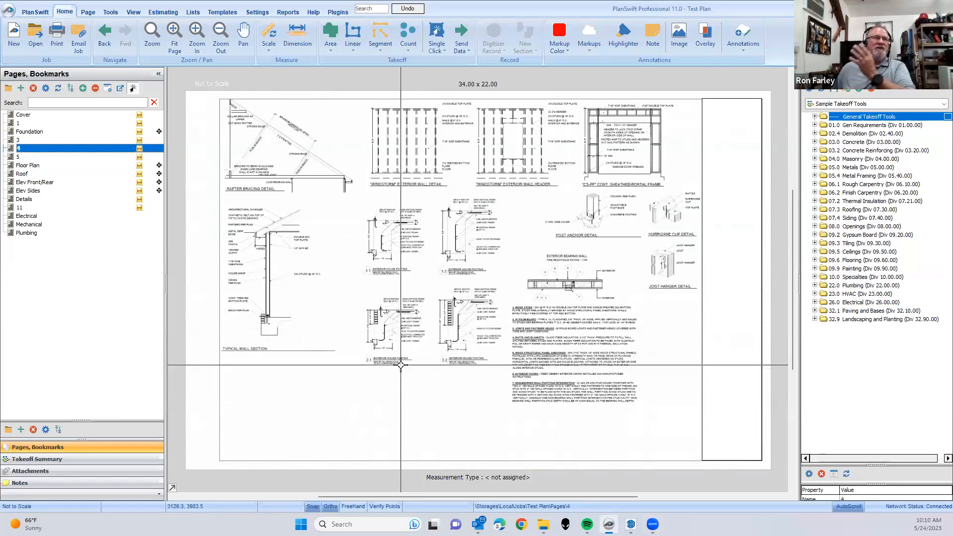
# - Check page 5 of the plan set, and open the Floor Plan page
pyautogui.click(34, 158)
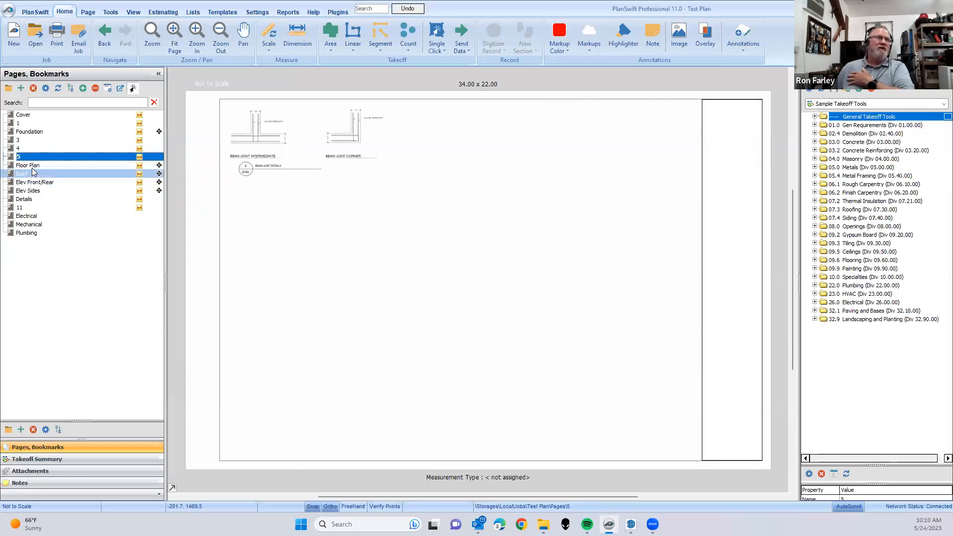
pyautogui.click(29, 166)
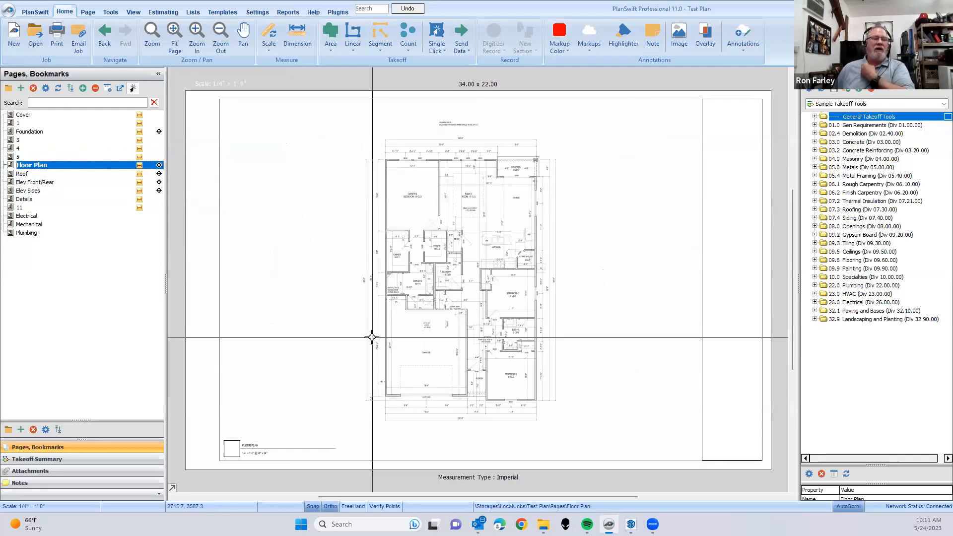
pyautogui.scroll(5, 372, 337)
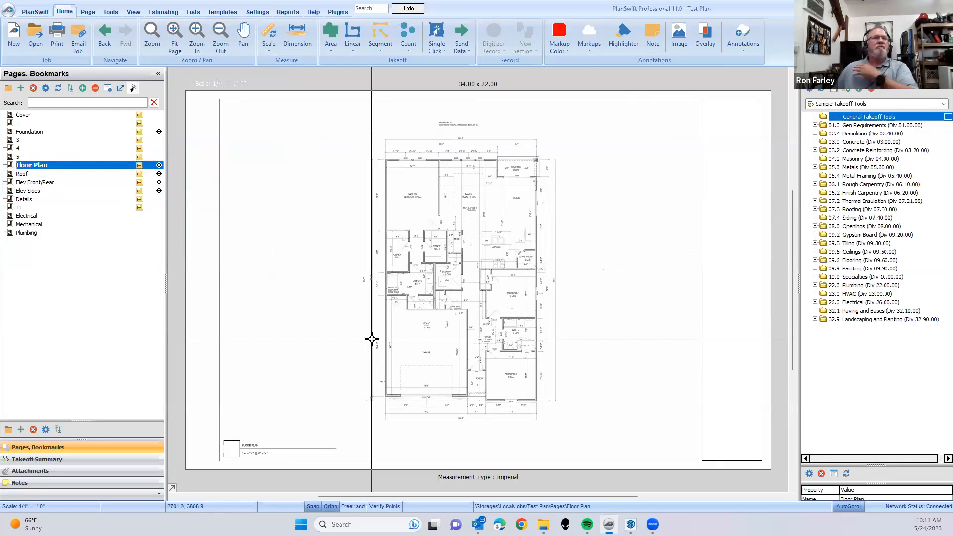
pyautogui.scroll(-2, 457, 313)
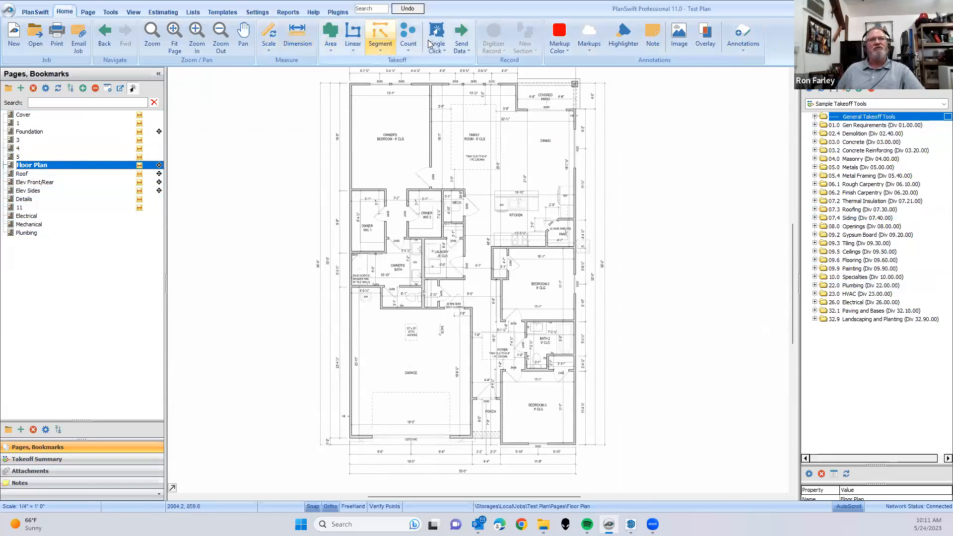
# - Show the takeoff summary for the Floor Plan page in place of the page list
pyautogui.click(54, 461)
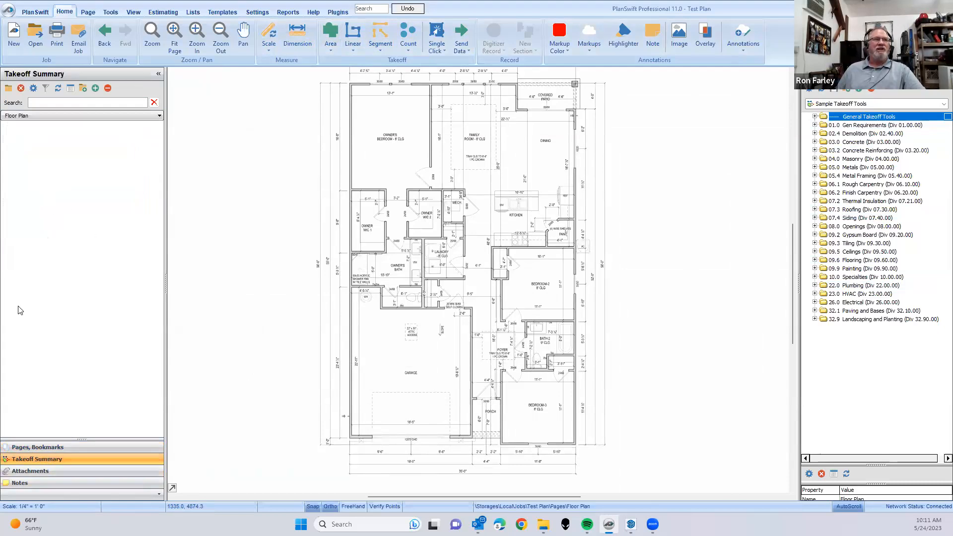
pyautogui.click(46, 446)
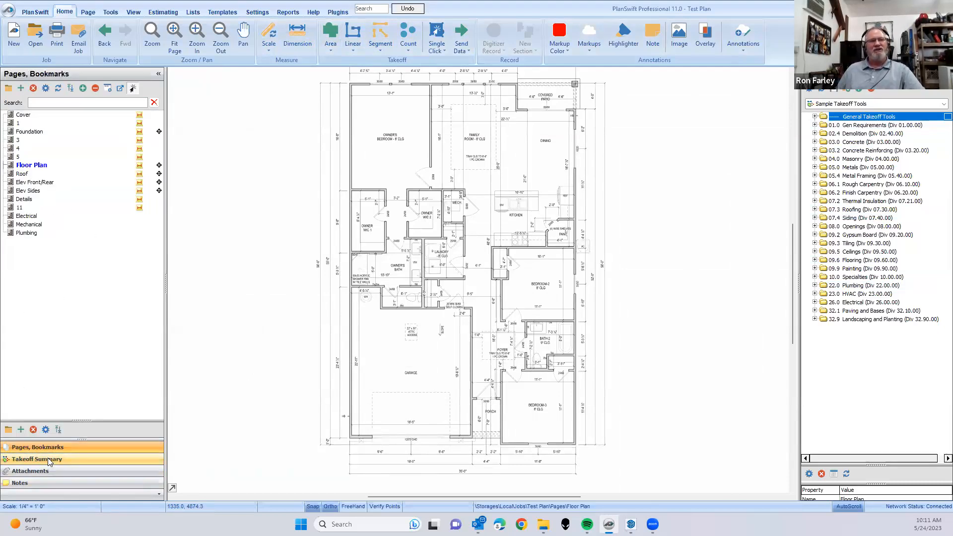
pyautogui.click(50, 459)
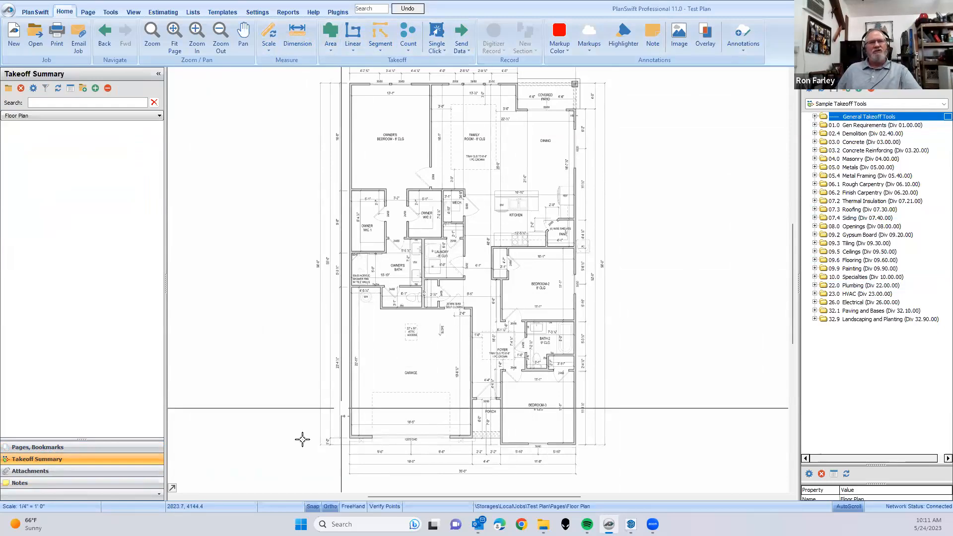
pyautogui.scroll(3, 355, 418)
pyautogui.scroll(-2, 355, 417)
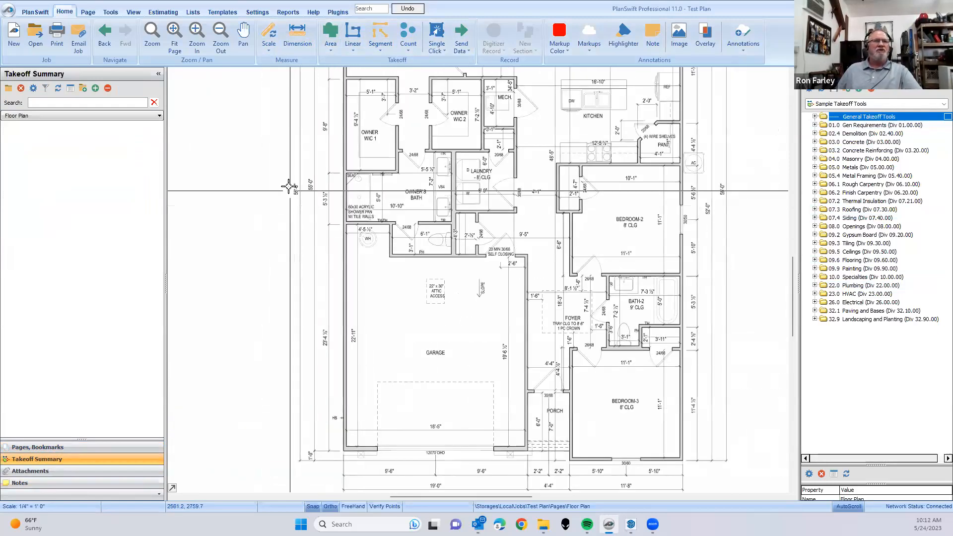
pyautogui.scroll(3, 272, 210)
pyautogui.scroll(-2, 425, 384)
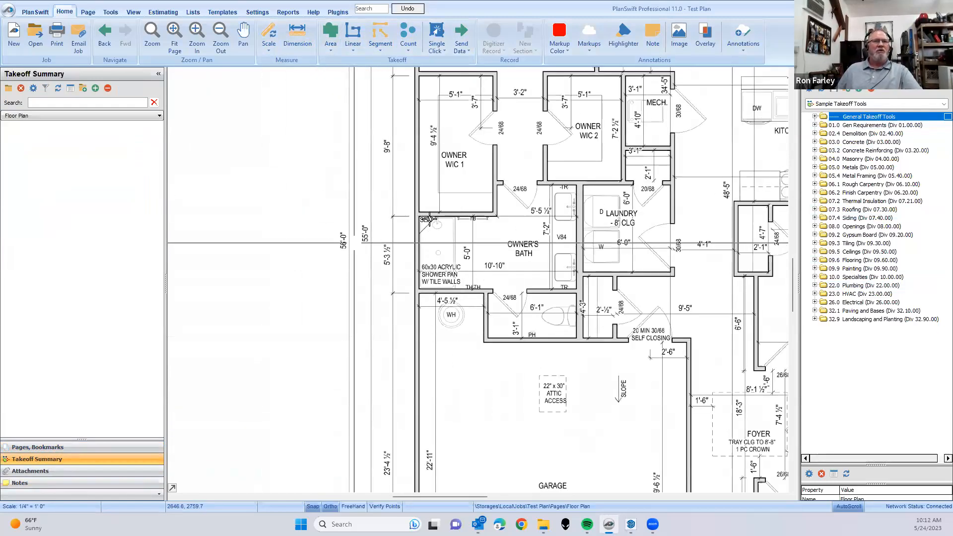
pyautogui.scroll(-5, 402, 294)
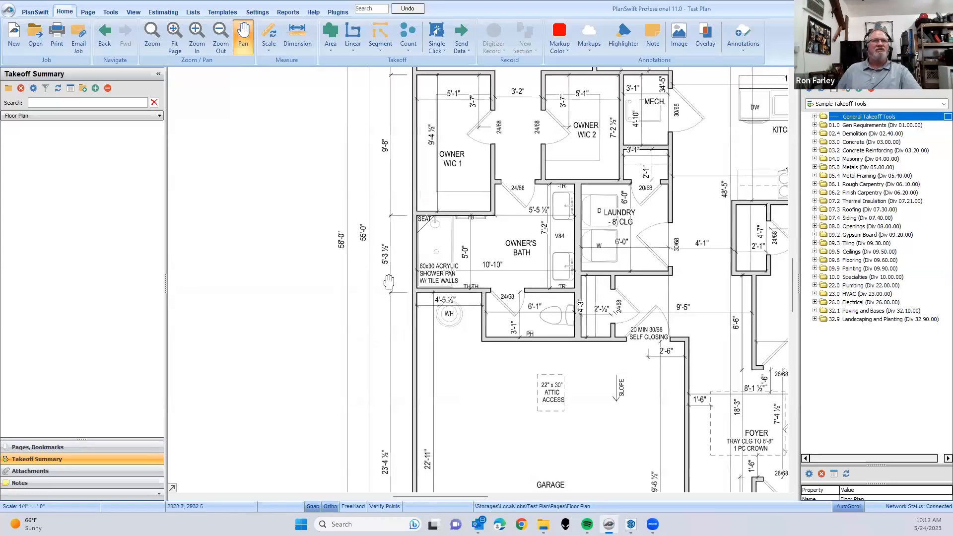
pyautogui.moveTo(388, 400); pyautogui.dragTo(366, 443)
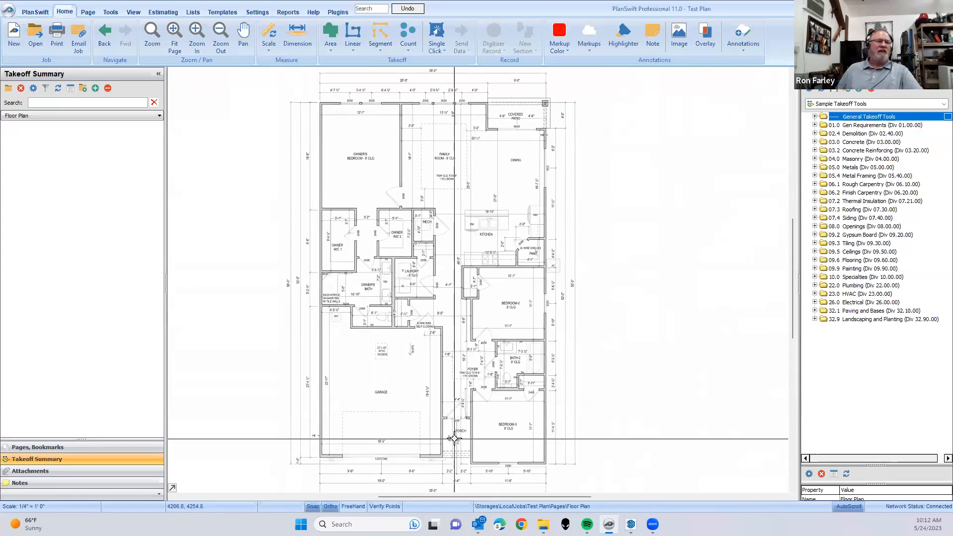
# - Start a linear takeoff with the default properties and trace the exterior wall from the garage's outer front corner along the side and rear to the covered patio
pyautogui.click(351, 32)
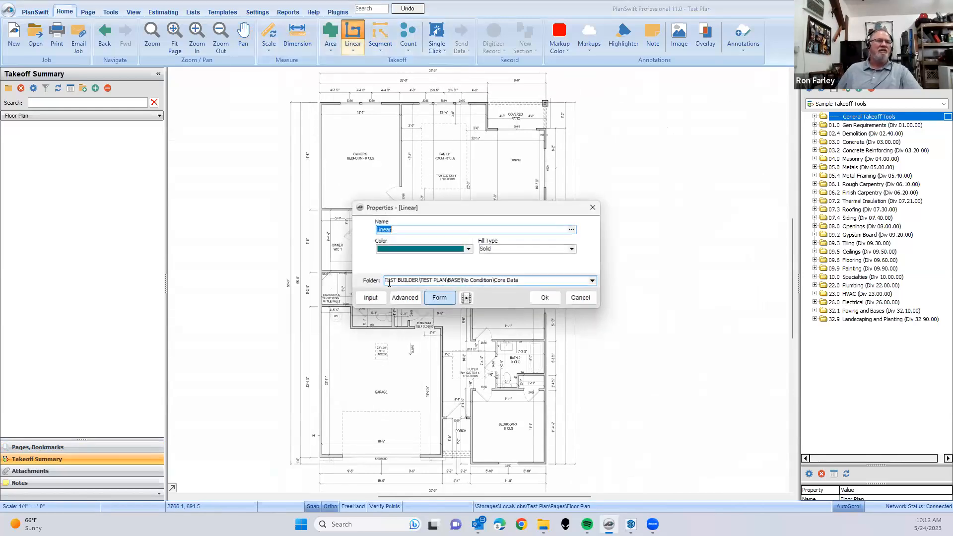
pyautogui.press('Return')
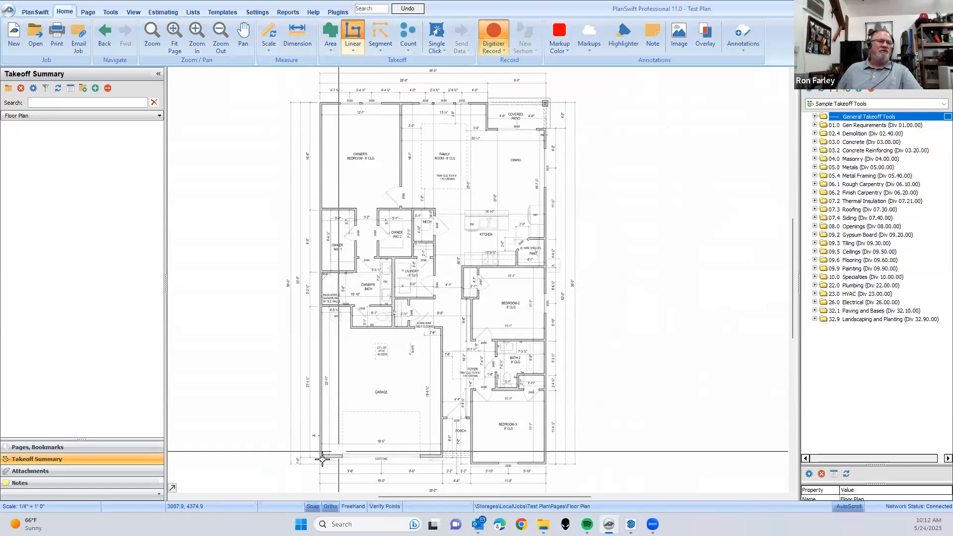
pyautogui.click(320, 455)
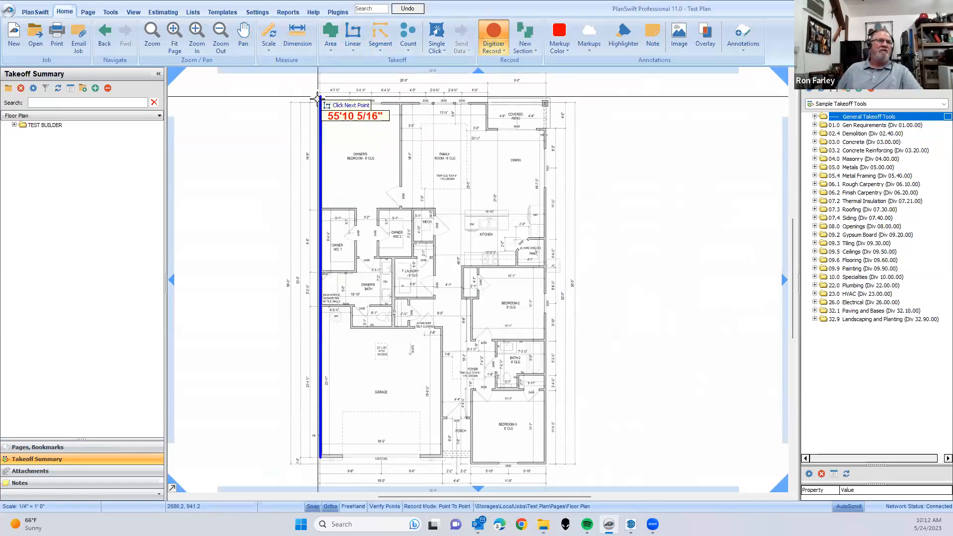
pyautogui.click(320, 102)
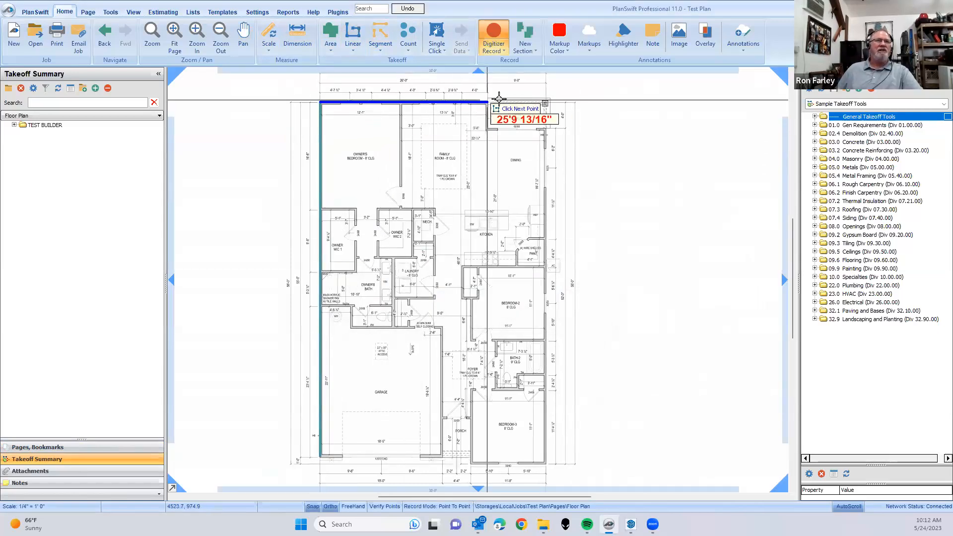
pyautogui.click(488, 102)
# - Continue the linear takeoff around the covered patio recess and along the dining-side exterior wall to Bedroom-3's outer front corner, and end it there
pyautogui.scroll(3, 488, 119)
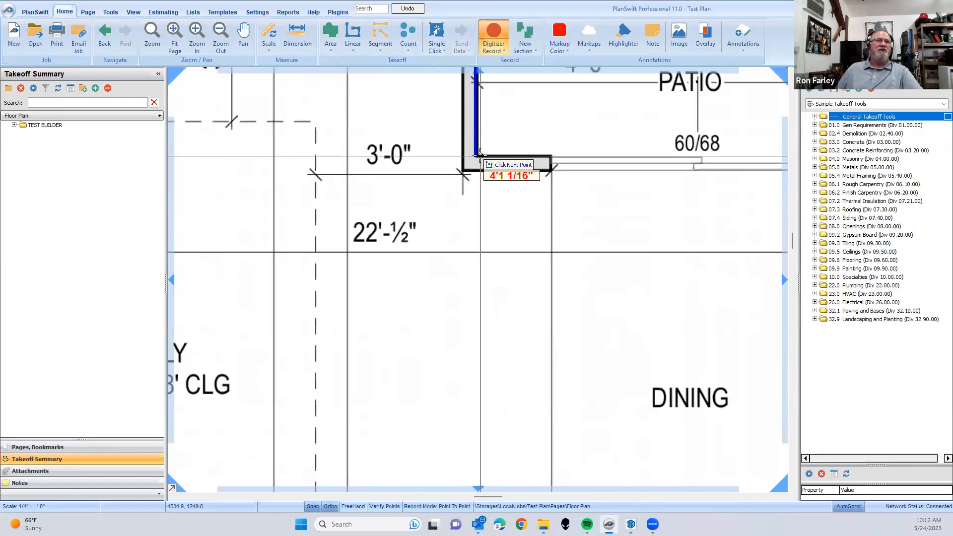
pyautogui.click(480, 157)
pyautogui.scroll(-5, 480, 157)
pyautogui.scroll(4, 620, 167)
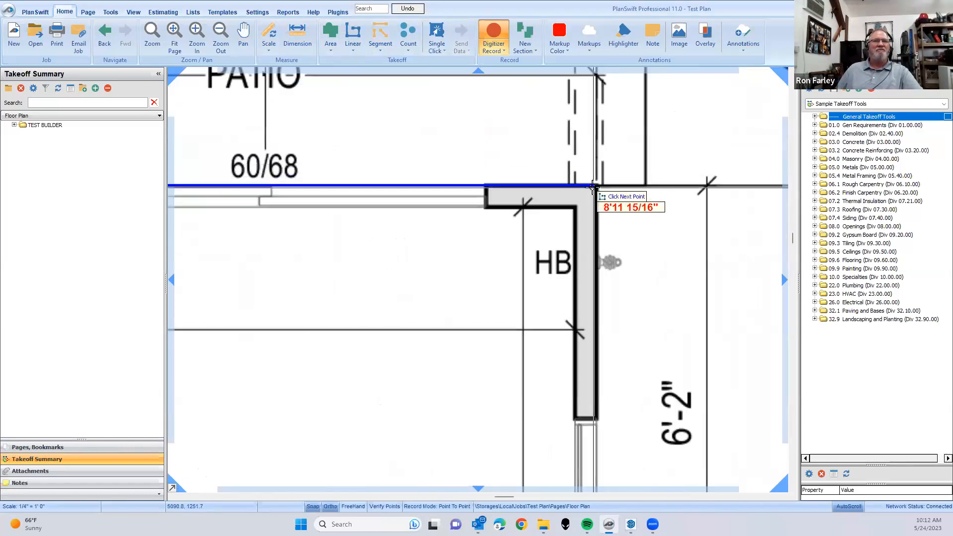
pyautogui.click(595, 186)
pyautogui.scroll(-5, 610, 322)
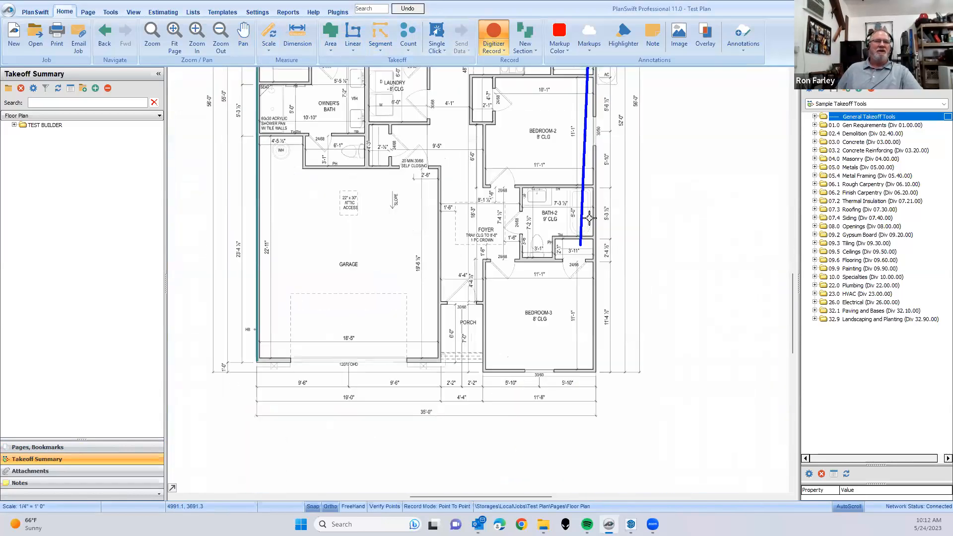
pyautogui.scroll(5, 596, 260)
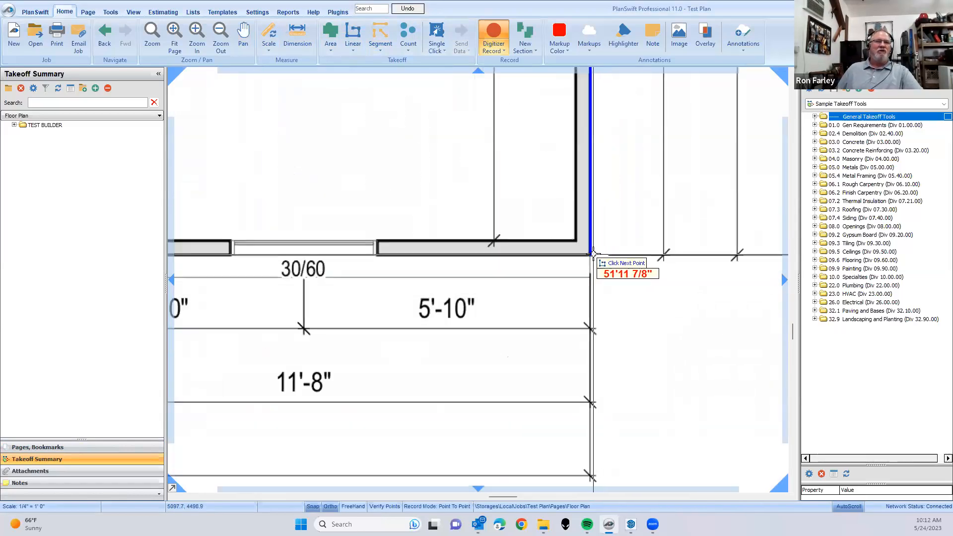
pyautogui.doubleClick(592, 255)
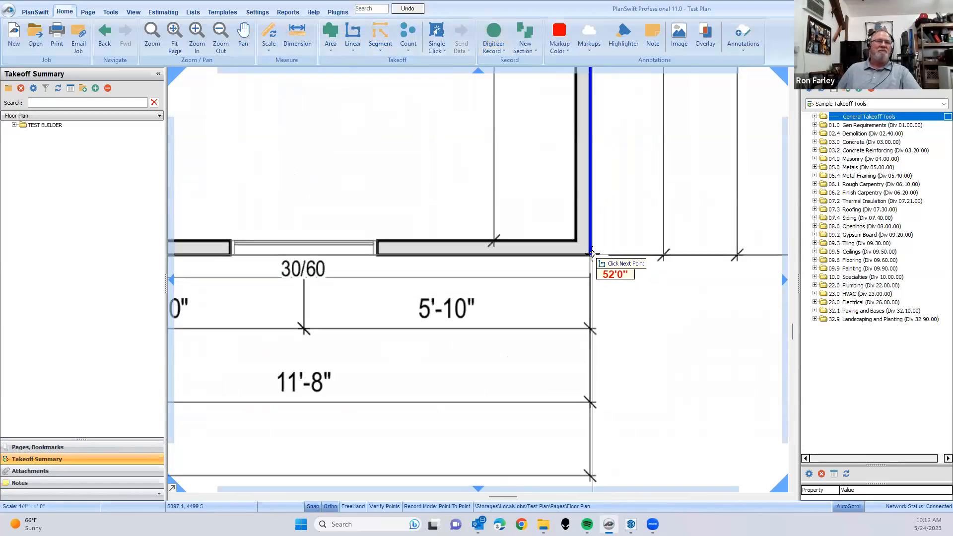
pyautogui.scroll(-6, 592, 255)
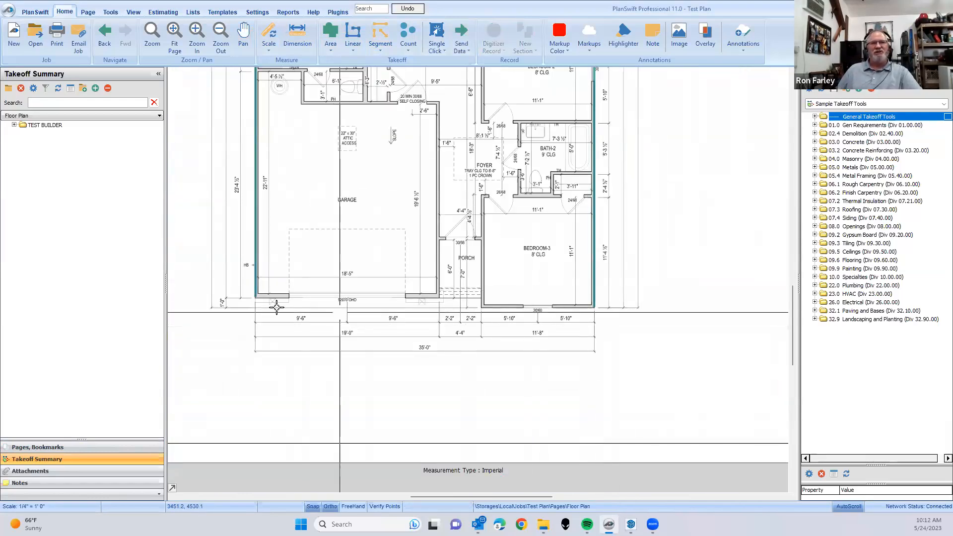
pyautogui.scroll(-2, 314, 303)
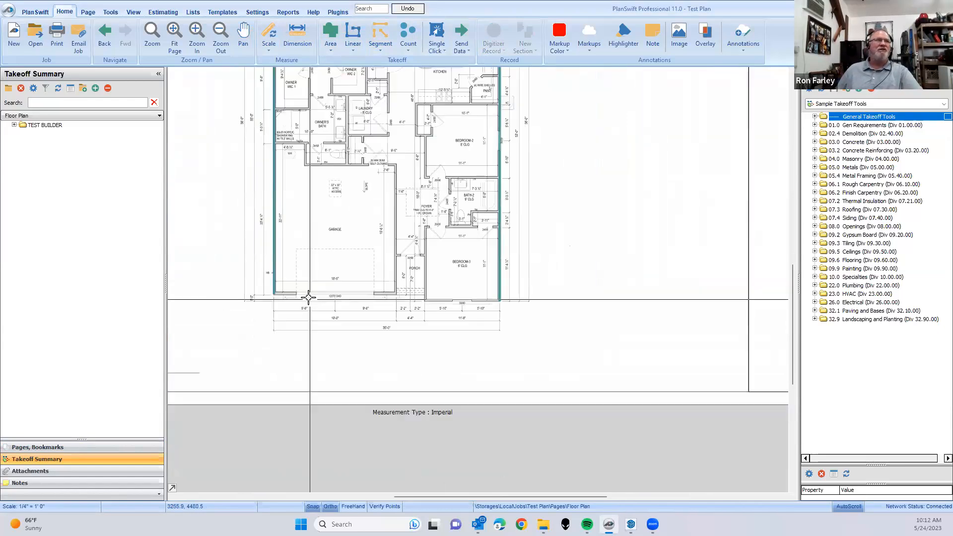
# - Expand the TEST BUILDER folders down to Core Data and move the Linear takeoff out to the top level of the summary
pyautogui.click(14, 126)
pyautogui.click(23, 134)
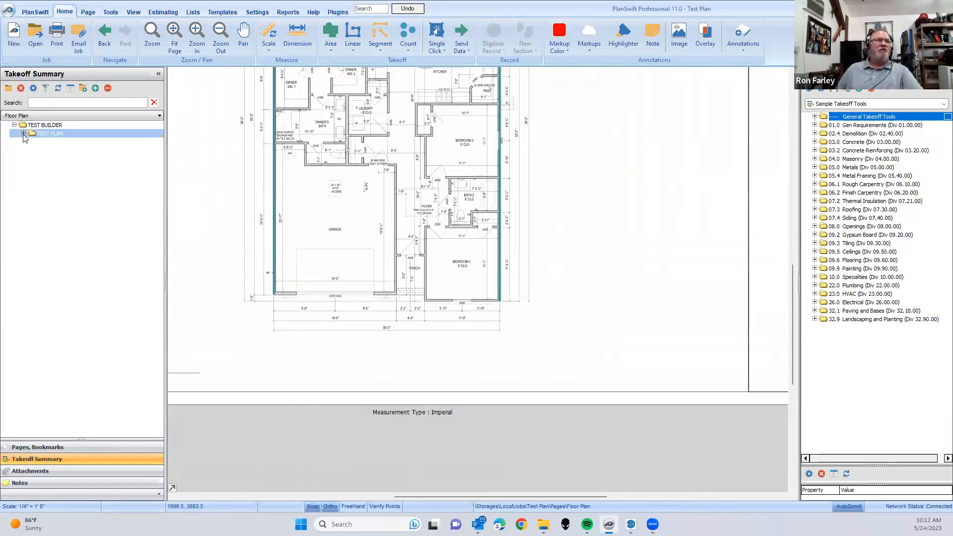
pyautogui.click(33, 142)
pyautogui.click(43, 150)
pyautogui.click(51, 158)
pyautogui.click(52, 159)
pyautogui.click(82, 168)
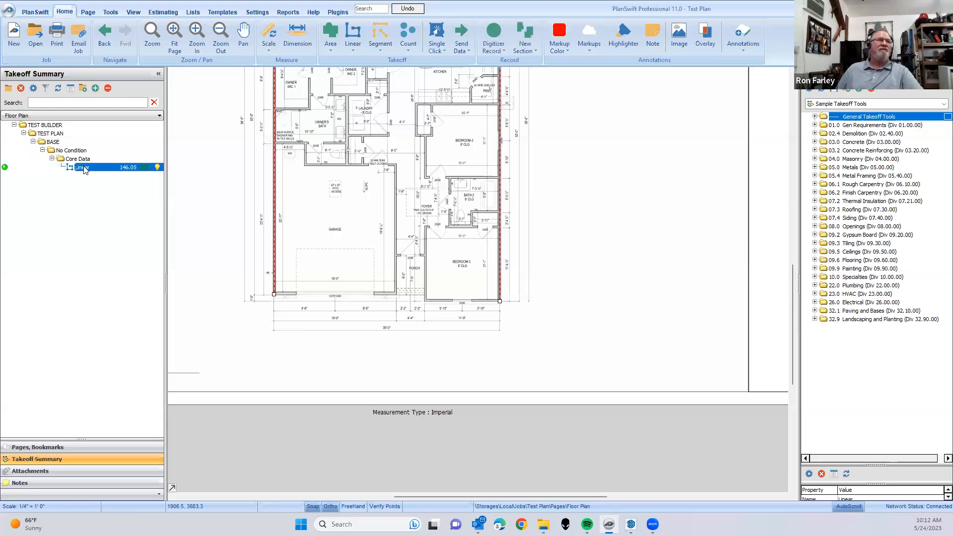
pyautogui.moveTo(79, 151); pyautogui.dragTo(48, 122)
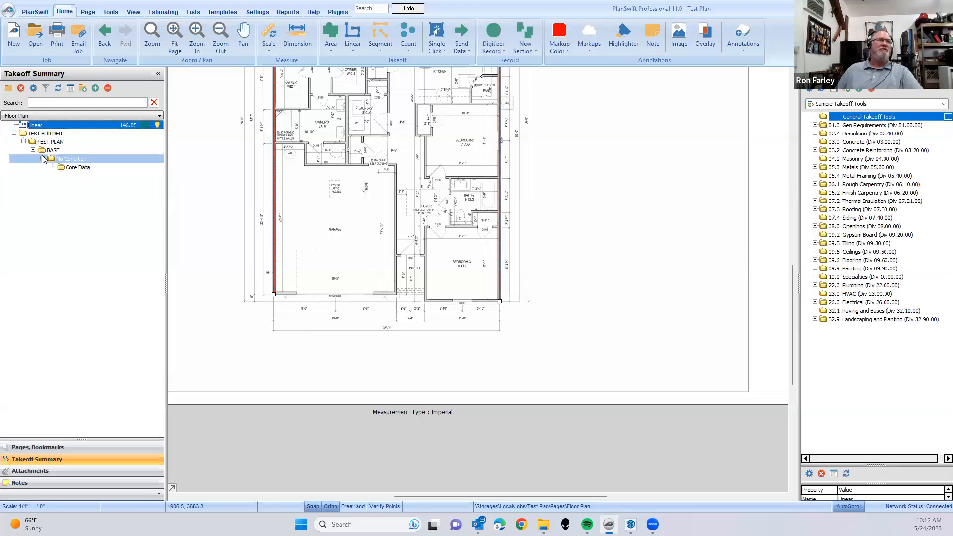
# - Delete the TEST BUILDER folder and its subfolders from the takeoff summary
pyautogui.rightClick(36, 135)
pyautogui.click(59, 175)
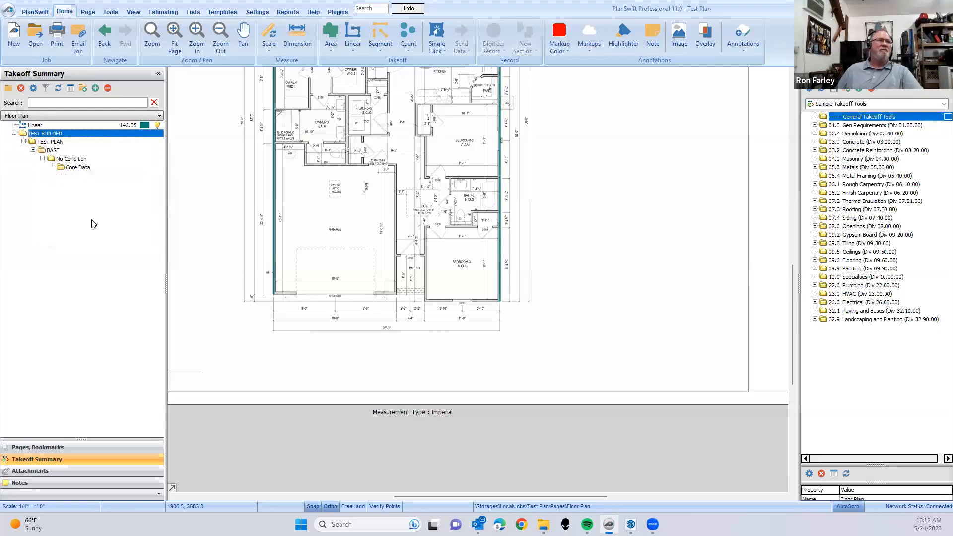
pyautogui.click(505, 267)
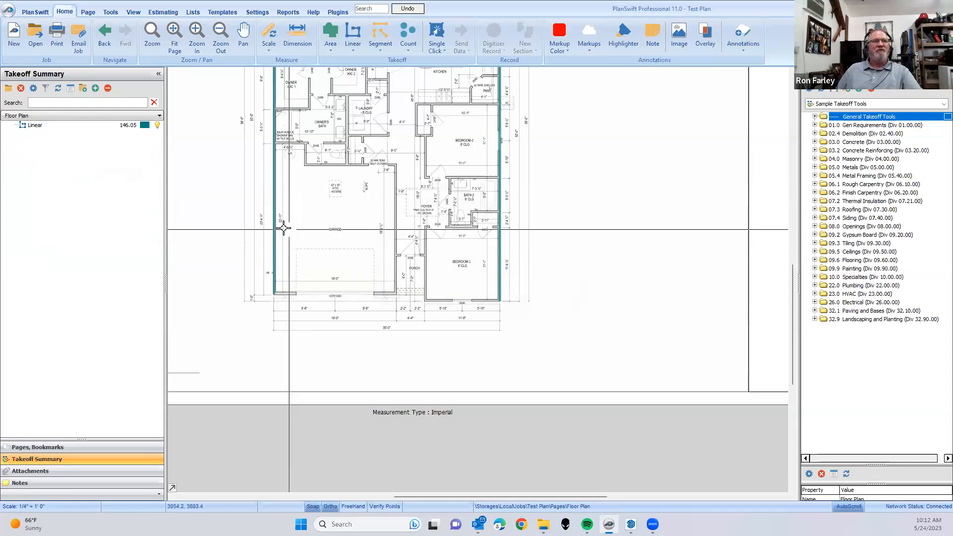
# - Select the Linear takeoff to examine its traced exterior walls on the floor plan, and clear the selection
pyautogui.press('Escape')
pyautogui.moveTo(296, 227); pyautogui.dragTo(318, 378)
pyautogui.press('Escape')
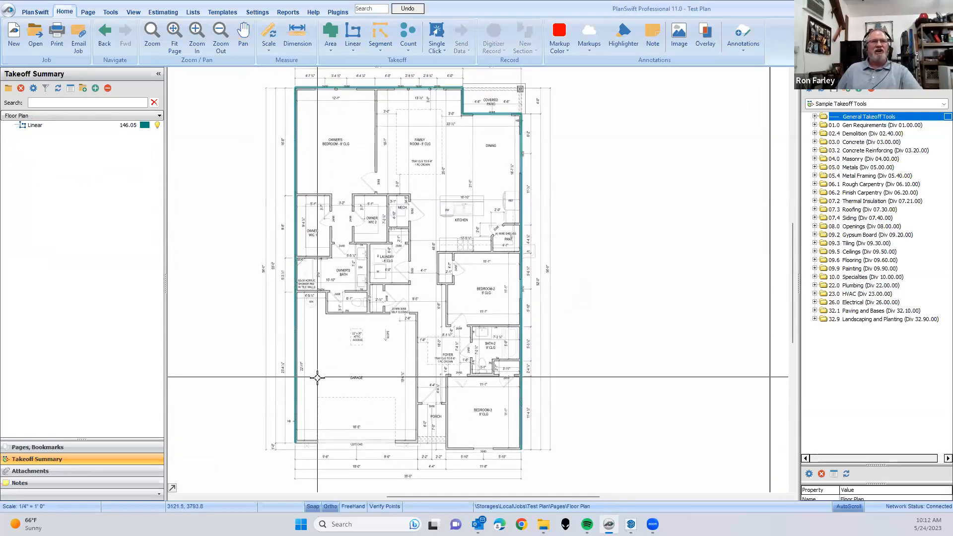
pyautogui.click(71, 125)
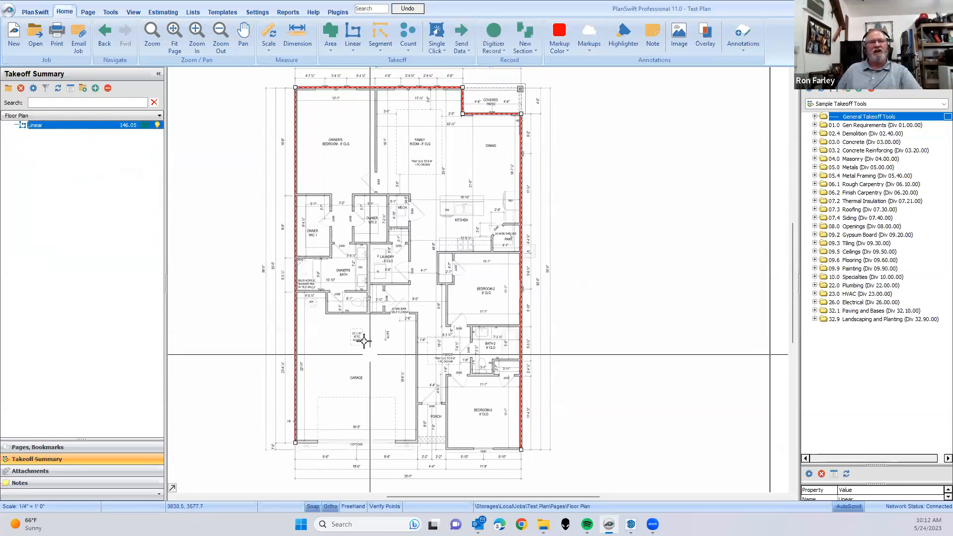
pyautogui.click(357, 319)
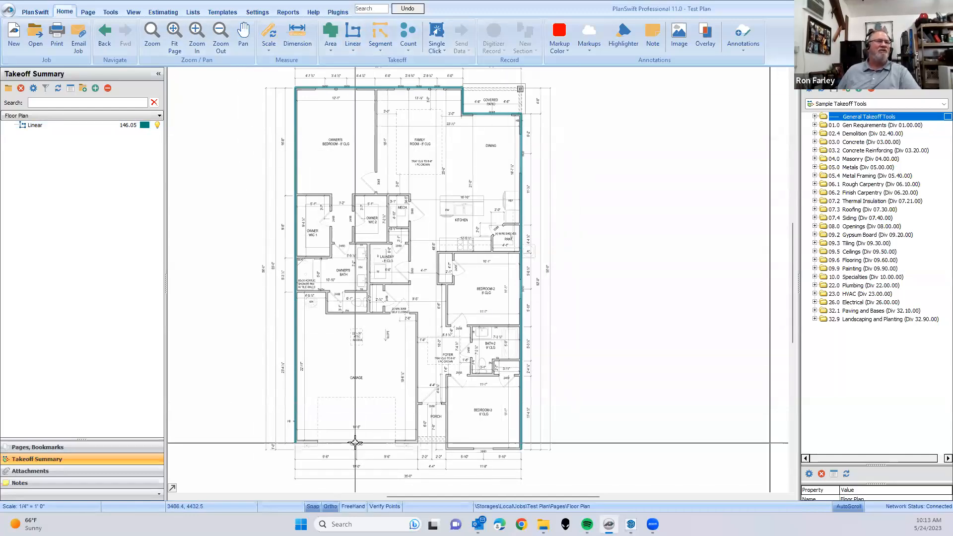
pyautogui.click(50, 126)
pyautogui.rightClick(49, 126)
pyautogui.click(240, 154)
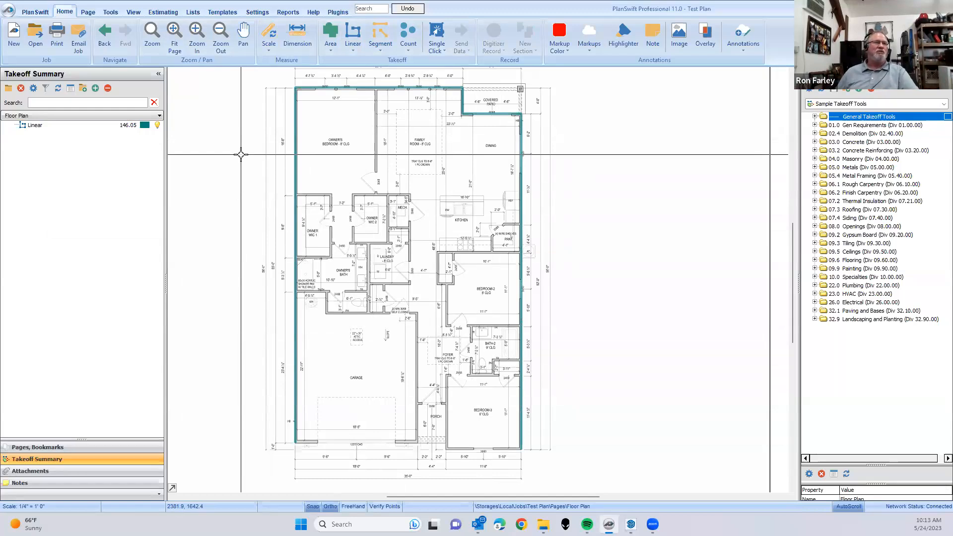
pyautogui.moveTo(265, 164); pyautogui.dragTo(282, 181)
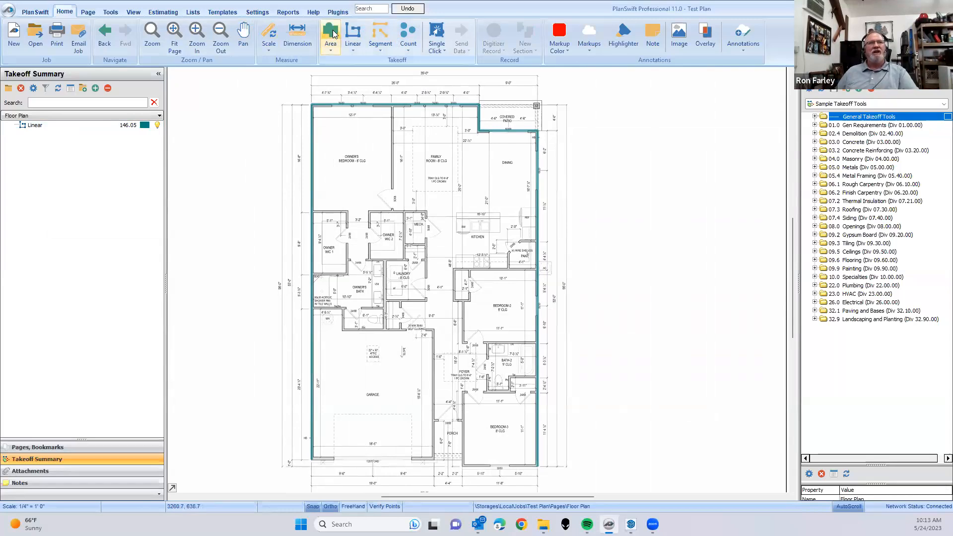
pyautogui.scroll(3, 443, 239)
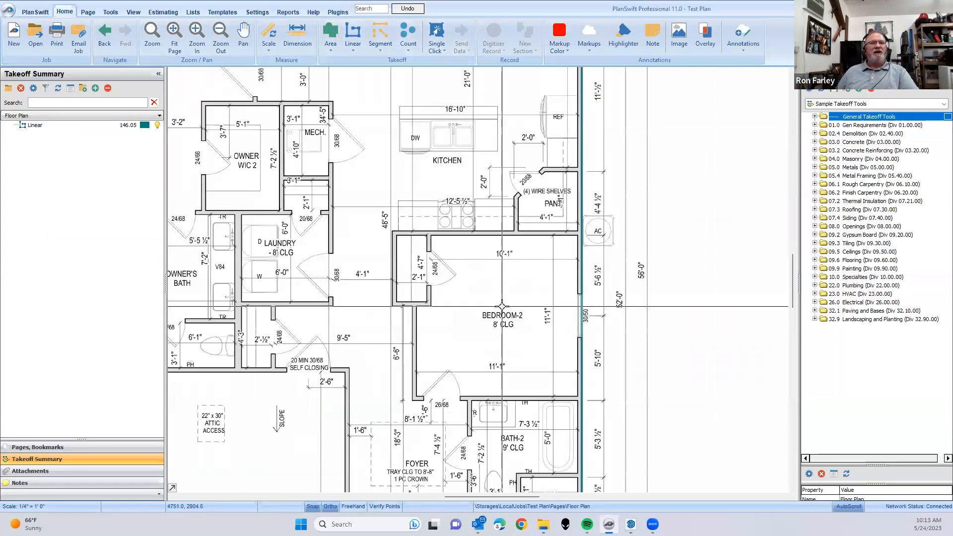
pyautogui.scroll(-3, 409, 187)
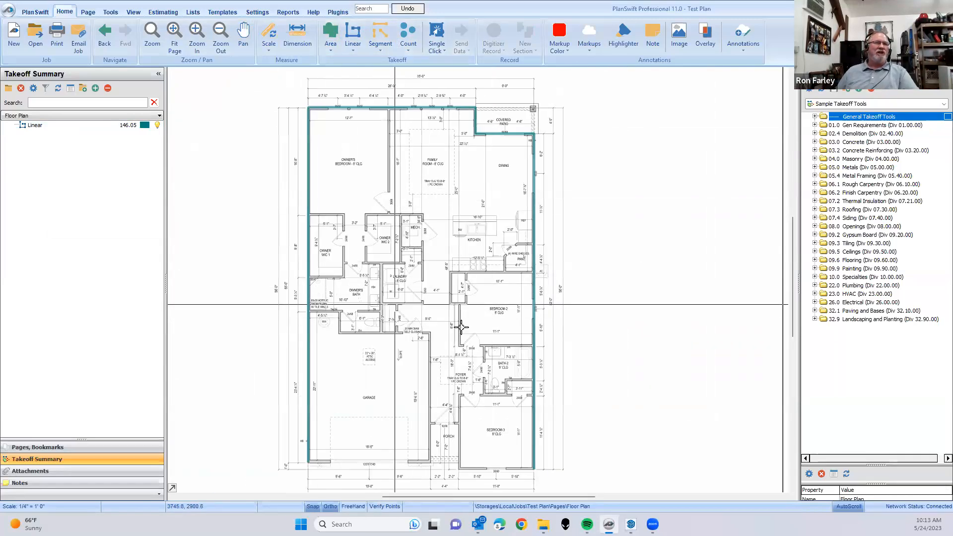
pyautogui.scroll(5, 482, 381)
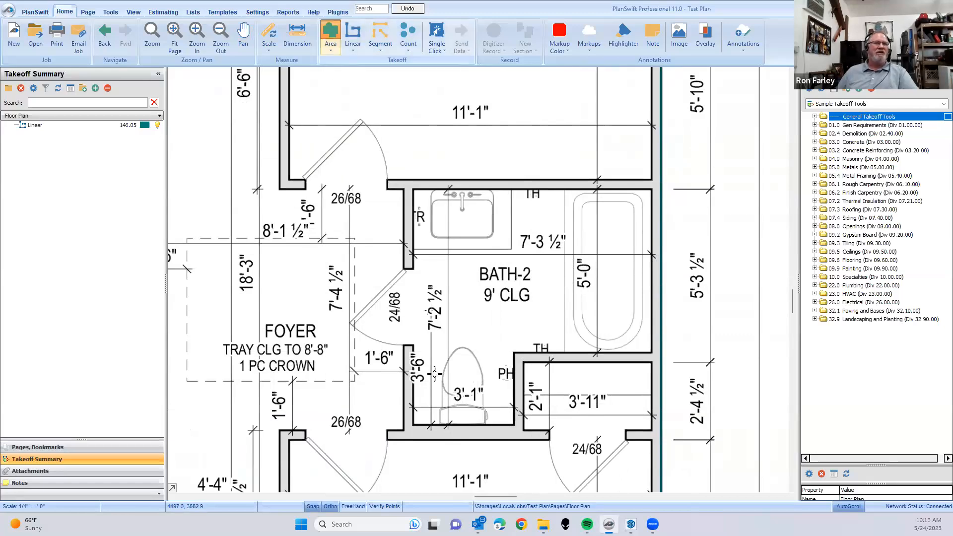
# - Create a solid red Area takeoff of the Bath-2 floor, about 25.5 sq ft, tracing around the toilet alcove, tub edge and vanity
pyautogui.click(546, 299)
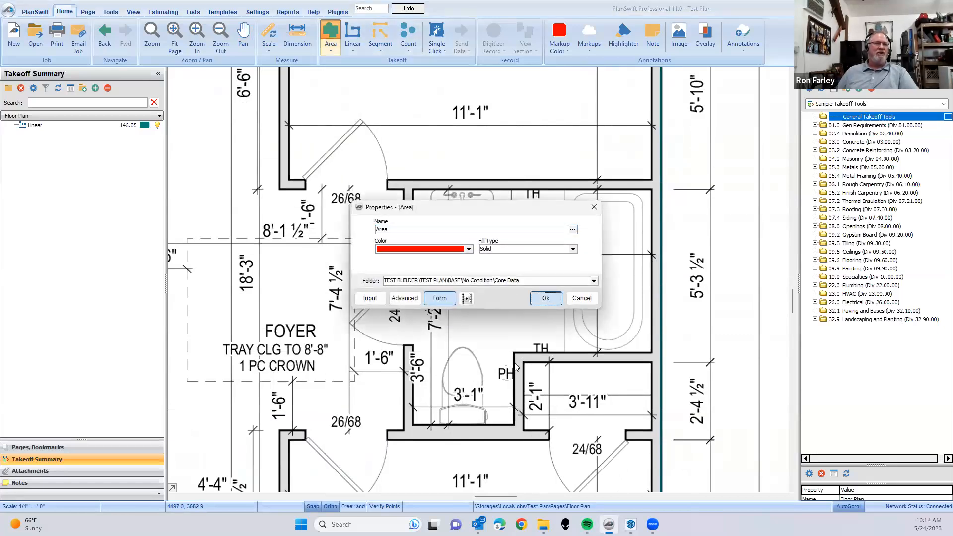
pyautogui.click(413, 424)
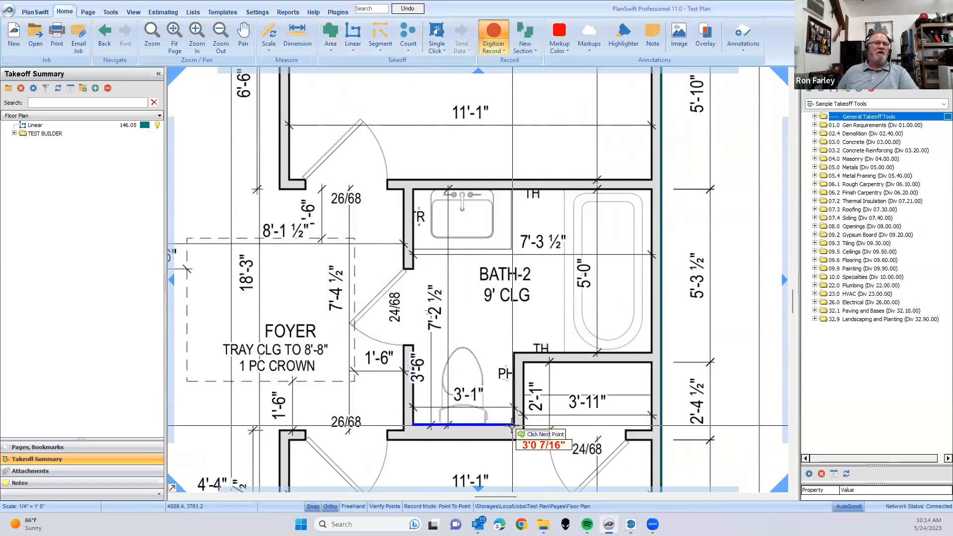
pyautogui.click(511, 425)
pyautogui.click(512, 354)
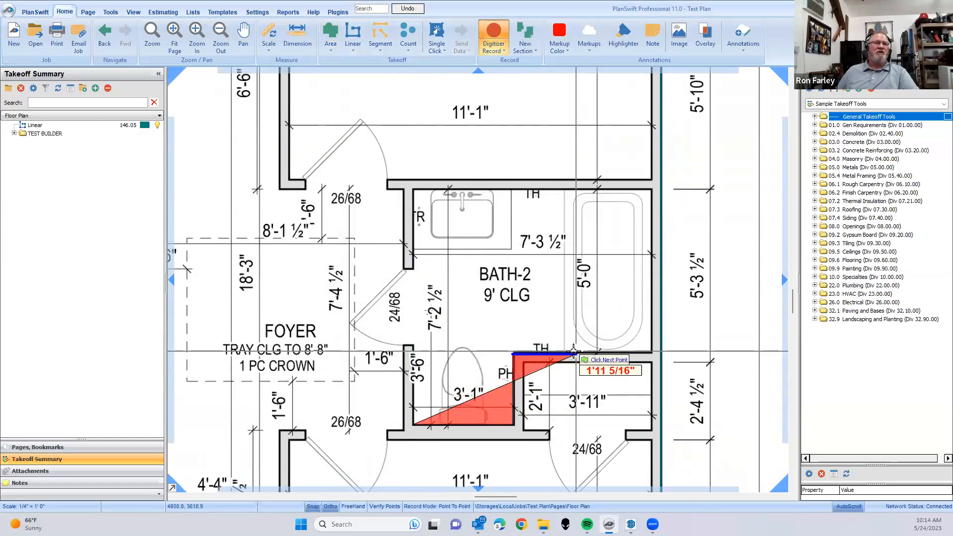
pyautogui.click(564, 354)
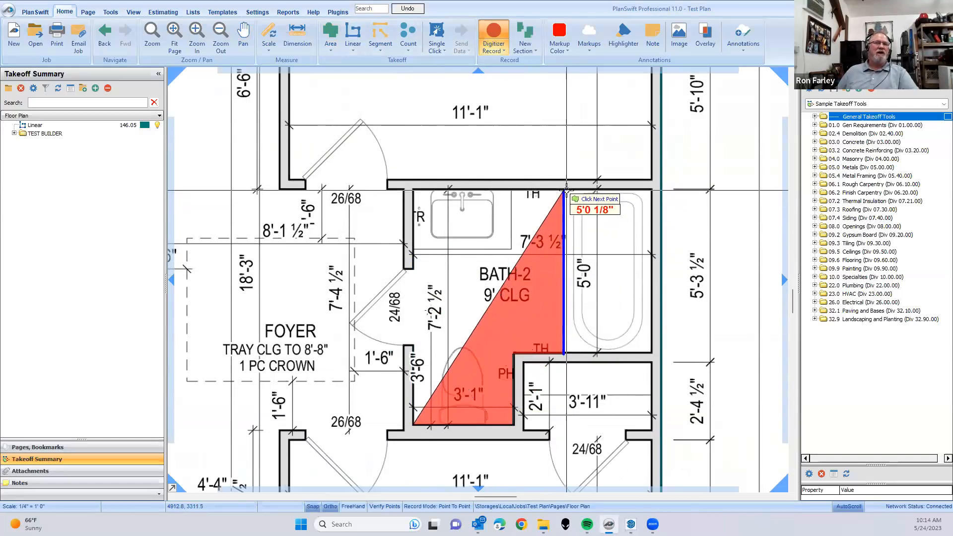
pyautogui.click(563, 191)
pyautogui.click(511, 191)
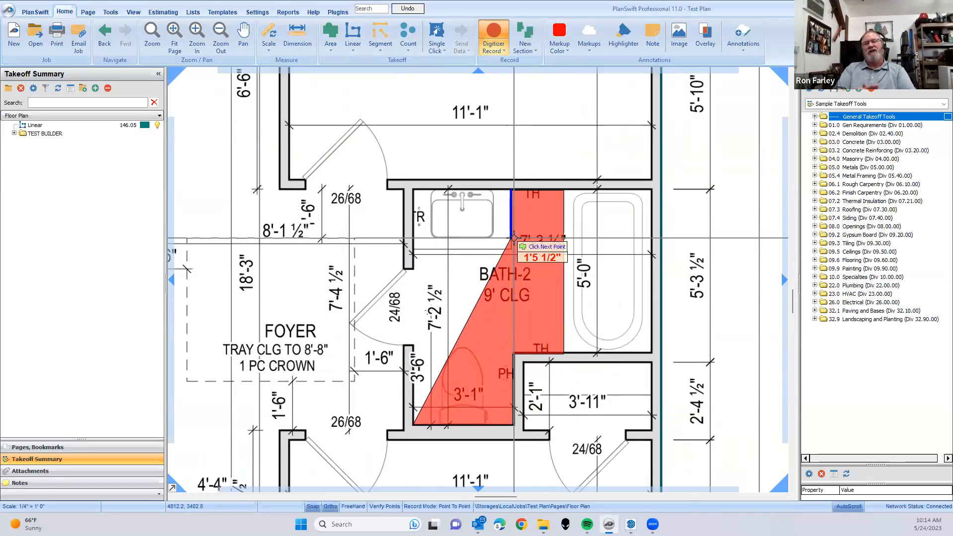
pyautogui.click(514, 237)
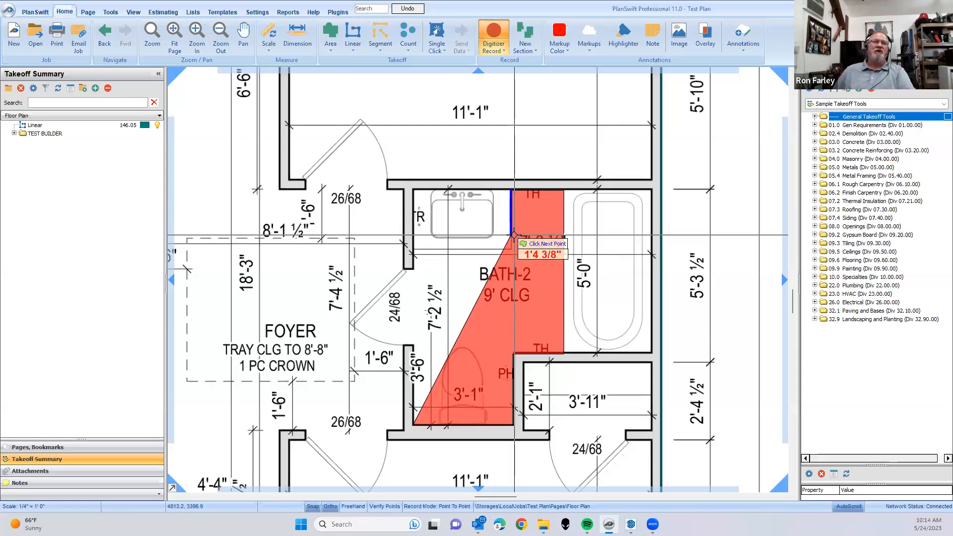
pyautogui.click(413, 241)
# - Examine the traced Bath-2 area up close and check the Area takeoff's properties without changing them
pyautogui.scroll(-2, 457, 327)
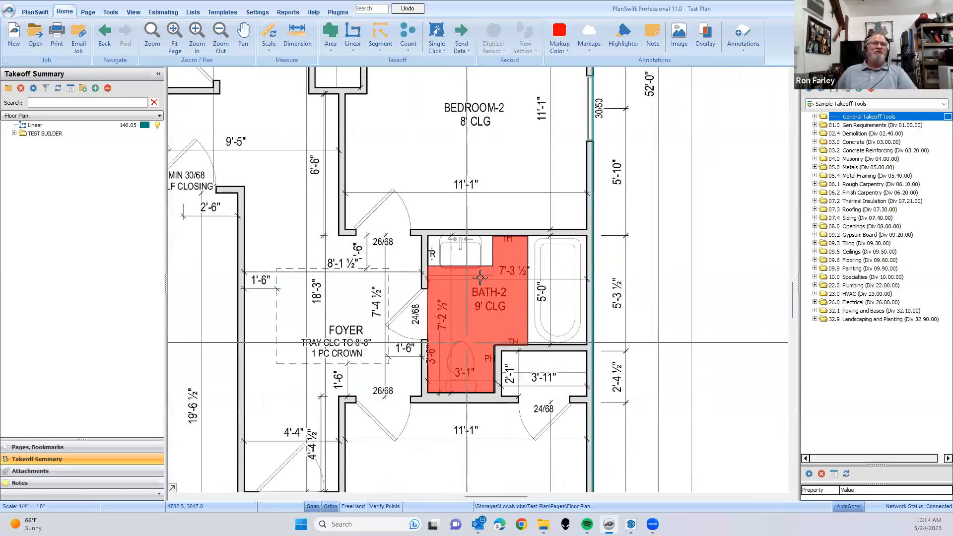
pyautogui.scroll(3, 443, 277)
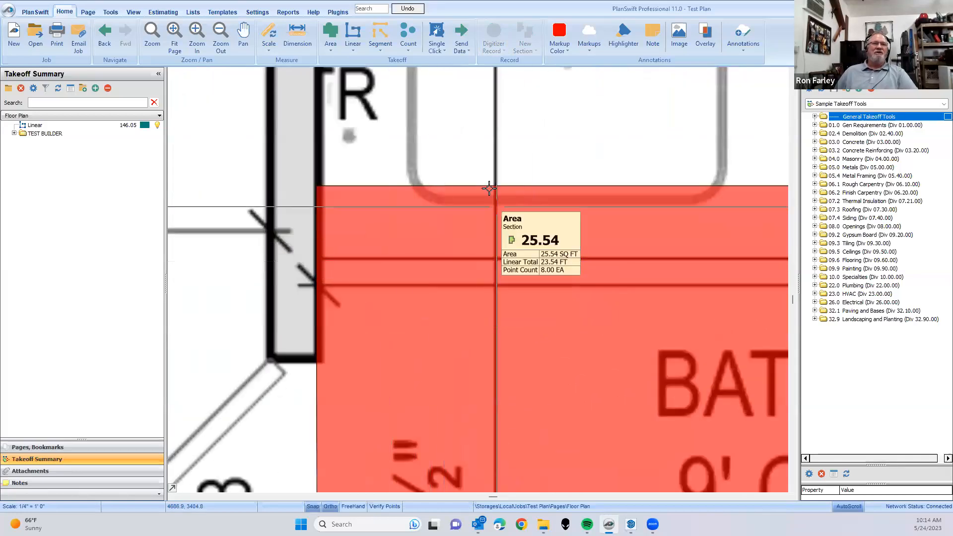
pyautogui.scroll(-4, 549, 278)
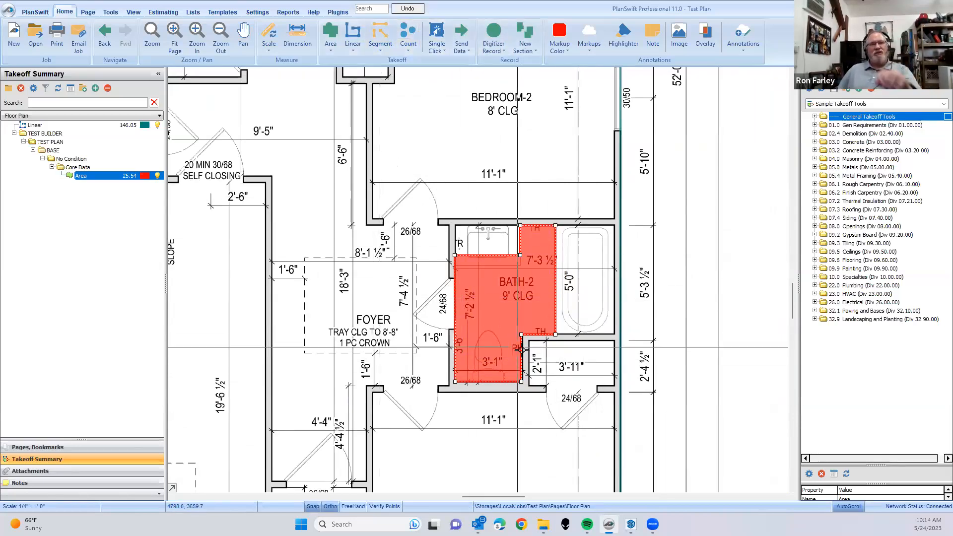
pyautogui.click(610, 357)
pyautogui.scroll(-2, 596, 347)
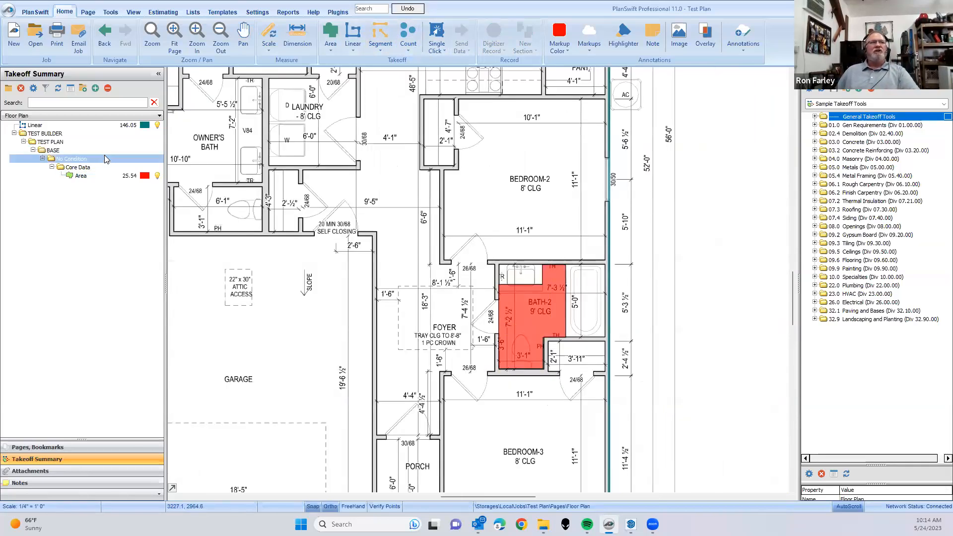
pyautogui.click(88, 175)
pyautogui.rightClick(87, 175)
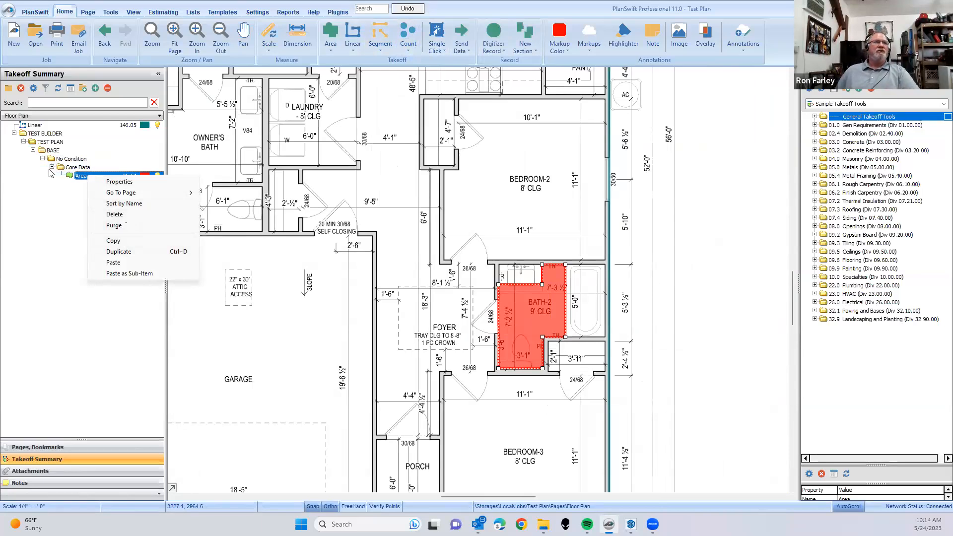
pyautogui.click(79, 177)
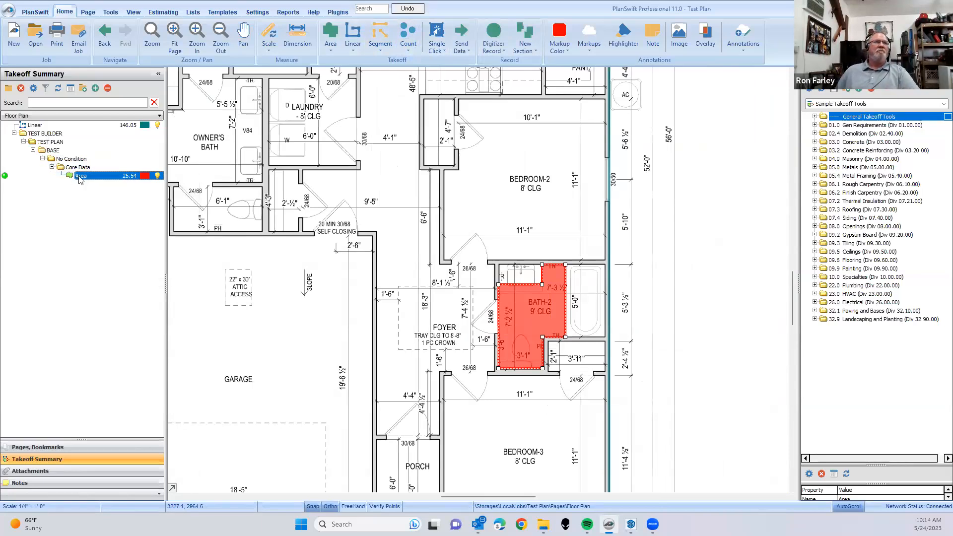
pyautogui.doubleClick(80, 174)
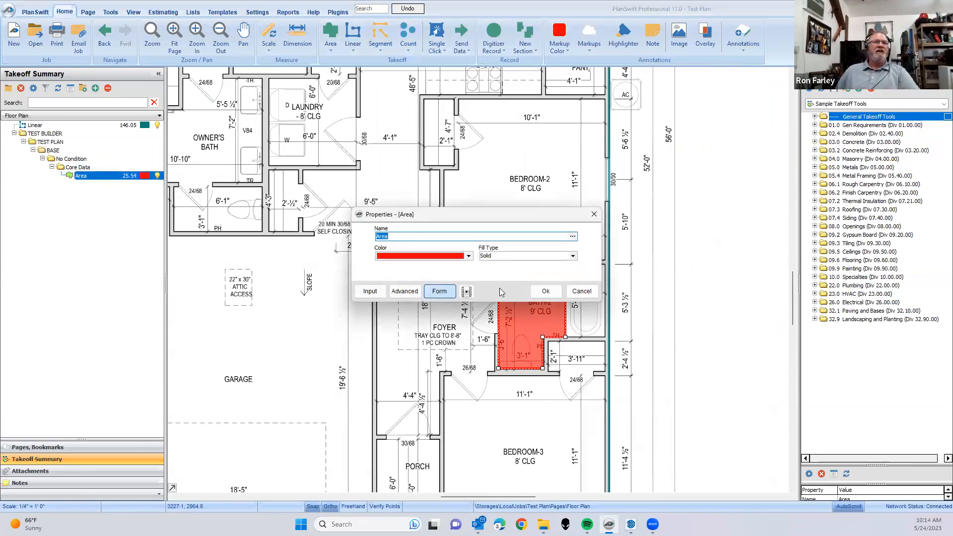
pyautogui.click(572, 292)
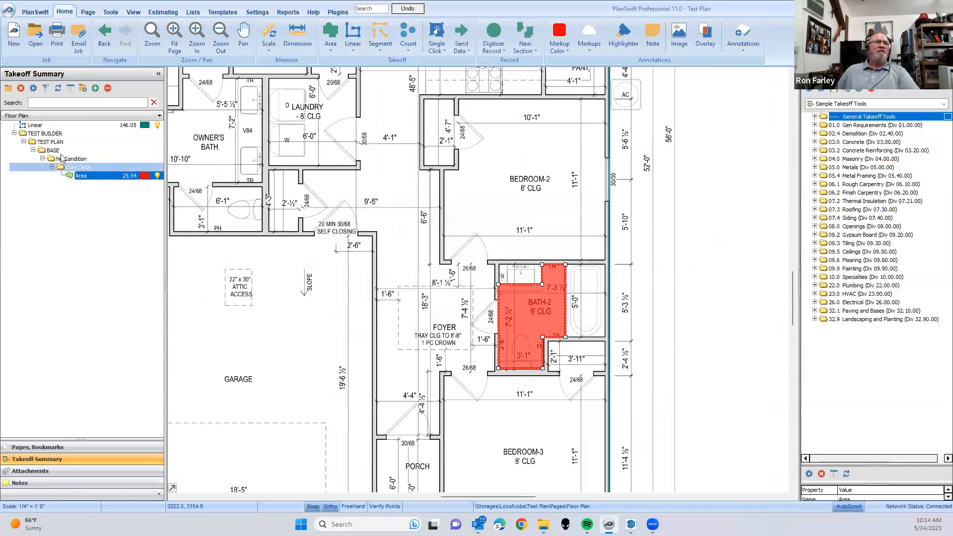
# - Move the Area takeoff out to the top level of the summary and delete the TEST BUILDER folder
pyautogui.rightClick(31, 142)
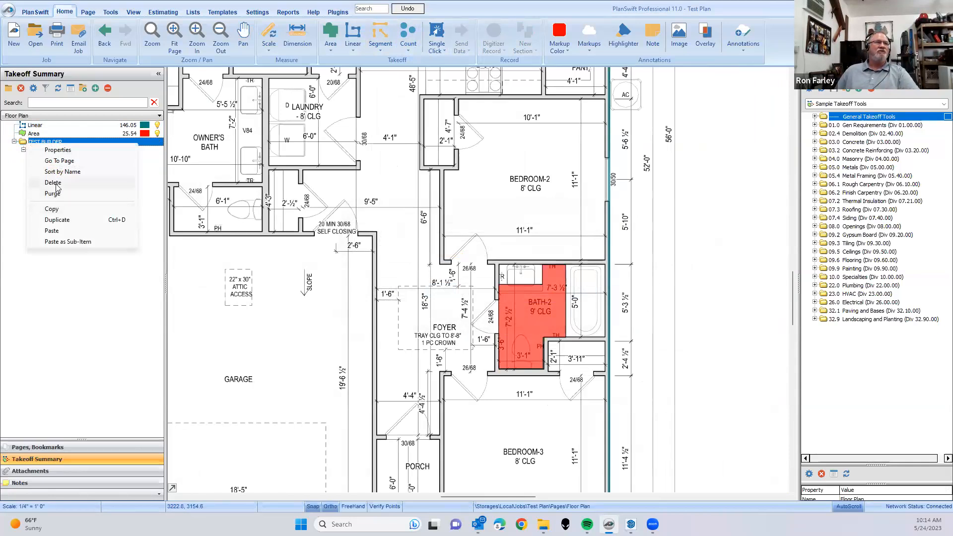
pyautogui.click(55, 183)
pyautogui.click(504, 269)
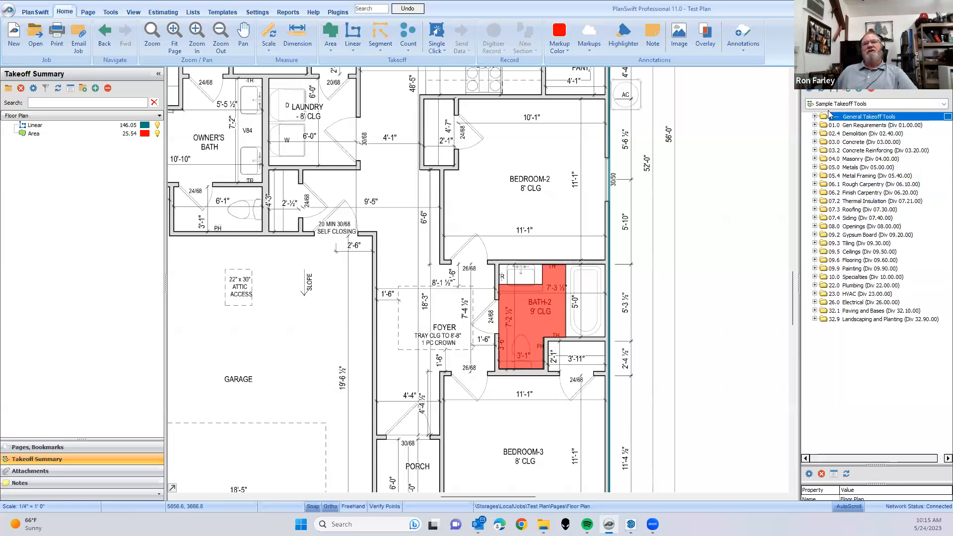
# - Look over the available toolsets, keep Sample Takeoff Tools, and expand the 06.1 Rough Carpentry folder with the whole house in view
pyautogui.click(942, 104)
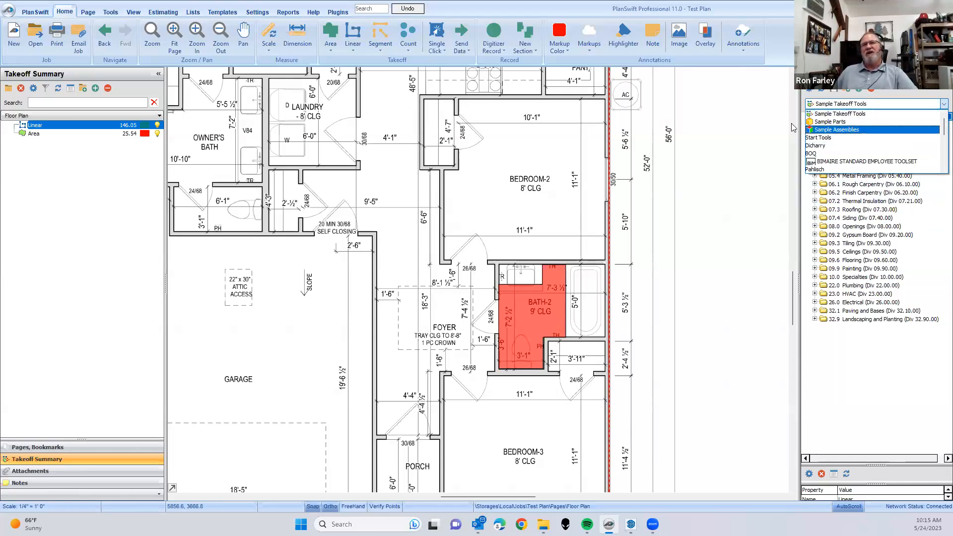
pyautogui.click(747, 143)
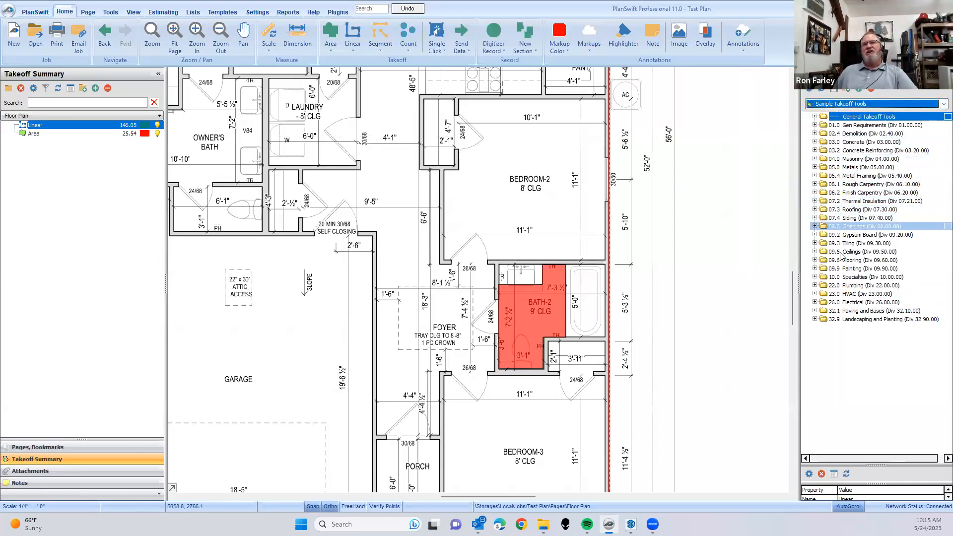
pyautogui.scroll(-2, 419, 226)
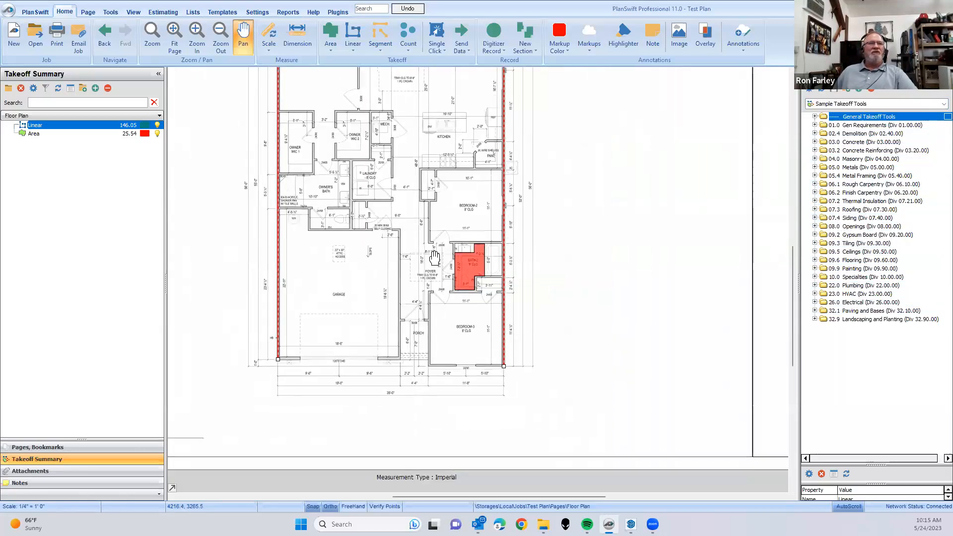
pyautogui.moveTo(419, 227); pyautogui.dragTo(457, 264)
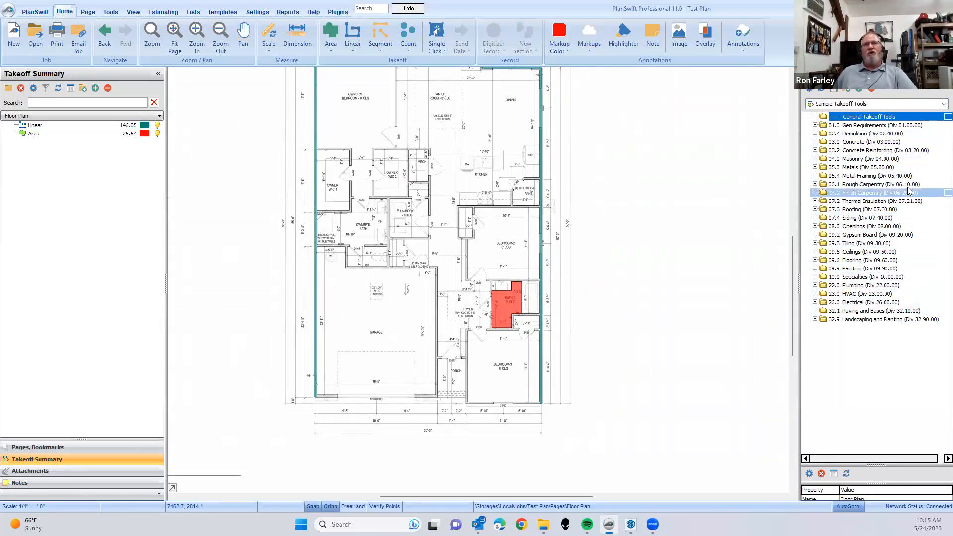
pyautogui.click(814, 184)
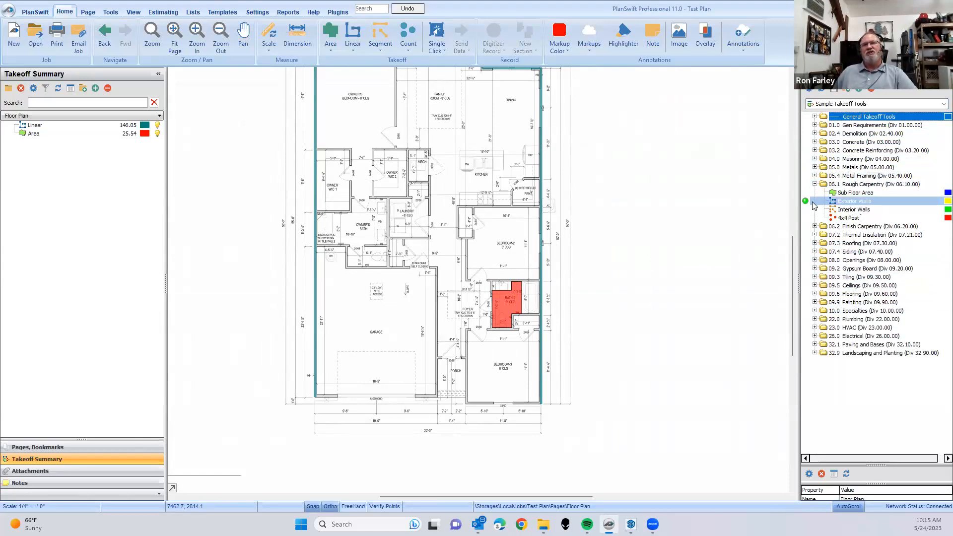
# - Hide the Linear and Area takeoffs on the floor plan
pyautogui.click(125, 127)
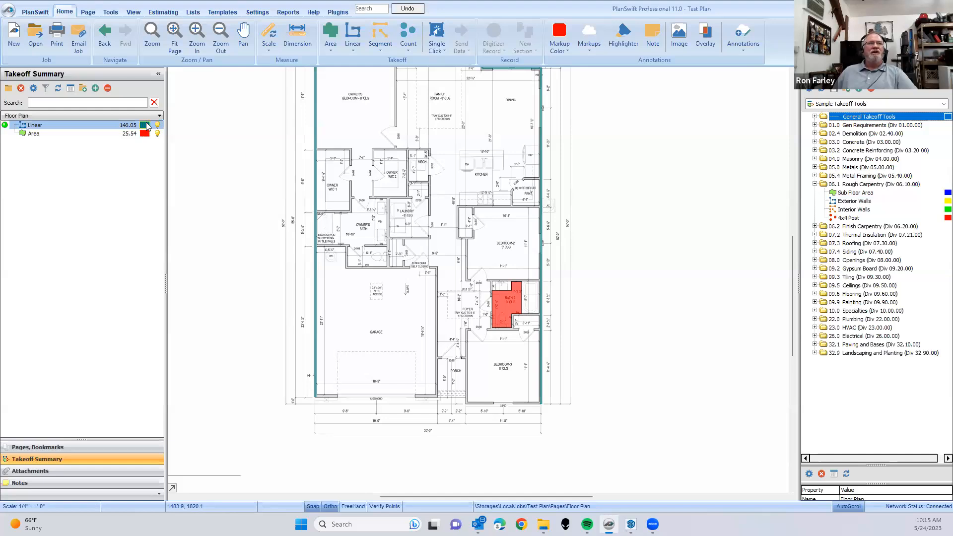
pyautogui.click(157, 126)
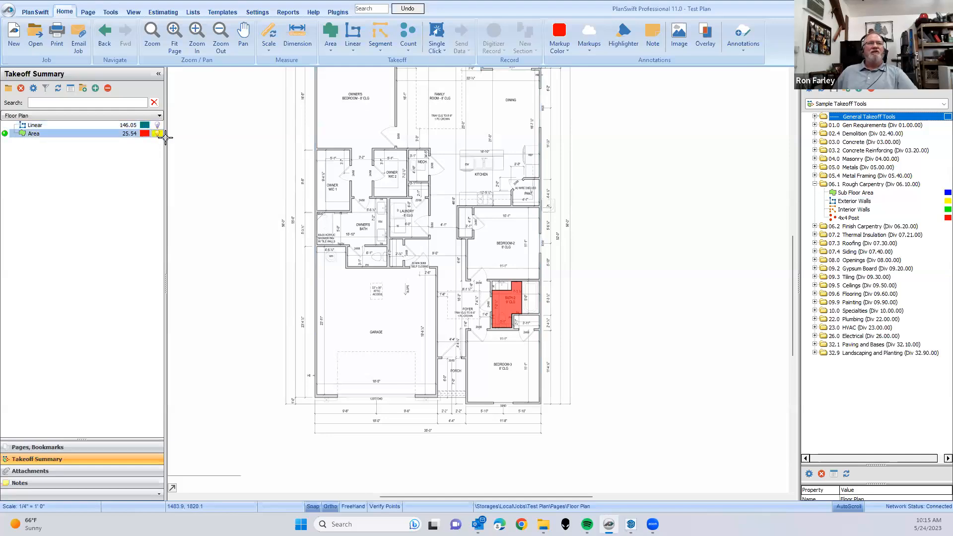
pyautogui.click(157, 133)
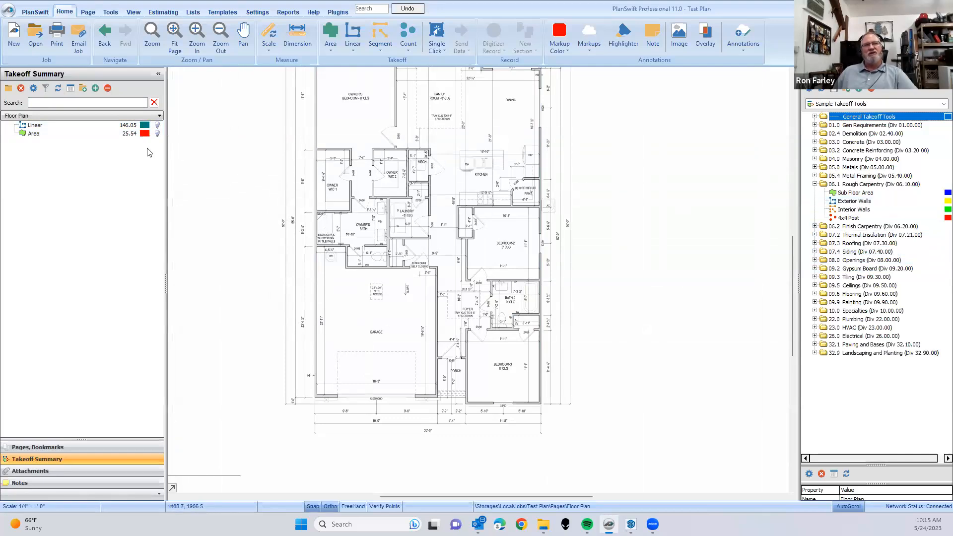
# - Start a takeoff with the Exterior Walls tool from Rough Carpentry, setting the wall height to 8
pyautogui.moveTo(803, 199); pyautogui.dragTo(566, 318)
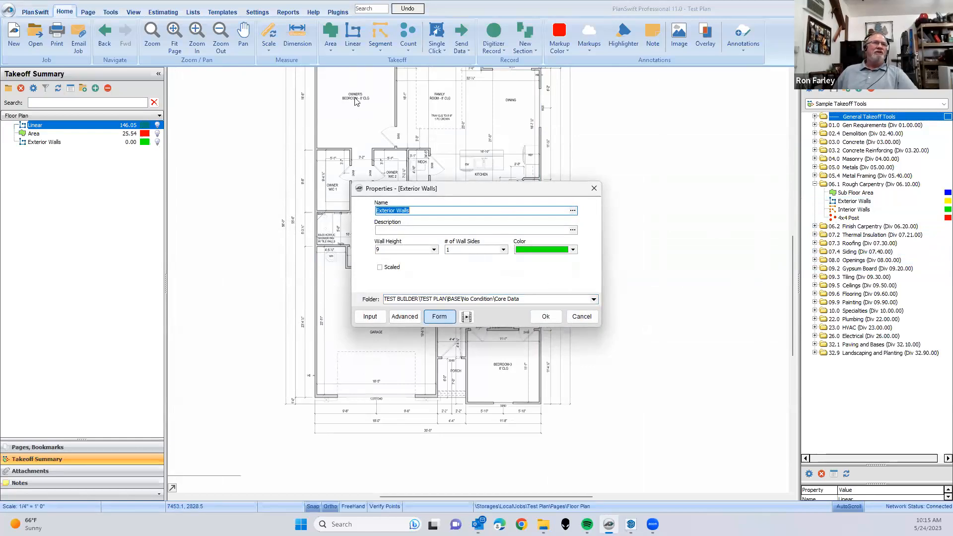
pyautogui.click(434, 250)
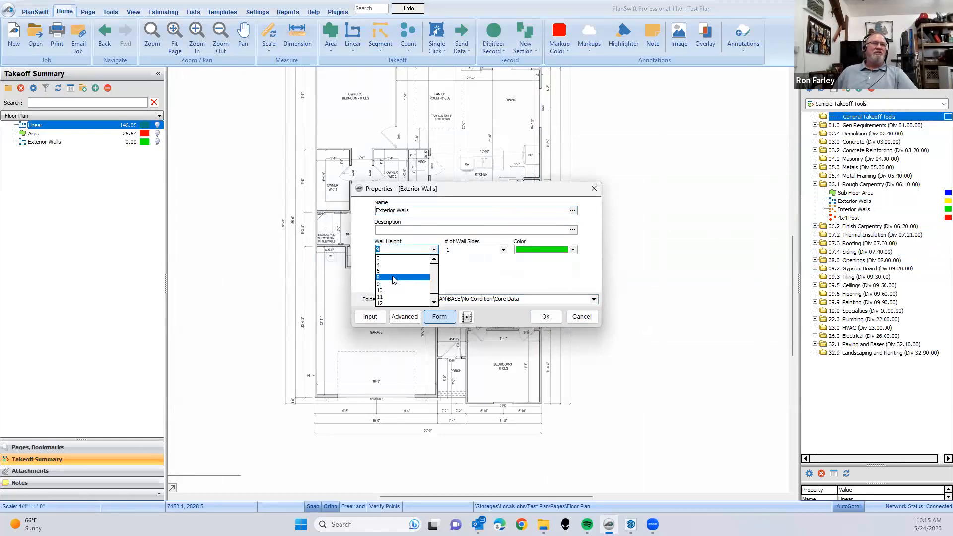
pyautogui.click(394, 278)
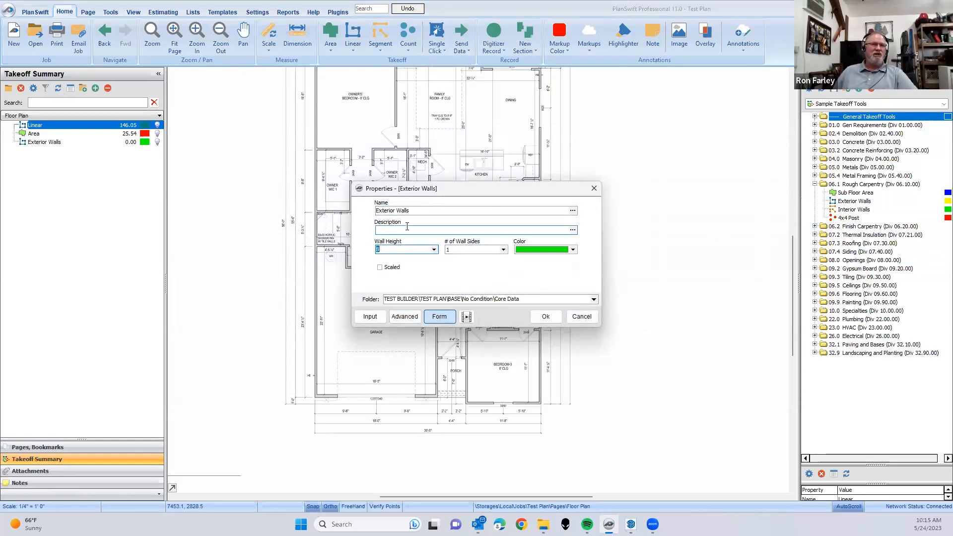
pyautogui.click(594, 301)
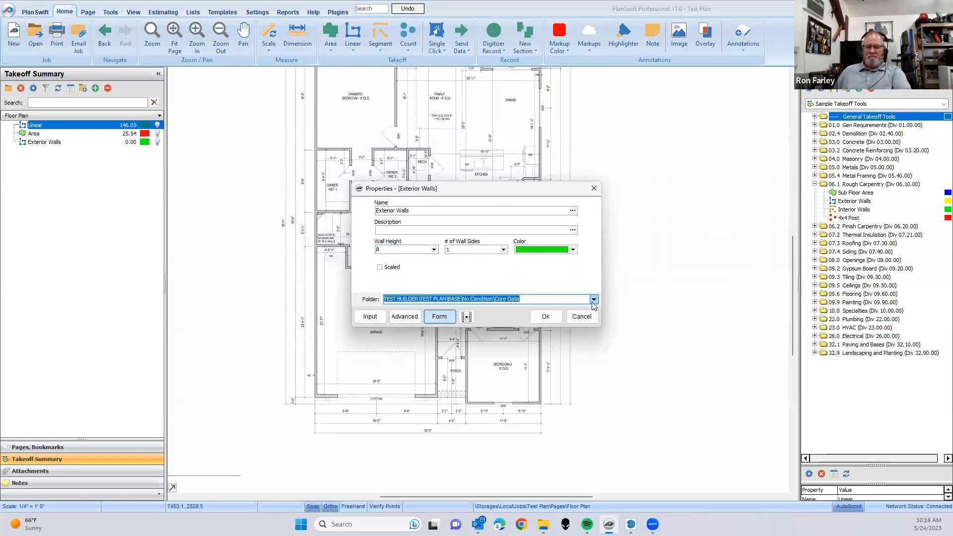
pyautogui.click(546, 316)
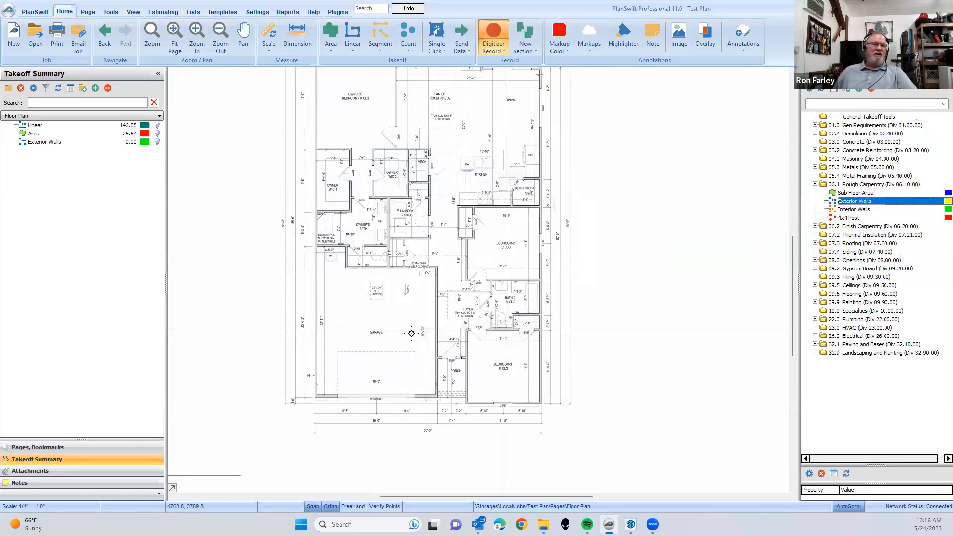
# - Trace the Exterior Walls takeoff about 54 ft from the garage's outer front corner to the Owner's Bedroom outer rear corner
pyautogui.click(316, 397)
pyautogui.scroll(5, 316, 397)
pyautogui.click(285, 413)
pyautogui.scroll(-5, 282, 249)
pyautogui.moveTo(290, 124); pyautogui.dragTo(278, 424)
pyautogui.moveTo(270, 169); pyautogui.dragTo(265, 394)
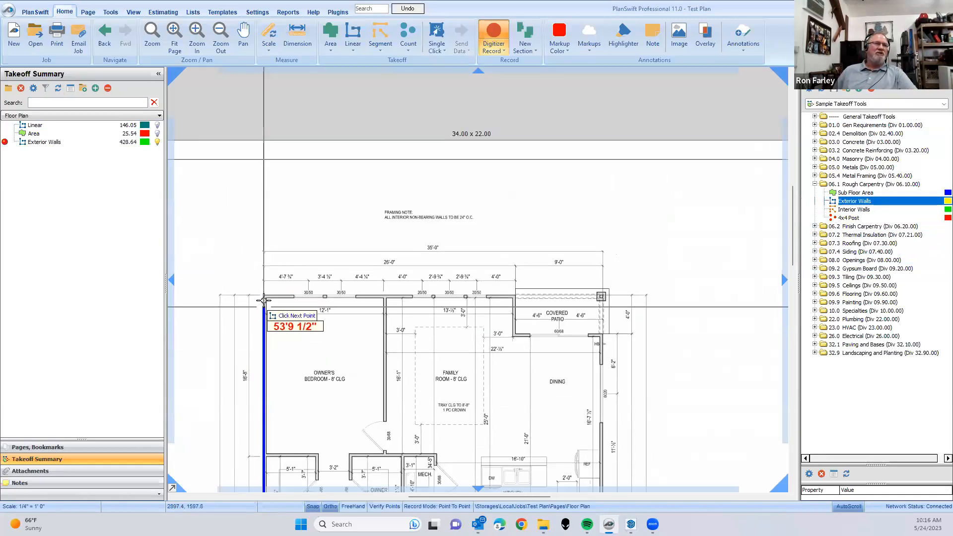
pyautogui.scroll(5, 264, 301)
pyautogui.click(264, 282)
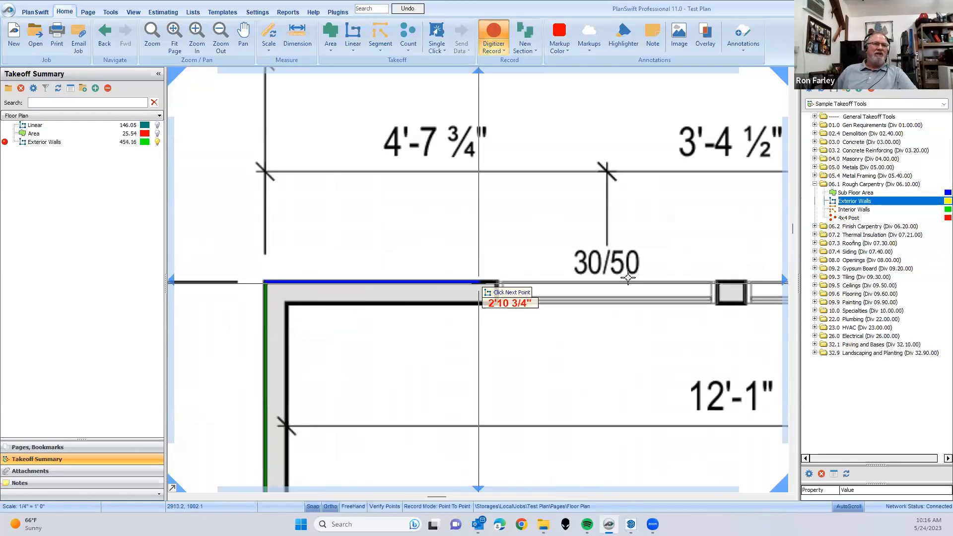
# - Continue the Exterior Walls takeoff along the rear wall past the Family Room to the covered patio corner
pyautogui.moveTo(706, 271); pyautogui.dragTo(313, 277)
pyautogui.moveTo(762, 287); pyautogui.dragTo(311, 258)
pyautogui.moveTo(548, 269); pyautogui.dragTo(293, 269)
pyautogui.moveTo(687, 261); pyautogui.dragTo(308, 244)
pyautogui.moveTo(642, 237); pyautogui.dragTo(469, 238)
pyautogui.click(526, 241)
# - Add a 4 ft line at 270 degrees to the Exterior Walls takeoff along the covered patio's side wall
pyautogui.scroll(-3, 526, 241)
pyautogui.scroll(5, 524, 270)
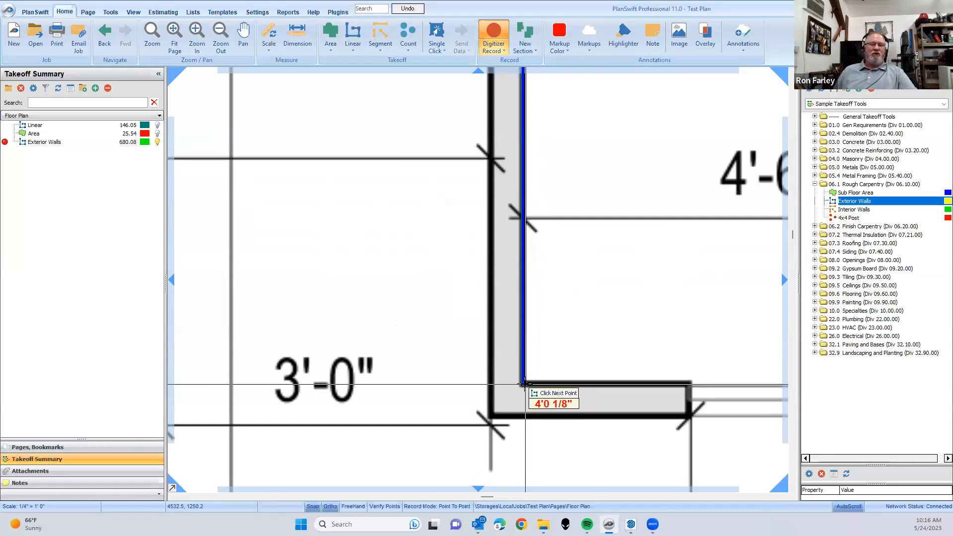
pyautogui.scroll(-2, 525, 384)
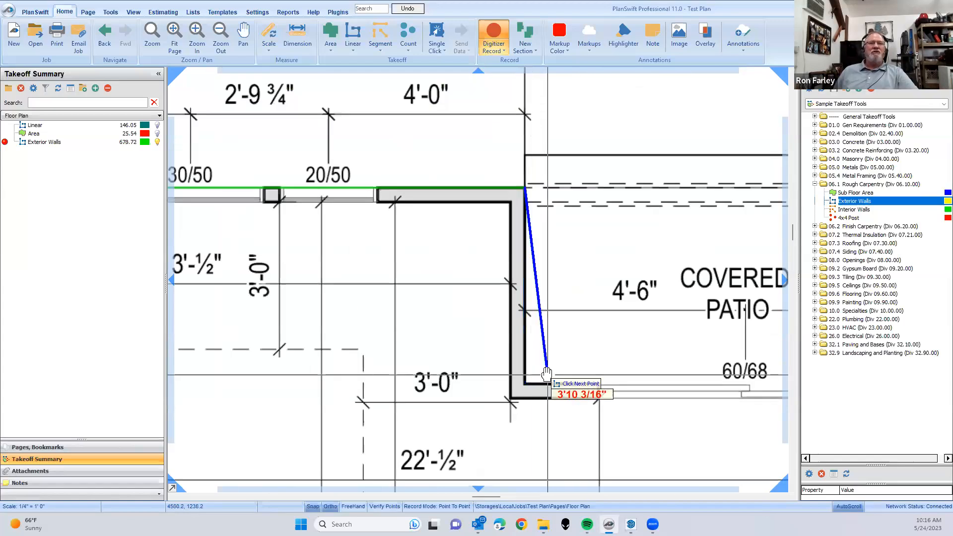
pyautogui.scroll(-2, 411, 368)
pyautogui.moveTo(397, 375); pyautogui.dragTo(361, 376)
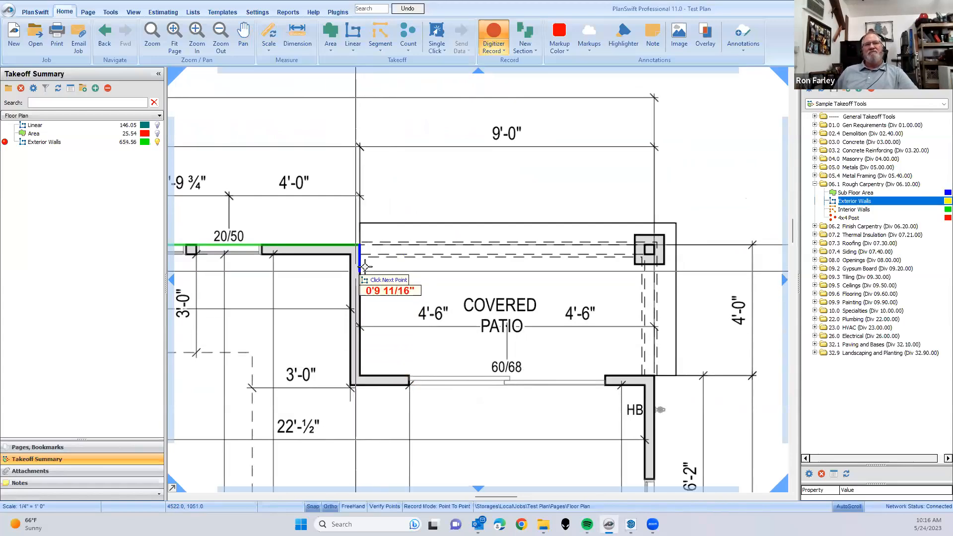
pyautogui.scroll(3, 348, 259)
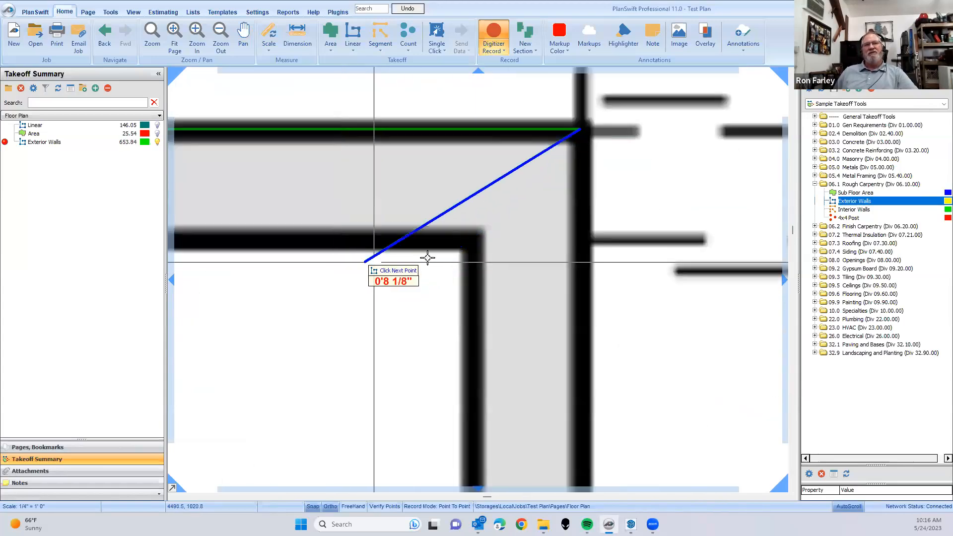
pyautogui.scroll(-3, 575, 221)
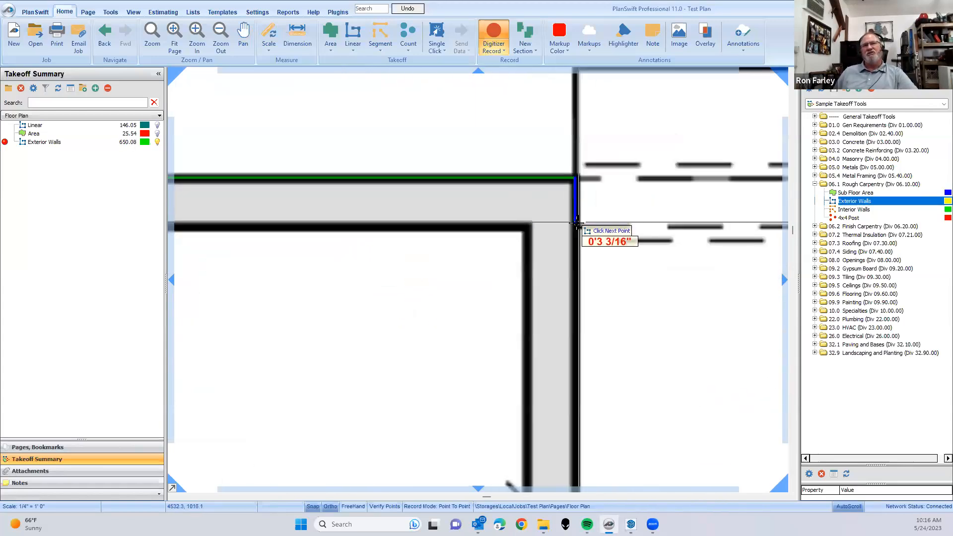
pyautogui.moveTo(606, 344); pyautogui.dragTo(445, 248)
pyautogui.scroll(-3, 445, 249)
pyautogui.moveTo(460, 344); pyautogui.dragTo(392, 222)
pyautogui.scroll(-1, 392, 222)
pyautogui.moveTo(421, 250); pyautogui.dragTo(321, 319)
pyautogui.scroll(-1, 321, 320)
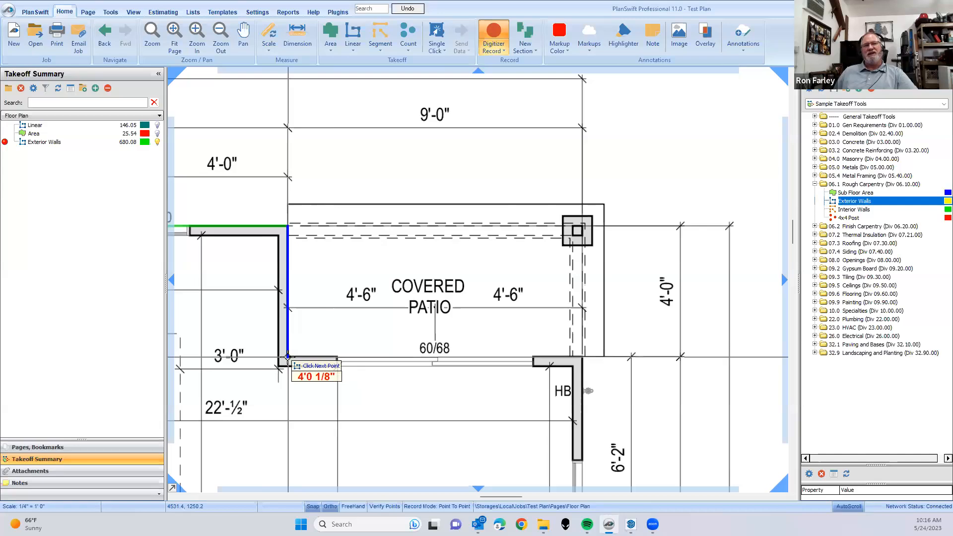
pyautogui.scroll(5, 288, 356)
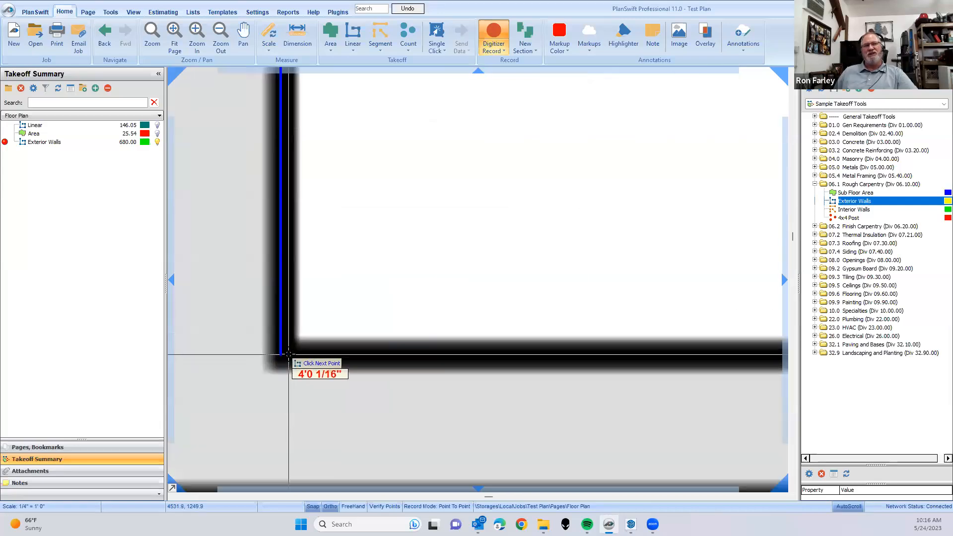
pyautogui.scroll(-3, 288, 353)
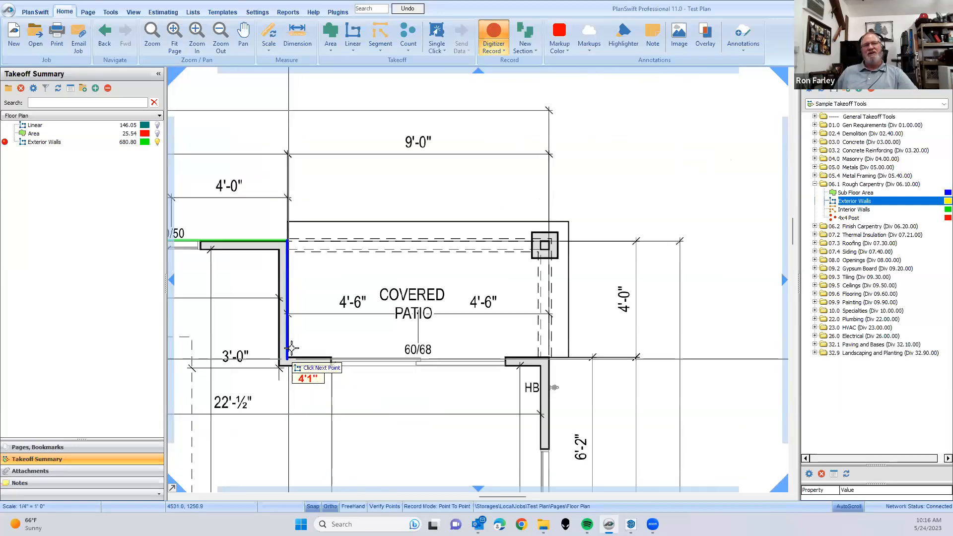
pyautogui.press('l')
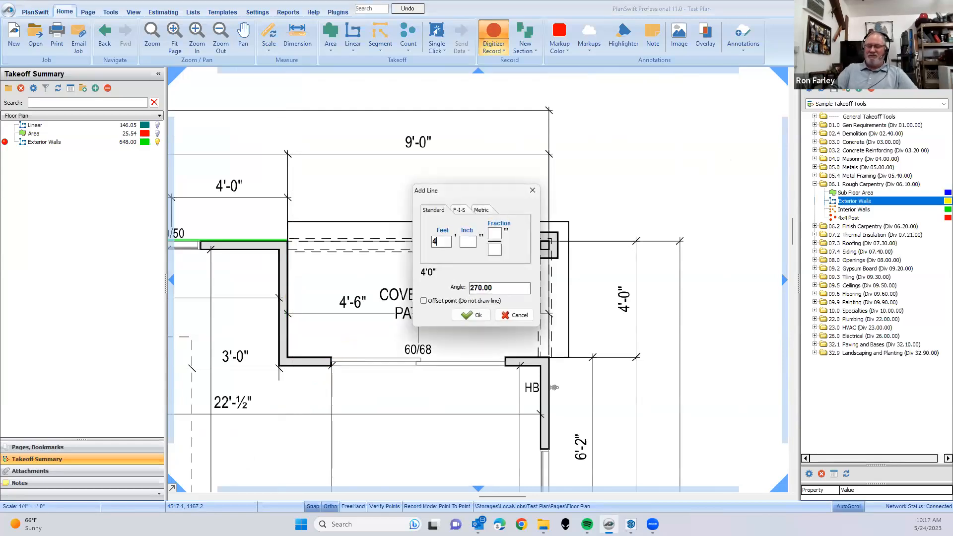
pyautogui.press('Return')
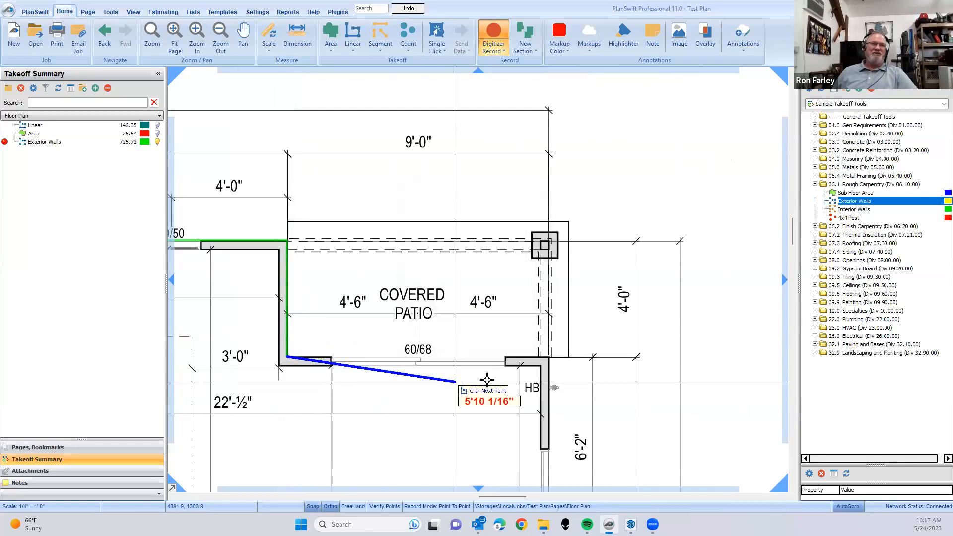
# - Trace Exterior Walls about 9 ft across the patio's house wall, continue along the side wall to the Bedroom-3 front corner, and finish recording
pyautogui.click(548, 356)
pyautogui.scroll(-3, 508, 200)
pyautogui.scroll(4, 530, 187)
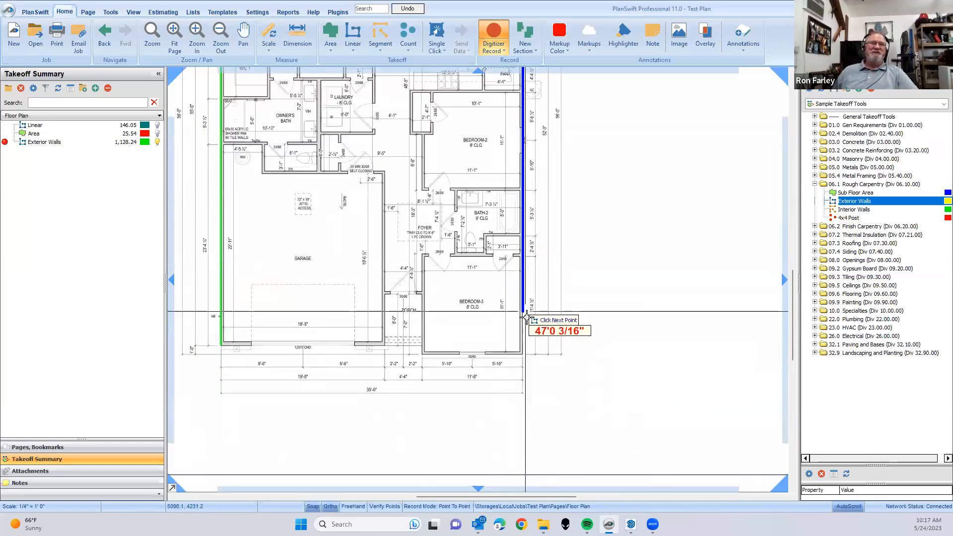
pyautogui.click(524, 375)
pyautogui.press('Escape')
pyautogui.scroll(-5, 542, 420)
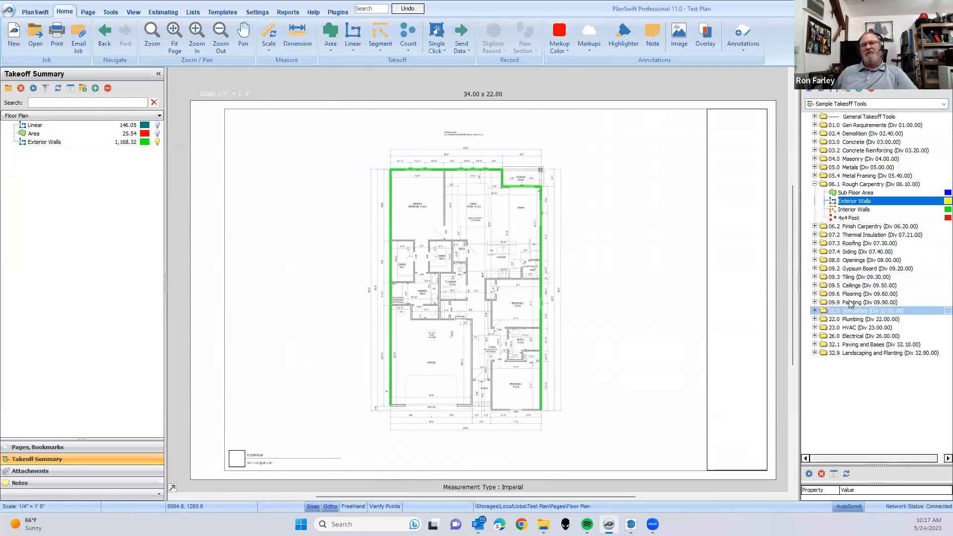
# - Expand the Roofing takeoff tools and open the Roof page
pyautogui.click(815, 243)
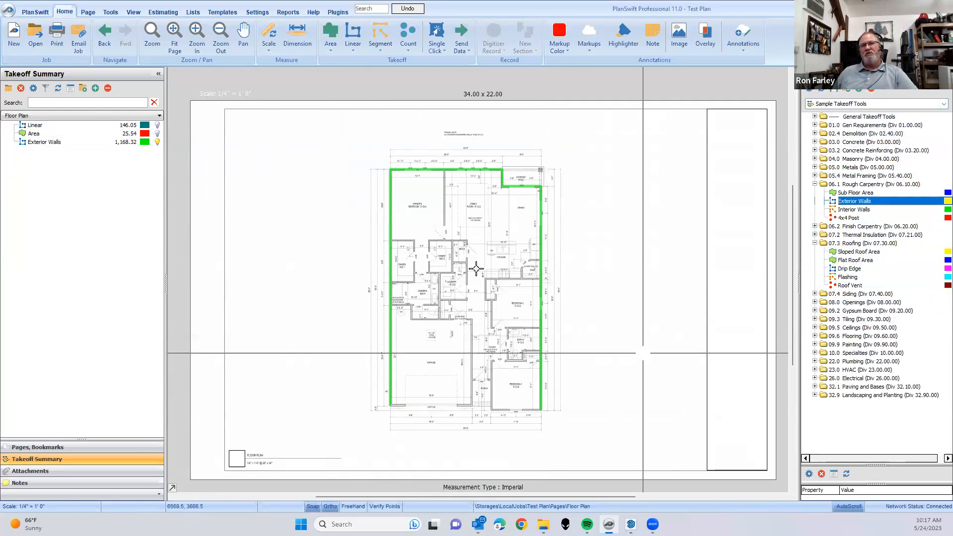
pyautogui.click(81, 117)
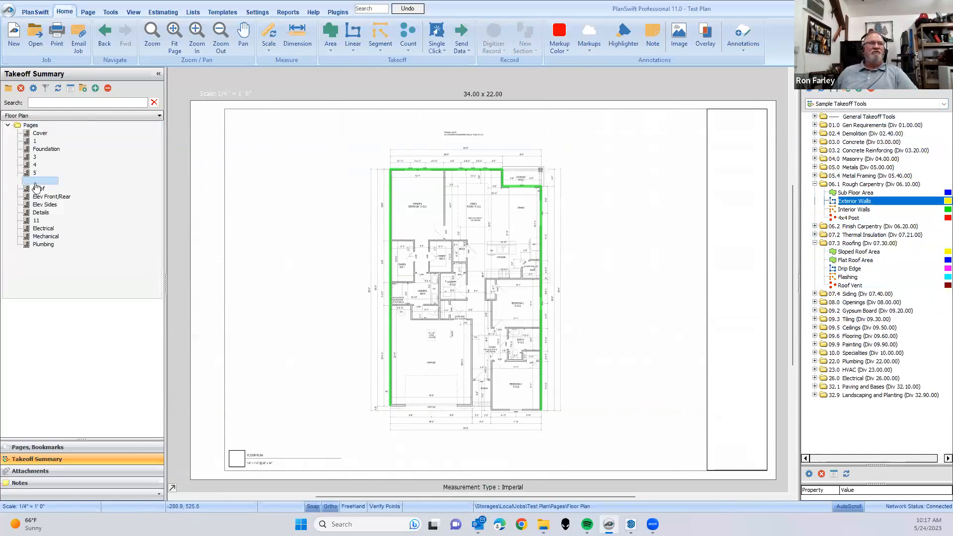
pyautogui.scroll(5, 475, 245)
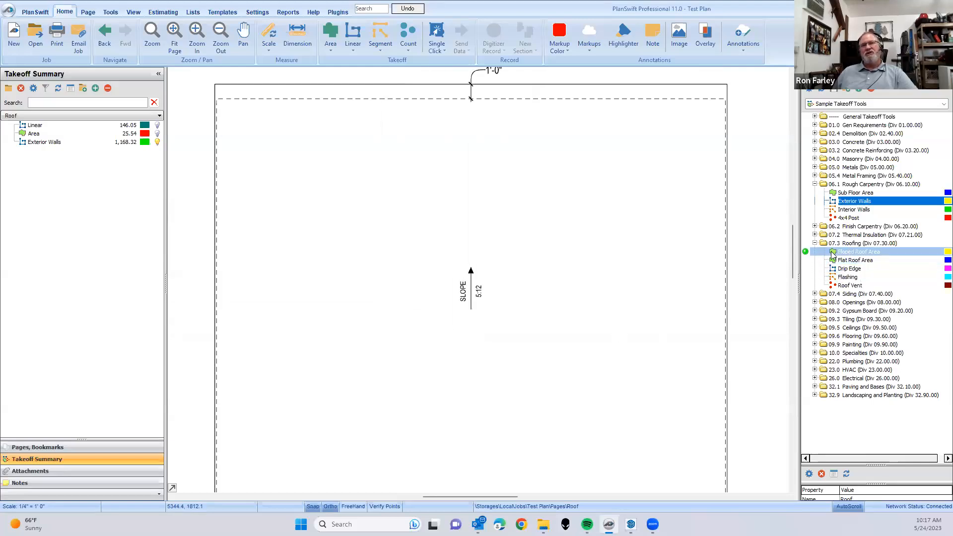
# - Start a Sloped Roof Area takeoff from the Roofing tools with a pitch of 5/12
pyautogui.moveTo(608, 308); pyautogui.dragTo(607, 309)
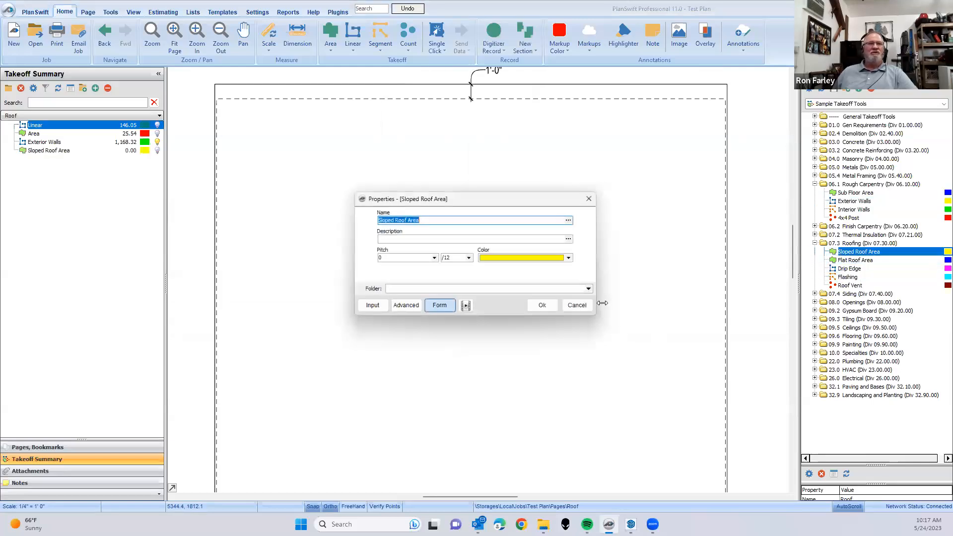
pyautogui.click(435, 259)
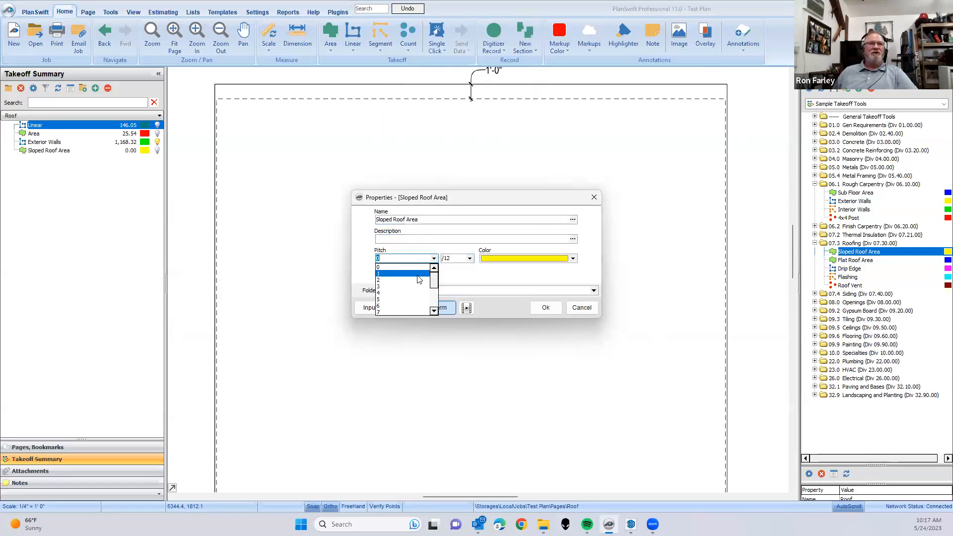
pyautogui.click(382, 300)
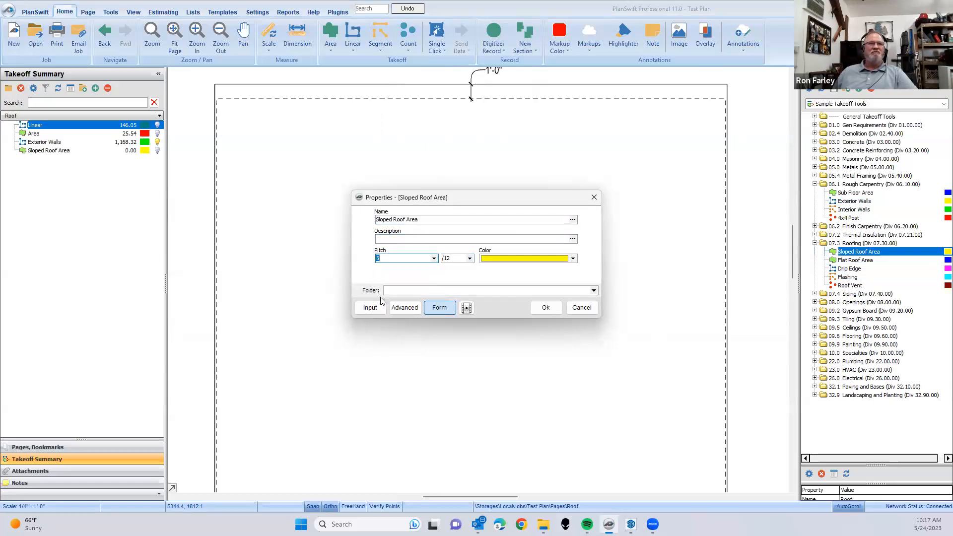
pyautogui.click(546, 307)
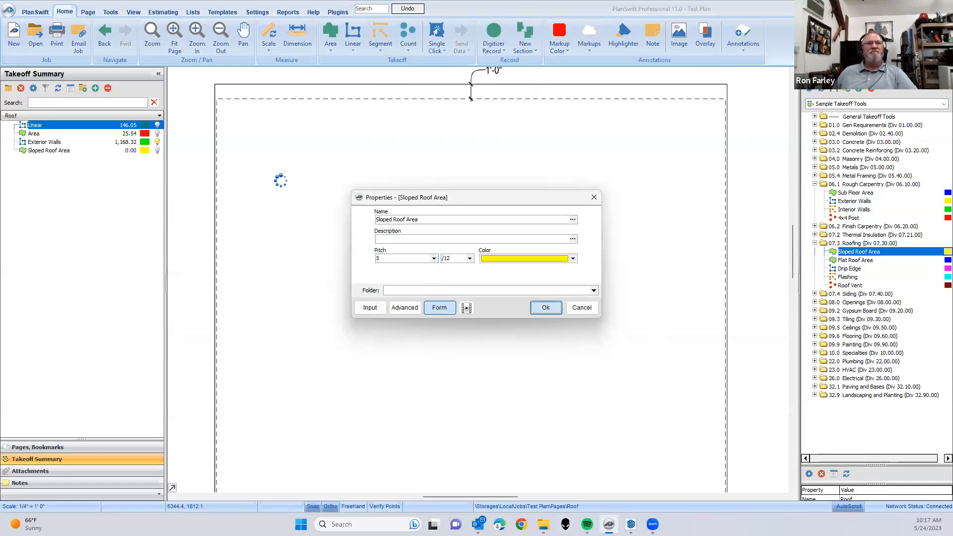
# - Trace the Sloped Roof Area around the rear roof plane, about 35 ft wide, from the eave to the ridge line, and finish recording
pyautogui.click(219, 94)
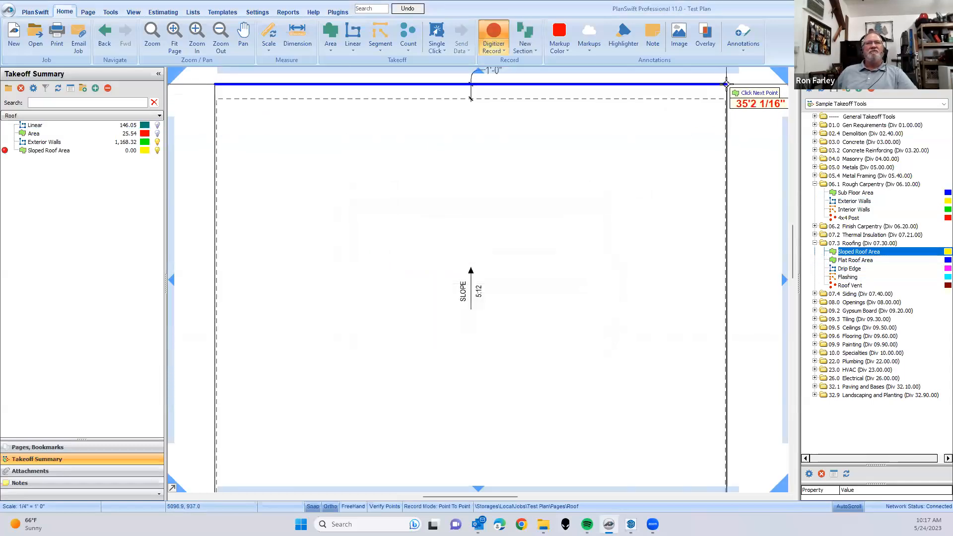
pyautogui.click(727, 84)
pyautogui.moveTo(712, 465); pyautogui.dragTo(709, 176)
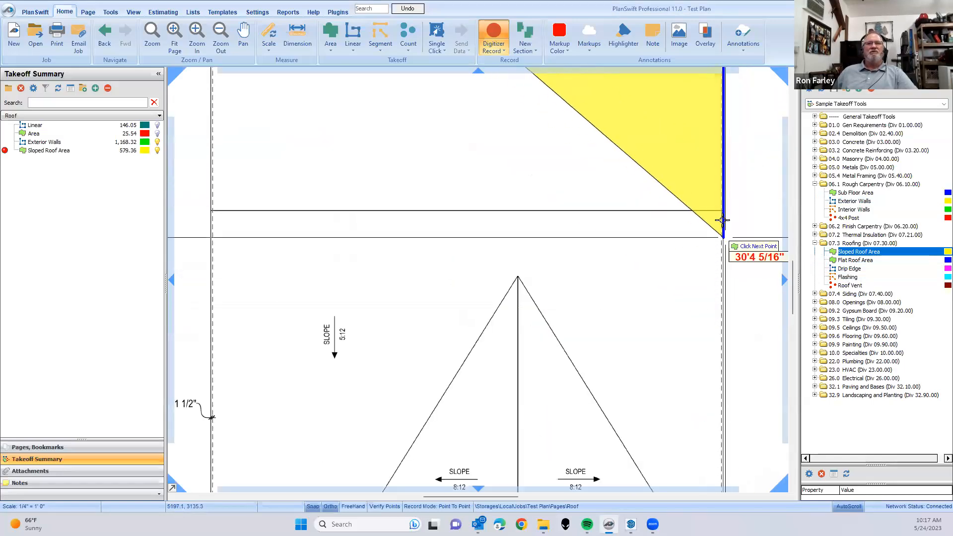
pyautogui.click(724, 211)
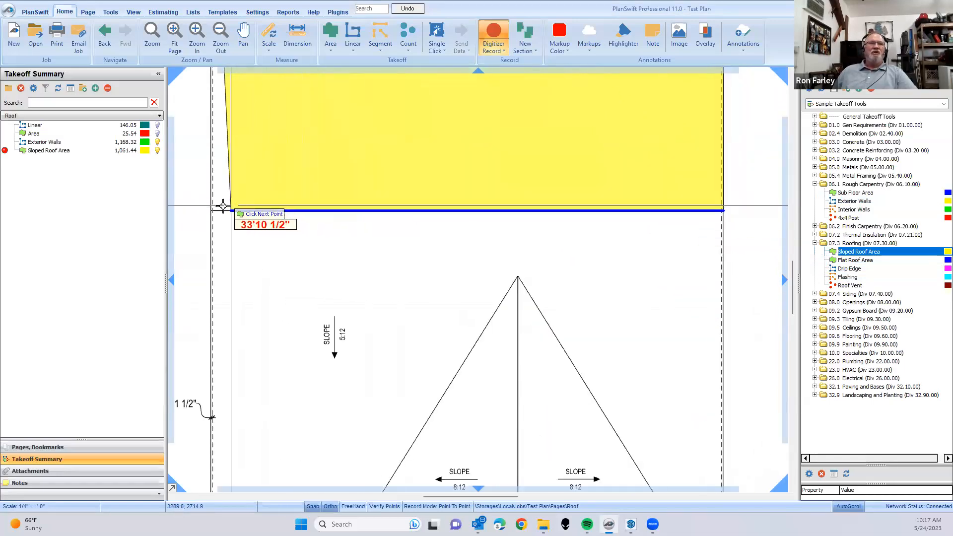
pyautogui.scroll(-3, 210, 214)
pyautogui.moveTo(266, 245); pyautogui.dragTo(306, 367)
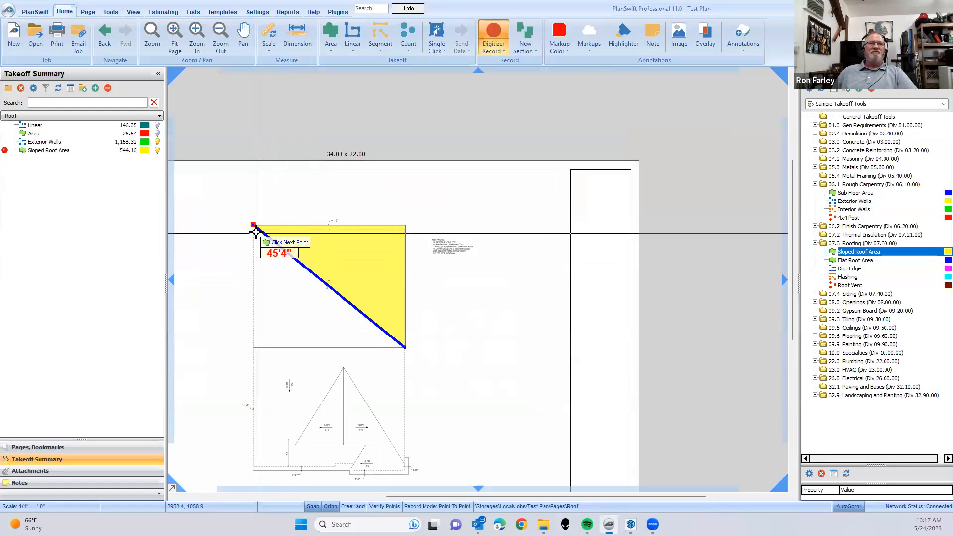
pyautogui.click(253, 348)
pyautogui.press('Escape')
pyautogui.moveTo(332, 383); pyautogui.dragTo(508, 371)
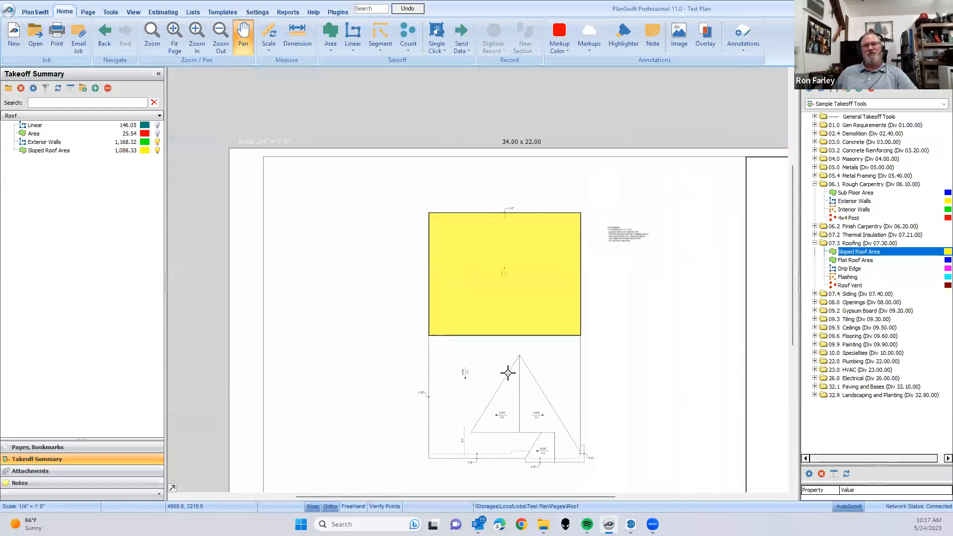
# - Examine the slopes on the roof plan and review the Sloped Roof Area and Exterior Walls takeoffs in the summary
pyautogui.scroll(3, 474, 310)
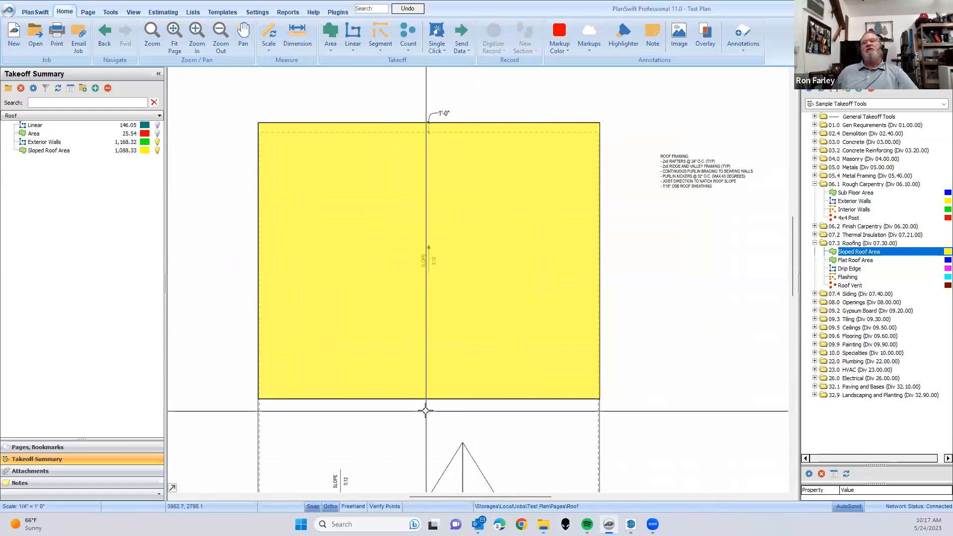
pyautogui.scroll(-2, 445, 390)
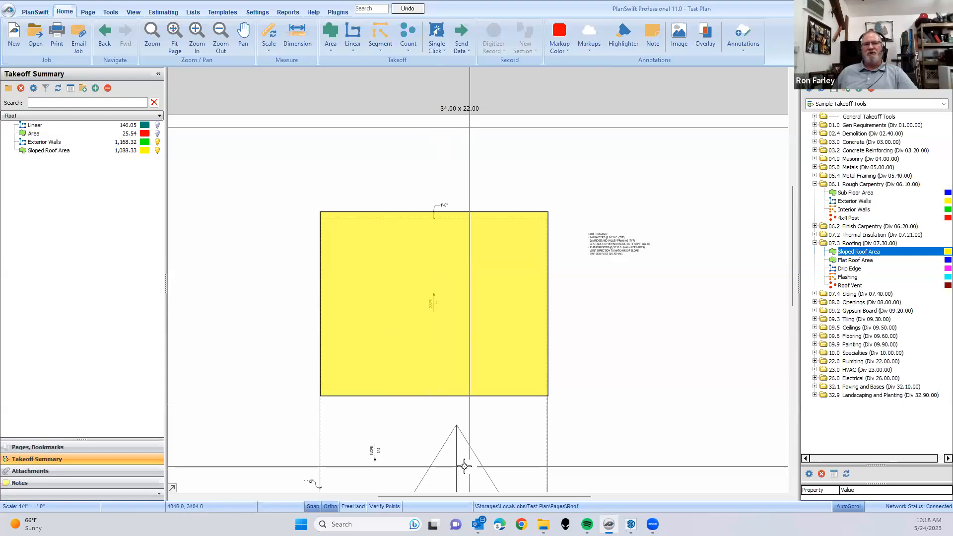
pyautogui.scroll(3, 363, 482)
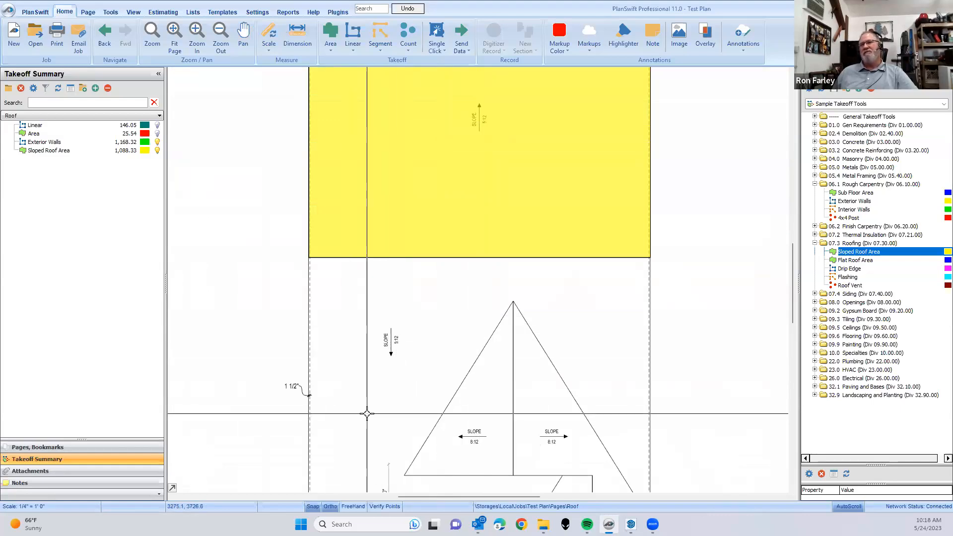
pyautogui.scroll(-3, 367, 413)
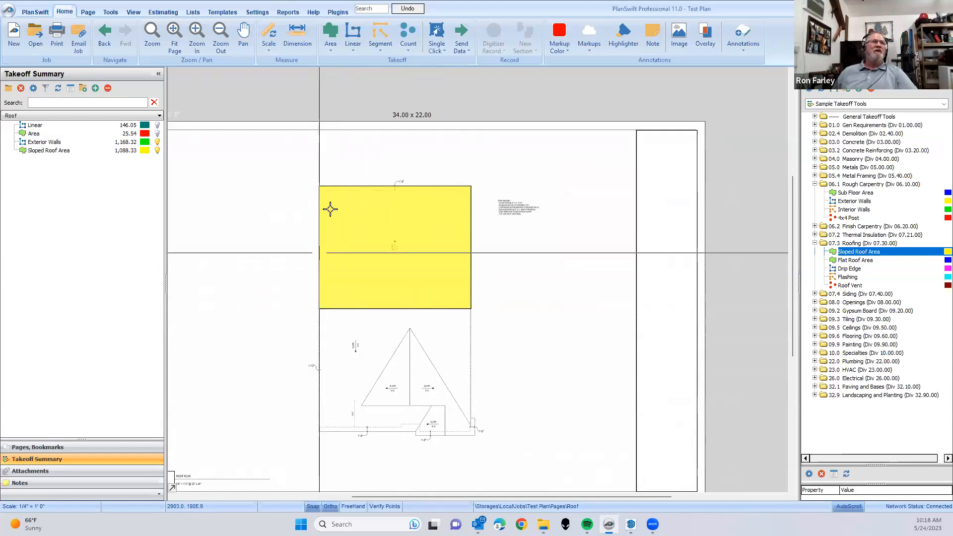
pyautogui.click(73, 152)
pyautogui.click(79, 152)
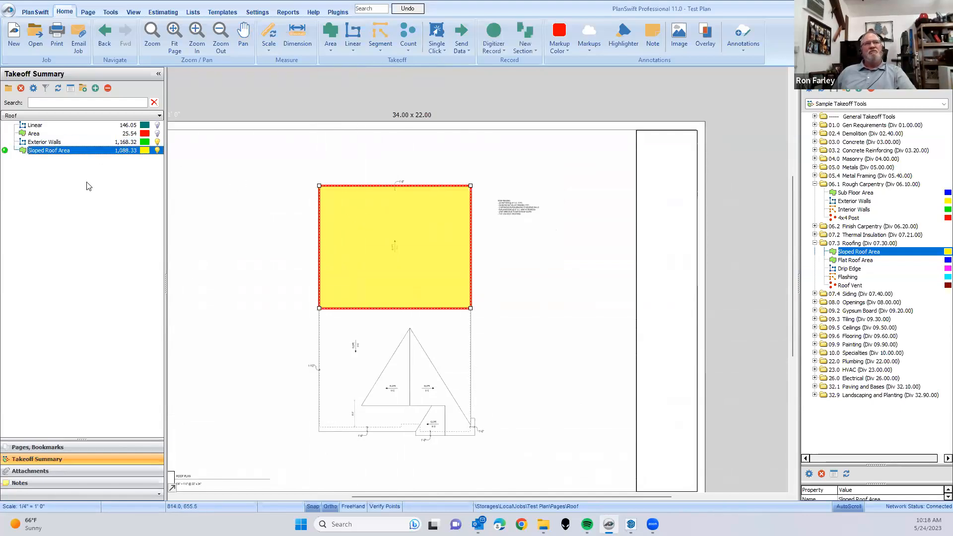
pyautogui.click(588, 231)
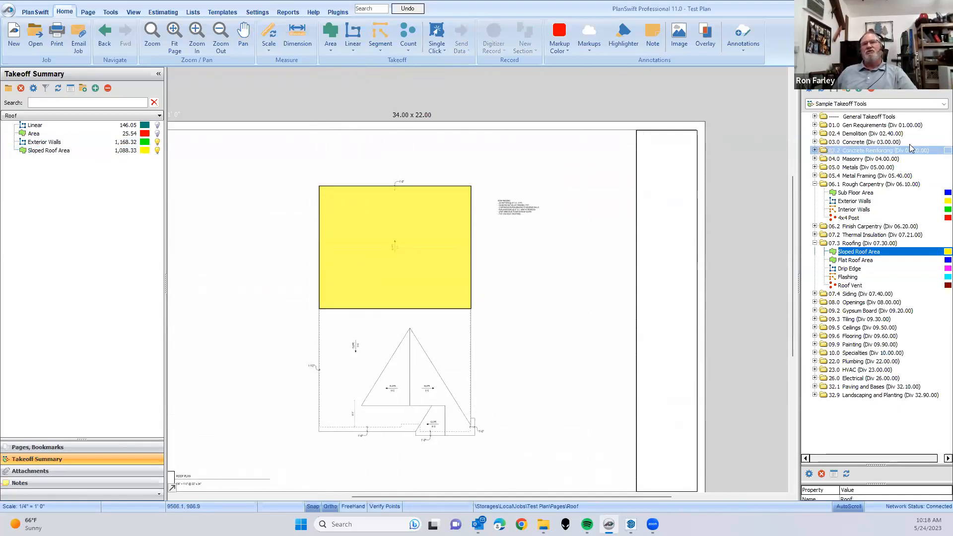
pyautogui.click(940, 105)
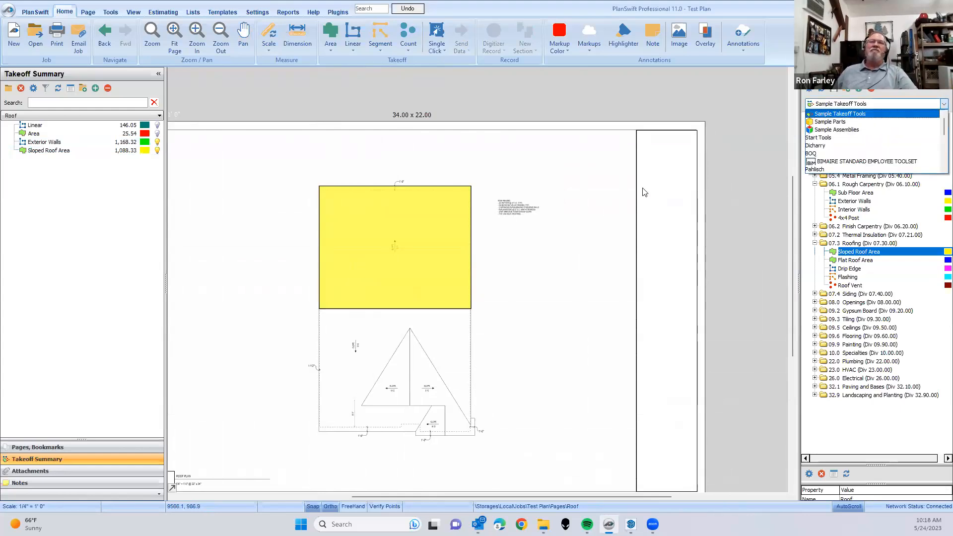
pyautogui.click(138, 143)
pyautogui.moveTo(276, 315); pyautogui.dragTo(353, 287)
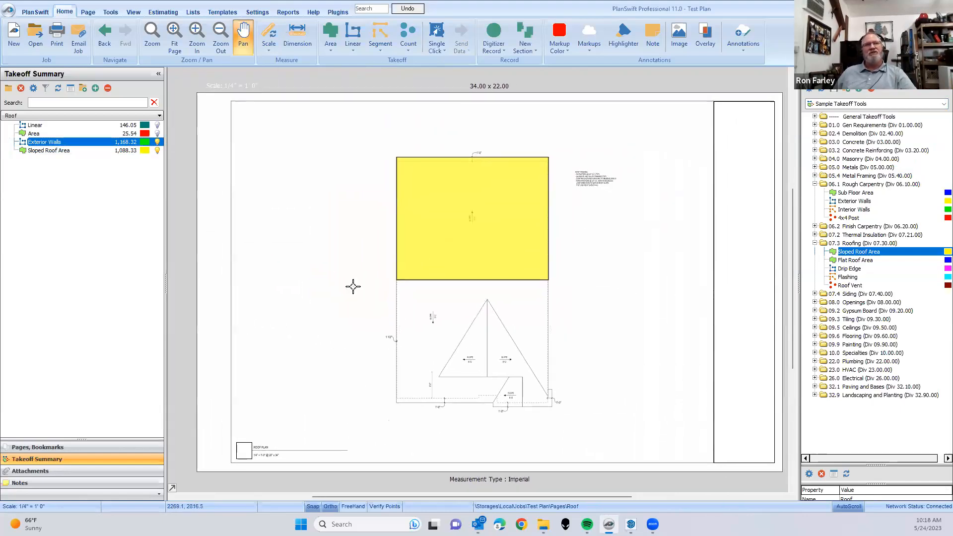
pyautogui.click(42, 144)
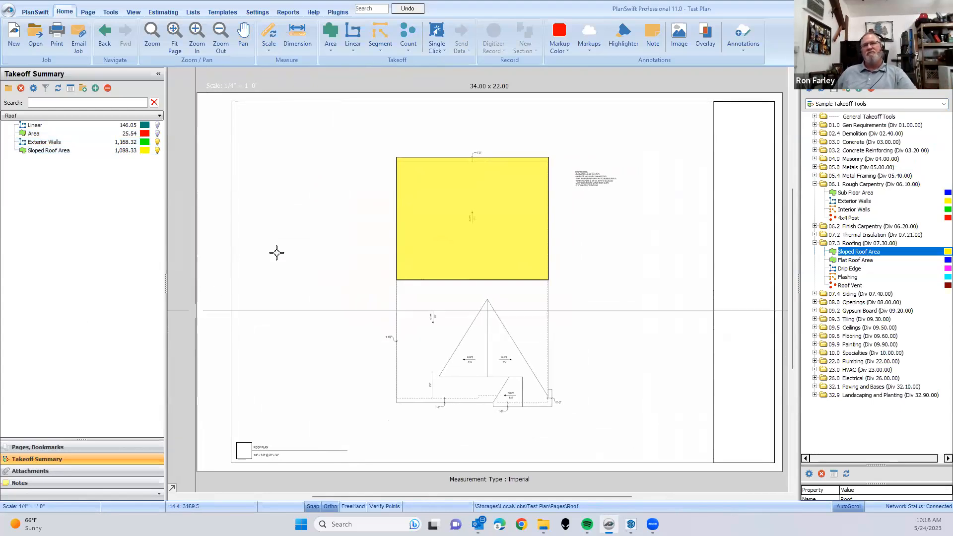
# - Switch the tool library from Sample Takeoff Tools to Sample Parts
pyautogui.click(940, 105)
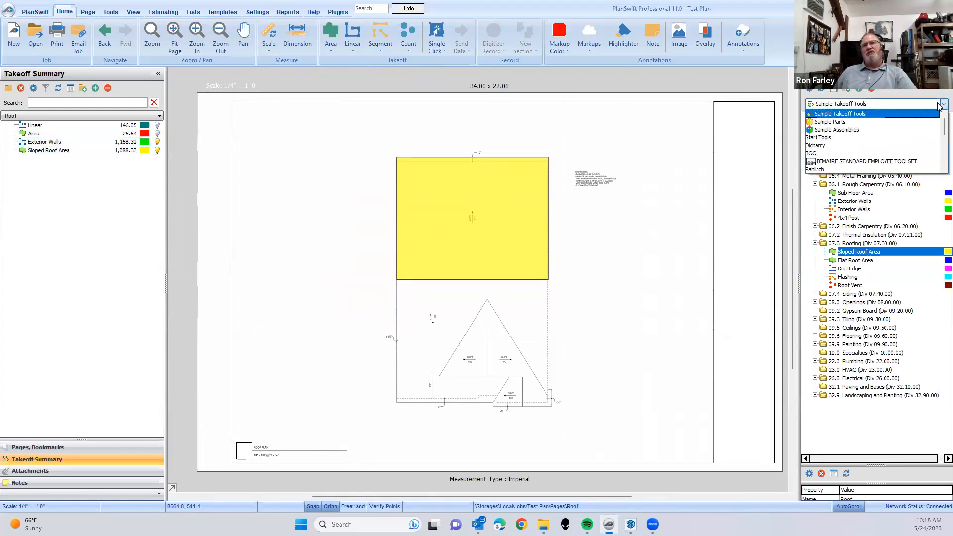
pyautogui.click(918, 121)
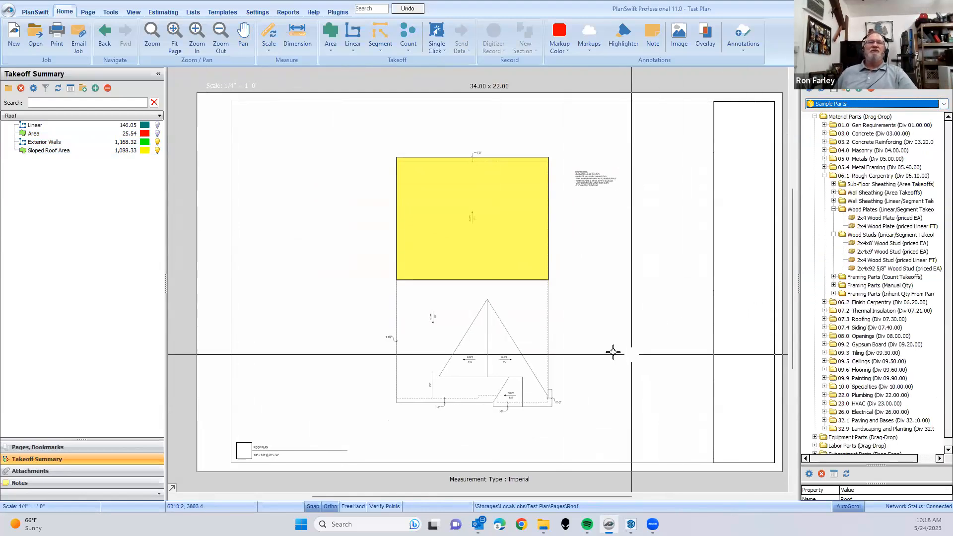
# - Switch the drawing view from the Roof page to the Floor Plan page
pyautogui.click(91, 115)
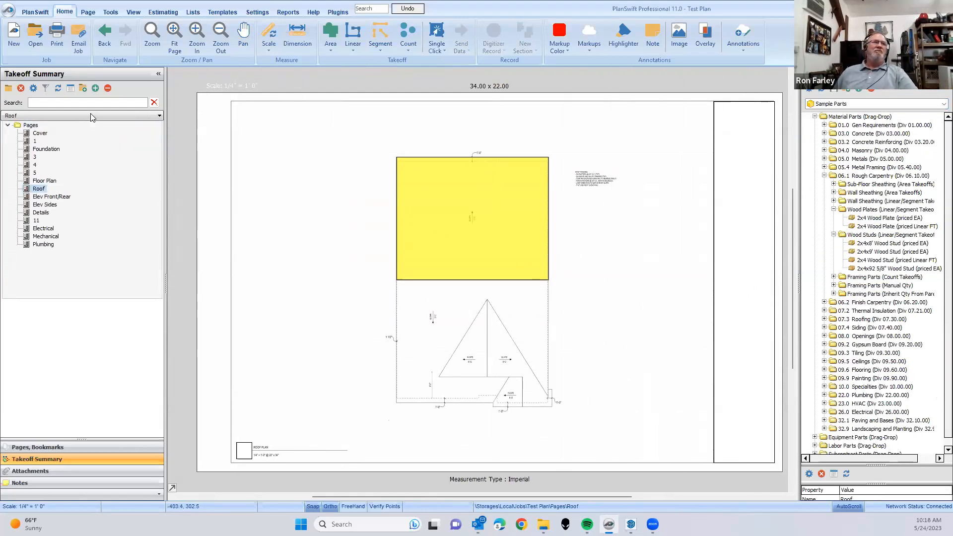
pyautogui.click(44, 181)
pyautogui.scroll(5, 393, 276)
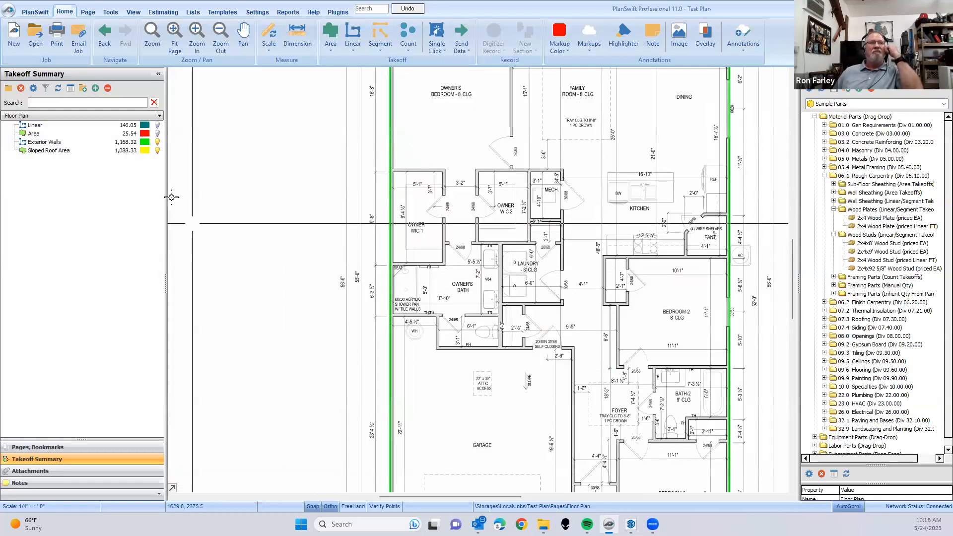
pyautogui.click(816, 429)
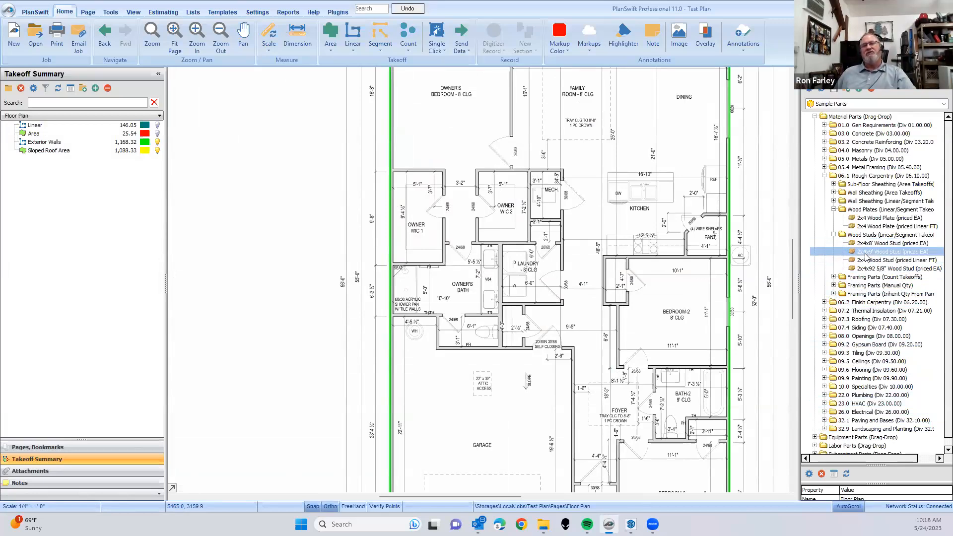
# - Add the 2x4x8' Wood Stud (priced EA) part to the Exterior Walls takeoff with an OC spacing of 16 in
pyautogui.moveTo(873, 246); pyautogui.dragTo(52, 148)
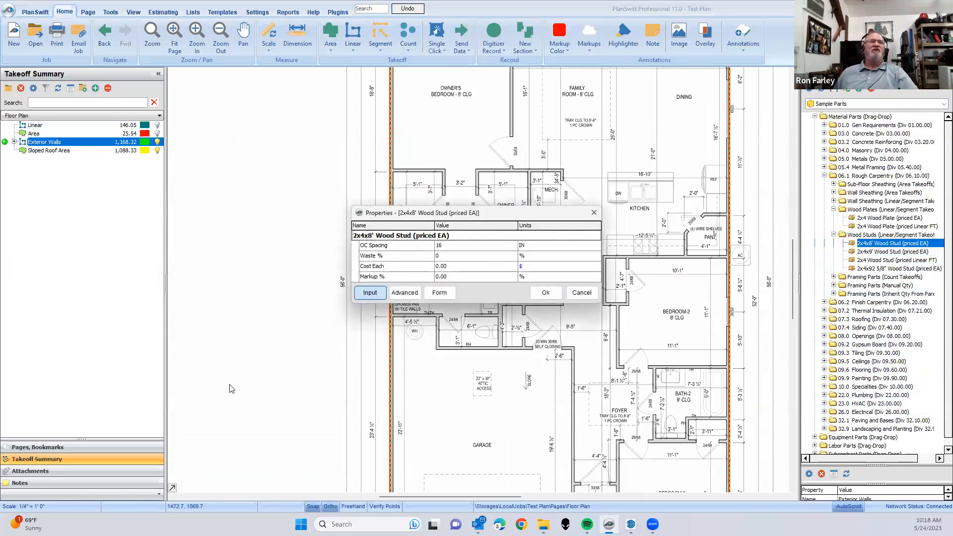
pyautogui.click(447, 247)
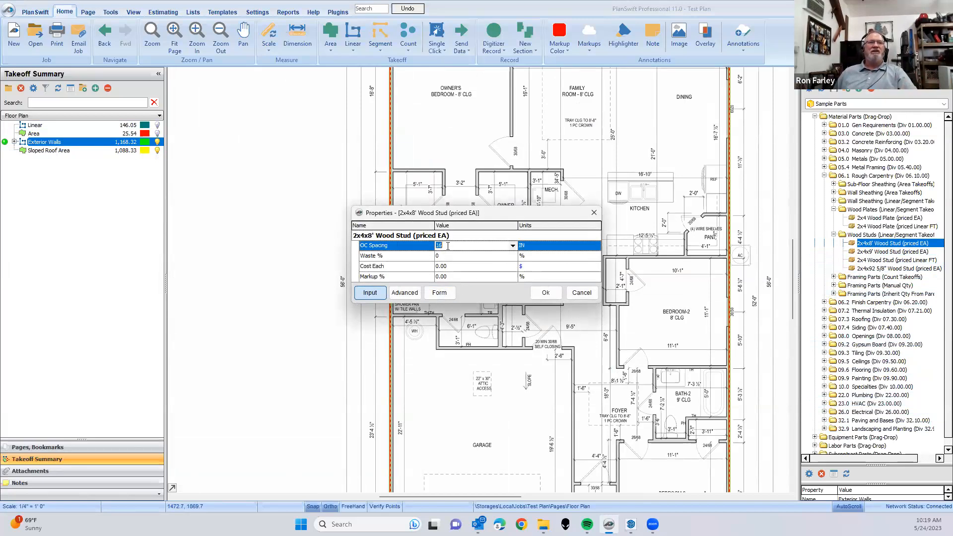
pyautogui.click(512, 245)
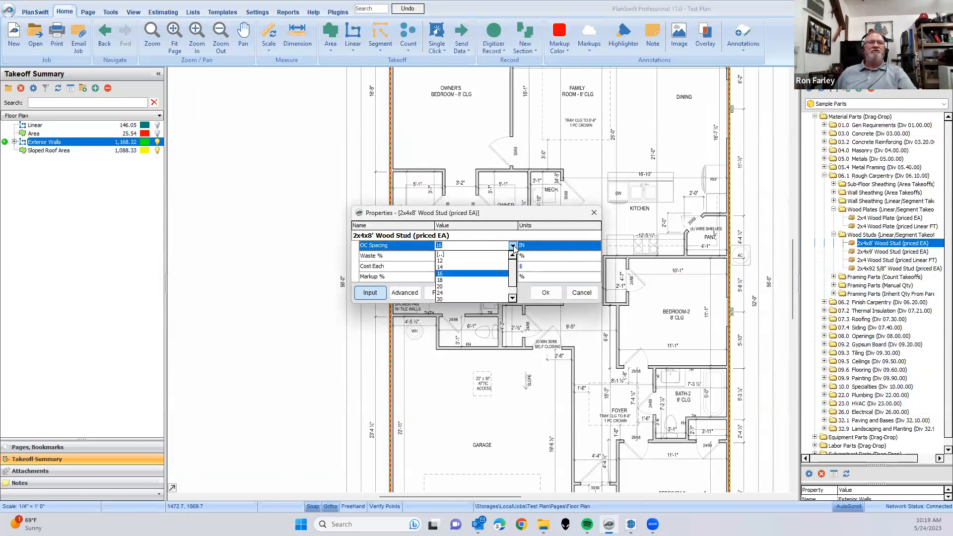
pyautogui.click(513, 246)
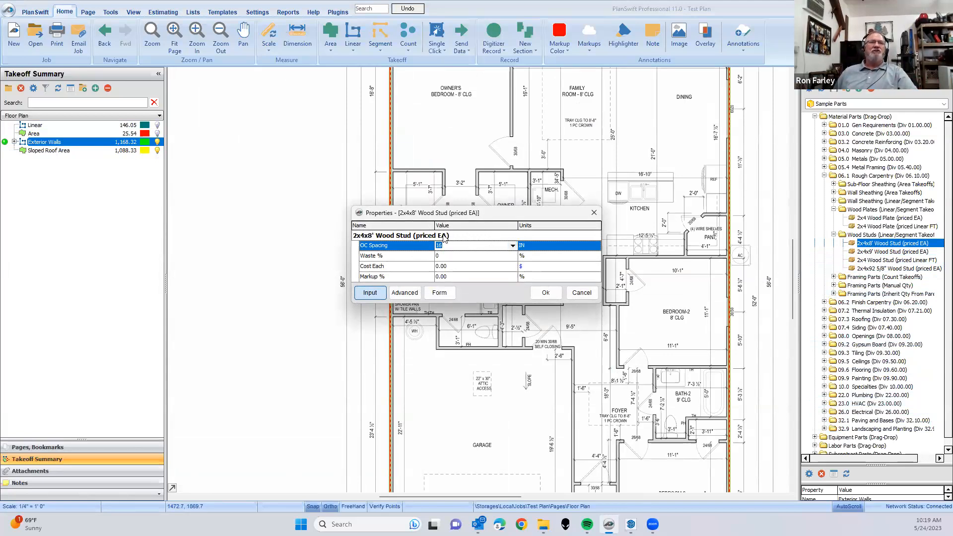
pyautogui.click(546, 292)
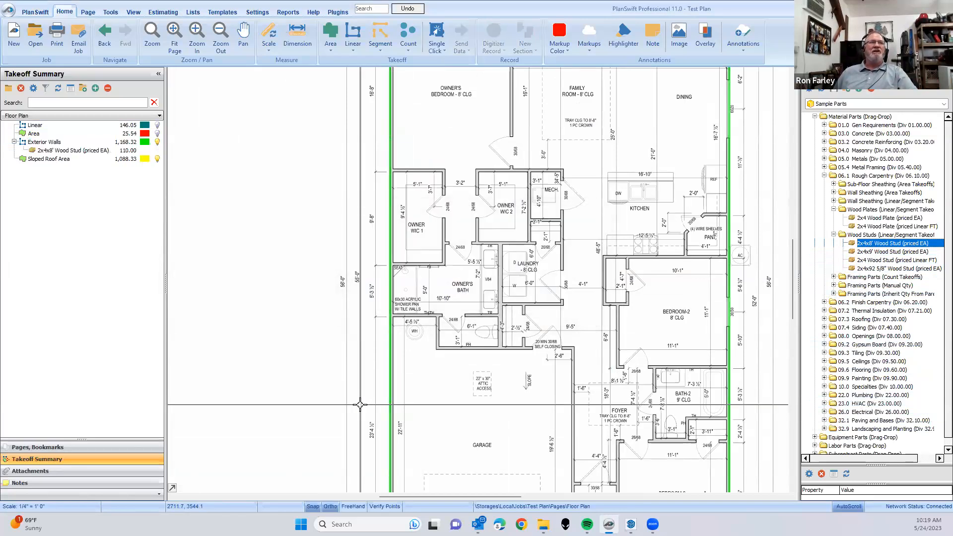
# - Add the 2x4 Wood Plate (priced EA) part to the Exterior Walls takeoff with a 16 ft length and 2 plates
pyautogui.scroll(-3, 389, 398)
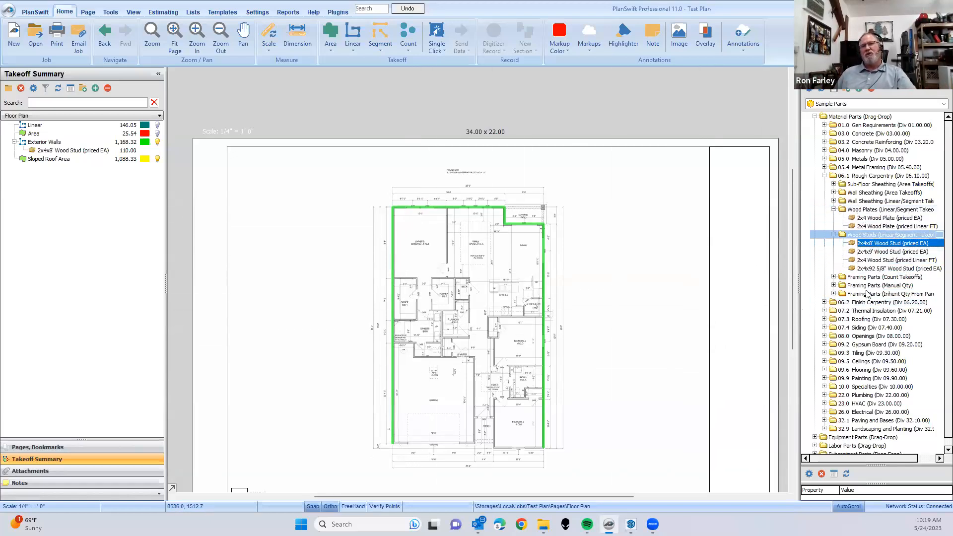
pyautogui.click(876, 219)
pyautogui.moveTo(237, 193); pyautogui.dragTo(57, 143)
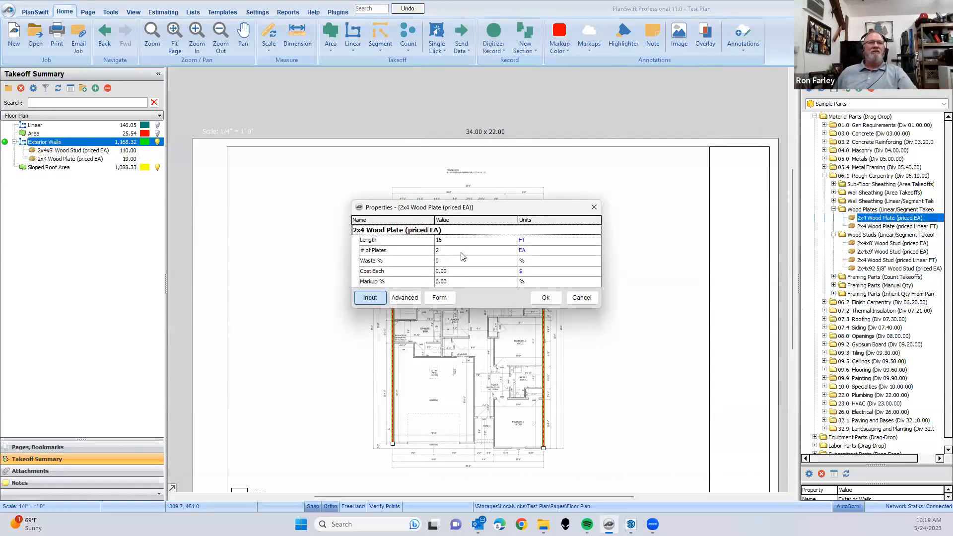
pyautogui.click(537, 296)
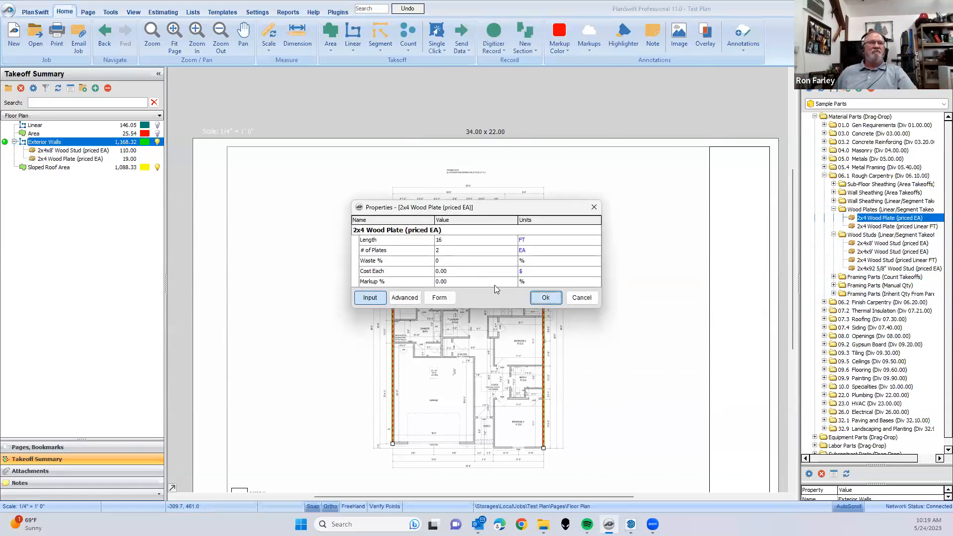
pyautogui.click(133, 161)
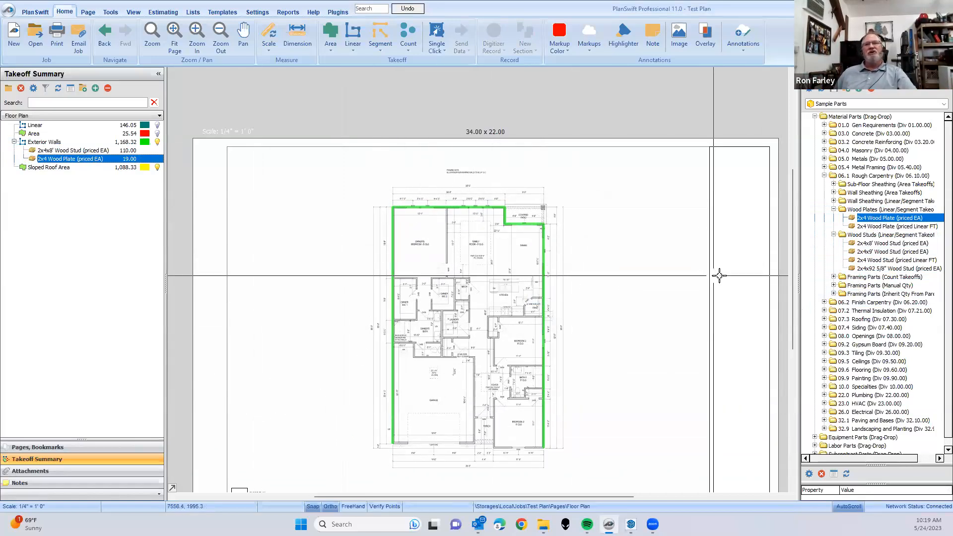
# - Collapse the Wood Studs and Wood Plates folders in the Sample Parts library
pyautogui.scroll(-1, 844, 336)
pyautogui.scroll(1, 842, 336)
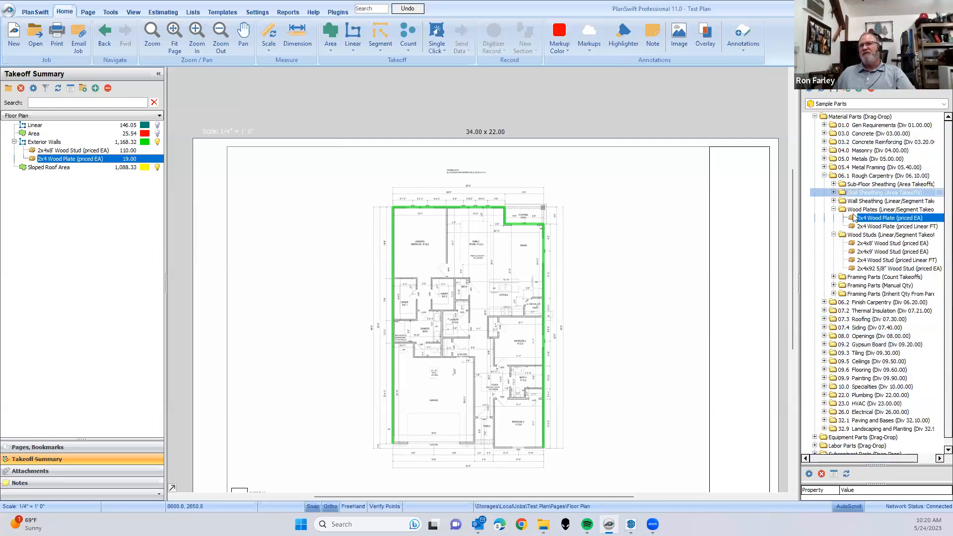
pyautogui.click(834, 235)
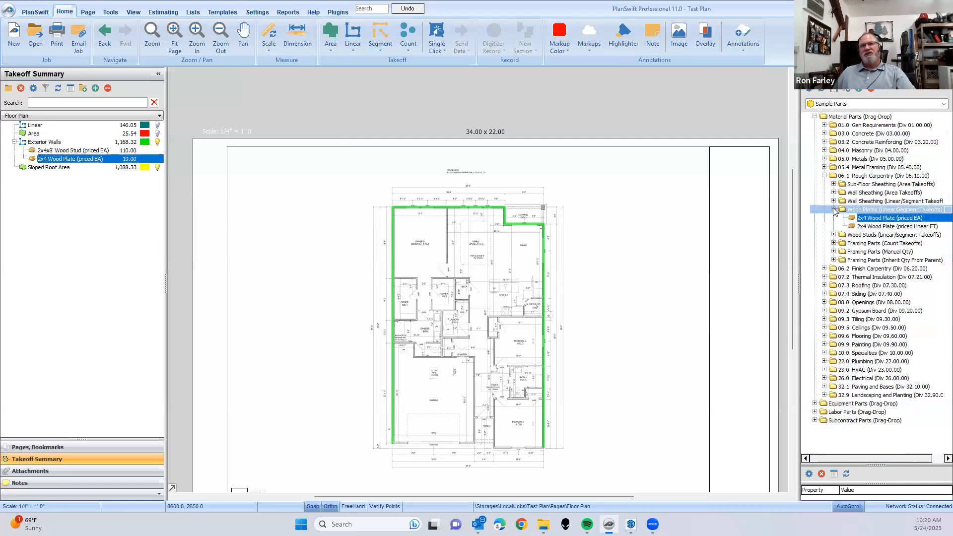
pyautogui.click(834, 210)
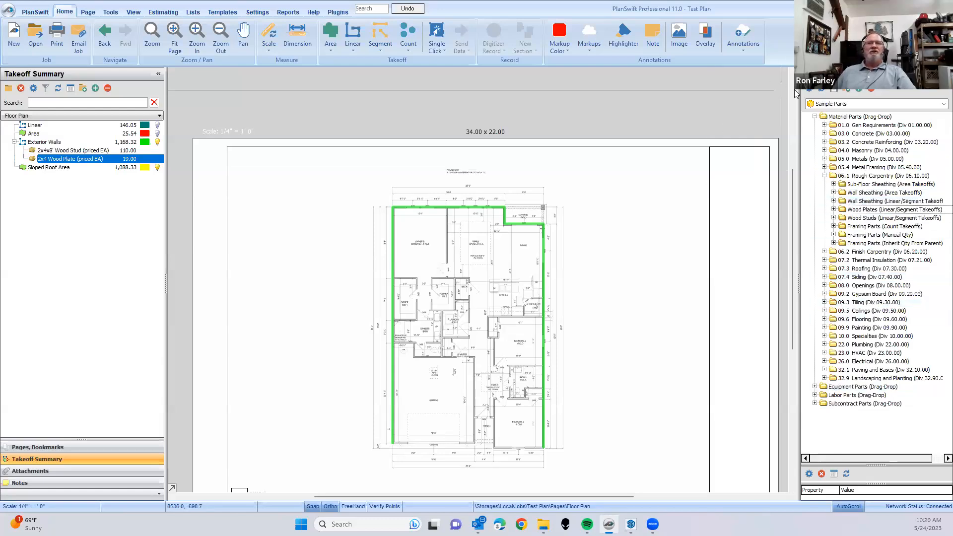
# - Switch the tool library to Sample Assemblies and review the Wood Framing Assembly's parts and properties, cancelling without recording a takeoff
pyautogui.click(939, 108)
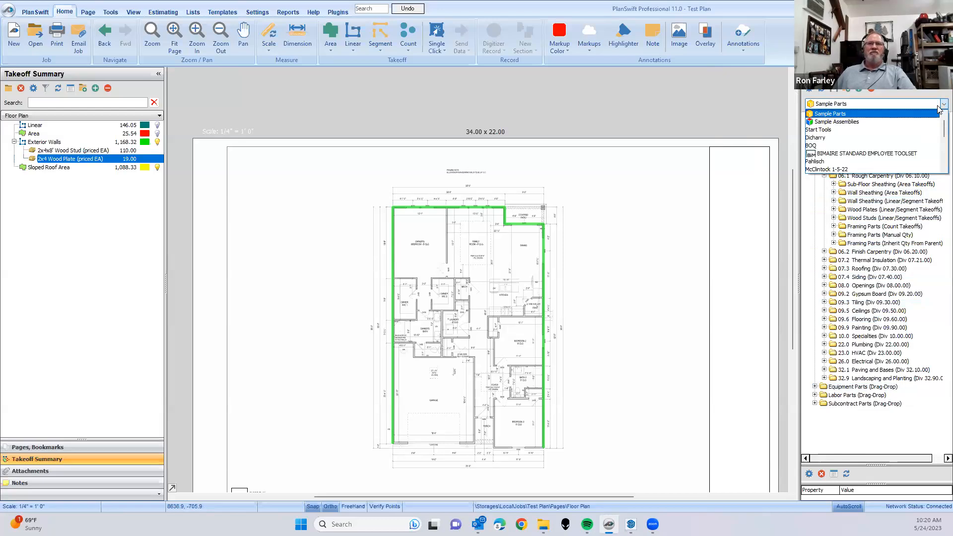
pyautogui.click(850, 122)
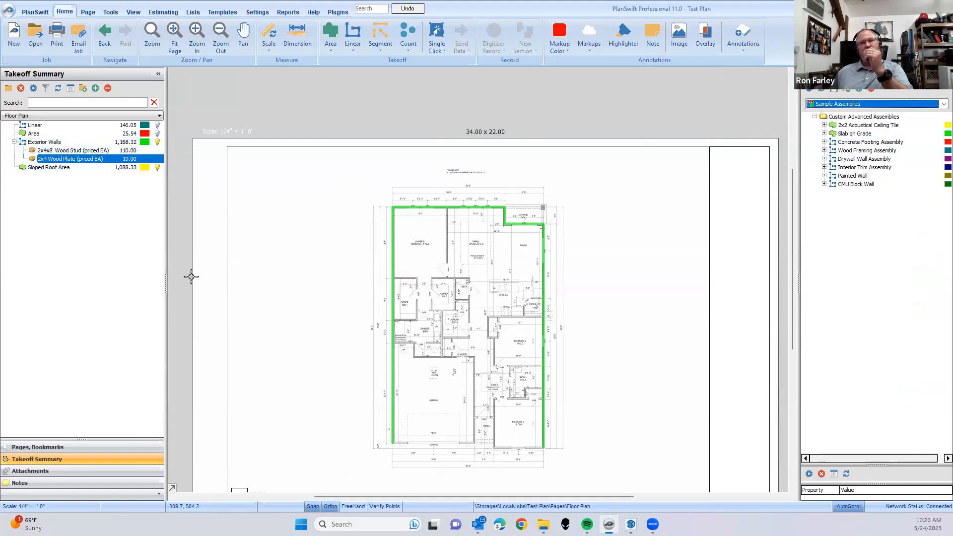
pyautogui.click(824, 151)
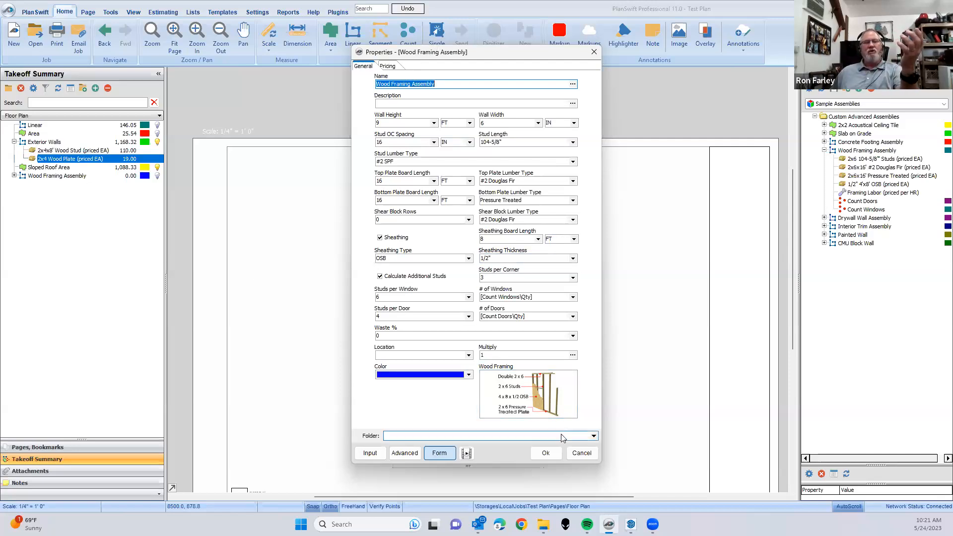
pyautogui.click(583, 455)
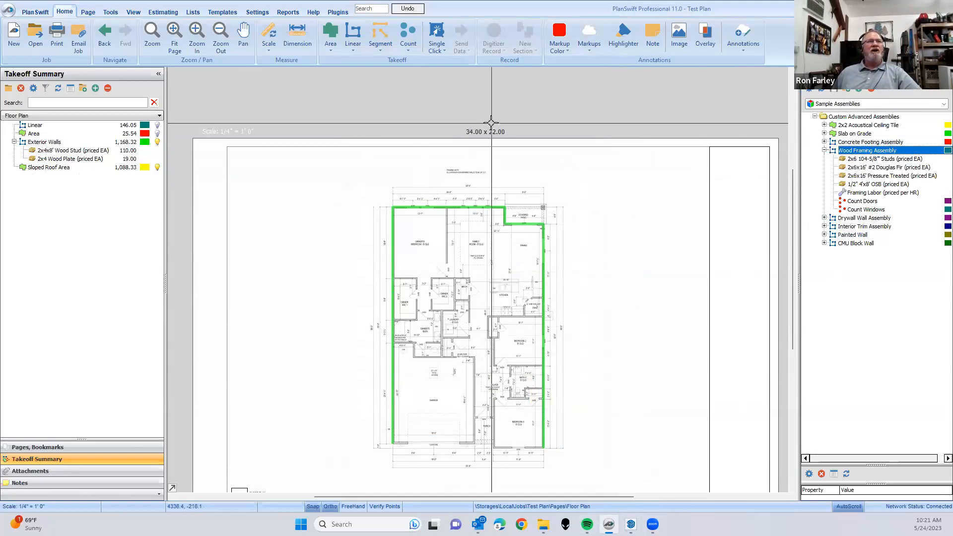
pyautogui.moveTo(480, 167); pyautogui.dragTo(476, 119)
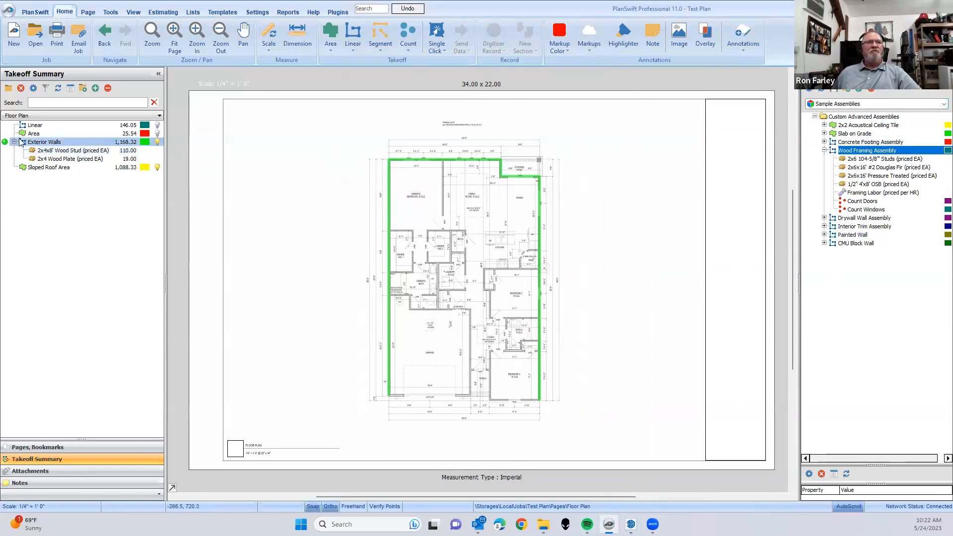
pyautogui.click(43, 168)
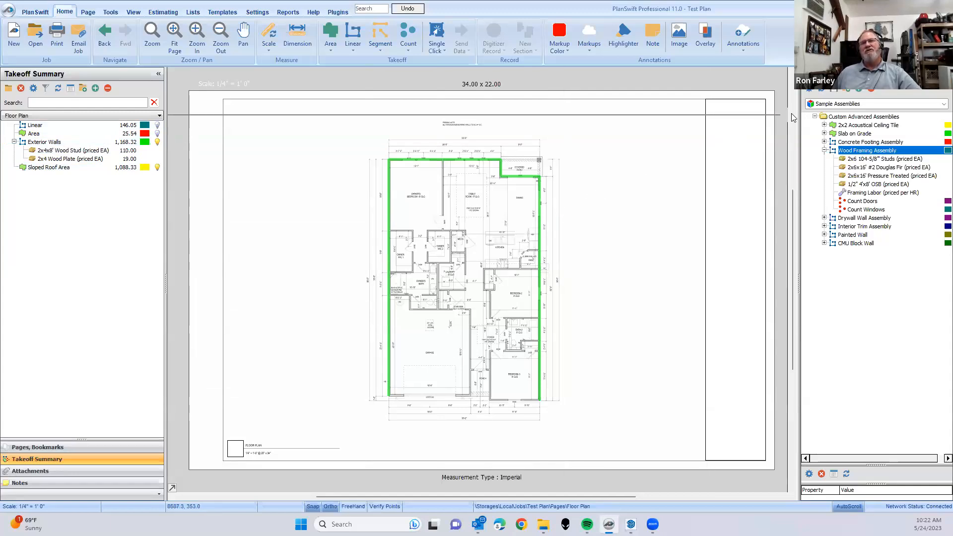
# - Switch the tool library to Shinntegration and expand its Framing folder
pyautogui.click(942, 104)
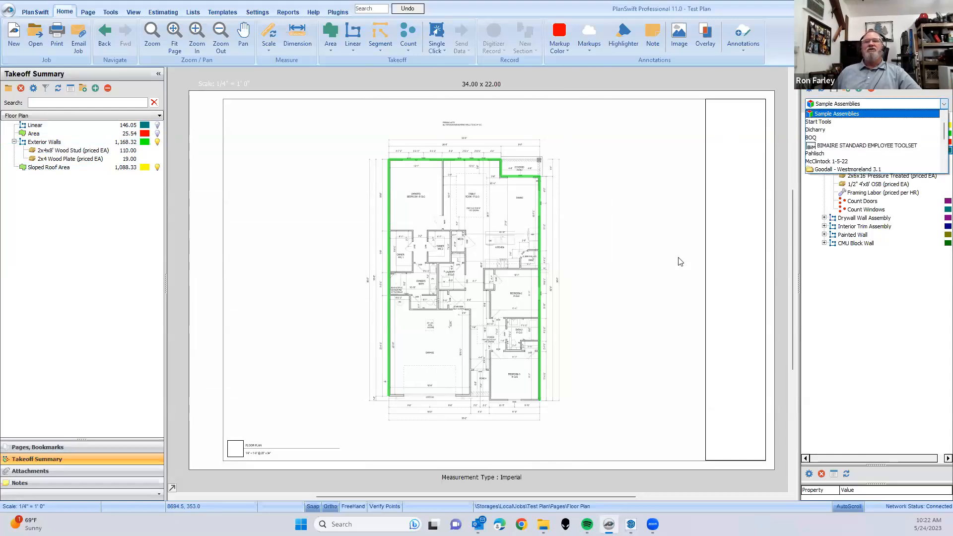
pyautogui.scroll(-5, 873, 154)
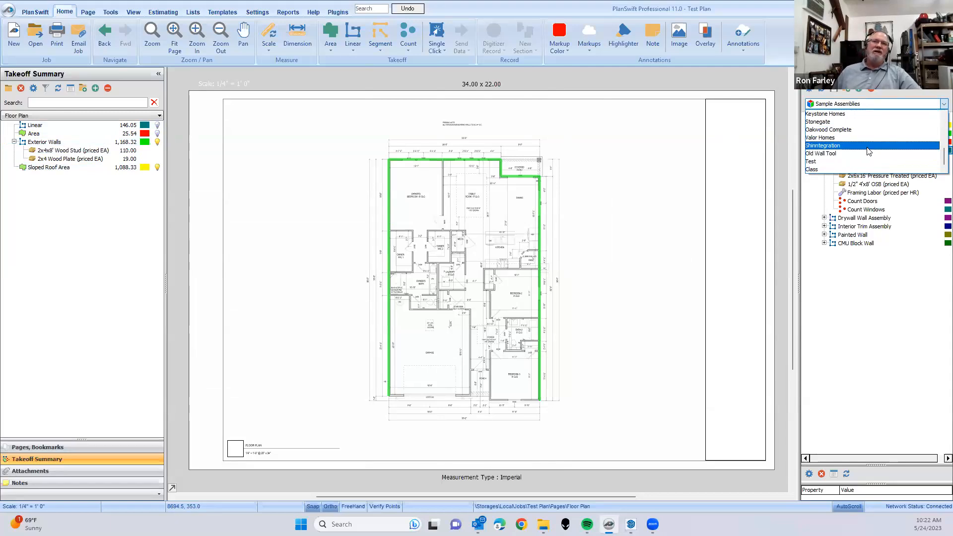
pyautogui.click(841, 146)
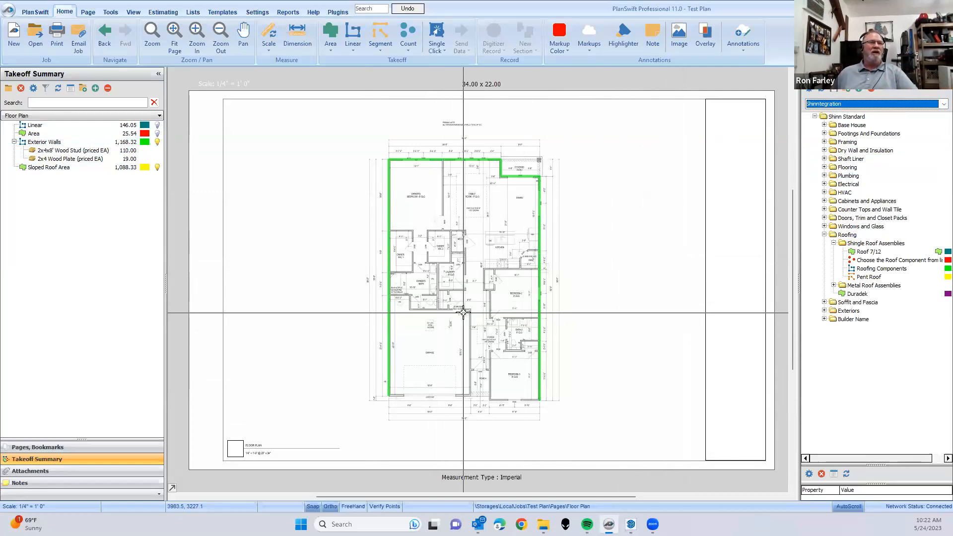
pyautogui.click(824, 142)
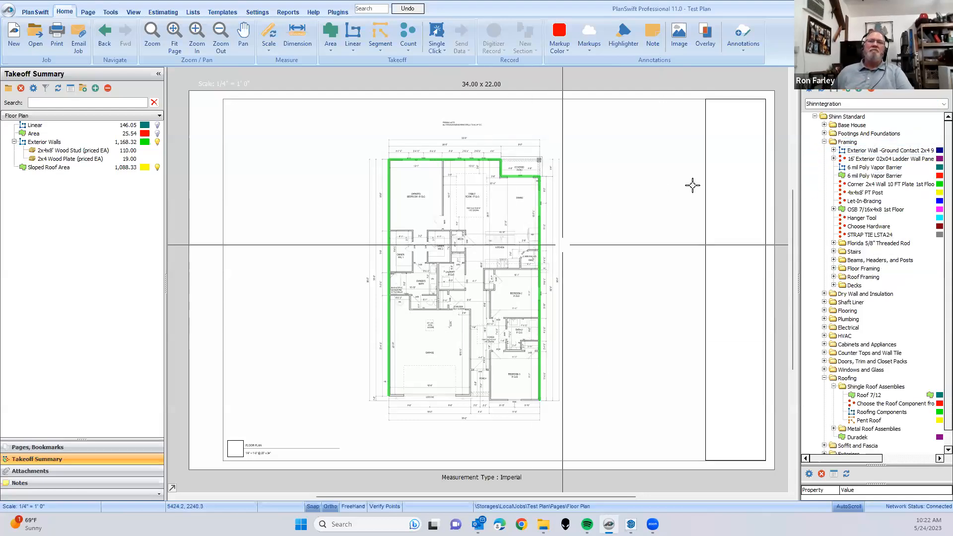
# - Start the Exterior Wall - Ground Contact 2x4 takeoff and include Drywall, Insulation, Siding and Masonry in its properties
pyautogui.click(805, 151)
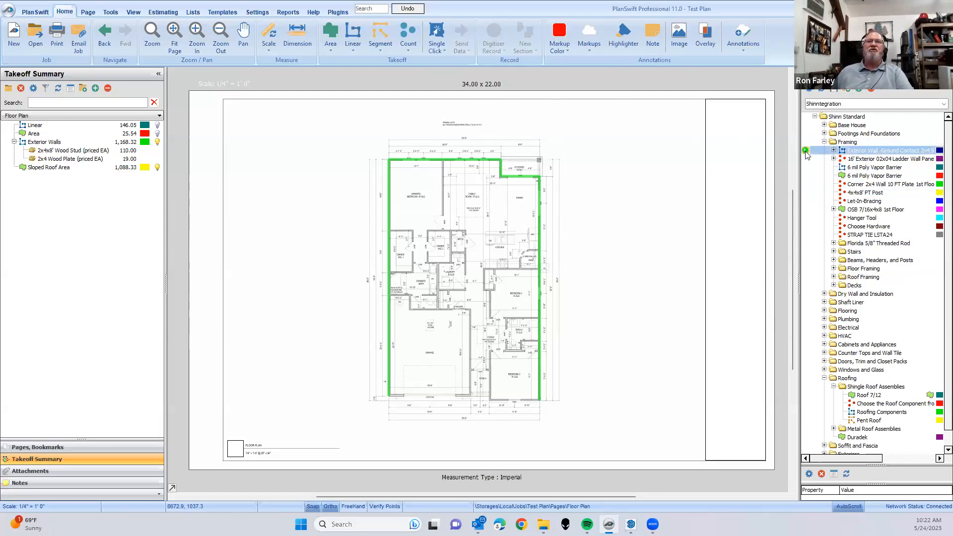
pyautogui.click(283, 308)
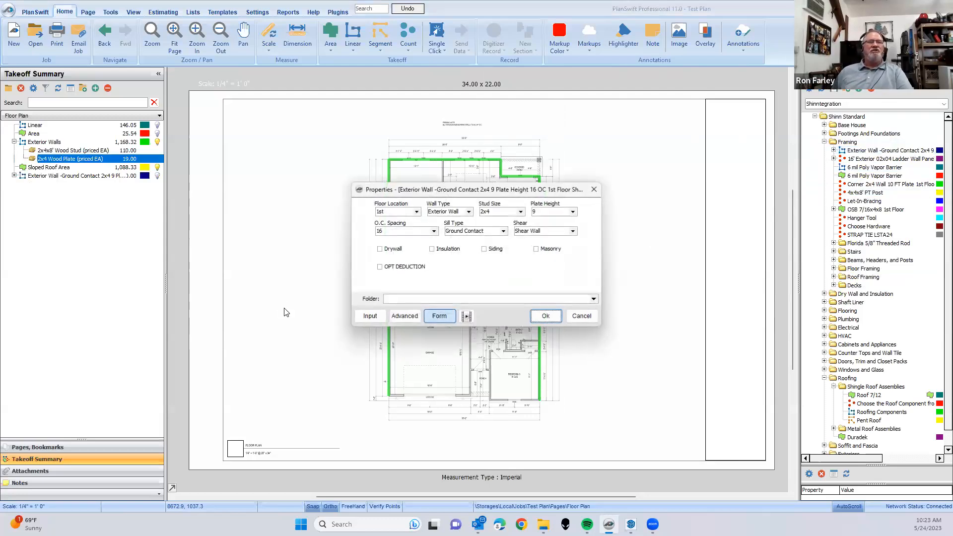
pyautogui.click(380, 249)
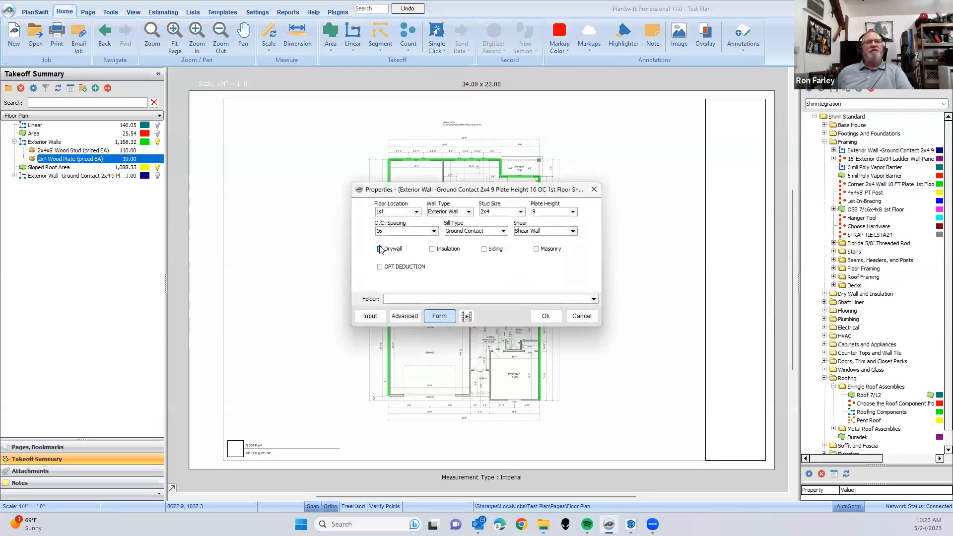
pyautogui.click(432, 259)
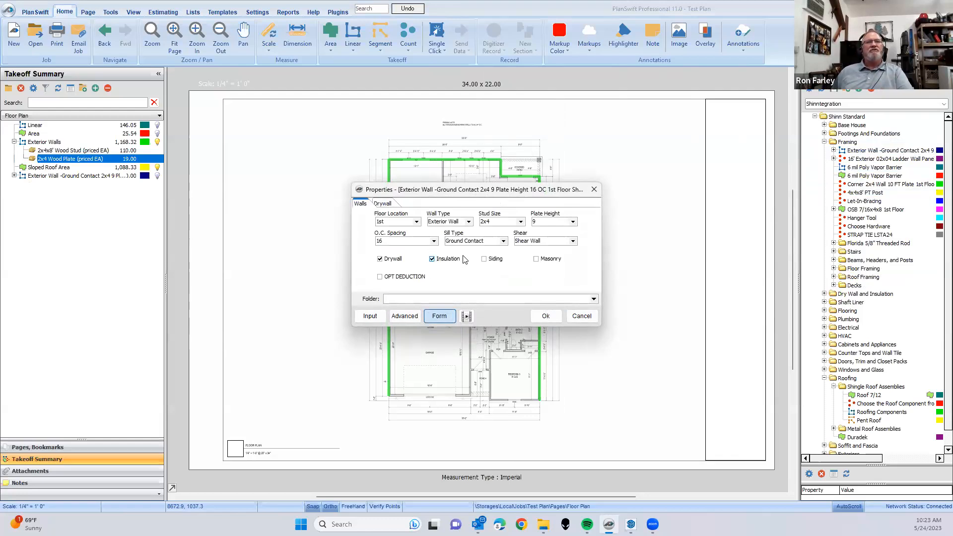
pyautogui.click(484, 259)
pyautogui.click(536, 259)
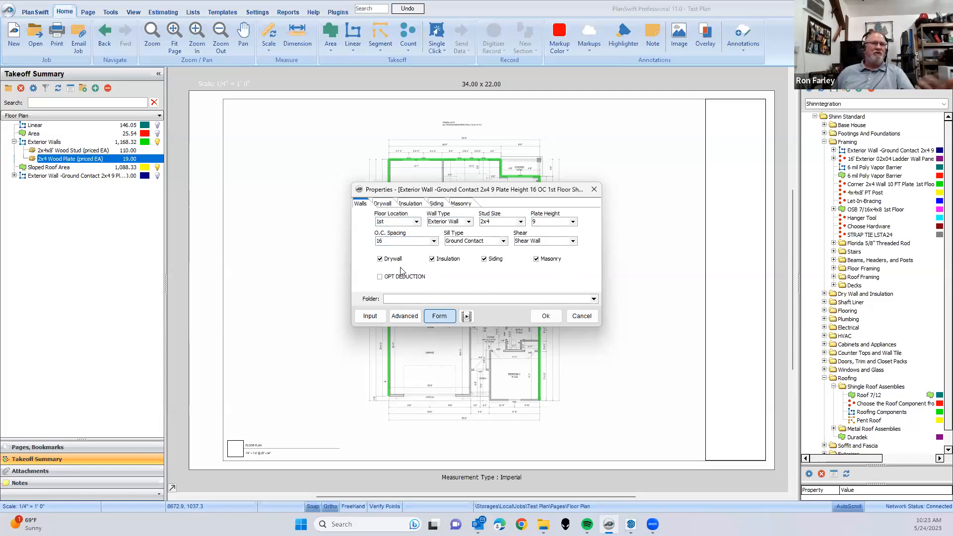
# - Review the exterior wall's drywall and insulation options and set its Height of Siding to 5
pyautogui.click(386, 205)
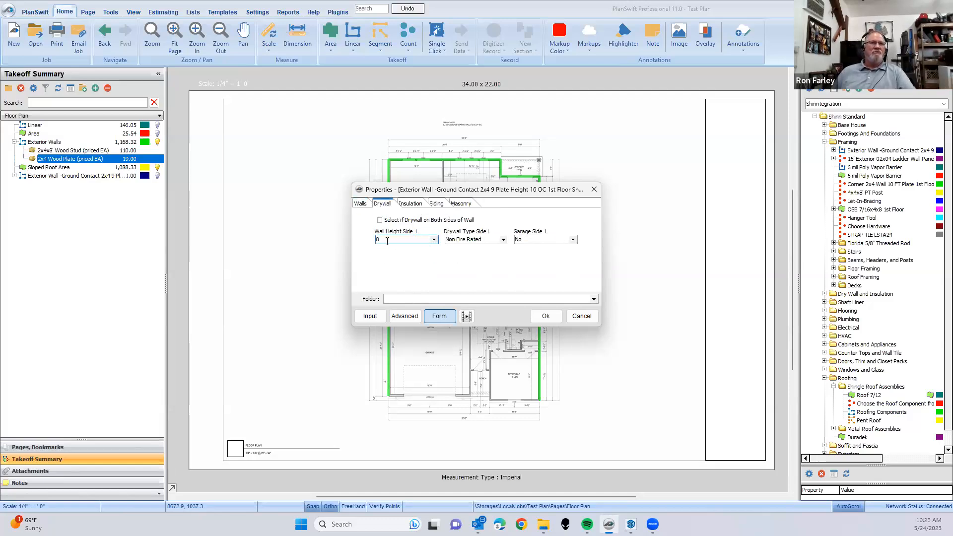
pyautogui.click(426, 207)
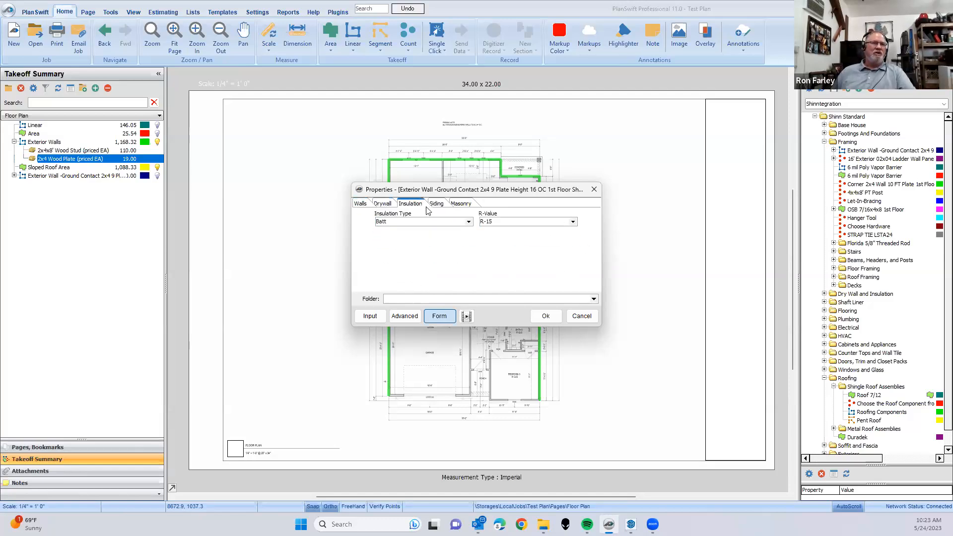
pyautogui.click(441, 203)
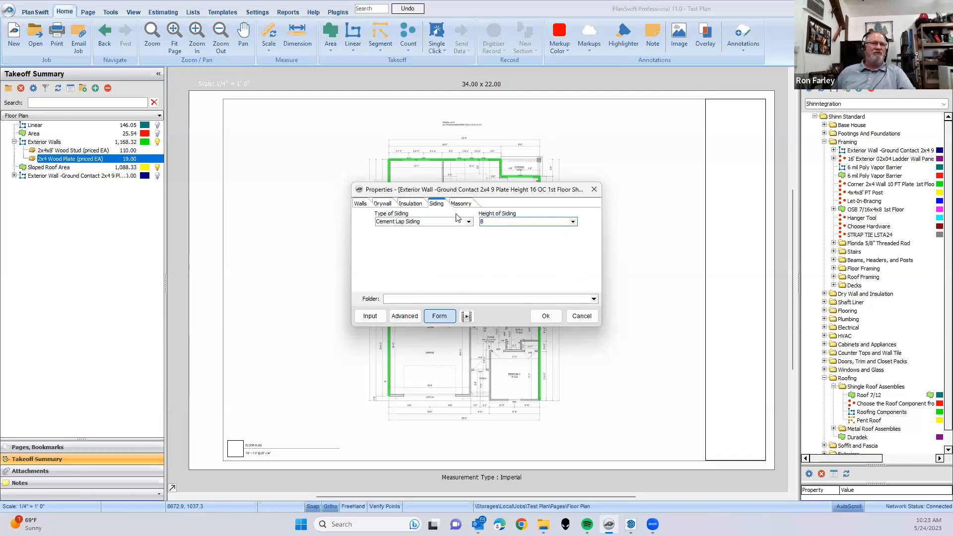
pyautogui.click(573, 222)
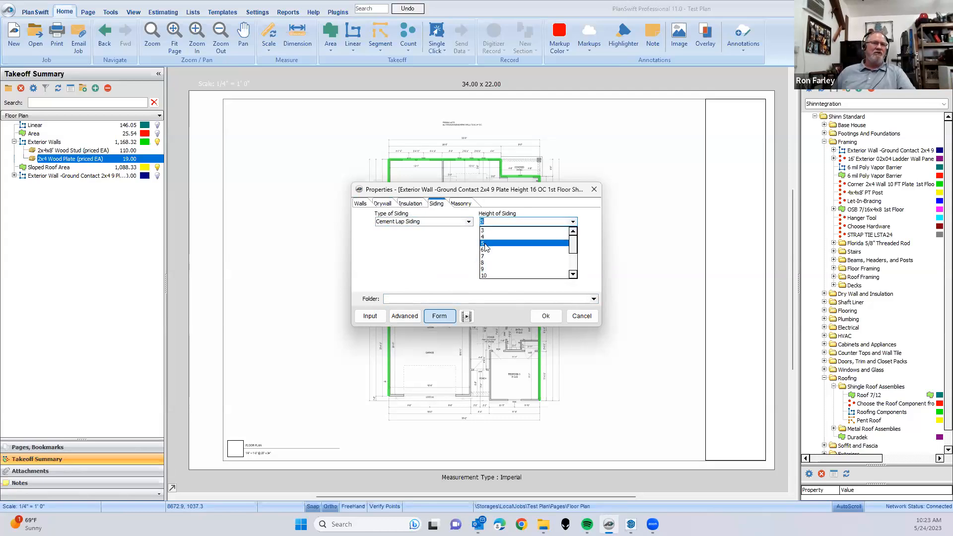
pyautogui.click(433, 416)
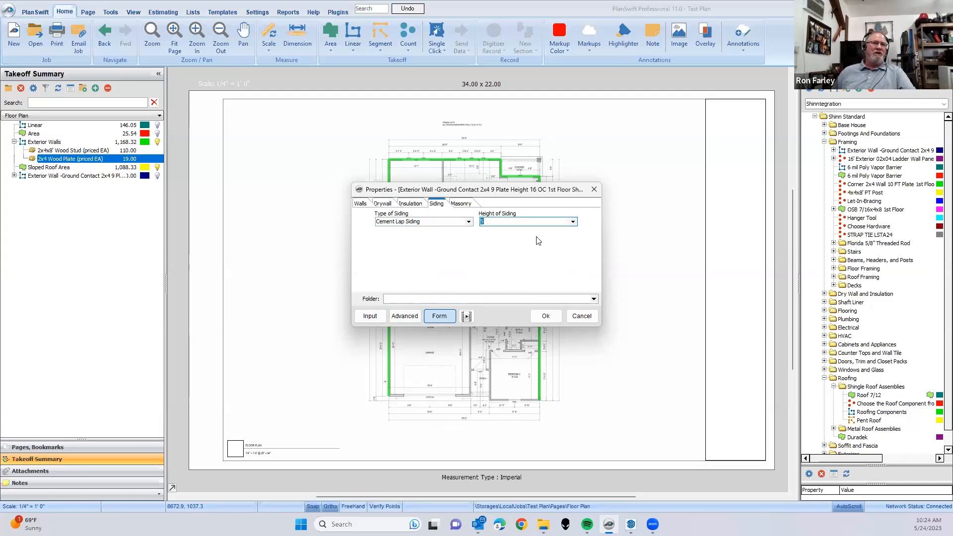
# - Set the exterior wall's Height of Masonry to 3, keeping Brick as the type, and accept the takeoff properties
pyautogui.click(469, 204)
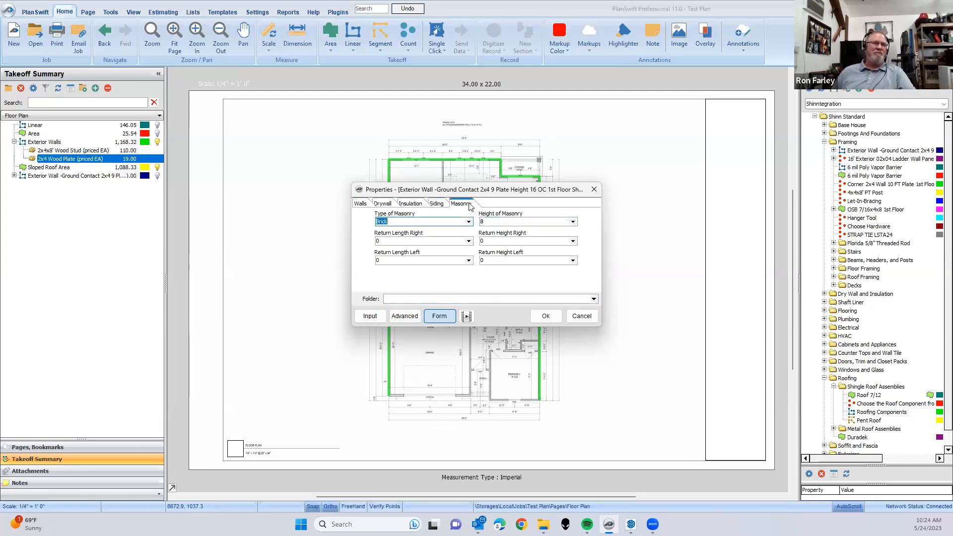
pyautogui.click(490, 222)
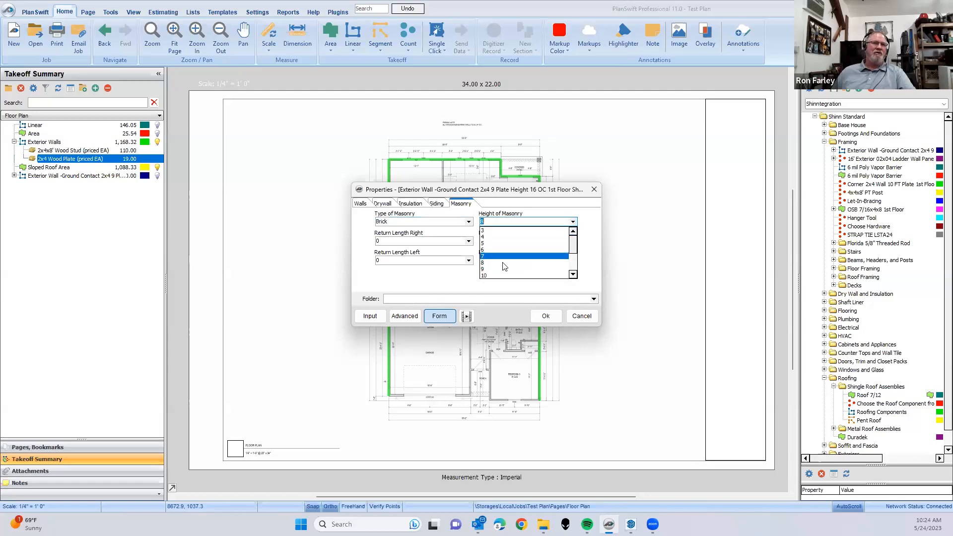
pyautogui.click(491, 231)
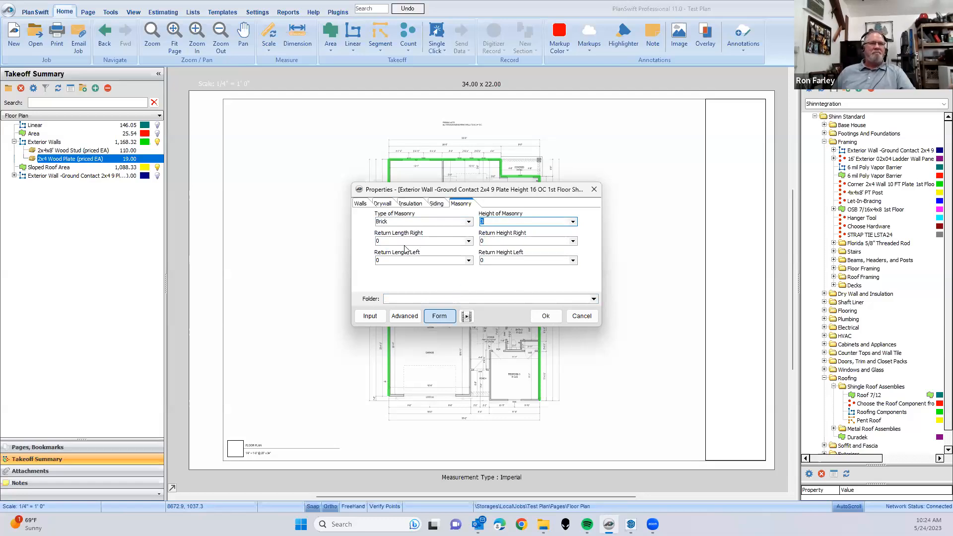
pyautogui.click(556, 319)
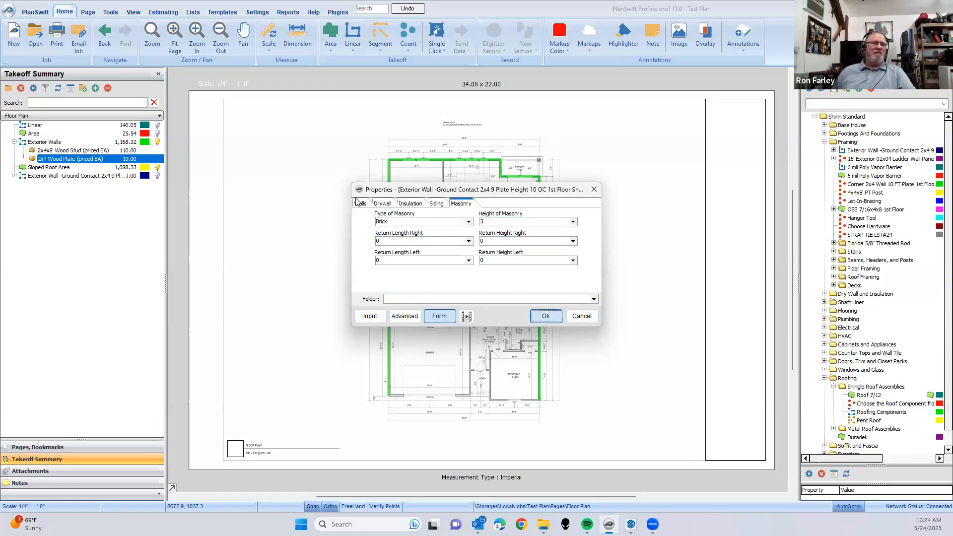
# - Record the exterior wall takeoff along Bedroom-3's front wall, about 11.67 ft long, and end the recording
pyautogui.scroll(5, 541, 415)
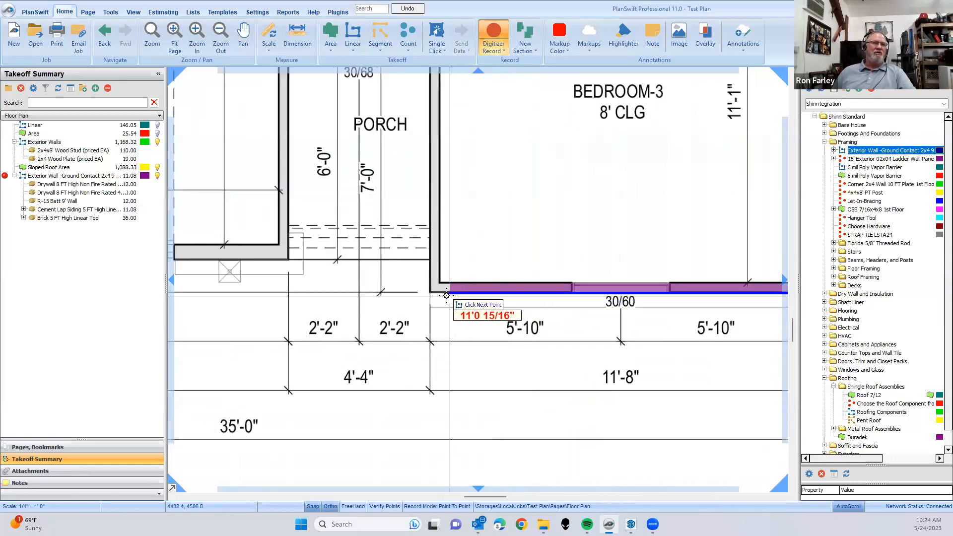
pyautogui.click(431, 290)
pyautogui.press('Escape')
pyautogui.scroll(-2, 433, 333)
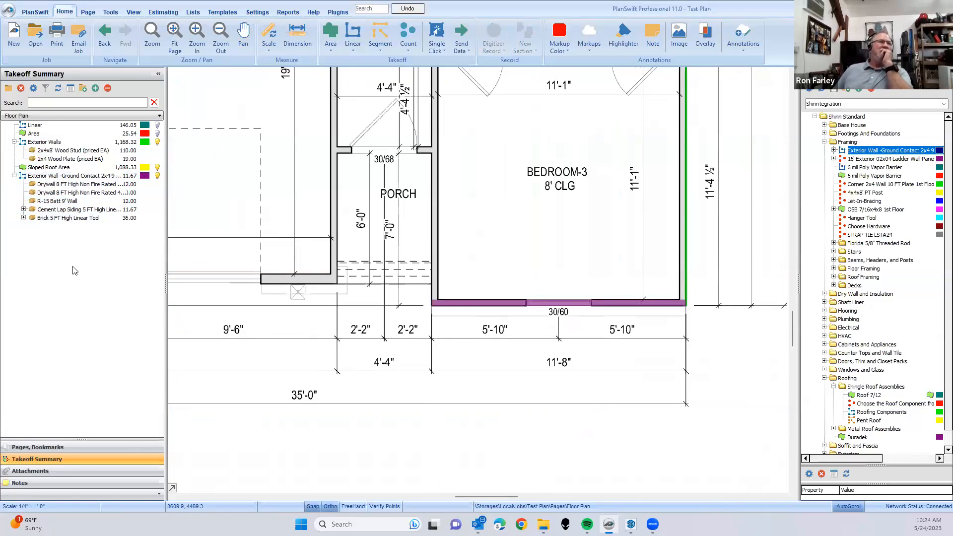
# - Switch the tool library back to Sample Assemblies
pyautogui.click(943, 104)
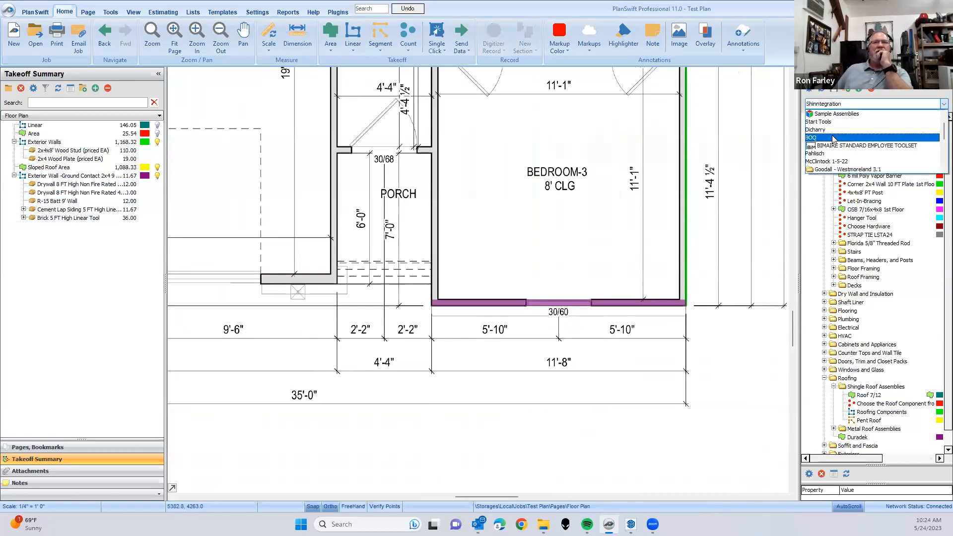
pyautogui.scroll(2, 832, 140)
pyautogui.click(829, 130)
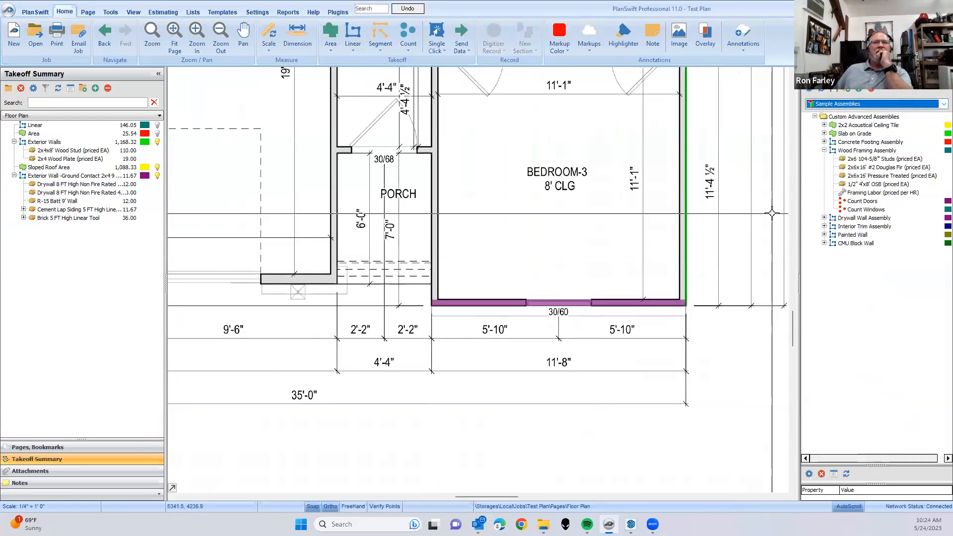
# - Record a Wood Framing Assembly takeoff along the same Bedroom-3 front wall, about 11.67 ft long
pyautogui.click(866, 150)
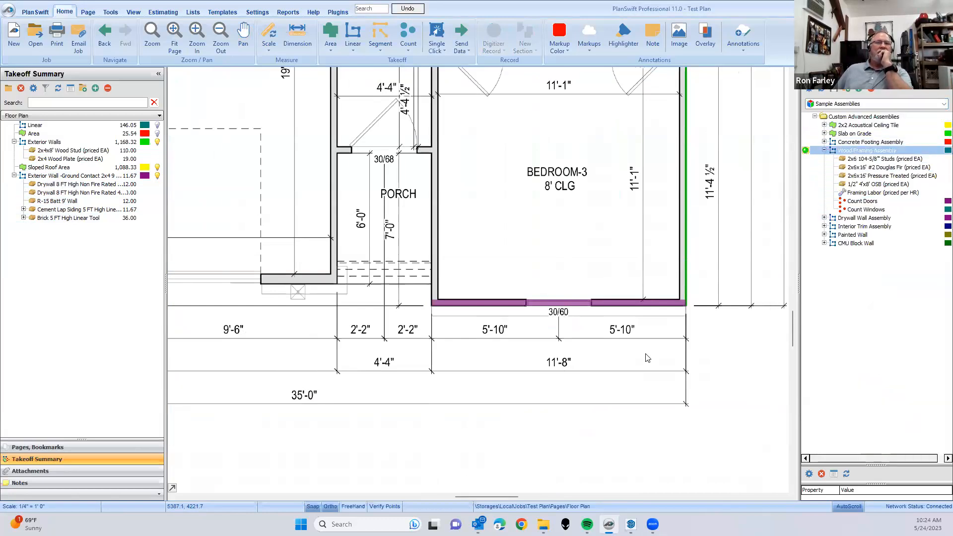
pyautogui.click(646, 353)
pyautogui.click(545, 453)
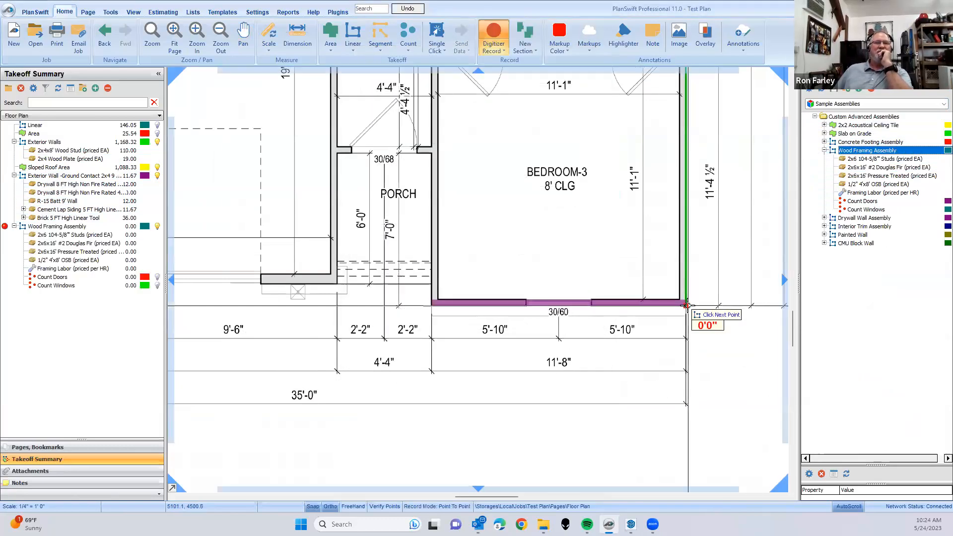
pyautogui.click(434, 303)
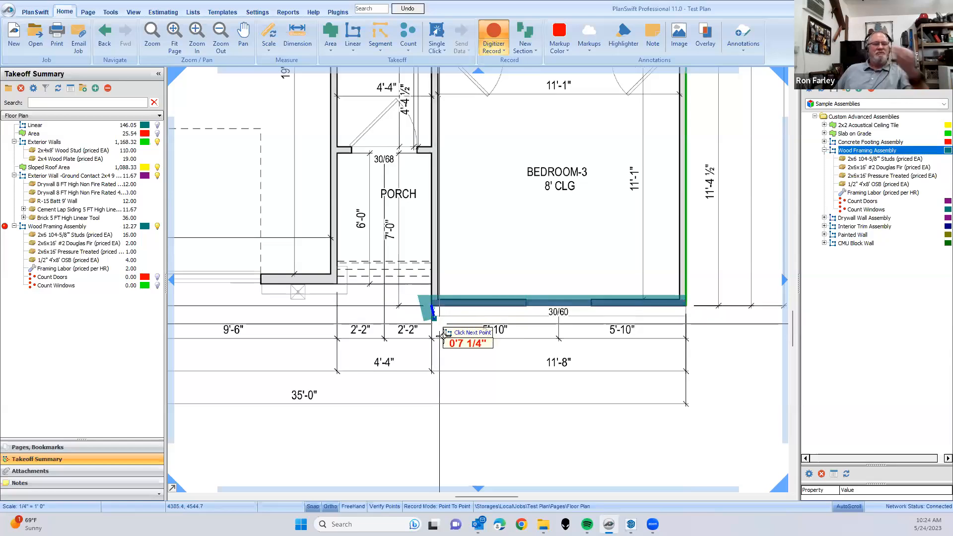
pyautogui.press('Escape')
# - Compare the parts of the Wood Framing Assembly and the Exterior Wall - Ground Contact 2x4 takeoffs, collapse both and clear the selection
pyautogui.click(55, 227)
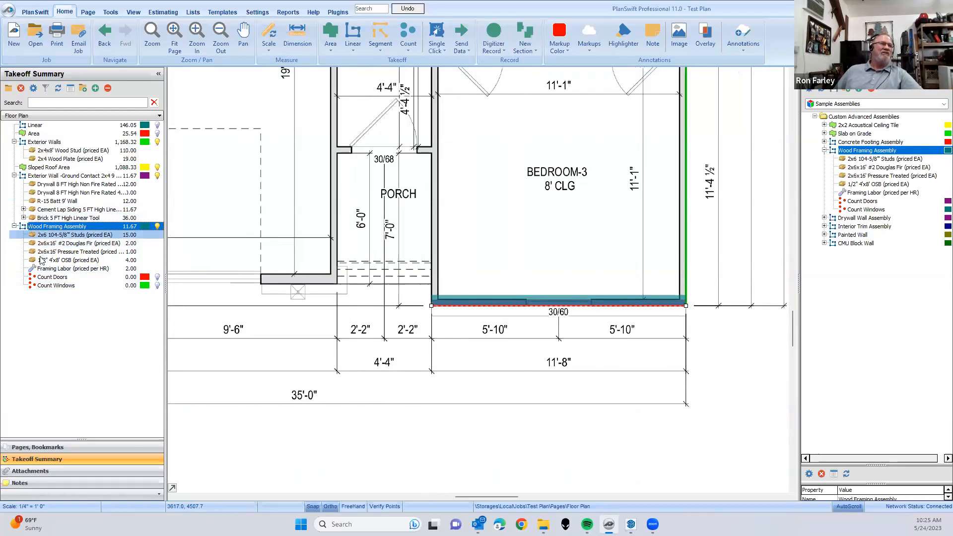
pyautogui.click(14, 226)
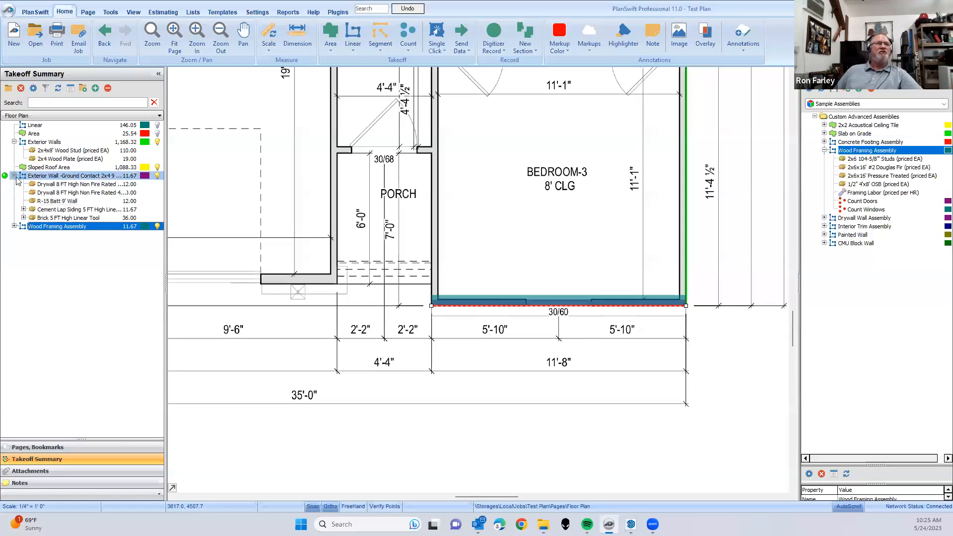
pyautogui.click(74, 177)
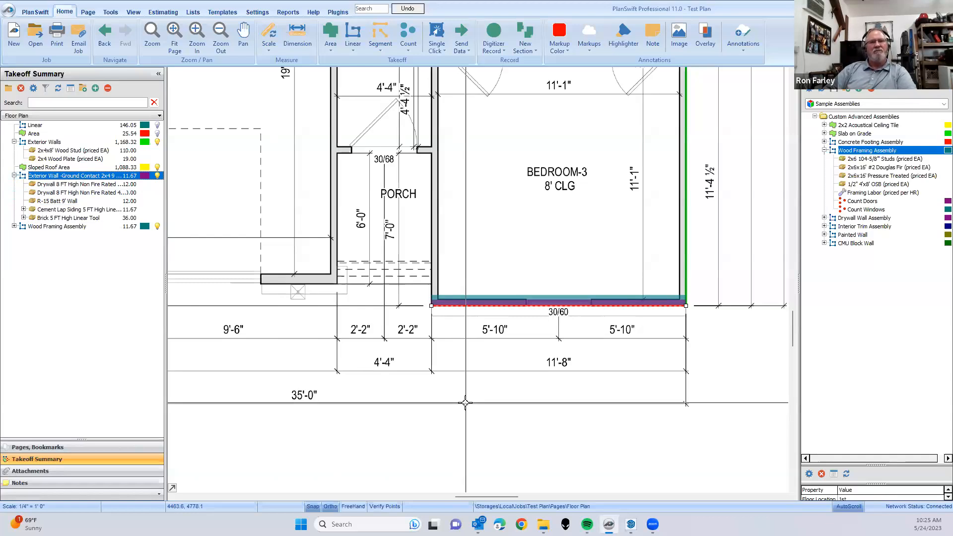
pyautogui.click(14, 176)
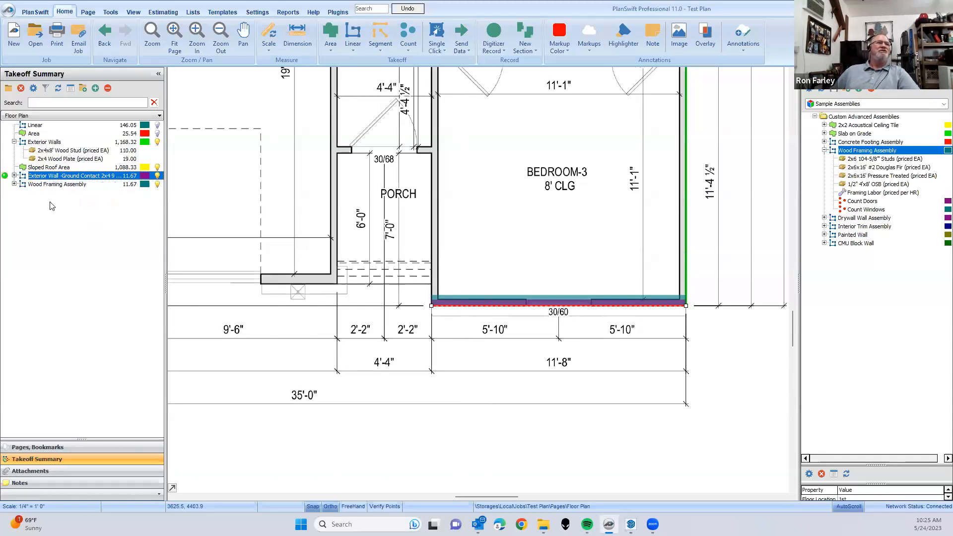
pyautogui.click(309, 306)
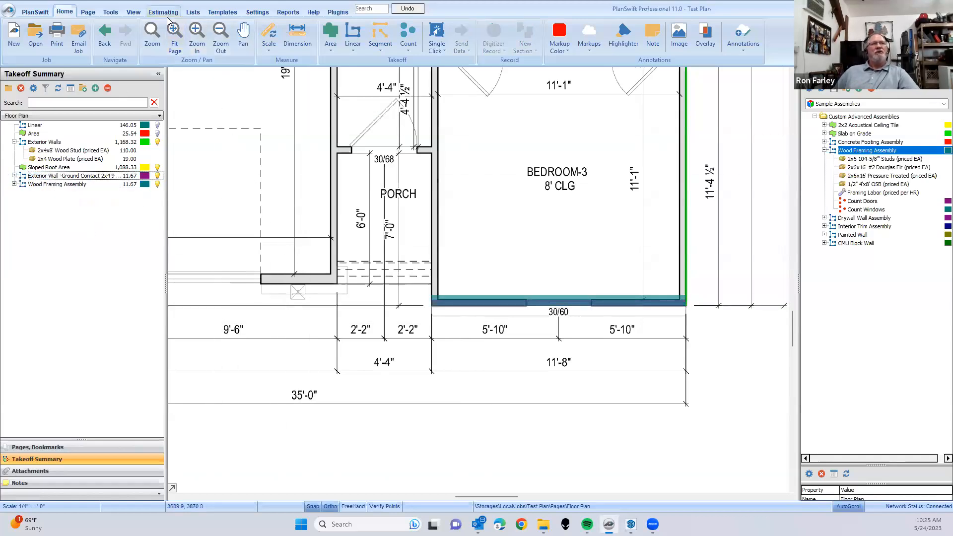
# - Switch the plan view to the Roof page
pyautogui.click(67, 114)
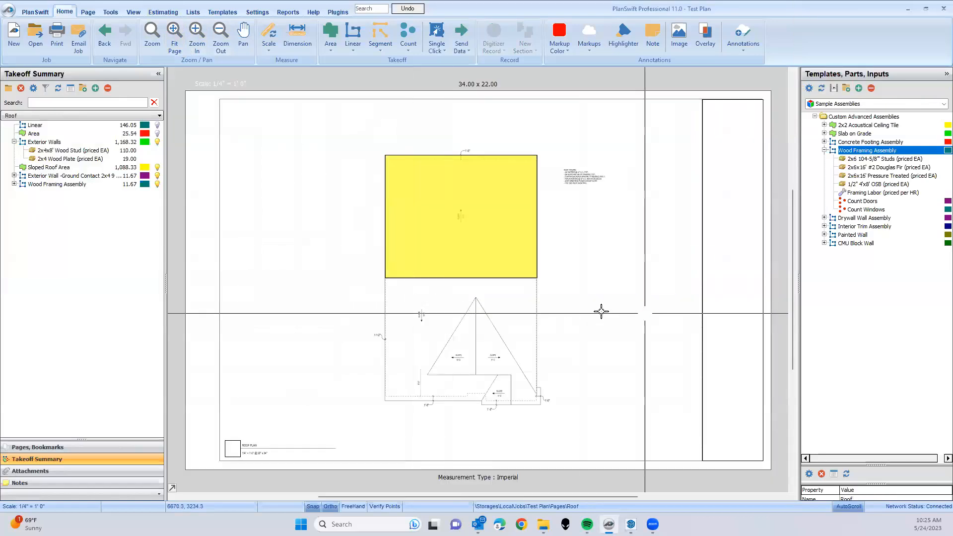
pyautogui.click(69, 116)
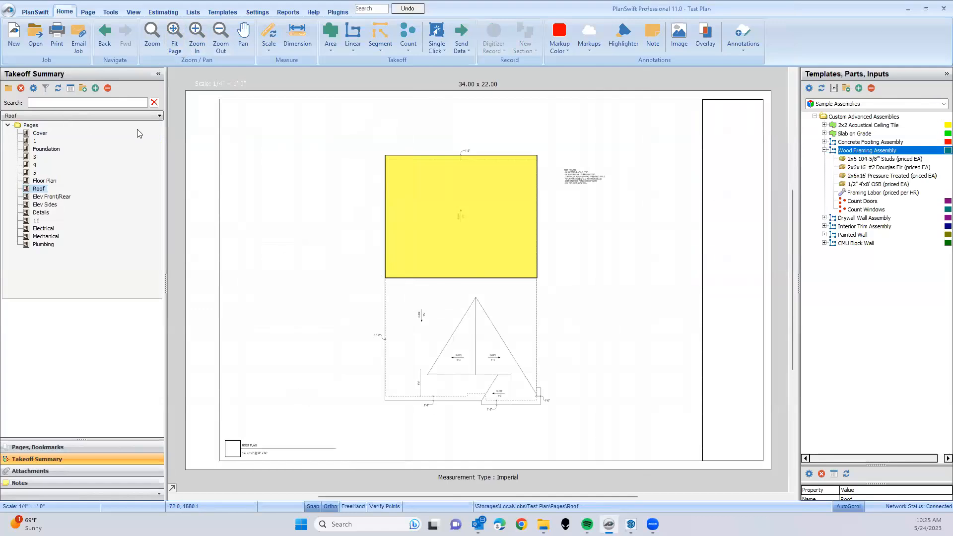
pyautogui.click(240, 153)
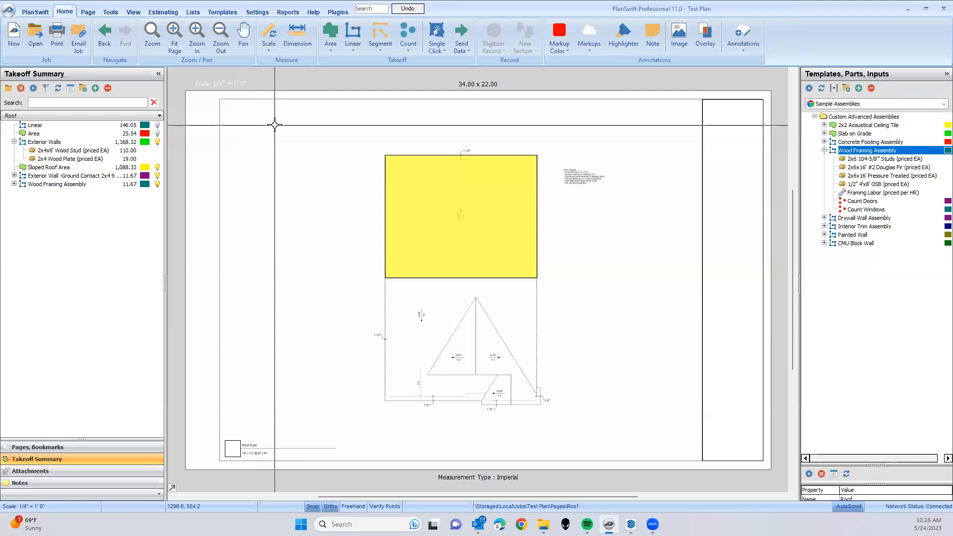
# - Expand the Exterior Wall - Ground Contact 2x4 takeoff to show its drywall, insulation, siding and brick parts
pyautogui.click(24, 176)
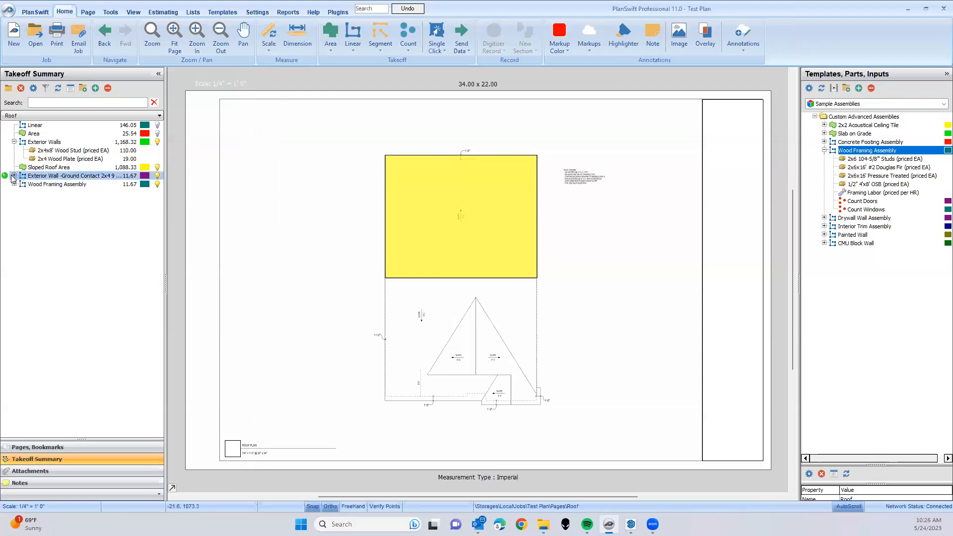
pyautogui.click(14, 176)
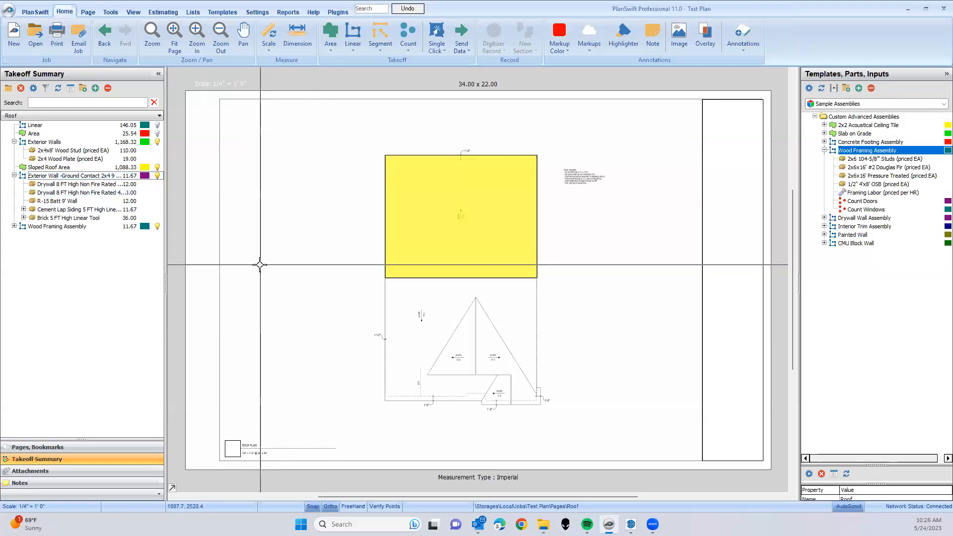
pyautogui.click(89, 176)
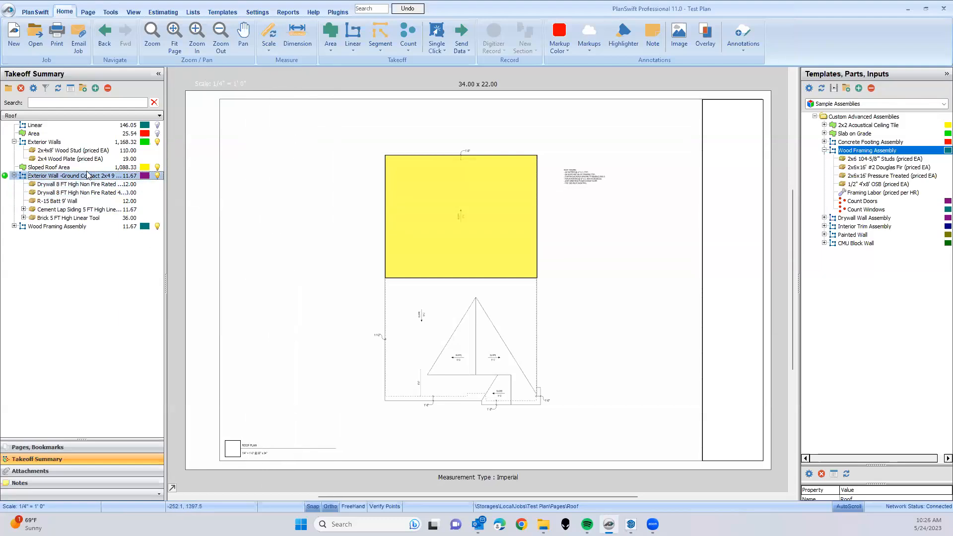
# - Create a new takeoff folder named Theirs
pyautogui.click(9, 88)
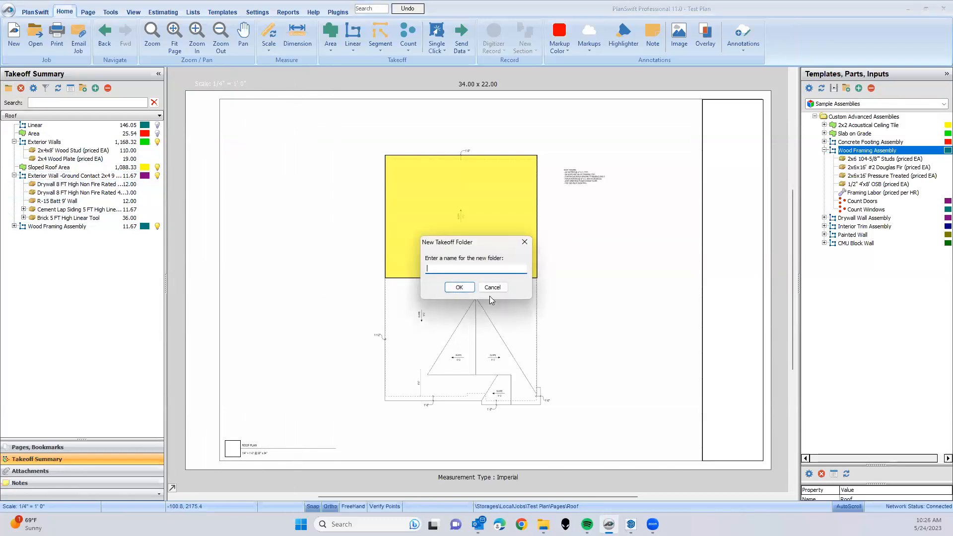
pyautogui.write('the')
pyautogui.press('Return')
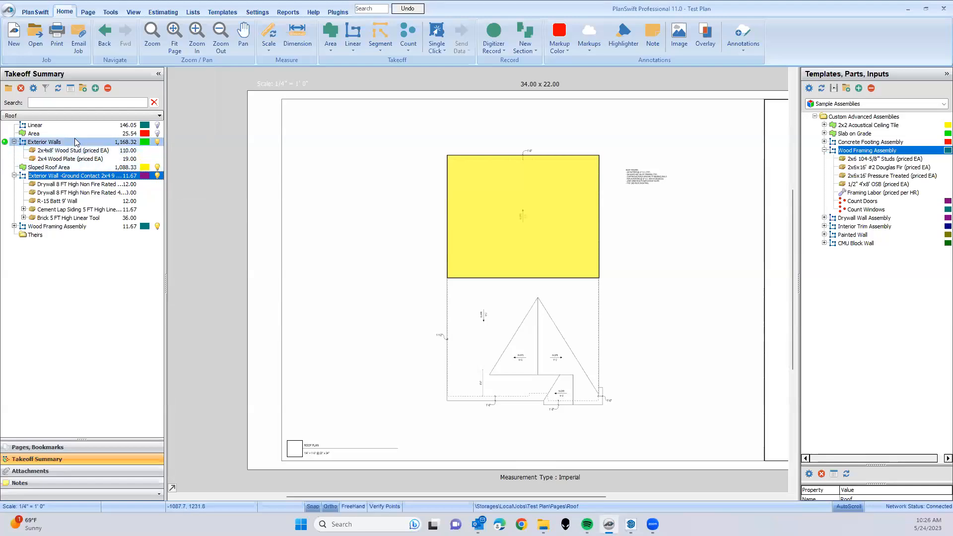
# - Move the Linear, Area, Exterior Walls, Sloped Roof Area and Wood Framing Assembly takeoffs into the Theirs folder
pyautogui.click(37, 126)
pyautogui.keyDown('ctrl'); pyautogui.click(38, 134); pyautogui.keyUp('ctrl')
pyautogui.keyDown('ctrl'); pyautogui.click(44, 143); pyautogui.keyUp('ctrl')
pyautogui.keyDown('ctrl'); pyautogui.click(47, 168); pyautogui.keyUp('ctrl')
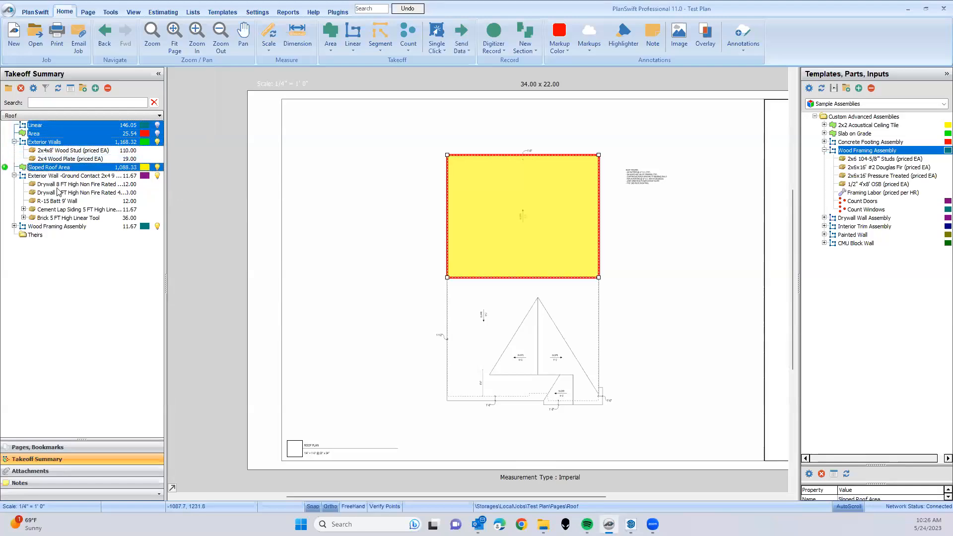
pyautogui.keyDown('ctrl'); pyautogui.click(44, 227); pyautogui.keyUp('ctrl')
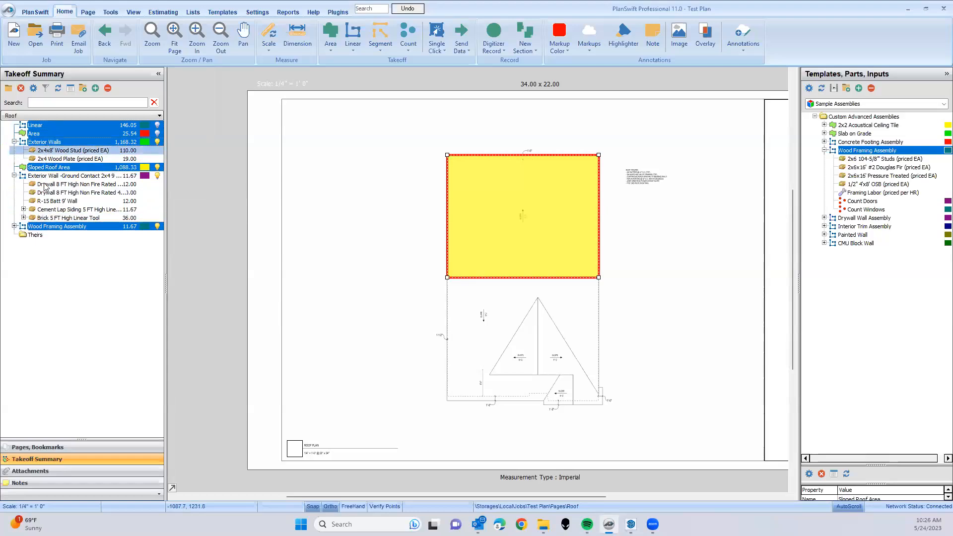
pyautogui.keyDown('ctrl'); pyautogui.click(31, 234); pyautogui.keyUp('ctrl')
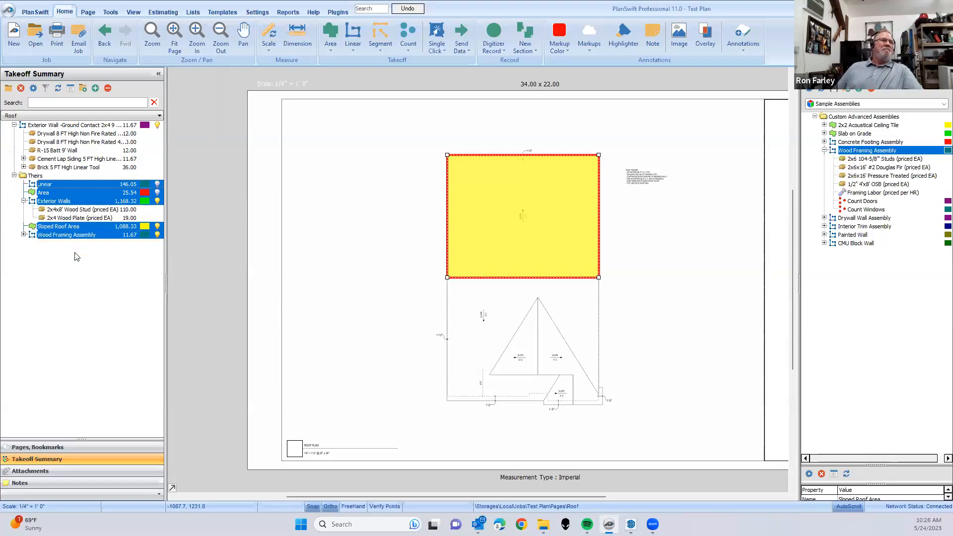
# - Collapse the Theirs folder in the takeoff list and clear the selection on the roof plan
pyautogui.click(15, 175)
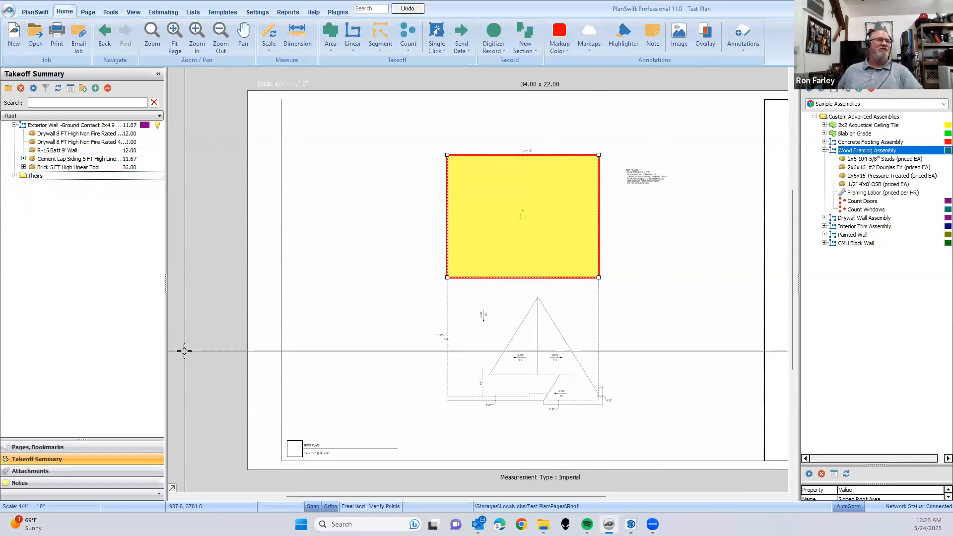
pyautogui.click(343, 201)
pyautogui.scroll(2, 369, 213)
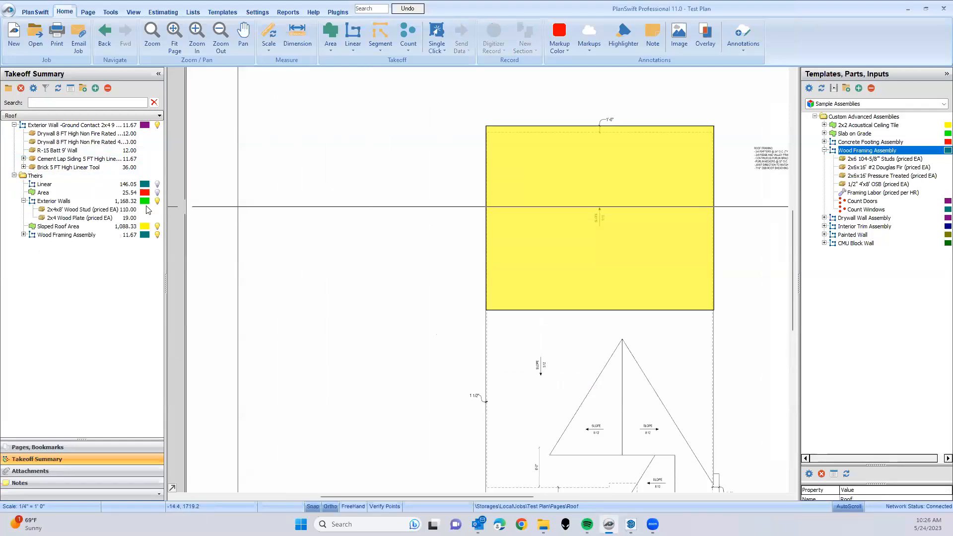
pyautogui.doubleClick(15, 176)
pyautogui.scroll(-2, 457, 232)
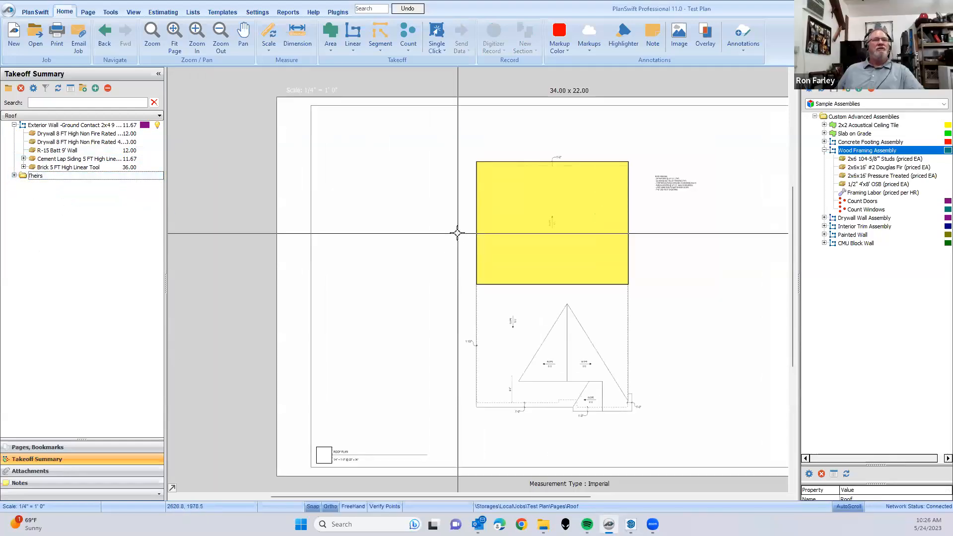
pyautogui.moveTo(450, 221); pyautogui.dragTo(383, 261)
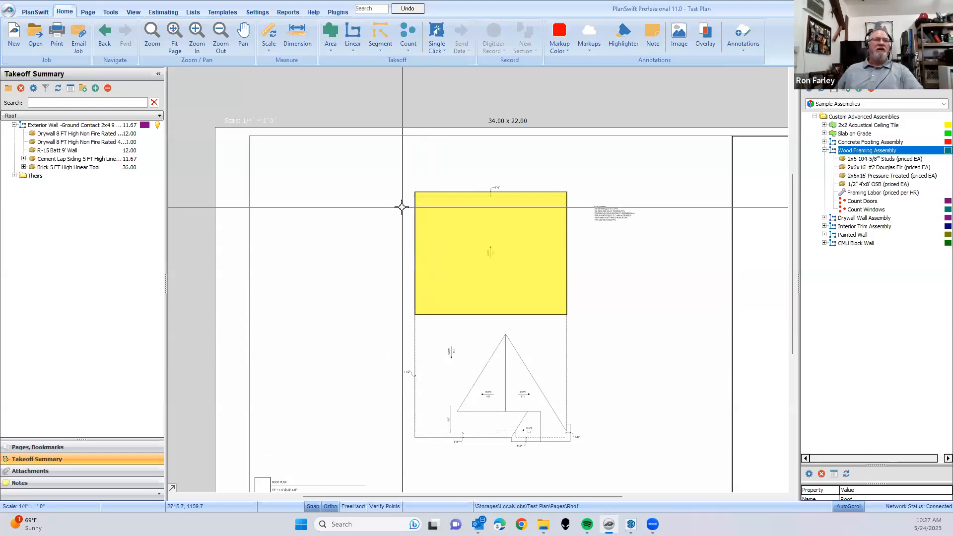
# - Collapse the Exterior Wall - Ground Contact 2x4 takeoff and review its wall properties, closing them without changes
pyautogui.click(67, 127)
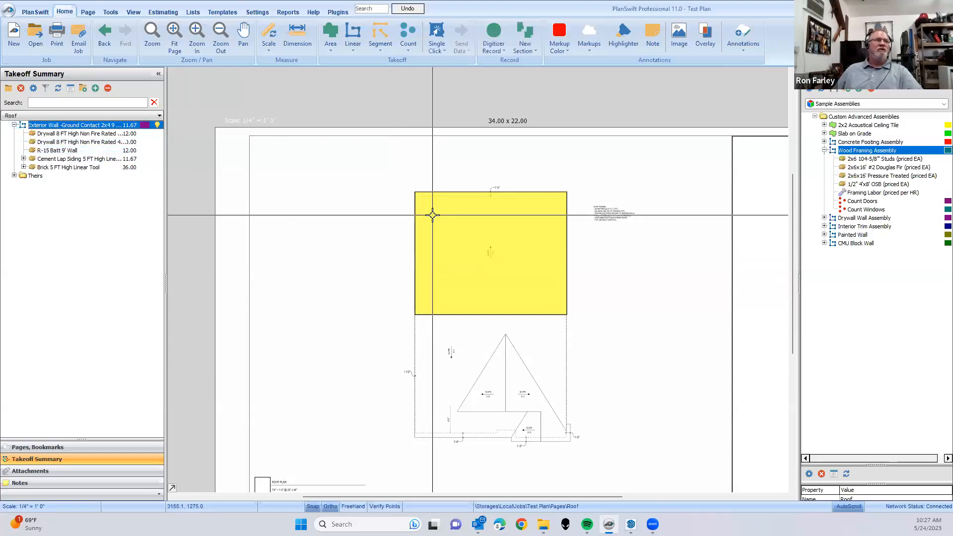
pyautogui.click(43, 127)
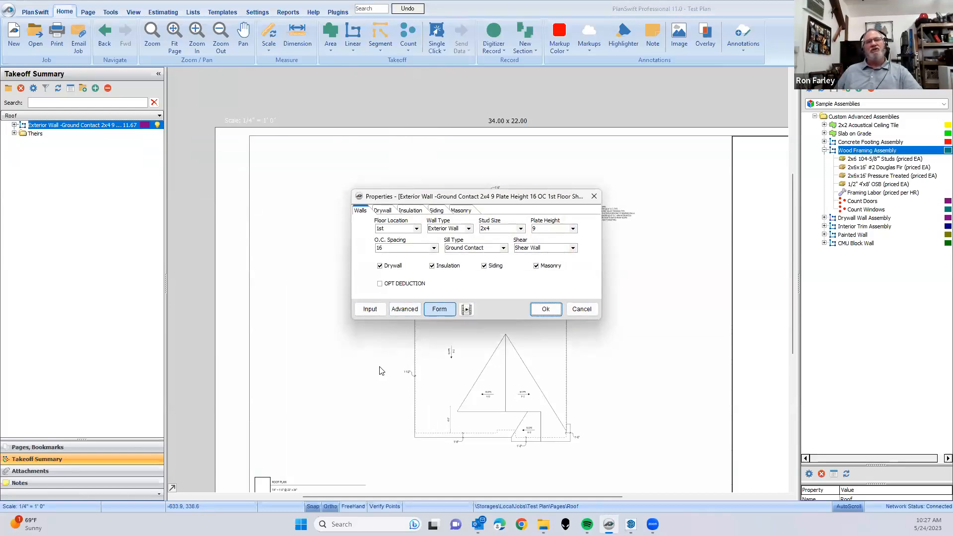
pyautogui.click(582, 309)
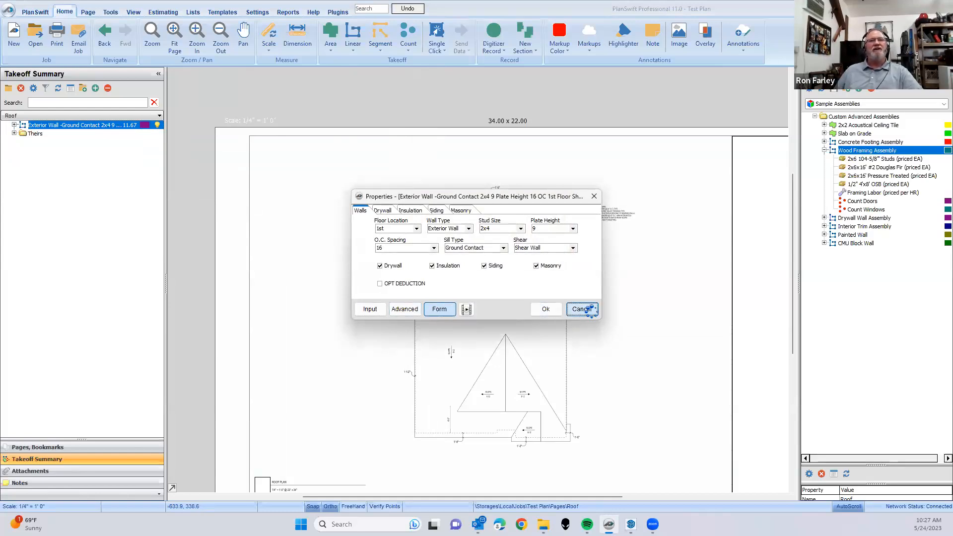
# - Start a new linear takeoff, compare its input, form and advanced property views, and name it 2x4x16 in the advanced view
pyautogui.click(355, 31)
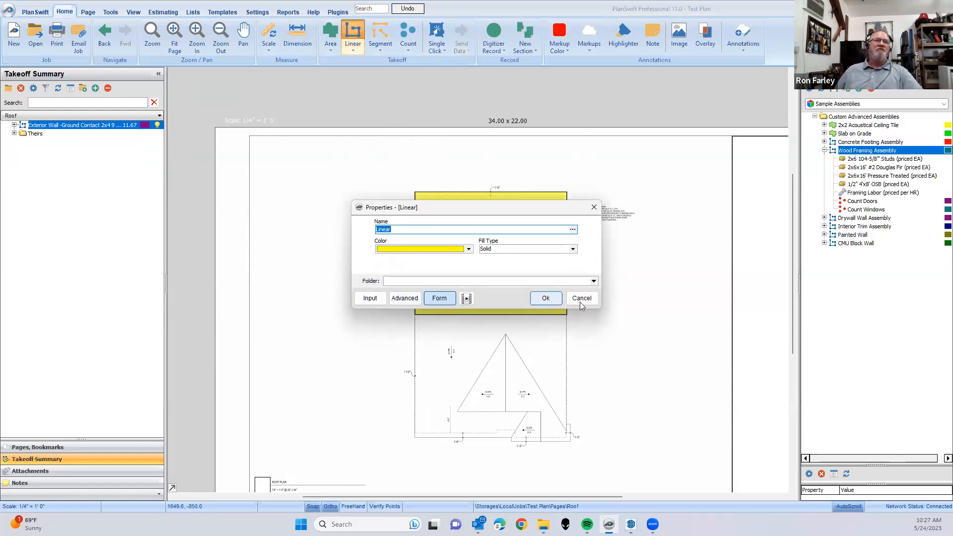
pyautogui.click(370, 300)
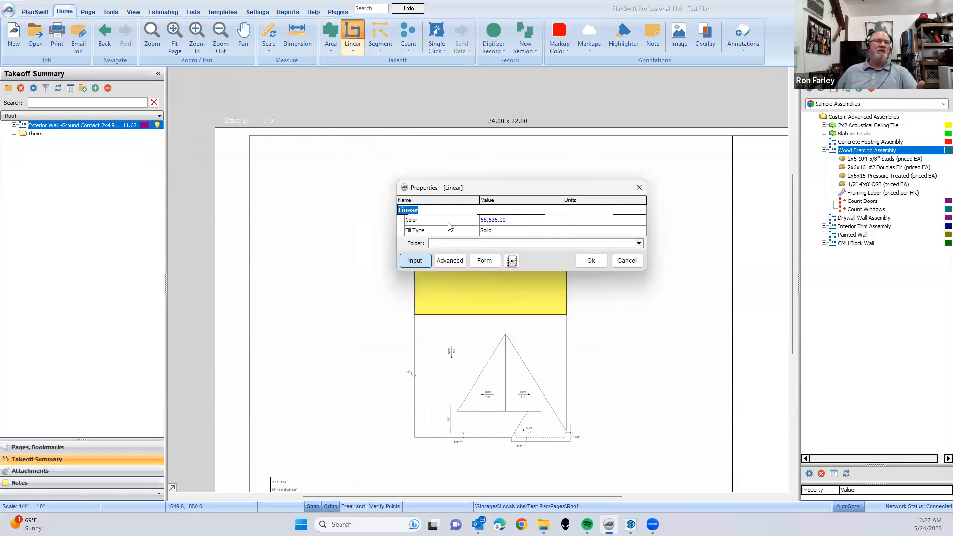
pyautogui.click(493, 263)
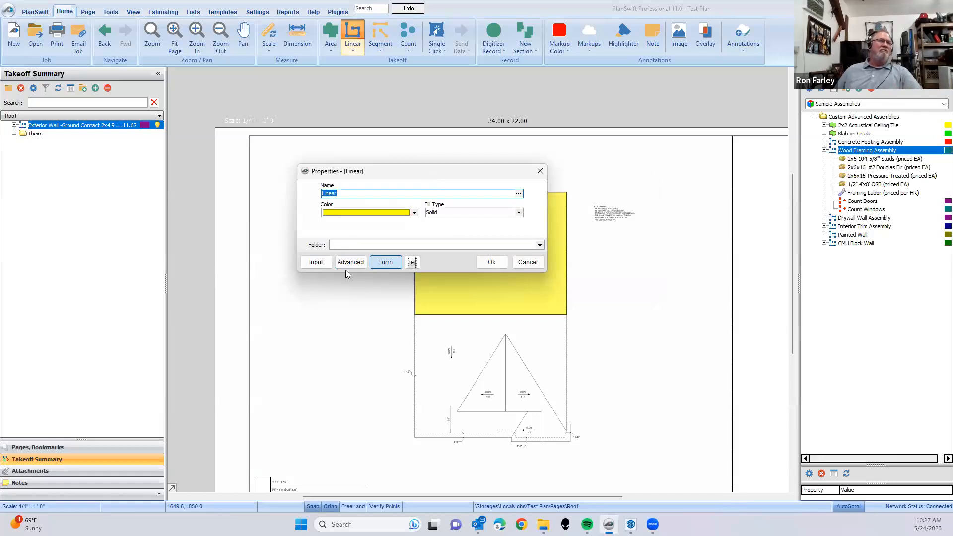
pyautogui.click(351, 263)
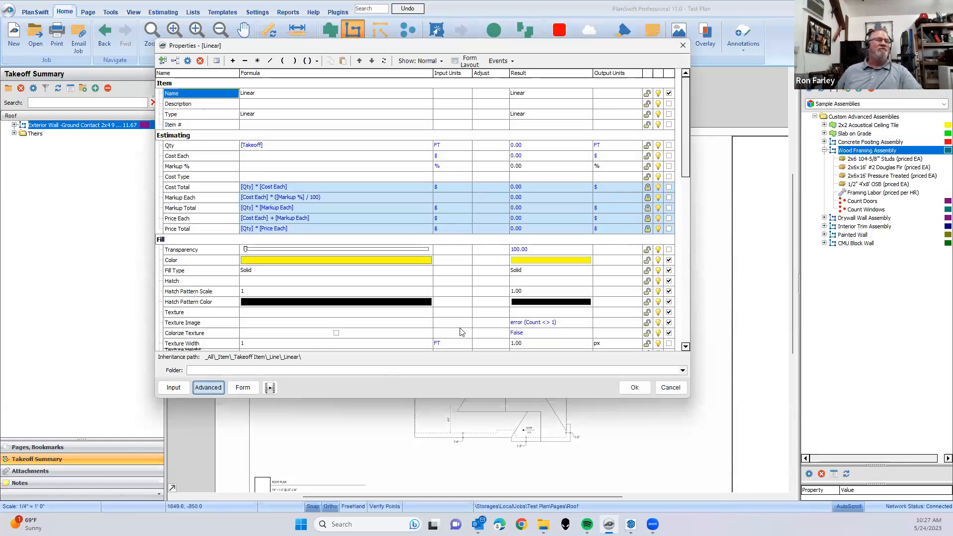
pyautogui.moveTo(382, 50); pyautogui.dragTo(464, 115)
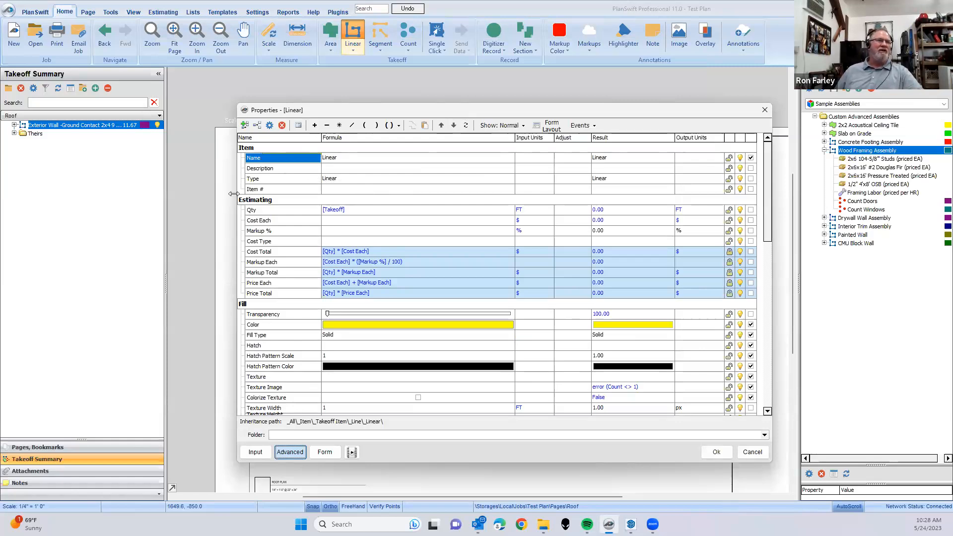
pyautogui.click(358, 161)
pyautogui.moveTo(357, 160); pyautogui.dragTo(265, 158)
pyautogui.write('2x4x16')
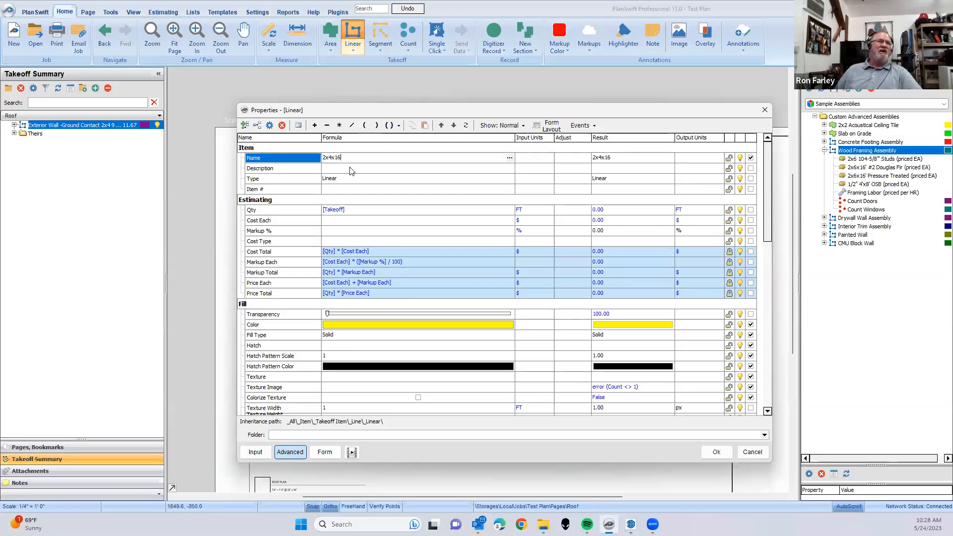
# - Set the 2x4x16 takeoff's quantity formula to [Takeoff]/16 with EA as the input unit and accept the properties
pyautogui.click(366, 211)
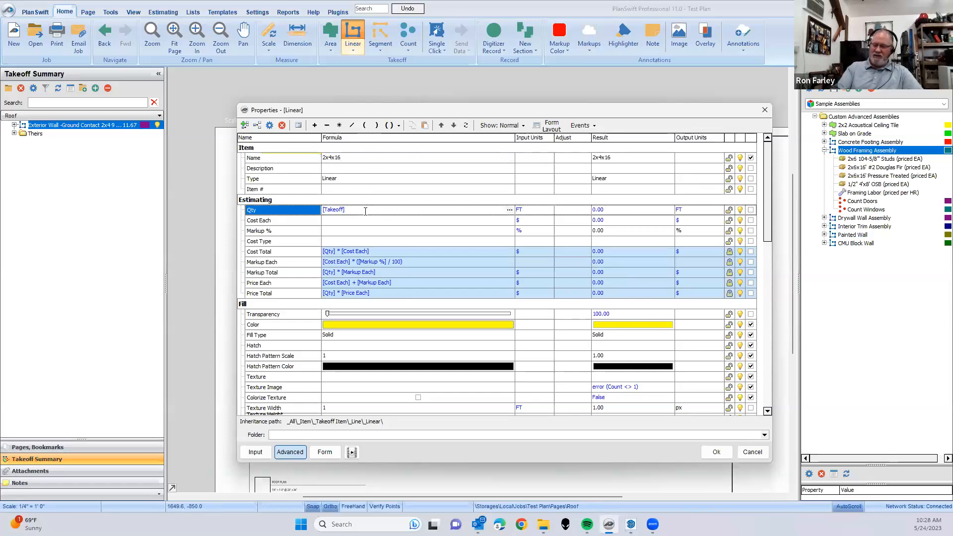
pyautogui.write('/16')
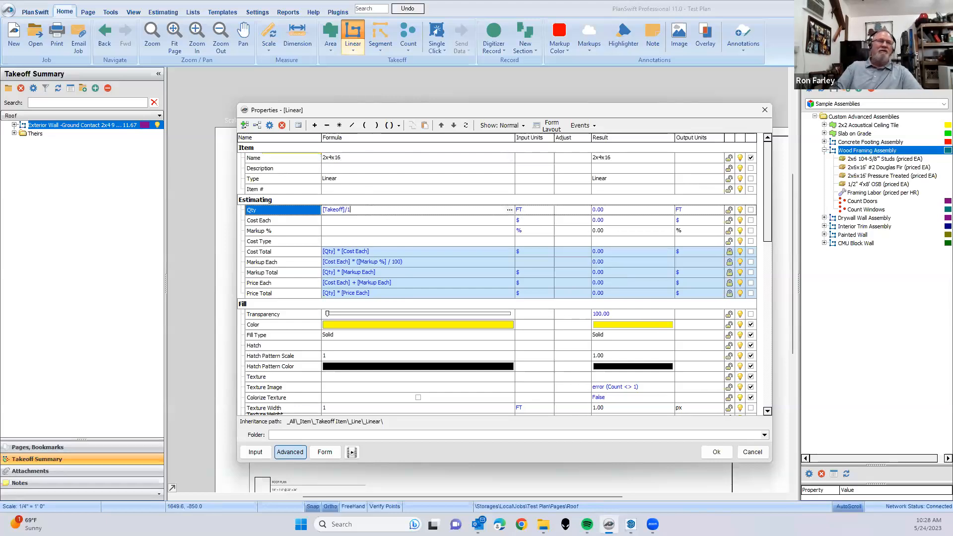
pyautogui.click(529, 210)
pyautogui.click(548, 210)
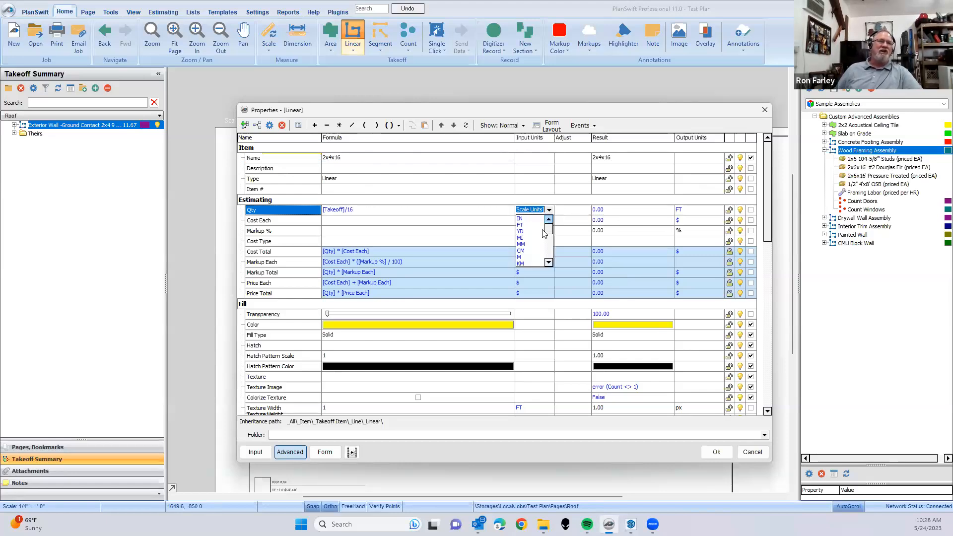
pyautogui.scroll(-1, 526, 251)
pyautogui.click(525, 251)
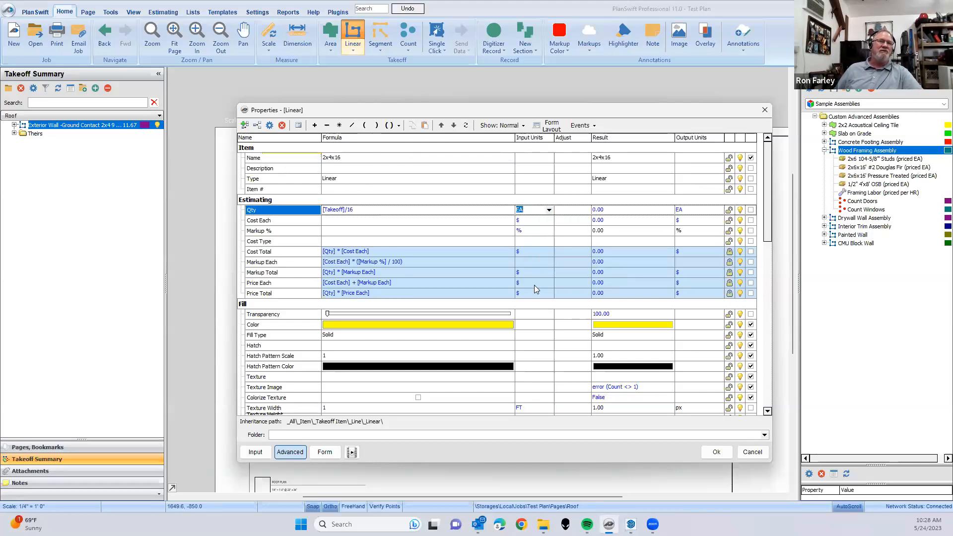
pyautogui.click(253, 221)
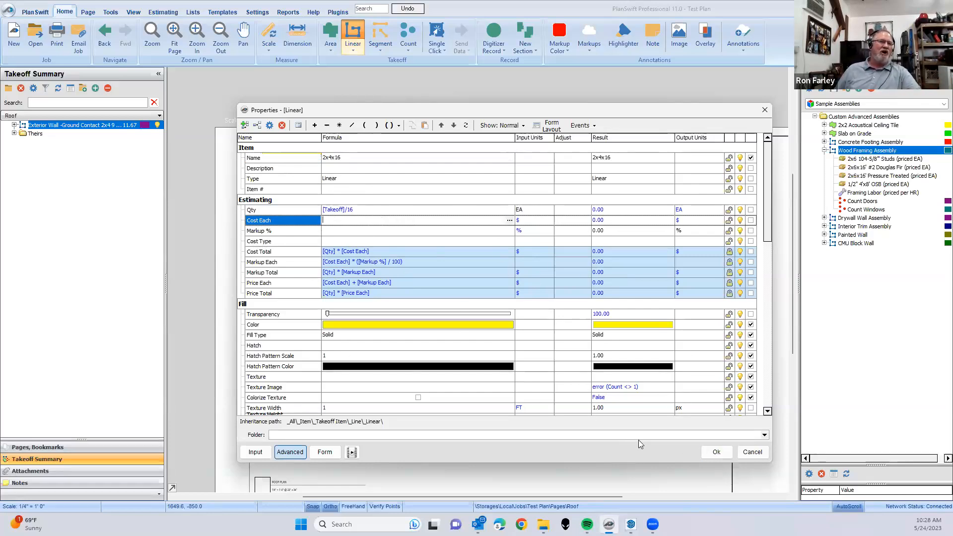
pyautogui.click(715, 451)
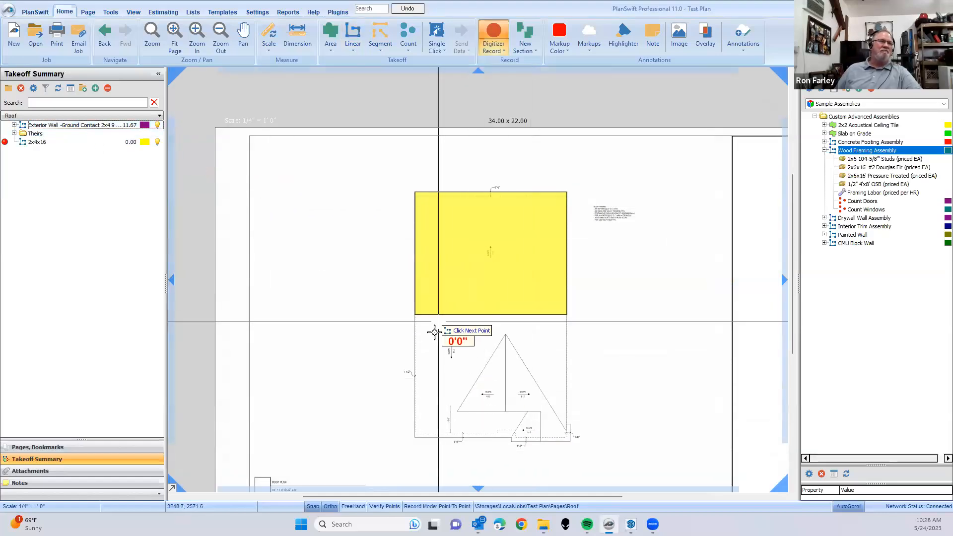
# - Trace the 2x4x16 linear takeoff along the left, upper and right edges of the yellow roof area, then stop recording
pyautogui.click(415, 314)
pyautogui.click(415, 193)
pyautogui.click(566, 192)
pyautogui.click(567, 314)
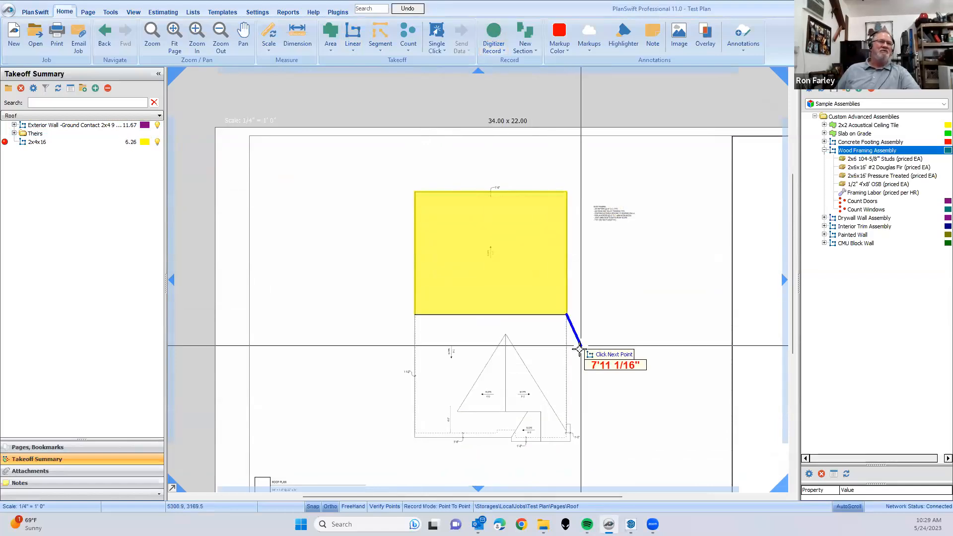
pyautogui.press('Escape')
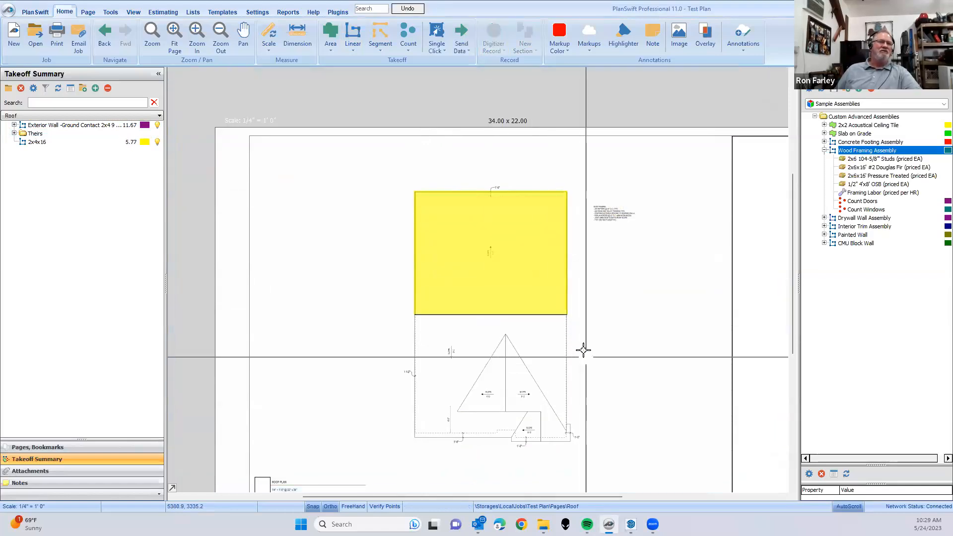
# - Rename the 2x4x16 takeoff to 2x6x16
pyautogui.click(53, 144)
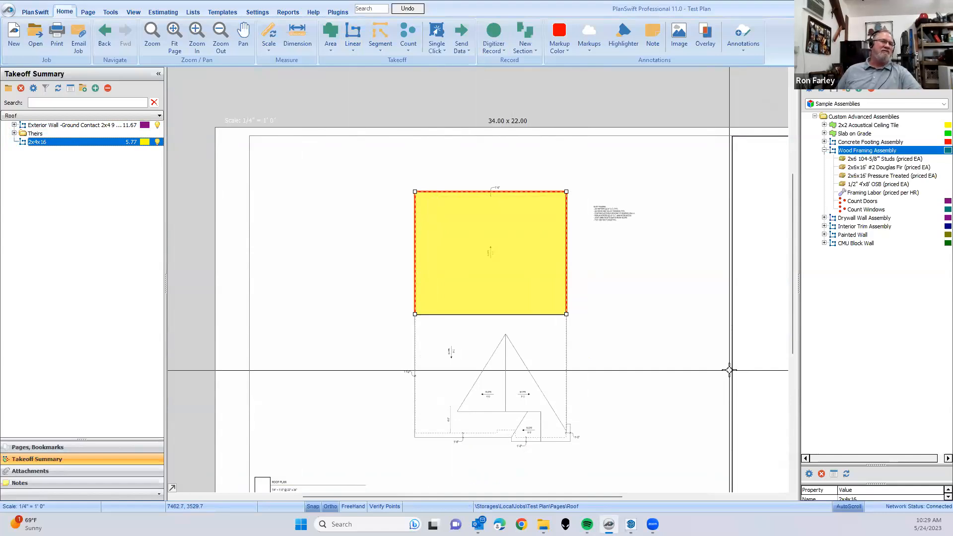
pyautogui.click(63, 143)
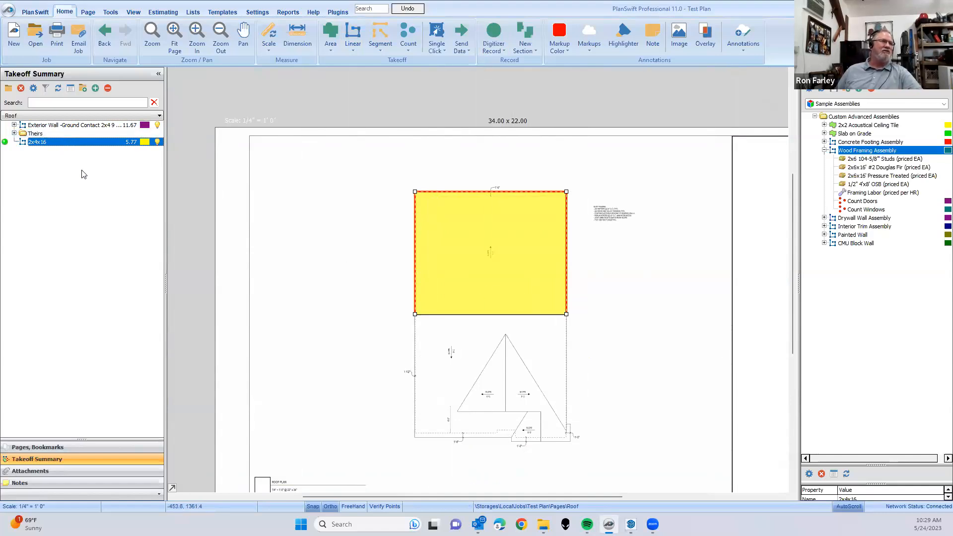
pyautogui.doubleClick(441, 249)
pyautogui.click(383, 237)
pyautogui.write('6x16')
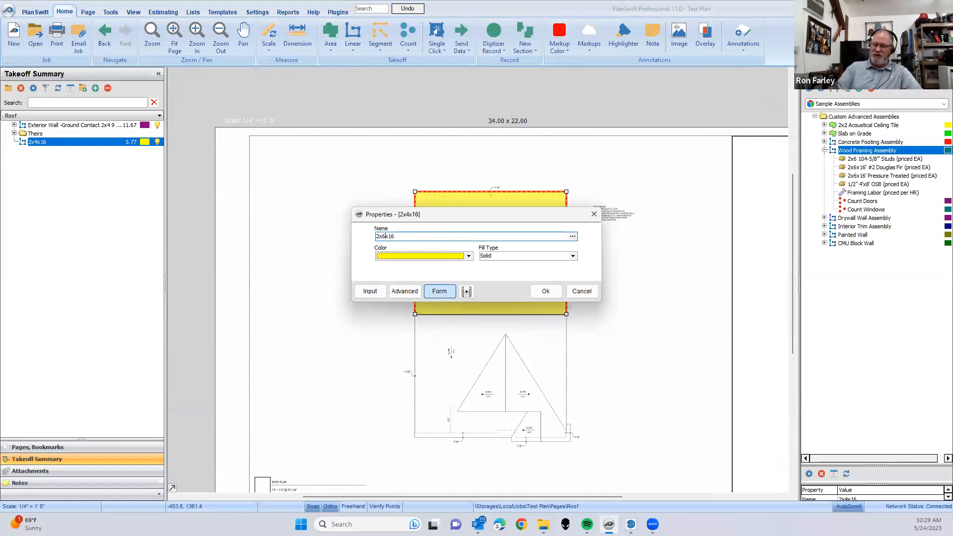
pyautogui.click(546, 292)
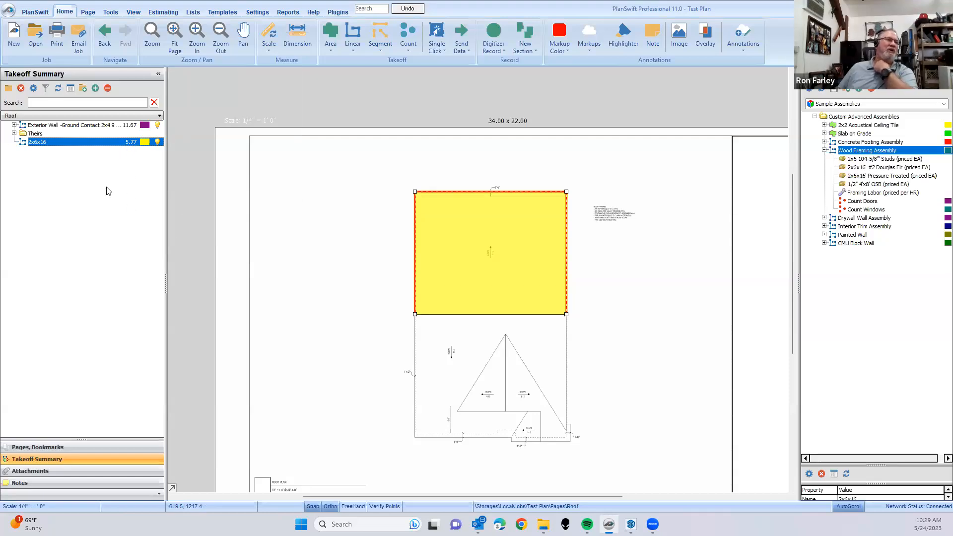
# - Apply a rounding function to the 2x6x16 takeoff's quantity formula, accept the properties and clear the selection on the plan
pyautogui.rightClick(55, 144)
pyautogui.click(79, 147)
pyautogui.click(404, 291)
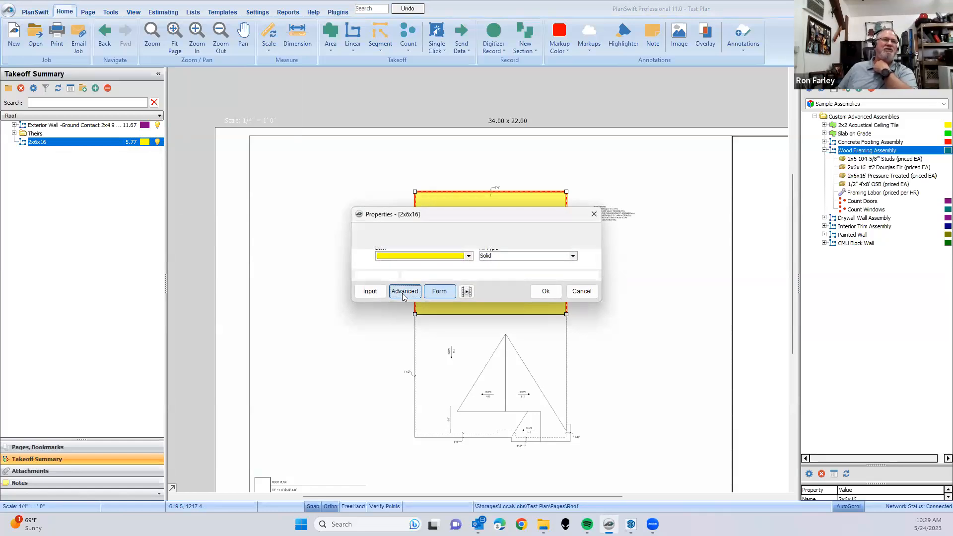
pyautogui.click(345, 213)
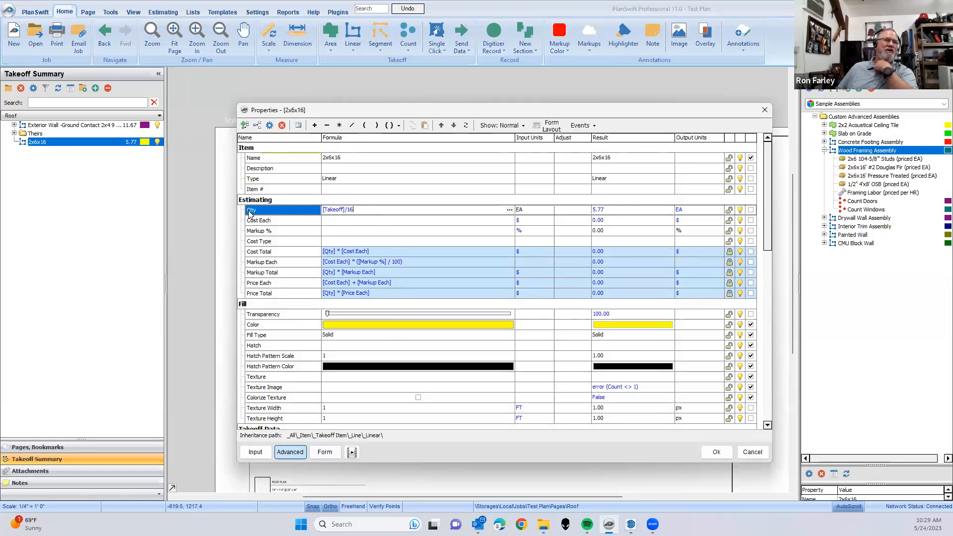
pyautogui.click(398, 127)
pyautogui.click(416, 150)
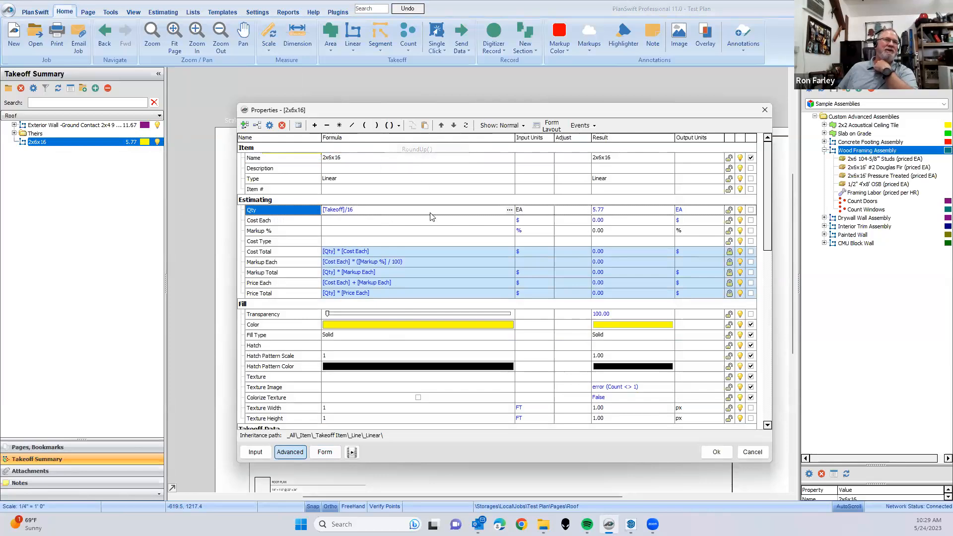
pyautogui.click(715, 451)
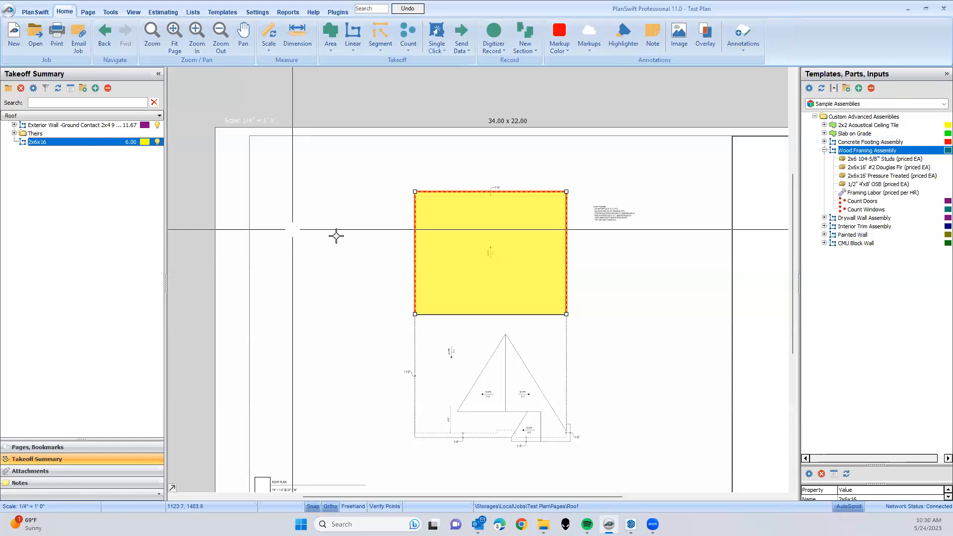
pyautogui.moveTo(445, 294)
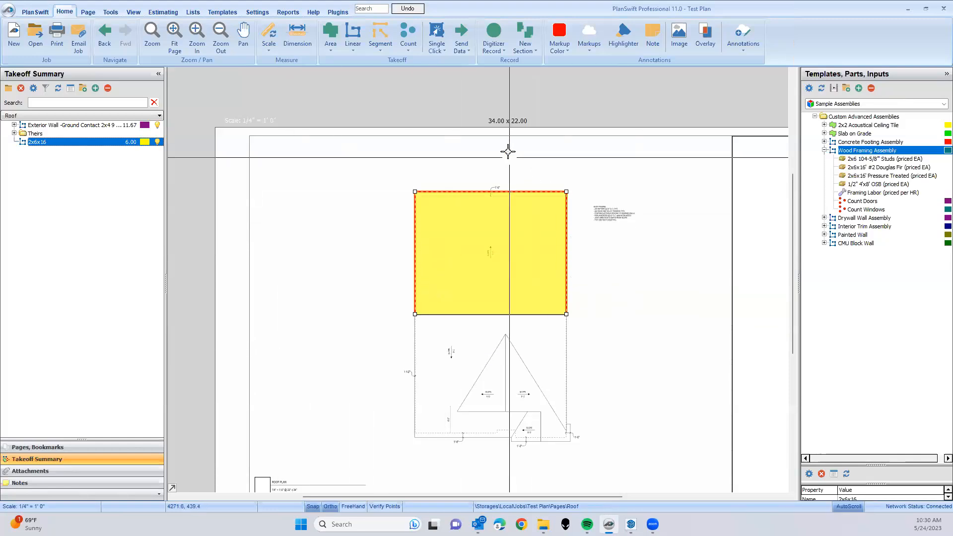
pyautogui.click(493, 142)
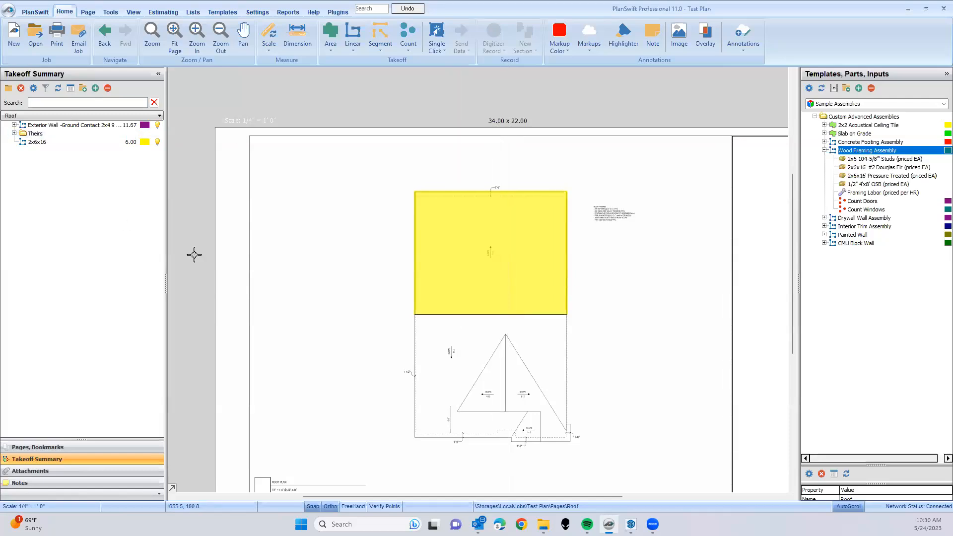
# - Hide all remaining visible takeoffs on the roof plan, including Sloped Roof Area and 2x6x16, and collapse the Theirs folder
pyautogui.scroll(2, 469, 305)
pyautogui.moveTo(480, 314); pyautogui.dragTo(427, 410)
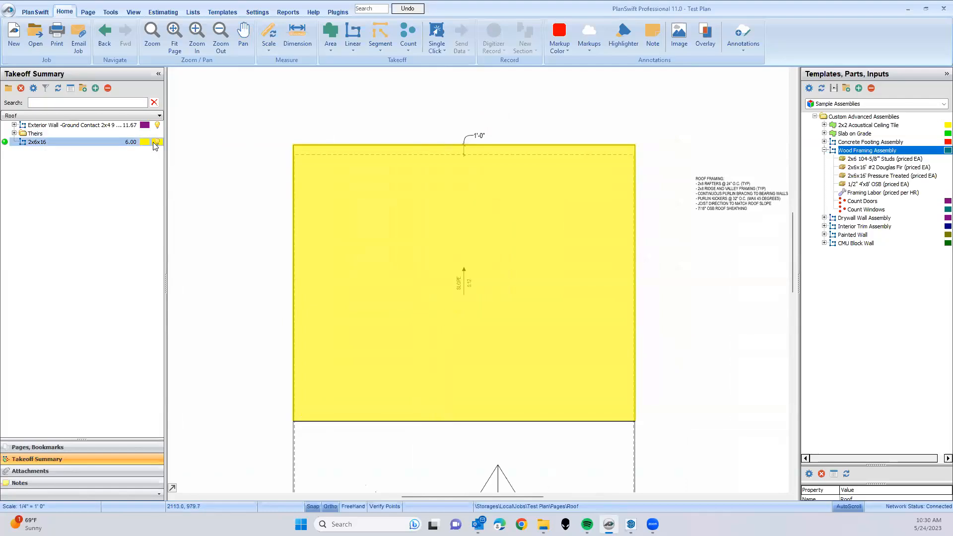
pyautogui.click(384, 260)
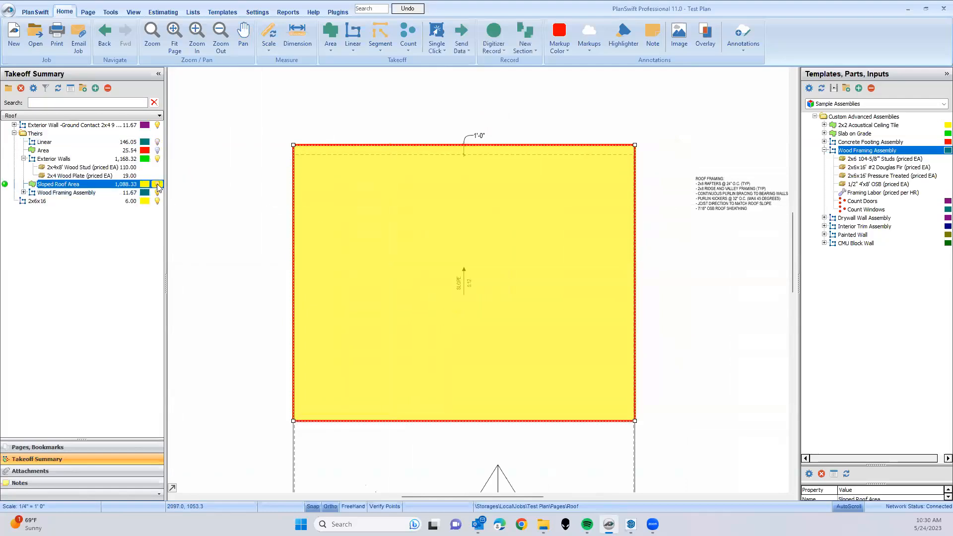
pyautogui.click(157, 184)
pyautogui.click(157, 200)
pyautogui.click(157, 192)
pyautogui.click(157, 159)
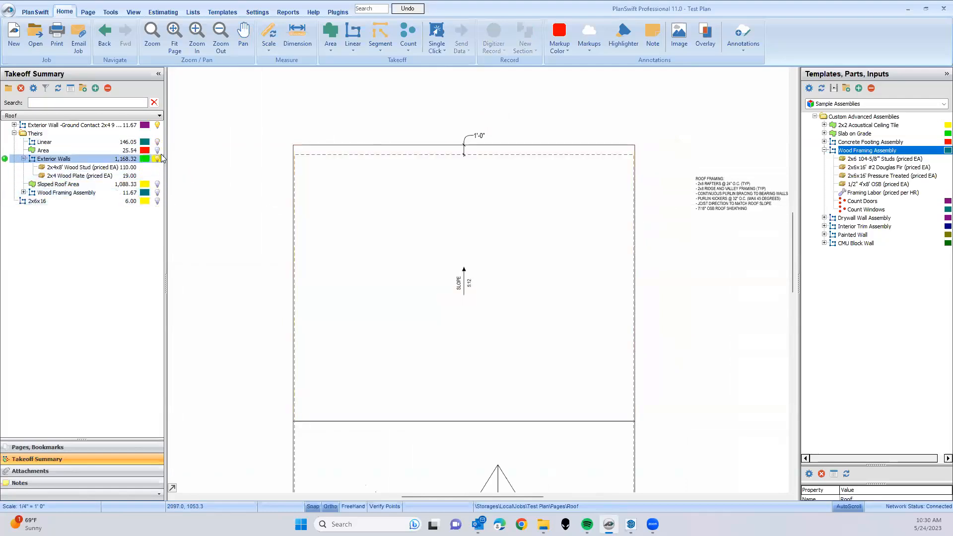
pyautogui.click(14, 133)
pyautogui.scroll(-1, 538, 318)
pyautogui.moveTo(660, 346); pyautogui.dragTo(643, 324)
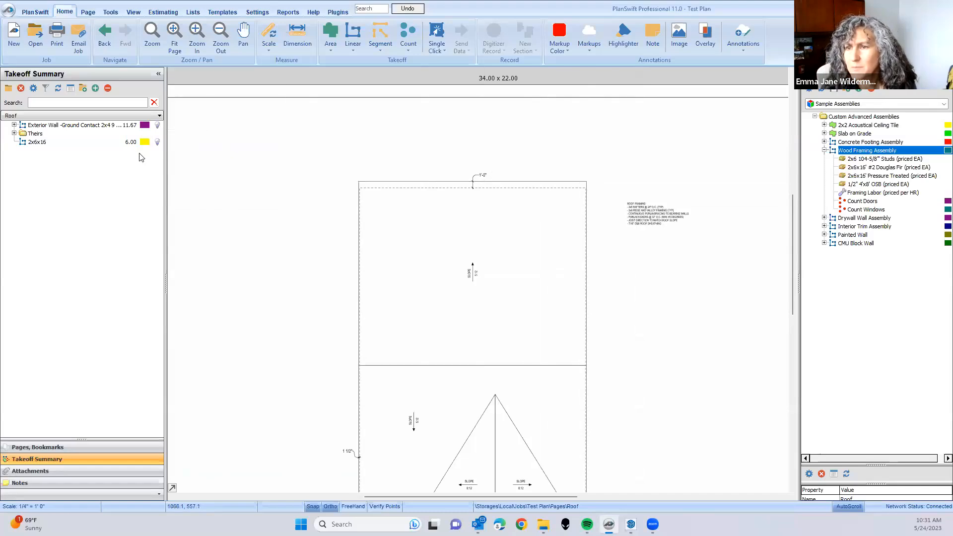
# - Switch from the Roof page to the Floor Plan page and look over the house layout
pyautogui.click(81, 117)
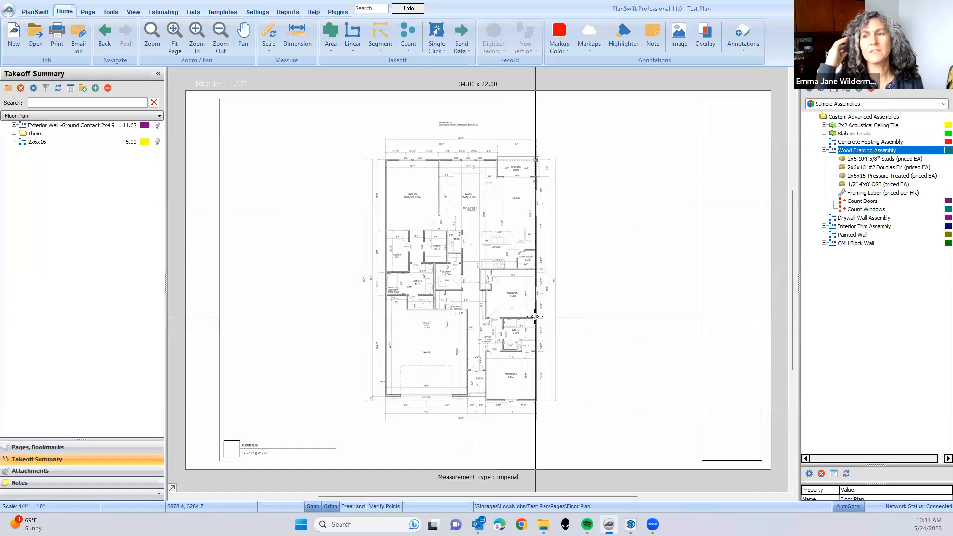
pyautogui.scroll(2, 535, 316)
pyautogui.moveTo(604, 272)
pyautogui.mouseDown()
pyautogui.moveTo(605, 304)
pyautogui.moveTo(605, 289)
pyautogui.mouseUp()
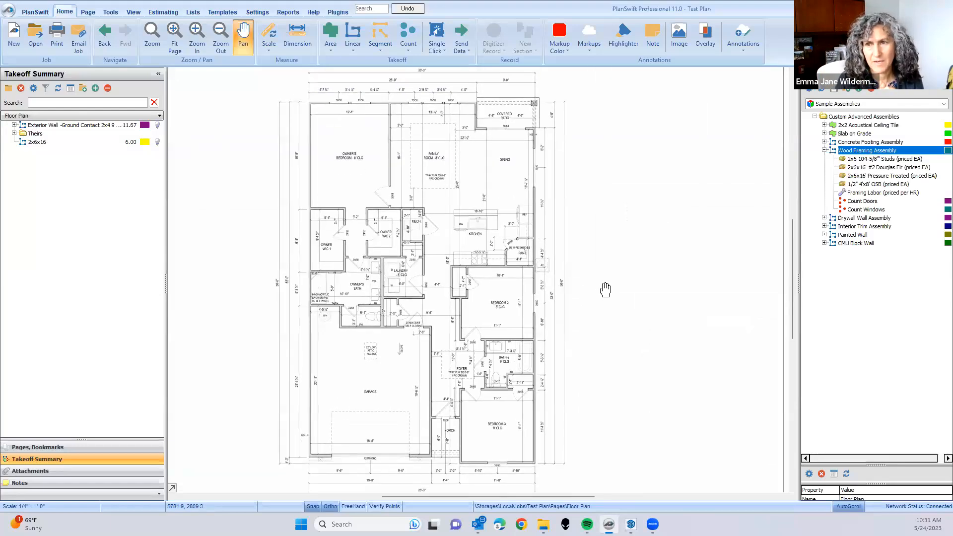
pyautogui.press('Escape')
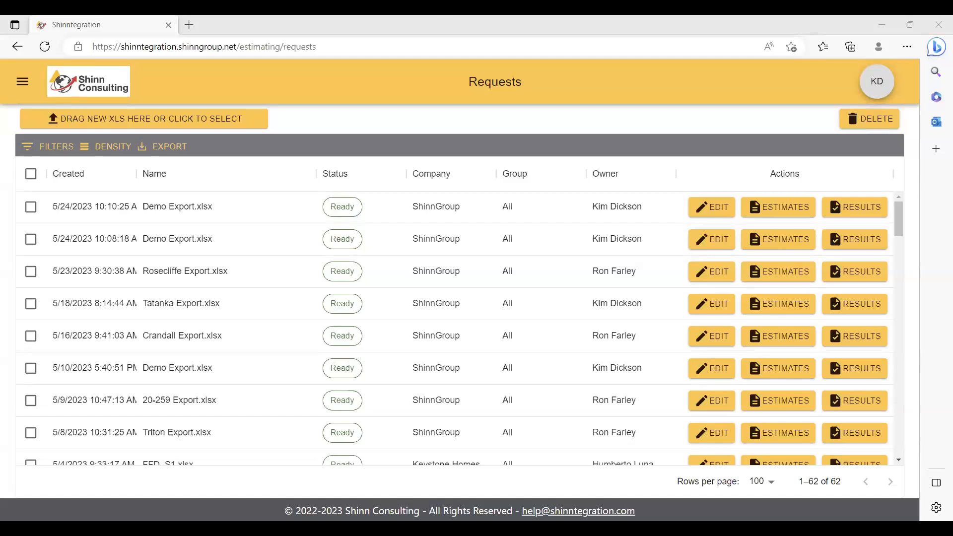
# - Switch to the Shinntegration Requests page, upload Demo Export.xlsx, and open the new request's results once it is processed
pyautogui.moveTo(190, 119); pyautogui.dragTo(197, 119)
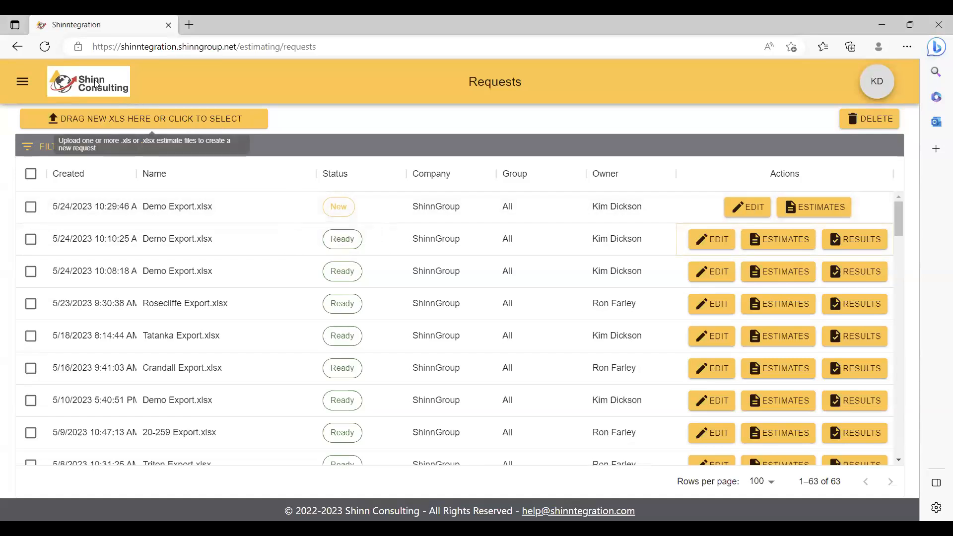
pyautogui.click(47, 51)
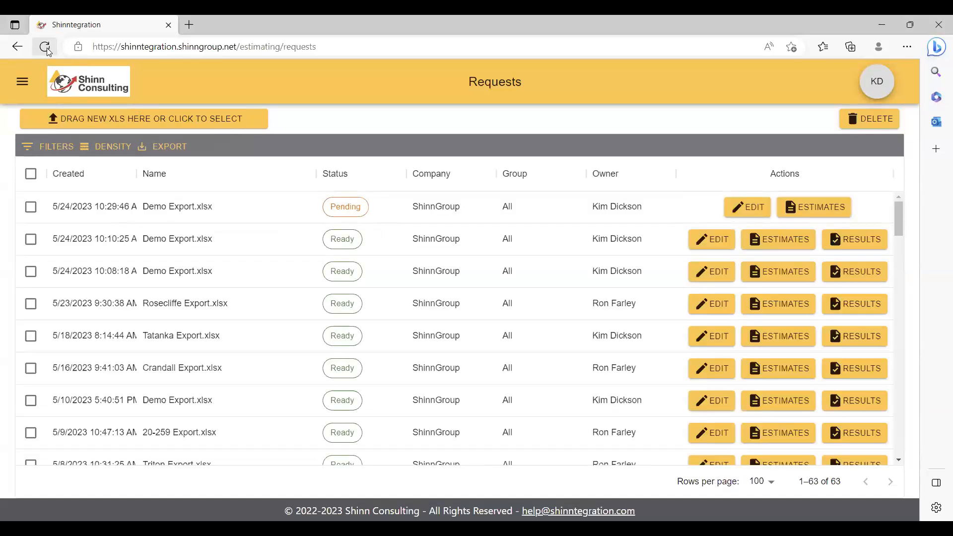
pyautogui.click(47, 51)
pyautogui.click(48, 51)
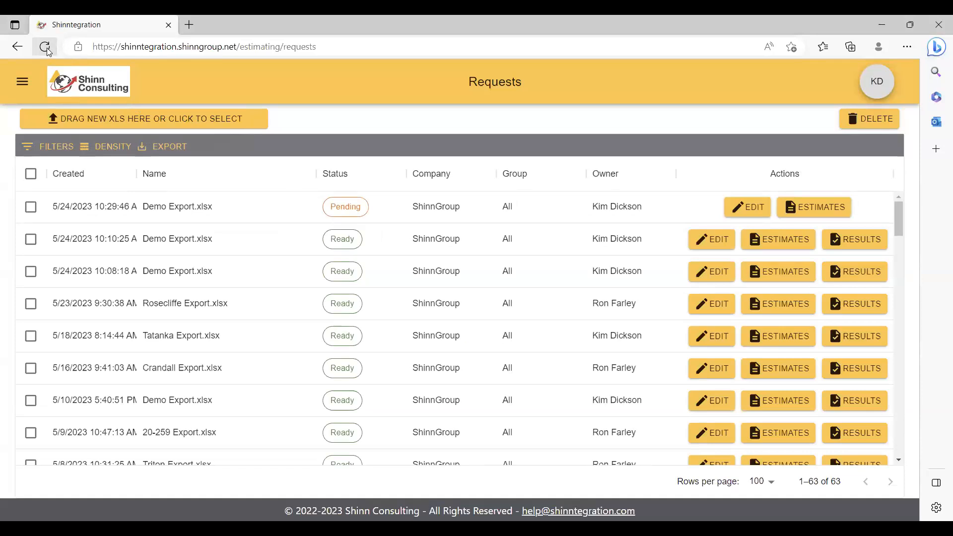
pyautogui.click(47, 52)
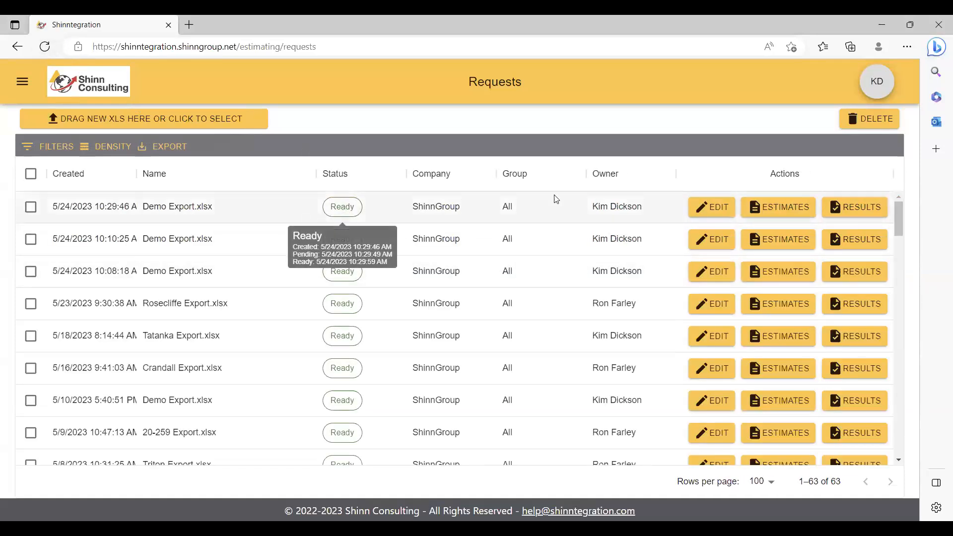
pyautogui.click(861, 207)
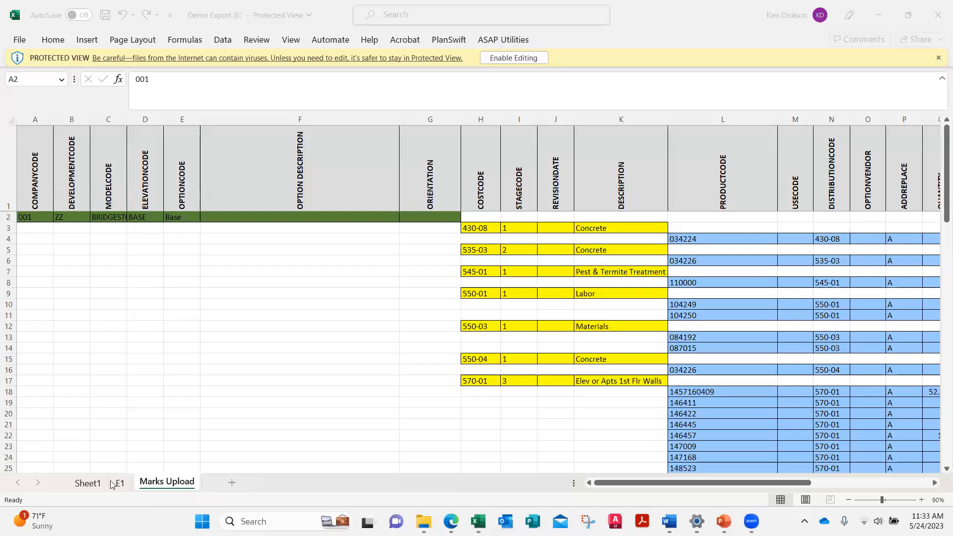
# - Look over the E1 and Sheet1 worksheets of the results workbook and return to the Marks Upload worksheet
pyautogui.click(126, 482)
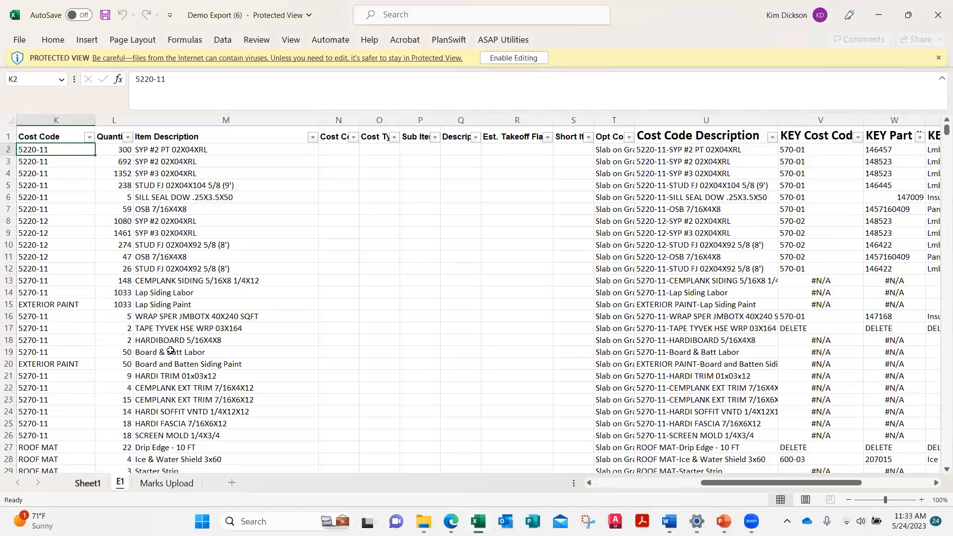
pyautogui.scroll(20, 171, 348)
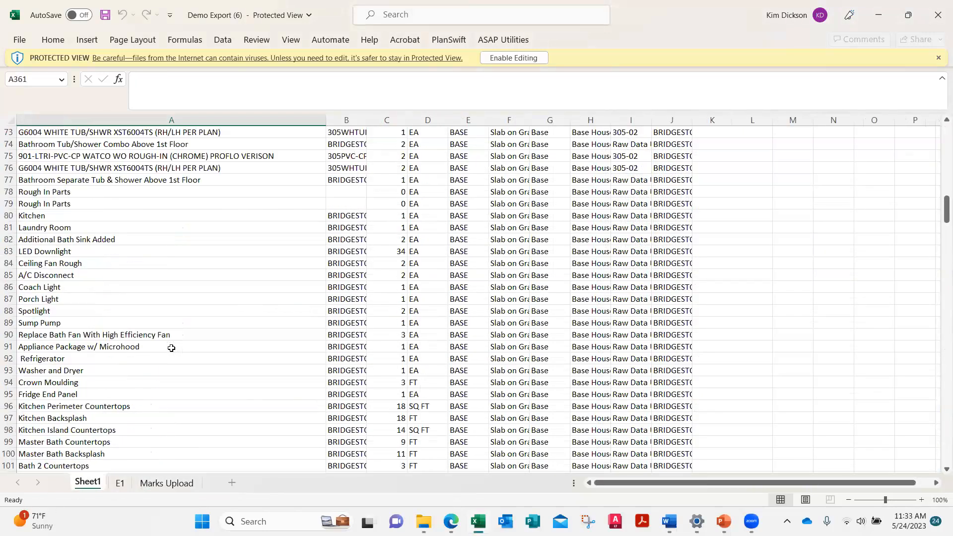
pyautogui.click(177, 484)
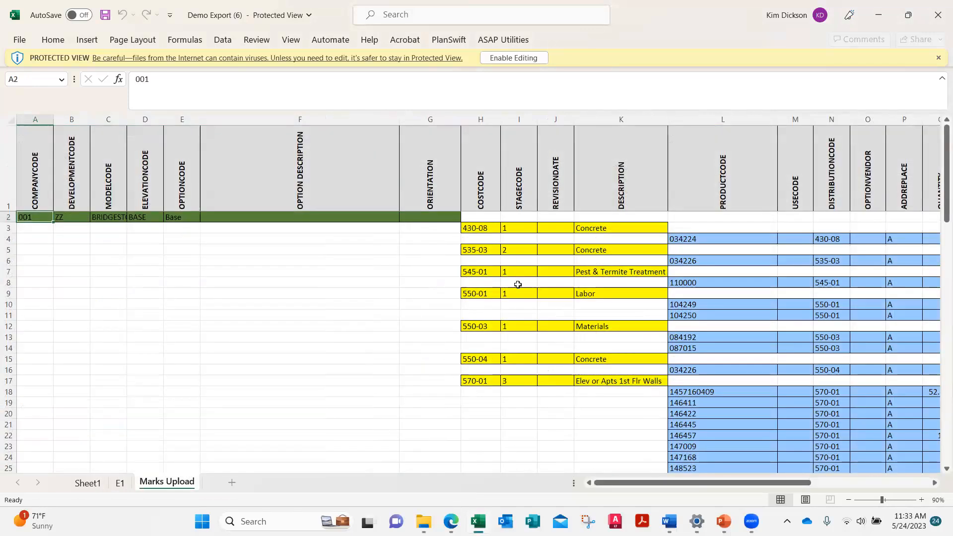
# - Examine the cost codes, quantities and product descriptions on Marks Upload, going through the Roofing - Turnkey items from shingles to Ice and Water Shield
pyautogui.scroll(-3, 528, 288)
pyautogui.scroll(3, 529, 290)
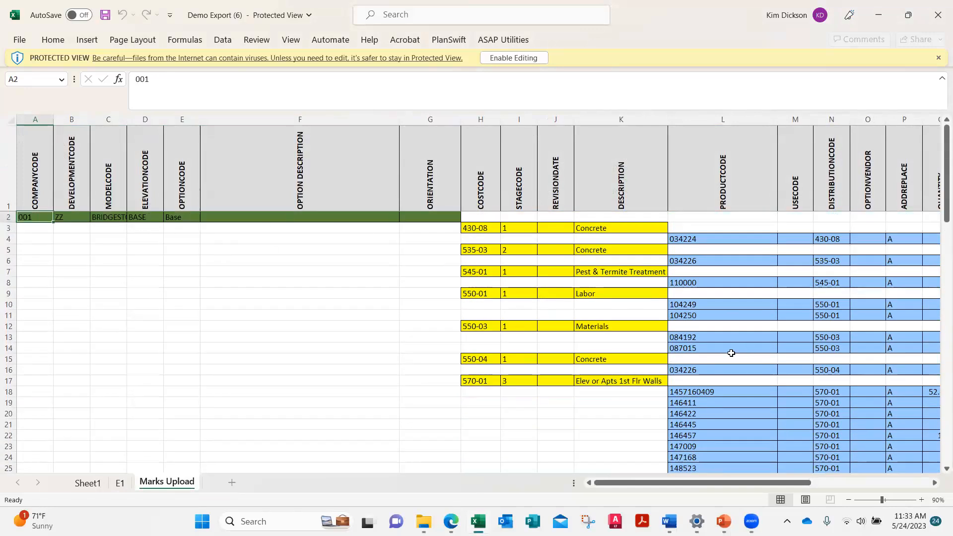
pyautogui.scroll(-4, 730, 352)
pyautogui.moveTo(741, 482); pyautogui.dragTo(833, 474)
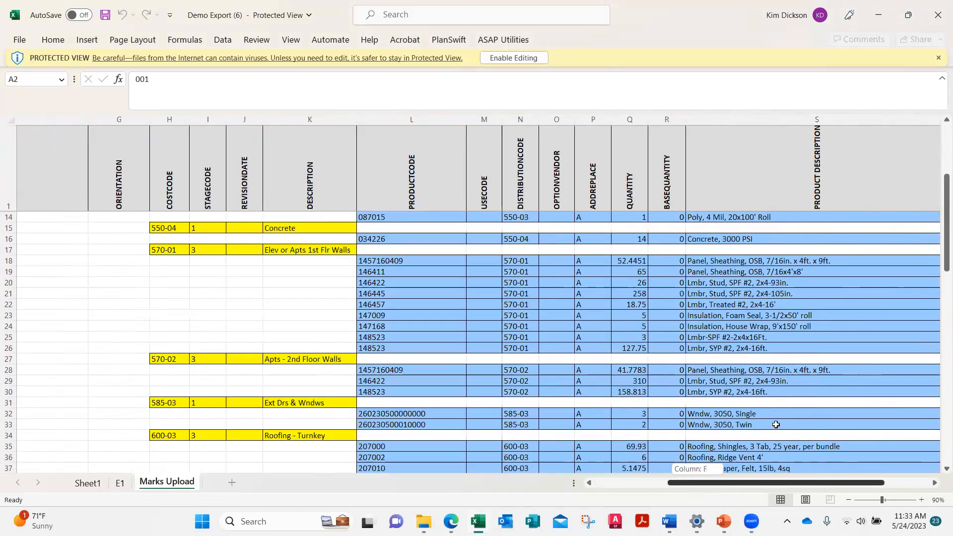
pyautogui.scroll(-3, 683, 368)
pyautogui.click(650, 348)
pyautogui.click(651, 359)
pyautogui.click(659, 369)
pyautogui.click(661, 381)
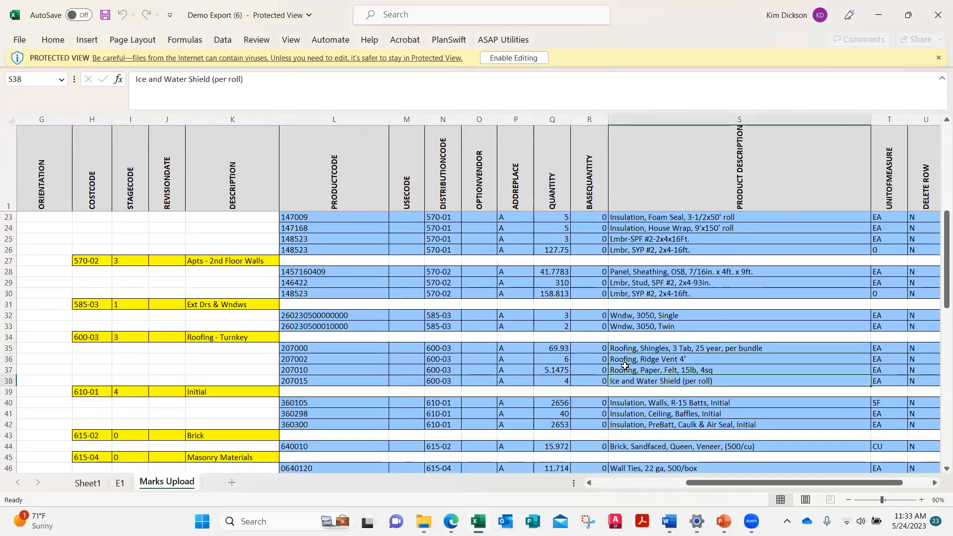
# - Review the remaining Marks Upload items below roofing, through electrical, HVAC, drywall and Specialties, and return to the first rows
pyautogui.scroll(-2, 689, 423)
pyautogui.scroll(1, 689, 424)
pyautogui.scroll(-7, 689, 423)
pyautogui.scroll(-5, 689, 423)
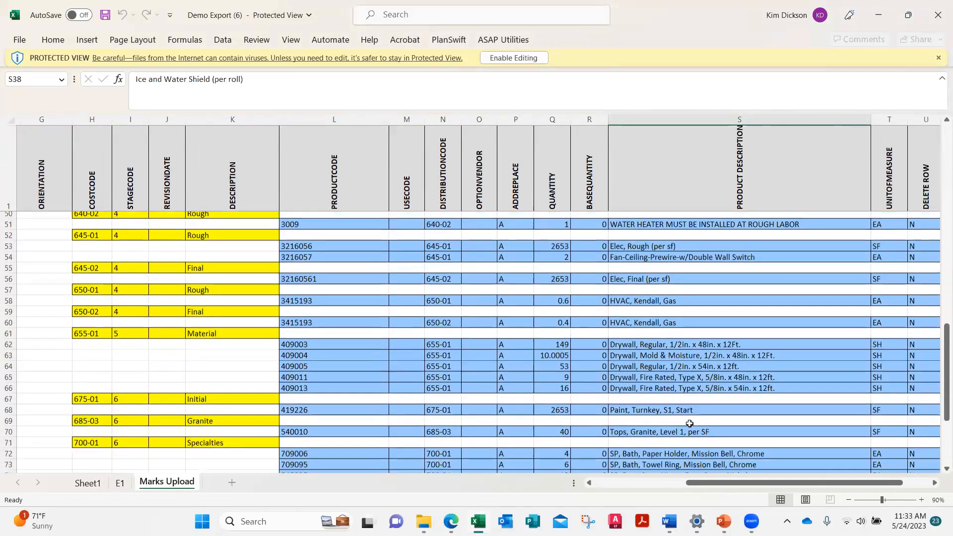
pyautogui.scroll(-2, 690, 423)
pyautogui.scroll(15, 690, 423)
pyautogui.scroll(7, 690, 411)
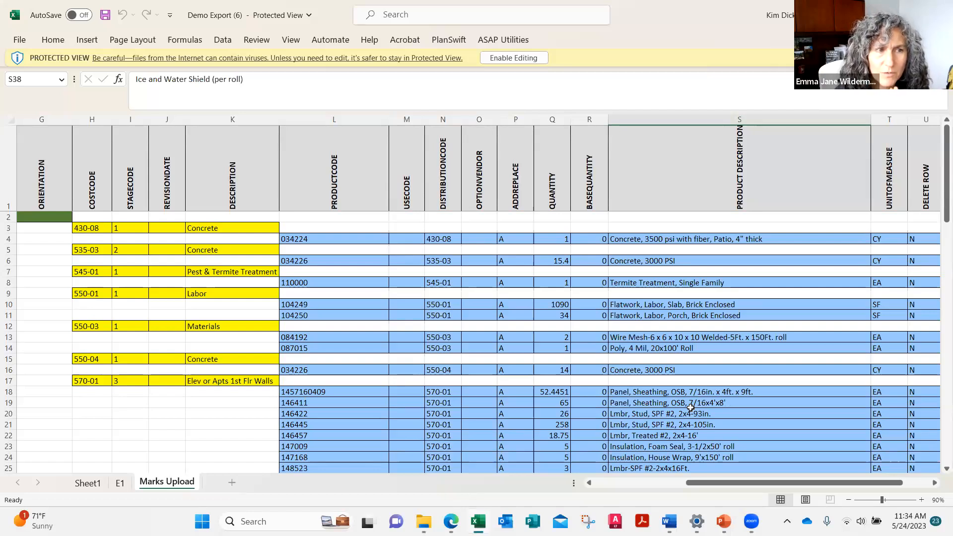
pyautogui.moveTo(752, 521)
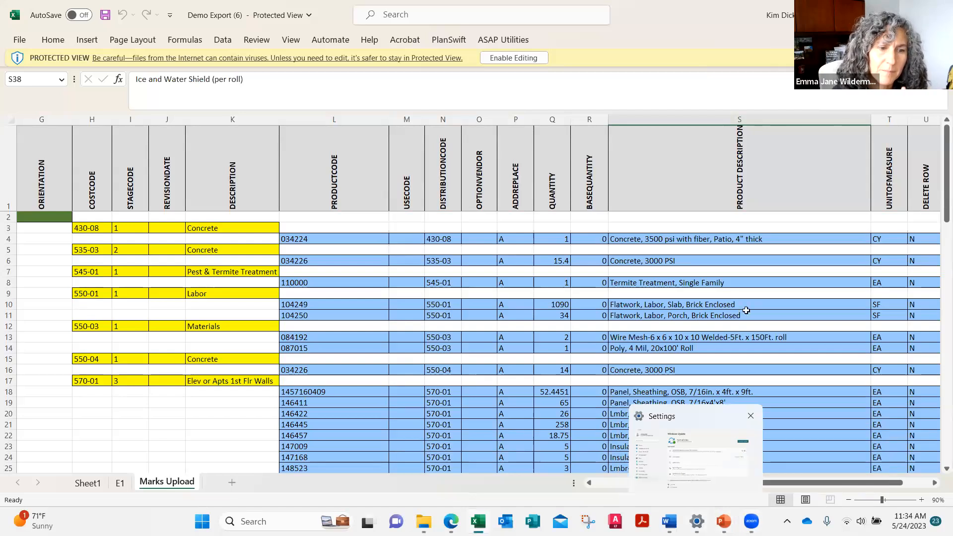
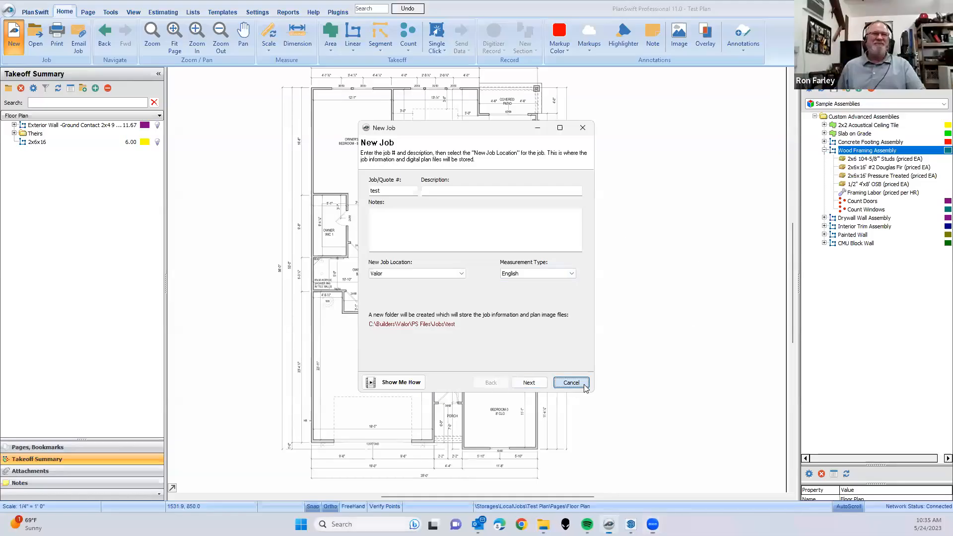
# - Cancel the open job setup and start a new job named "test shinn" in the Valor location with English measurement
pyautogui.click(571, 382)
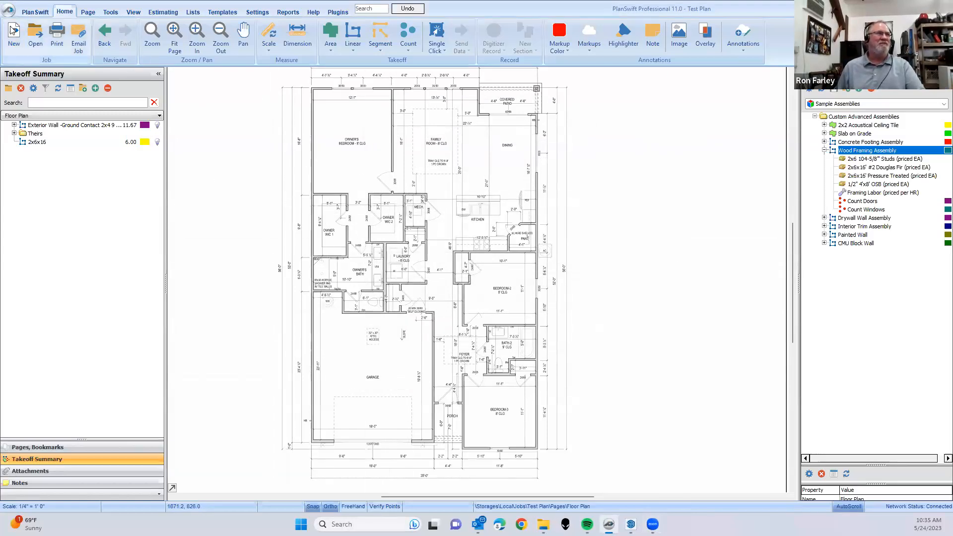
pyautogui.click(14, 30)
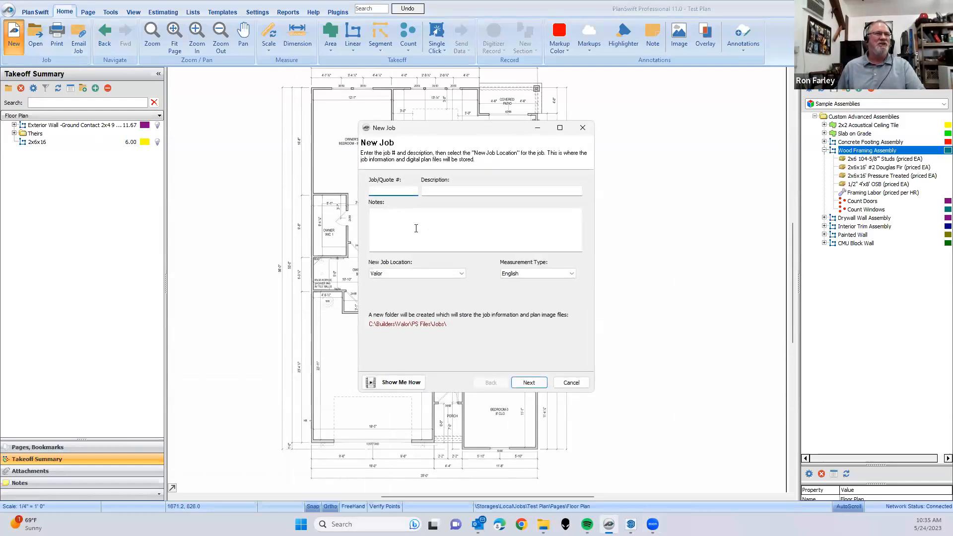
pyautogui.write('test shinn')
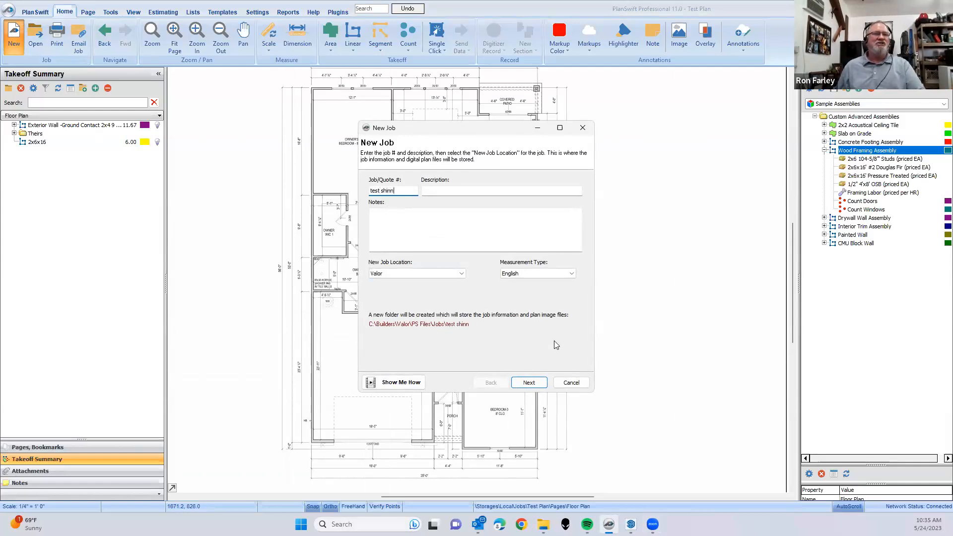
pyautogui.click(529, 383)
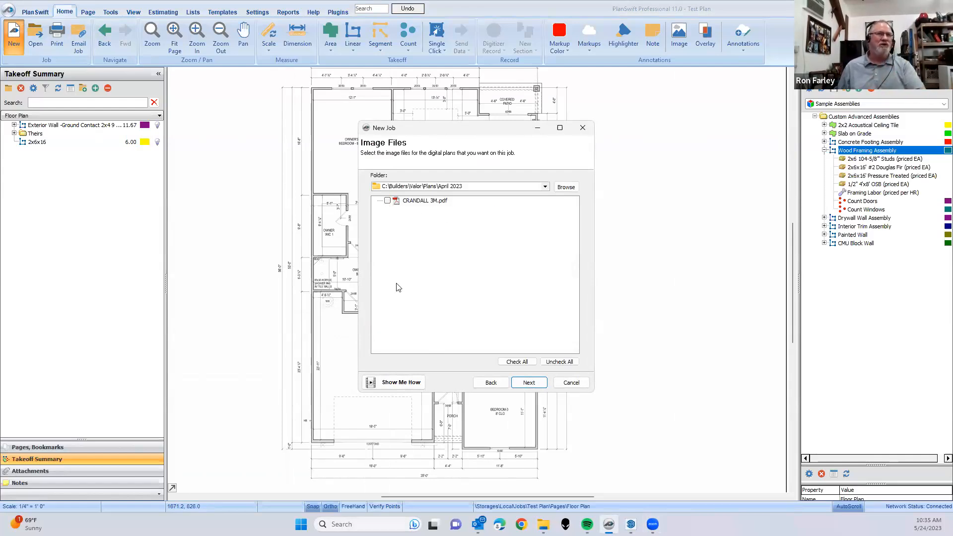
# - Add CRANDALL 3M.pdf as the plan file, convert it to 200 DPI grayscale TIF, and create the job
pyautogui.click(387, 201)
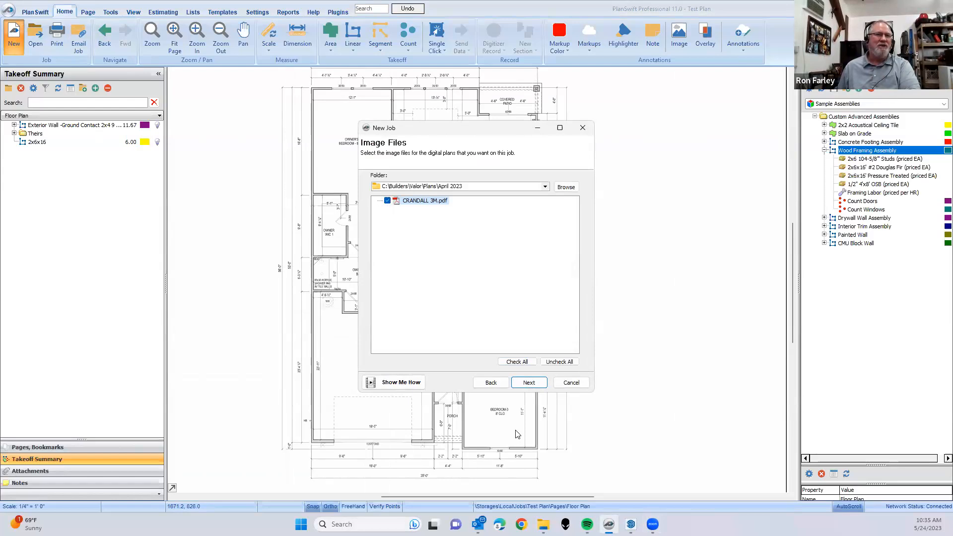
pyautogui.click(530, 383)
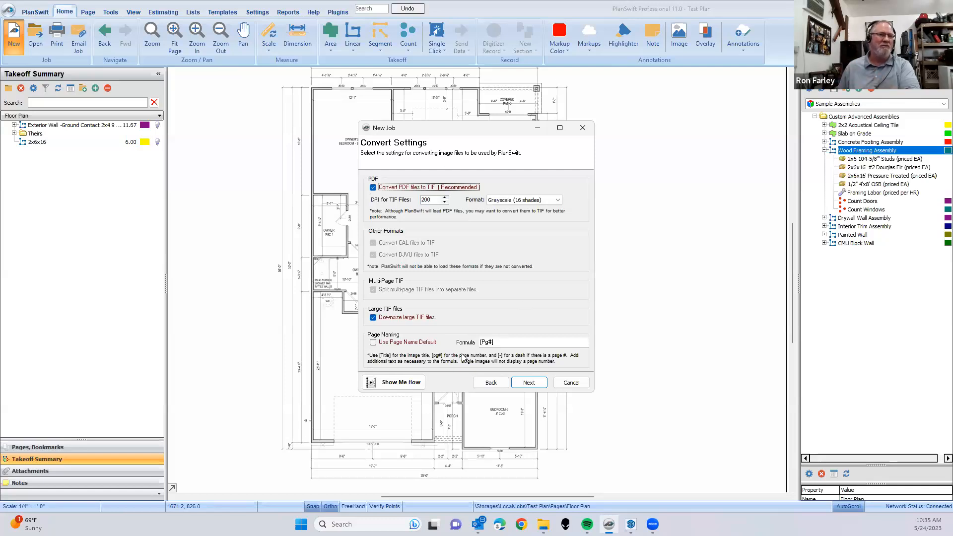
pyautogui.click(525, 382)
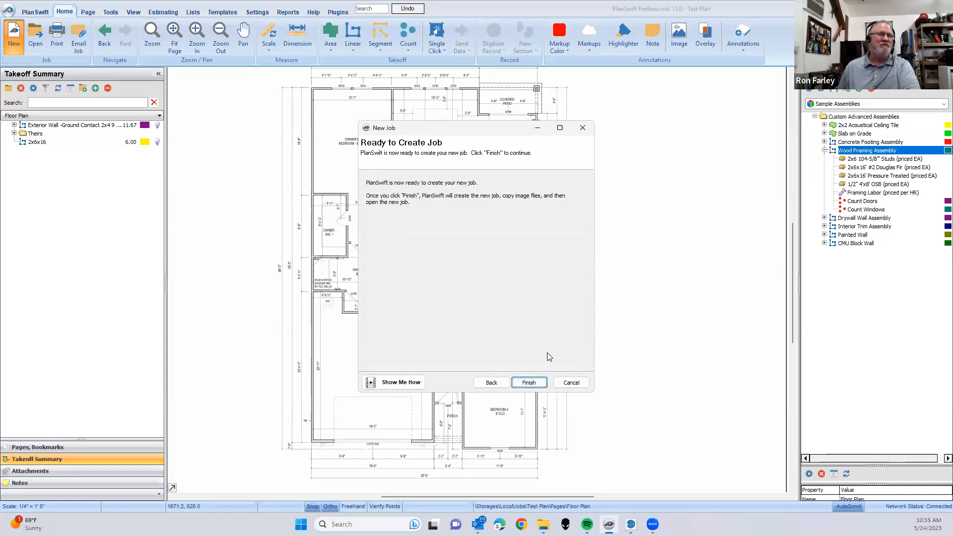
pyautogui.click(528, 382)
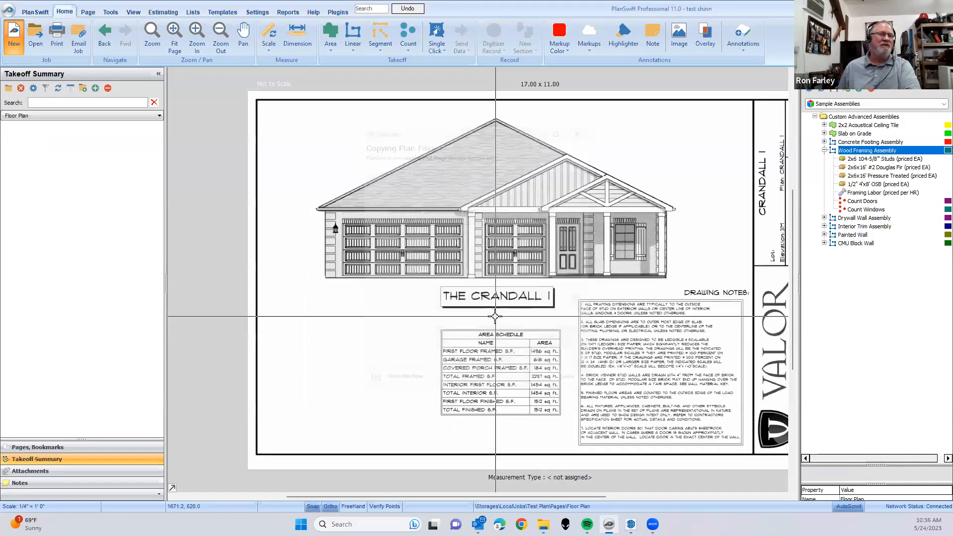
pyautogui.moveTo(530, 294); pyautogui.dragTo(567, 305)
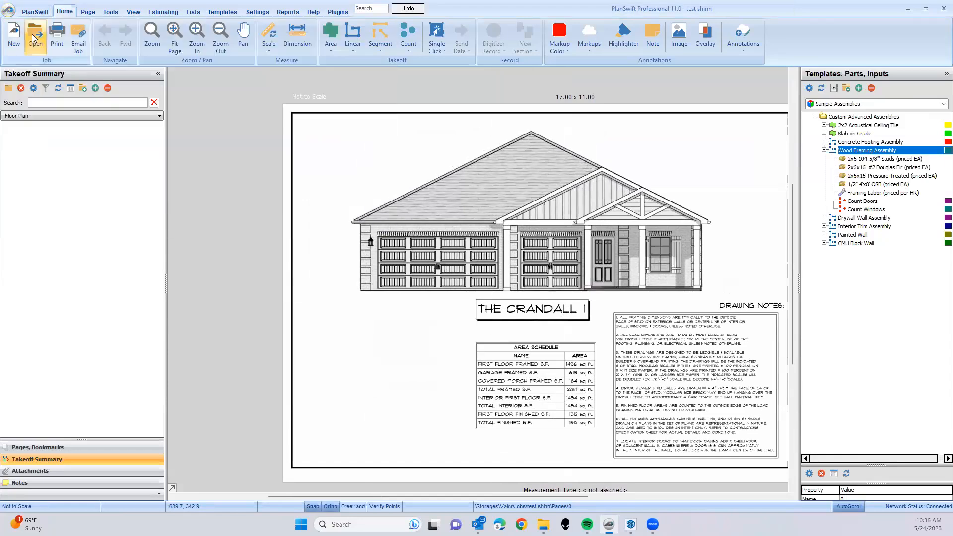
# - Reopen the local Test Plan job and display its Floor Plan page
pyautogui.click(9, 10)
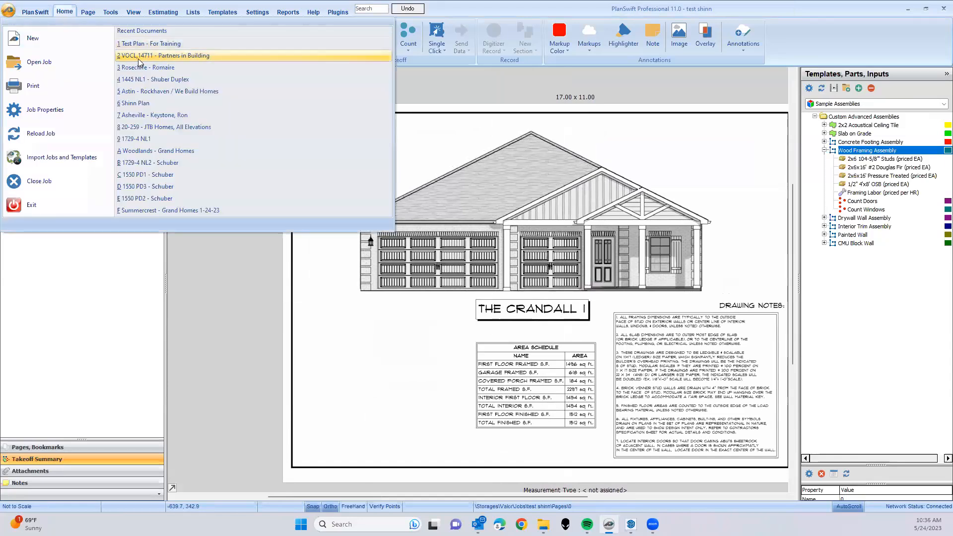
pyautogui.click(411, 131)
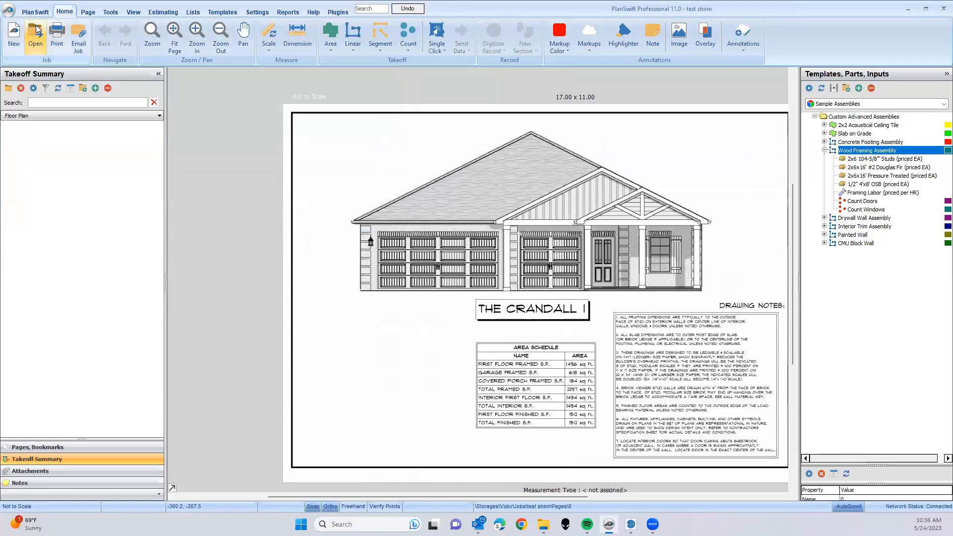
pyautogui.click(36, 38)
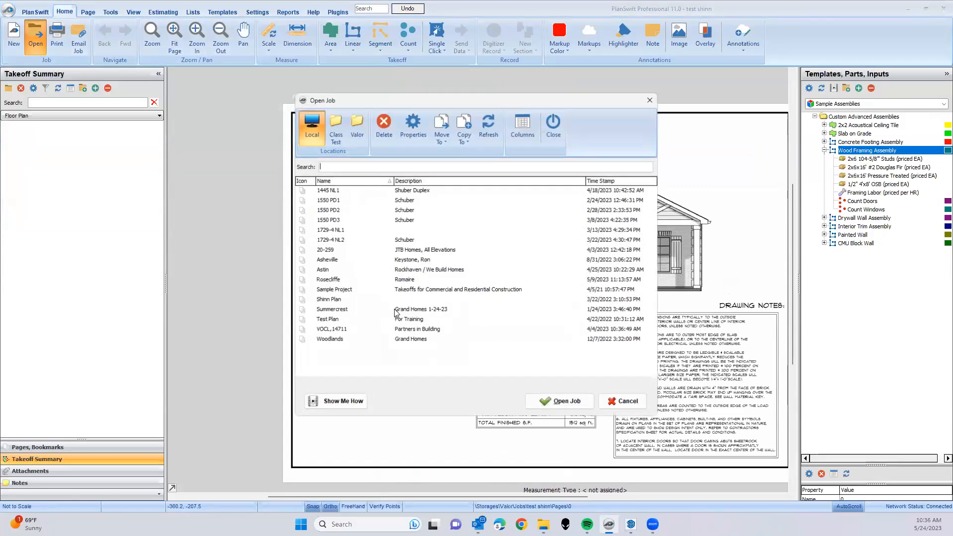
pyautogui.doubleClick(339, 320)
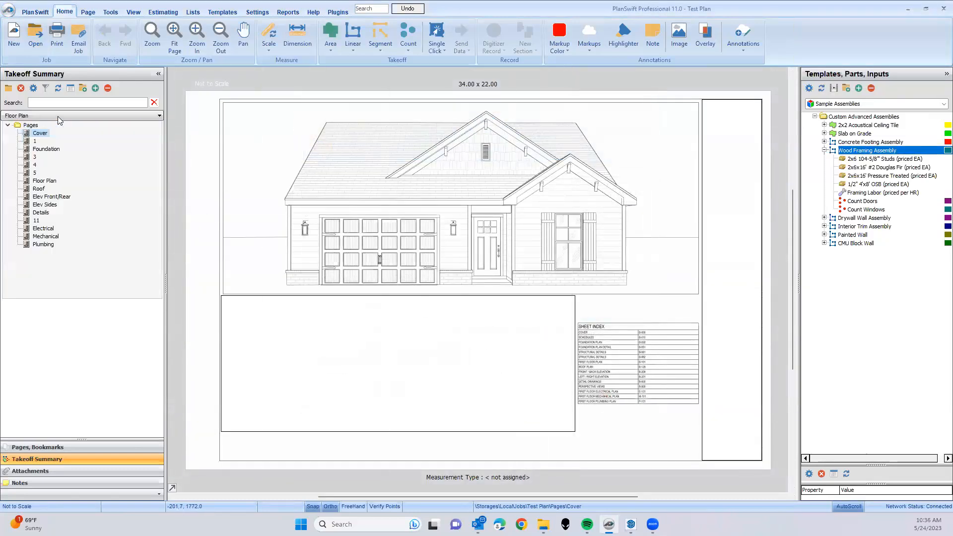
pyautogui.click(43, 181)
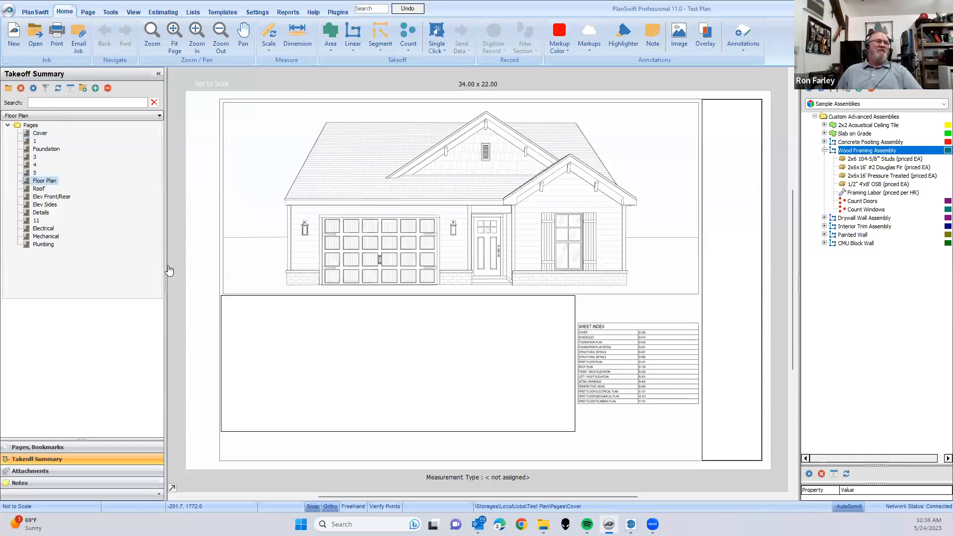
pyautogui.scroll(3, 400, 348)
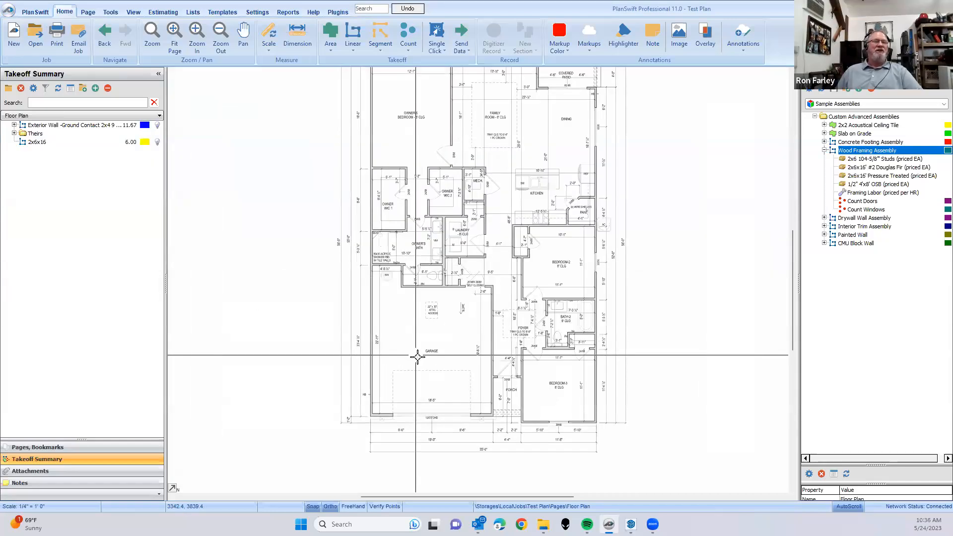
# - Examine the floor plan drawing and the scale note beside its title, and return to the plan
pyautogui.moveTo(421, 407); pyautogui.dragTo(420, 389)
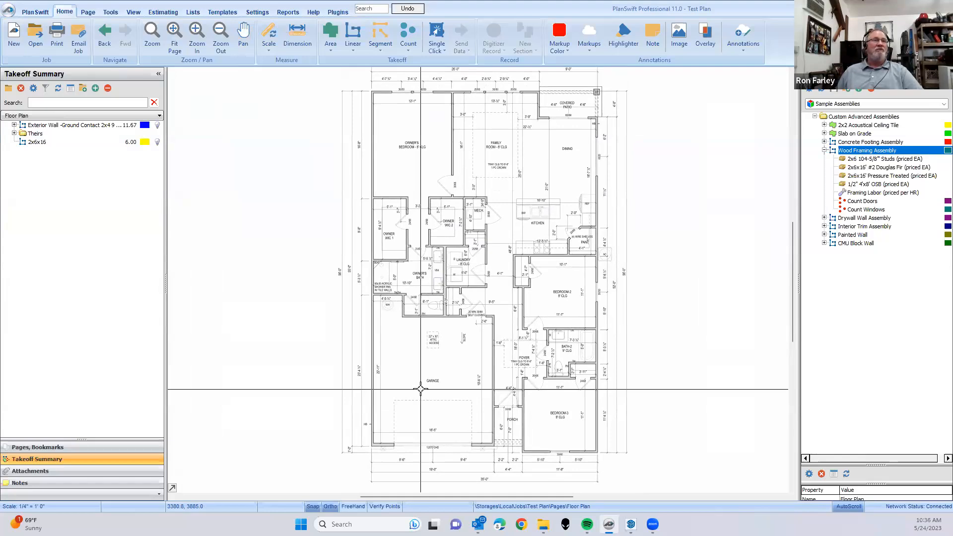
pyautogui.scroll(-3, 424, 380)
pyautogui.moveTo(441, 370); pyautogui.dragTo(440, 342)
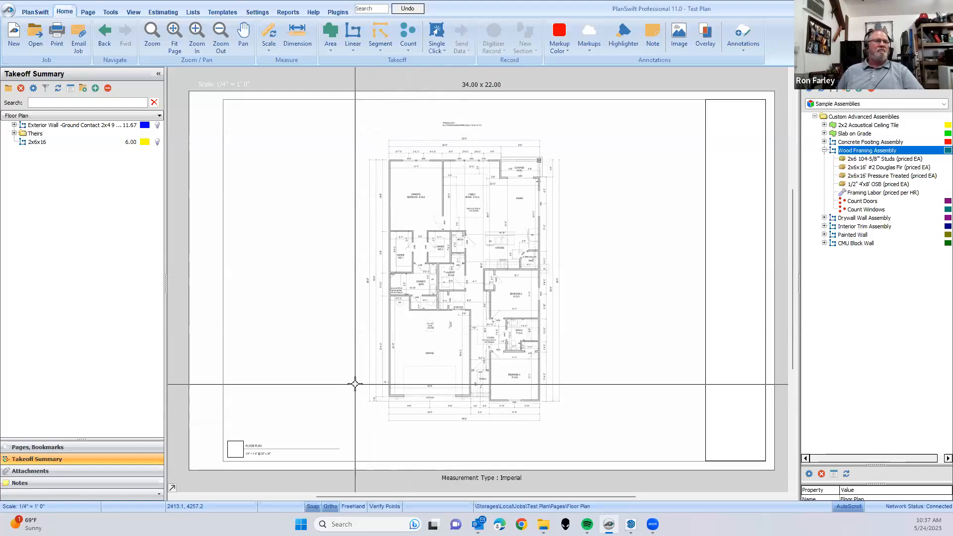
pyautogui.scroll(1, 355, 383)
pyautogui.moveTo(391, 342); pyautogui.dragTo(332, 363)
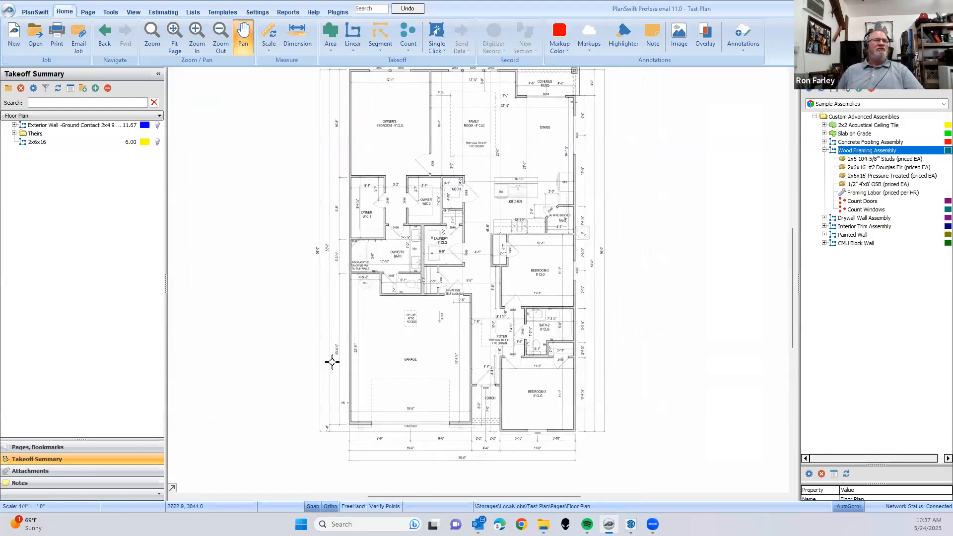
pyautogui.scroll(-1, 435, 422)
pyautogui.moveTo(422, 407); pyautogui.dragTo(435, 371)
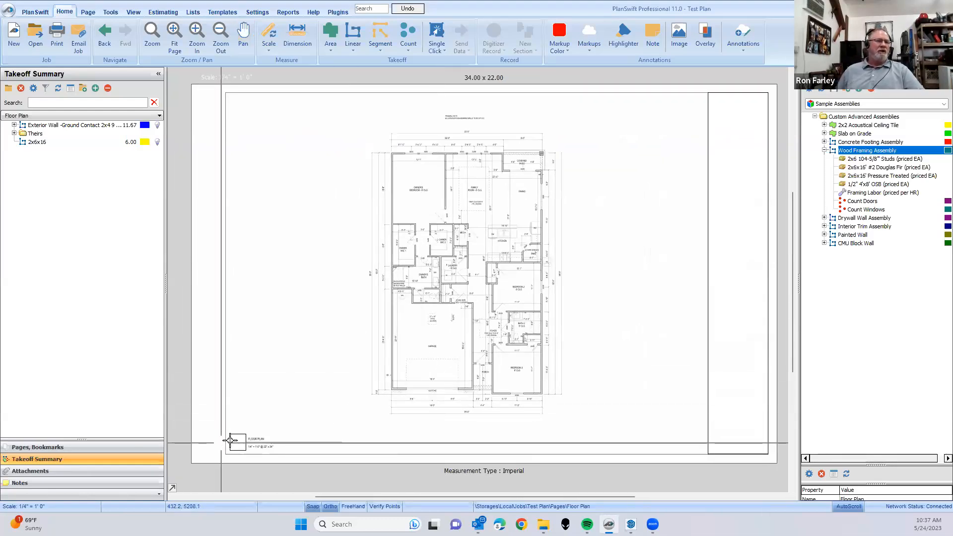
pyautogui.scroll(4, 232, 441)
pyautogui.moveTo(432, 452); pyautogui.dragTo(389, 353)
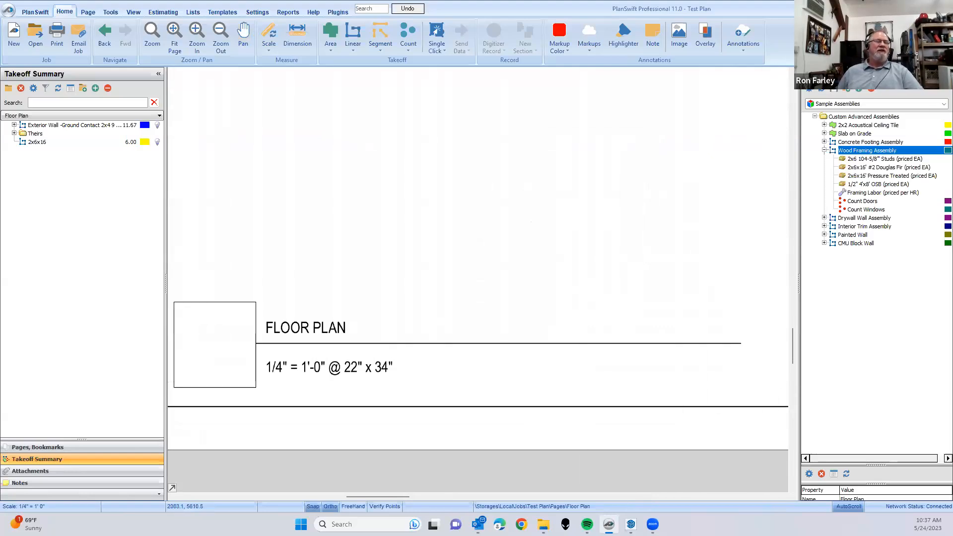
pyautogui.scroll(-1, 564, 400)
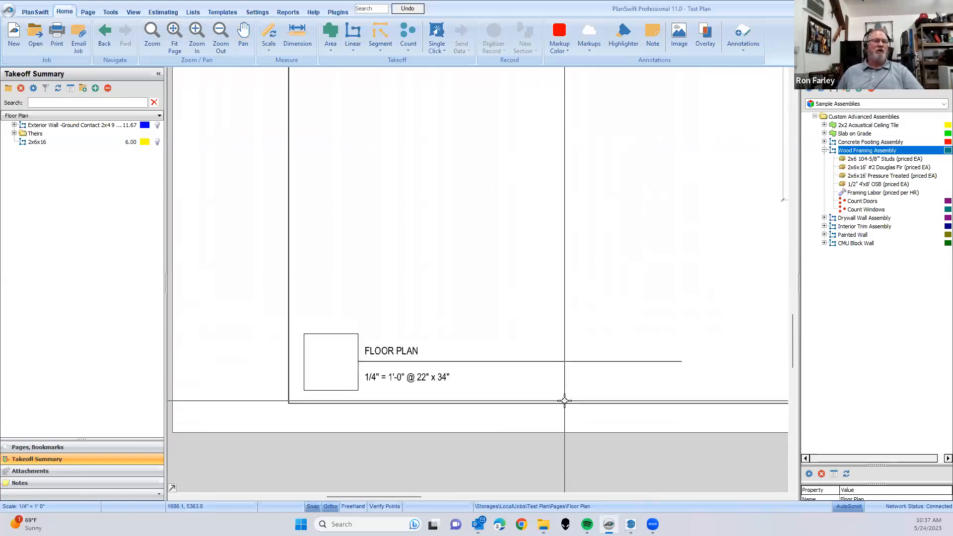
pyautogui.moveTo(589, 332); pyautogui.dragTo(356, 475)
pyautogui.scroll(-2, 557, 357)
pyautogui.moveTo(665, 340); pyautogui.dragTo(432, 388)
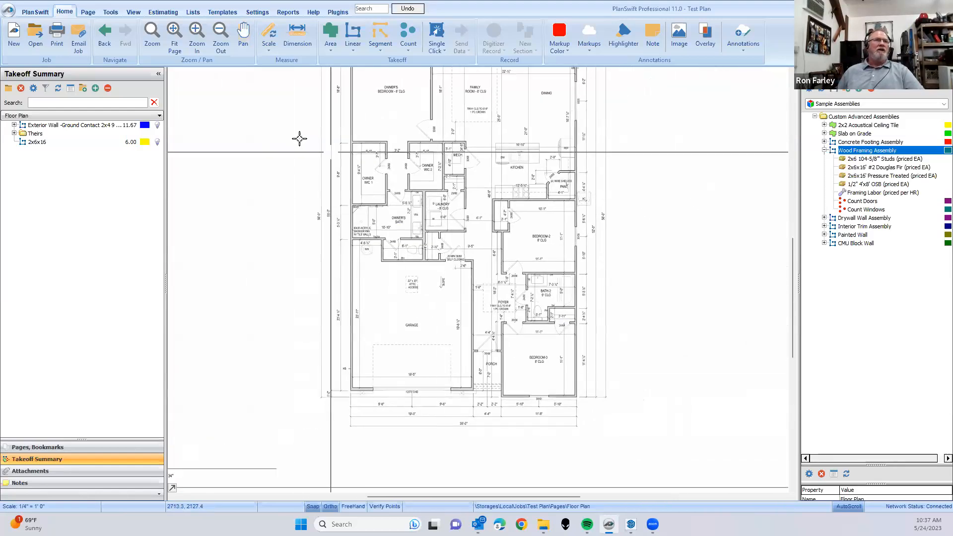
# - Look at the manual scale entry and the preset scale list, comparing the selected preset with the floor plan's scale note
pyautogui.click(268, 34)
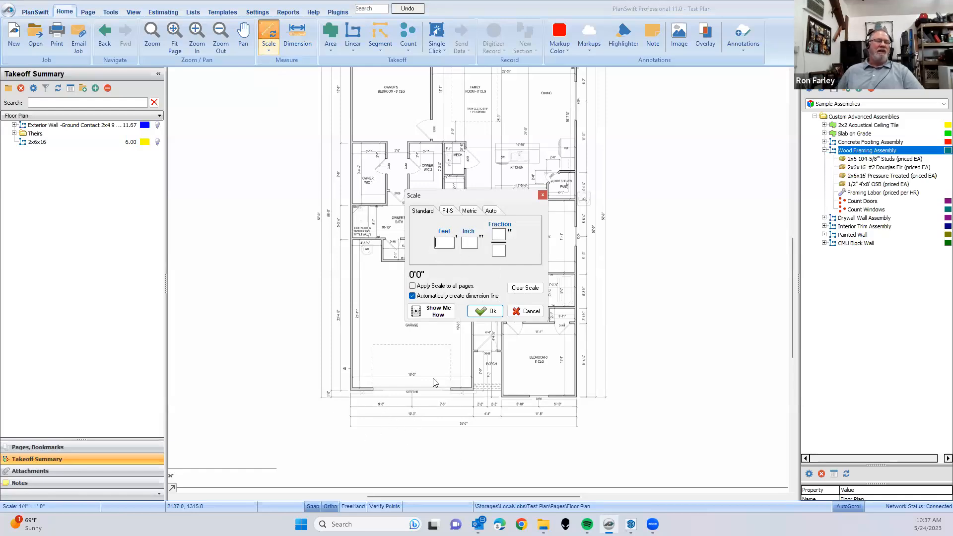
pyautogui.click(534, 313)
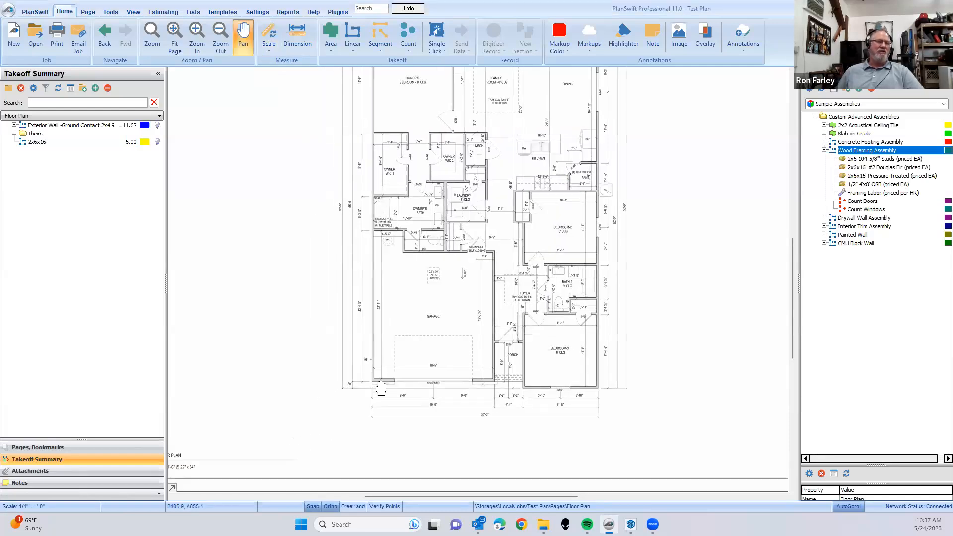
pyautogui.scroll(5, 242, 448)
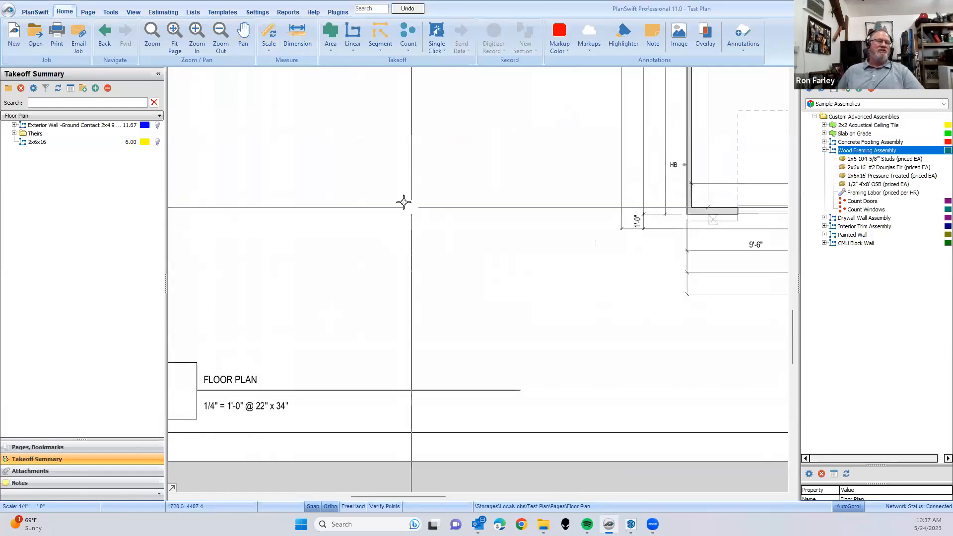
pyautogui.click(268, 48)
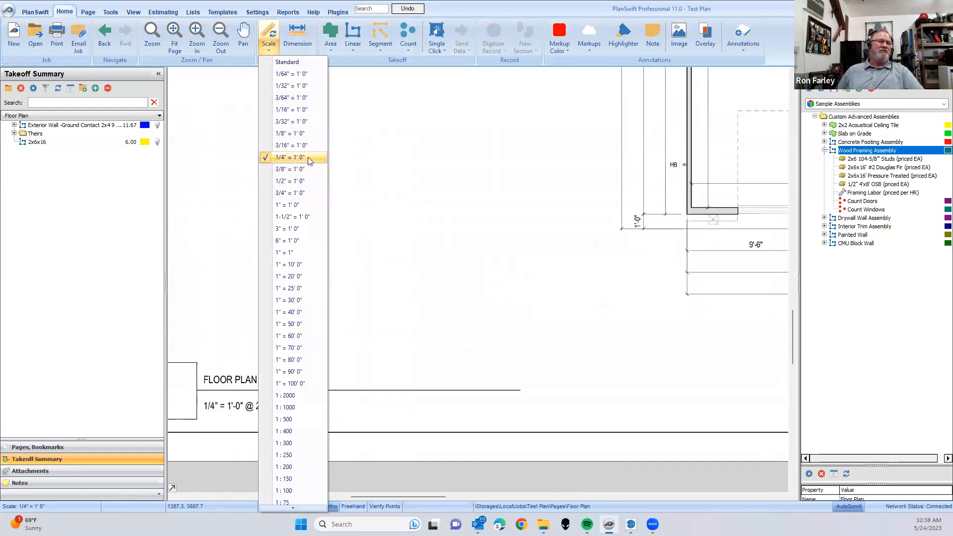
pyautogui.click(374, 154)
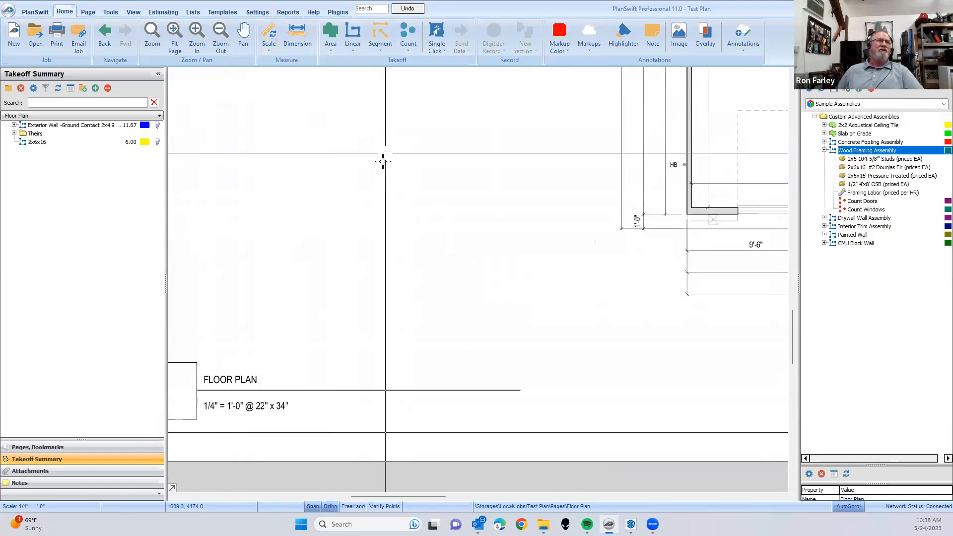
# - Clear the existing scale from the Floor Plan page
pyautogui.click(268, 37)
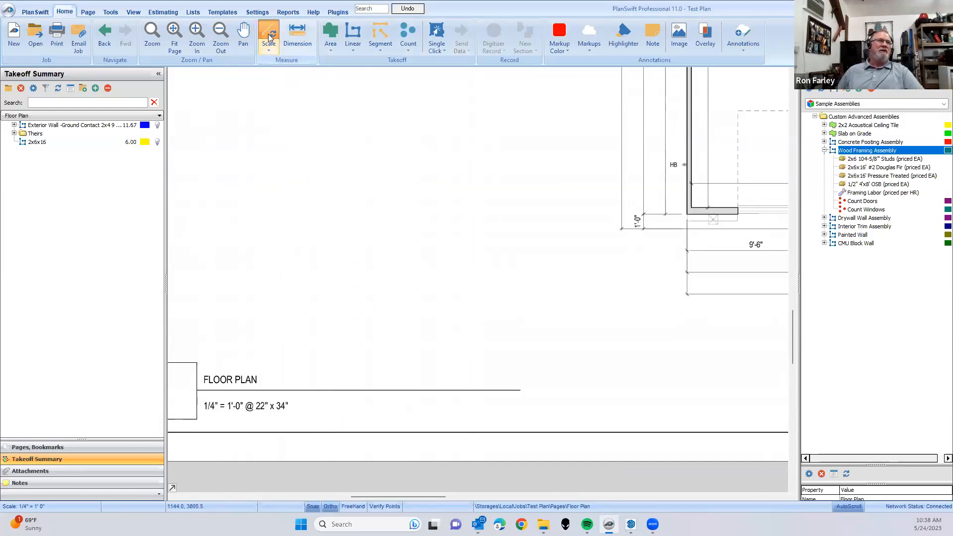
pyautogui.doubleClick(368, 125)
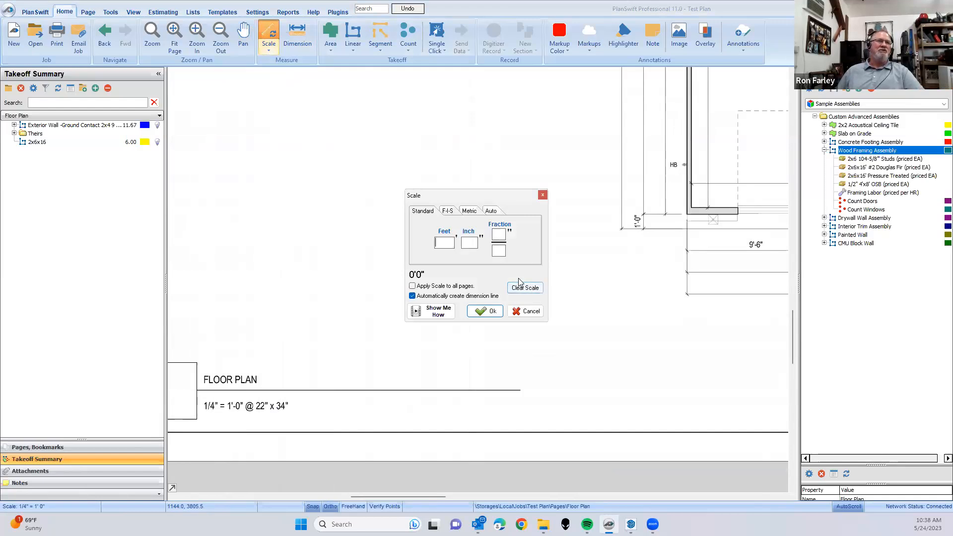
pyautogui.click(522, 290)
pyautogui.click(505, 264)
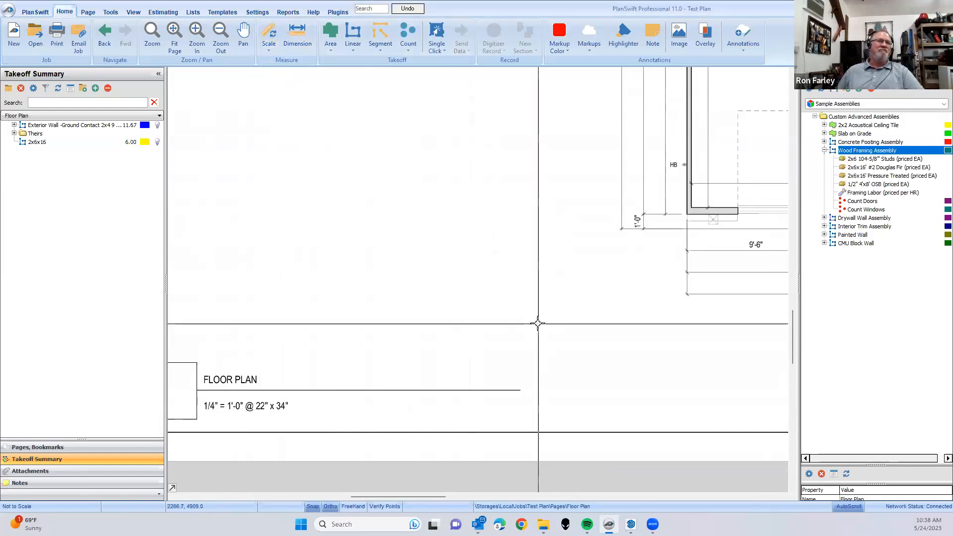
# - Try to use the Dimension tool near the garage front wall, declining to set the page scale each time
pyautogui.scroll(-5, 536, 323)
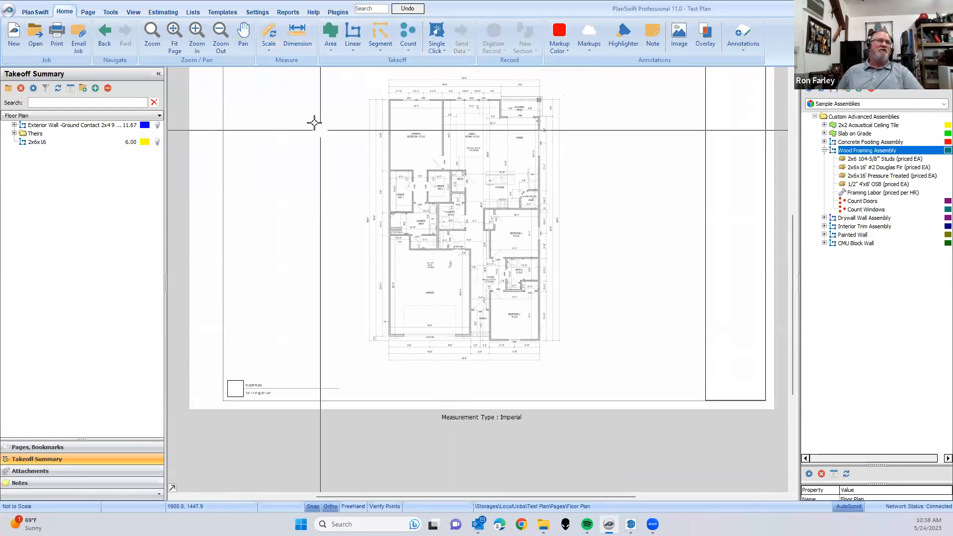
pyautogui.click(311, 37)
pyautogui.scroll(5, 400, 352)
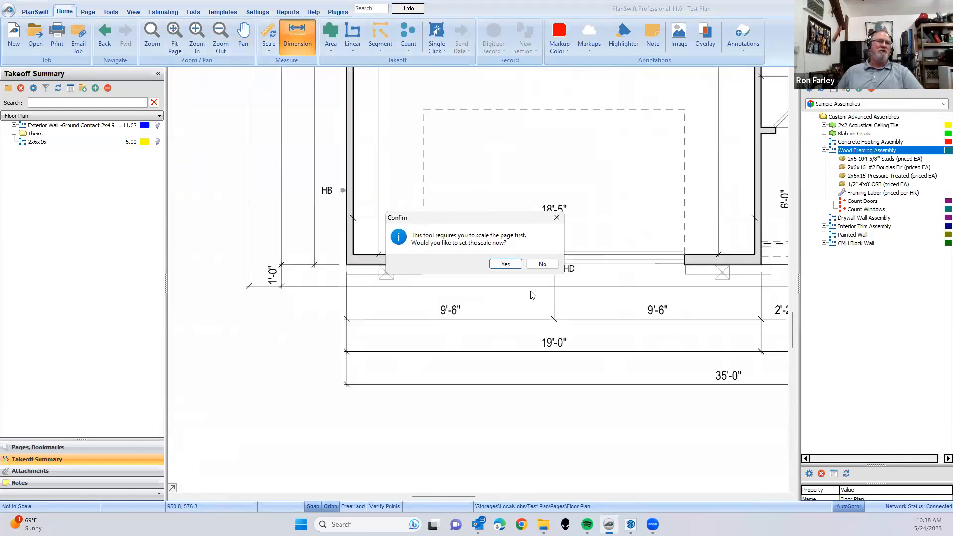
pyautogui.click(542, 265)
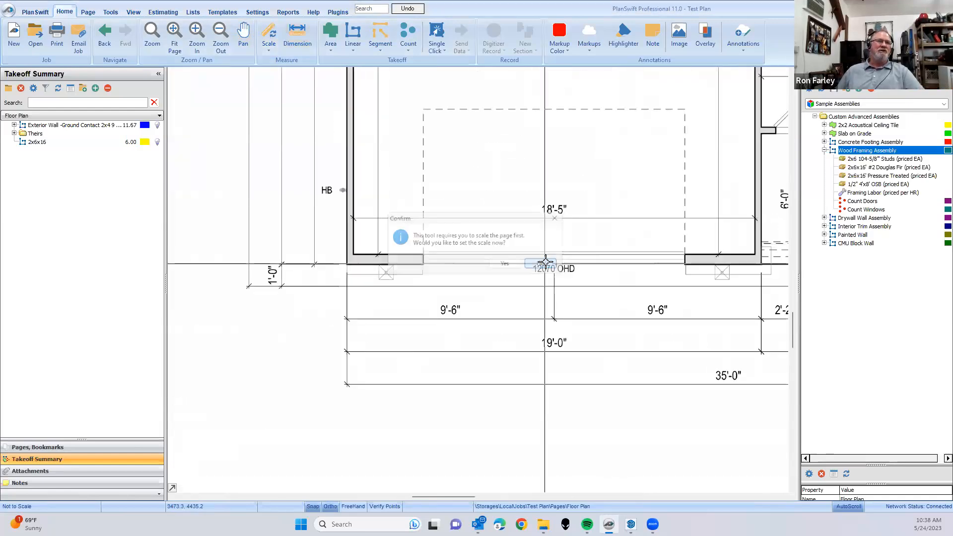
pyautogui.click(294, 29)
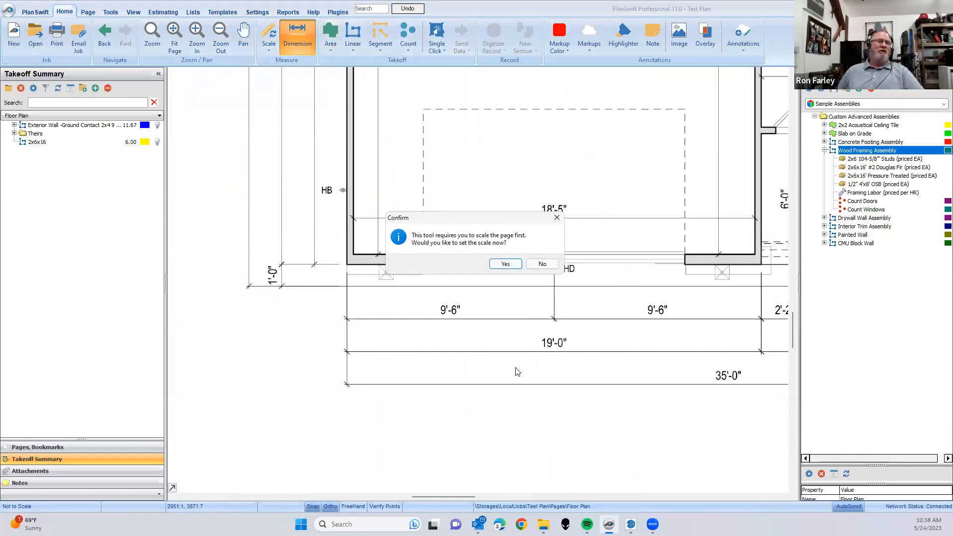
pyautogui.click(542, 263)
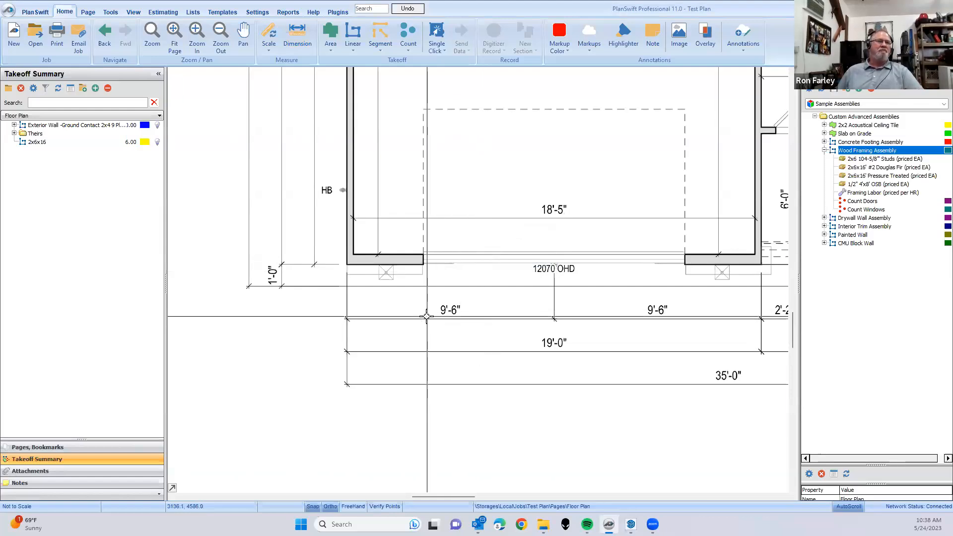
# - Start scaling the page from a known dimension, entering a length of 9 feet 6 inches
pyautogui.scroll(1, 425, 317)
pyautogui.click(268, 37)
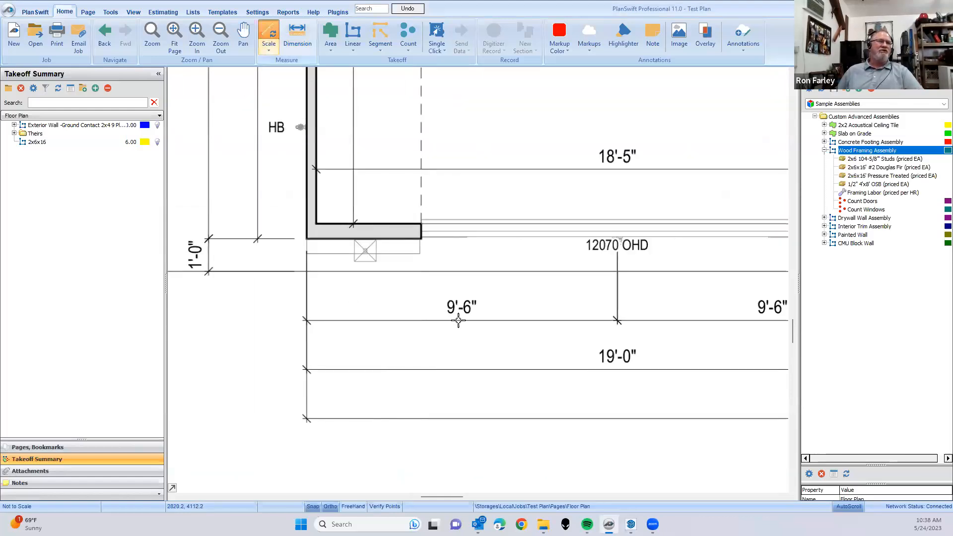
pyautogui.moveTo(482, 194); pyautogui.dragTo(476, 103)
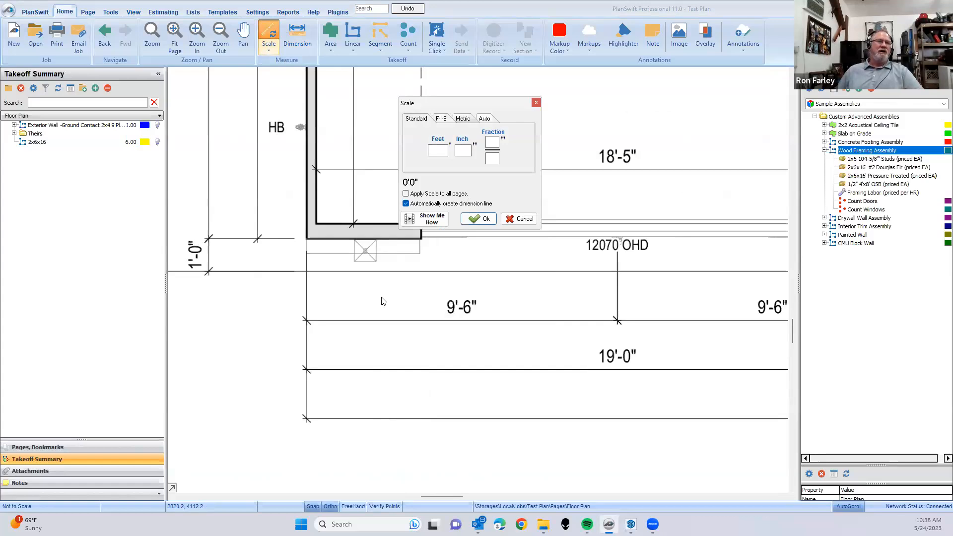
pyautogui.write('9')
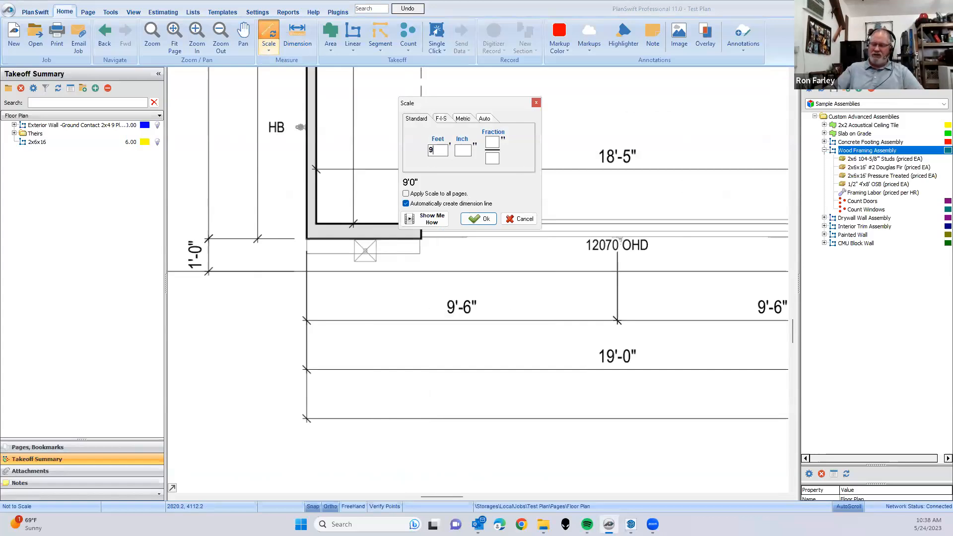
pyautogui.click(455, 150)
pyautogui.write('6')
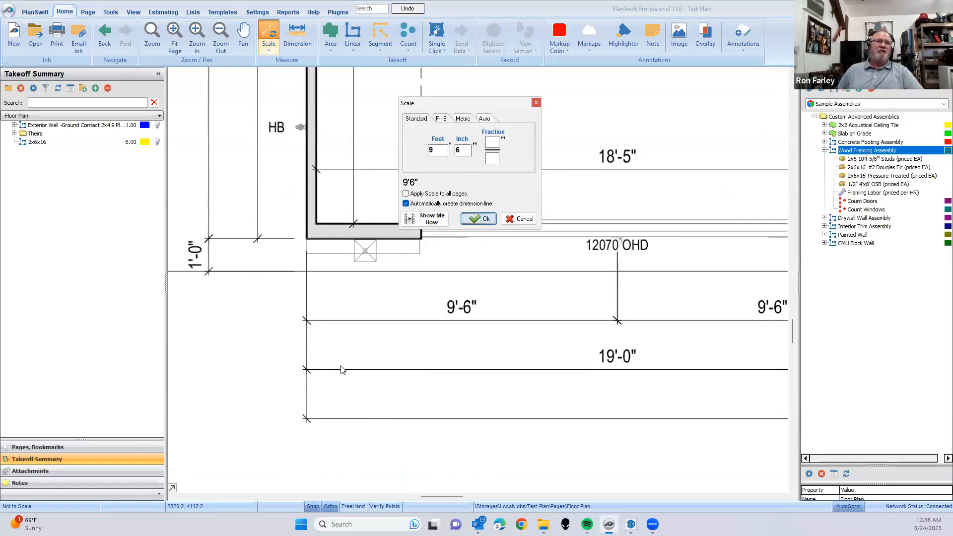
pyautogui.press('Return')
# - Mark both ends of the printed 9'-6" dimension below the garage's left half as the scaling points
pyautogui.scroll(5, 309, 341)
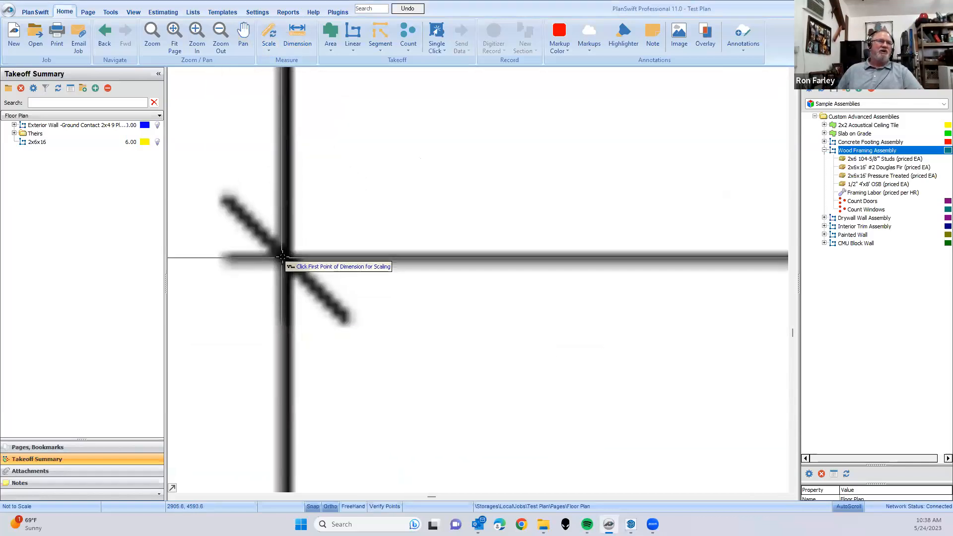
pyautogui.click(283, 258)
pyautogui.scroll(-5, 297, 261)
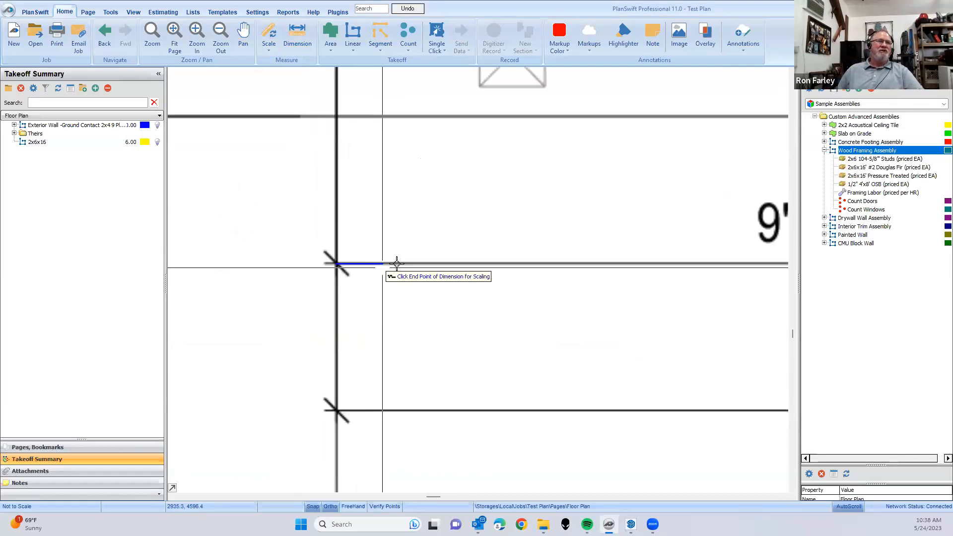
pyautogui.scroll(-5, 396, 263)
pyautogui.scroll(5, 602, 268)
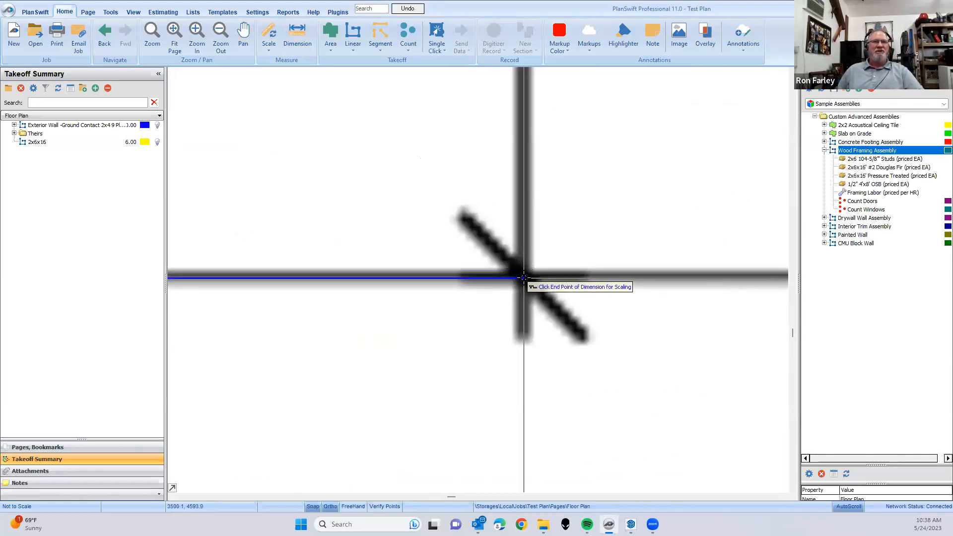
pyautogui.click(524, 278)
pyautogui.scroll(-5, 531, 336)
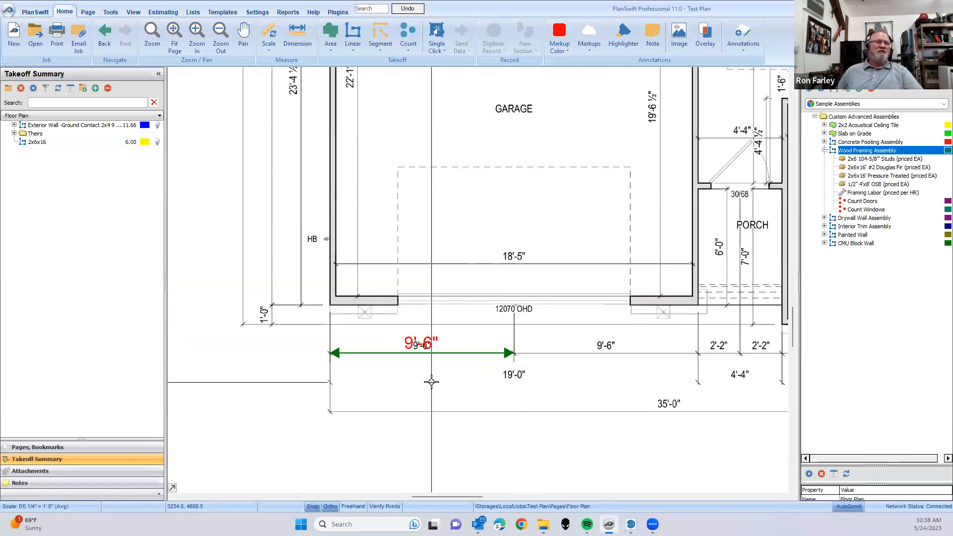
# - Start a second scaling measurement with a known length of 1 foot and automatic dimension line creation
pyautogui.moveTo(314, 291); pyautogui.dragTo(335, 333)
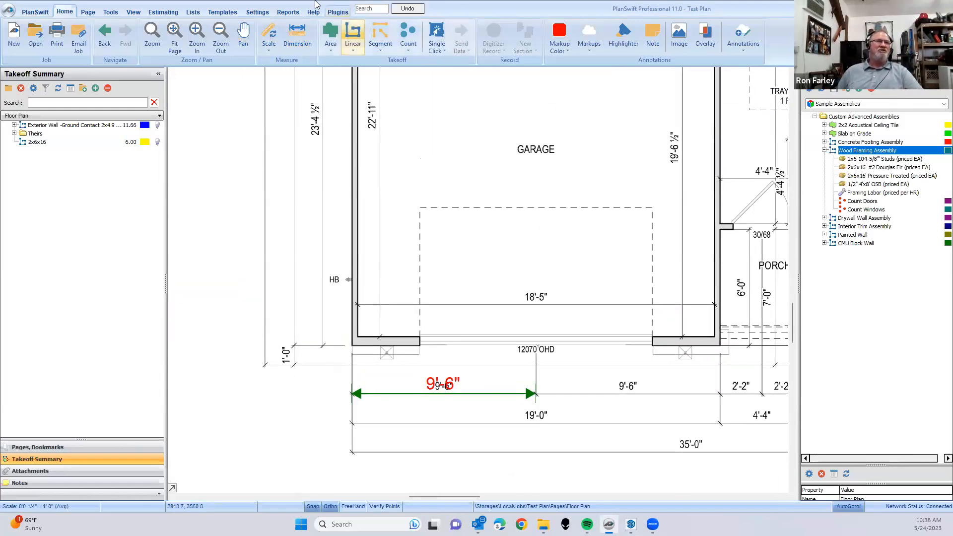
pyautogui.click(268, 38)
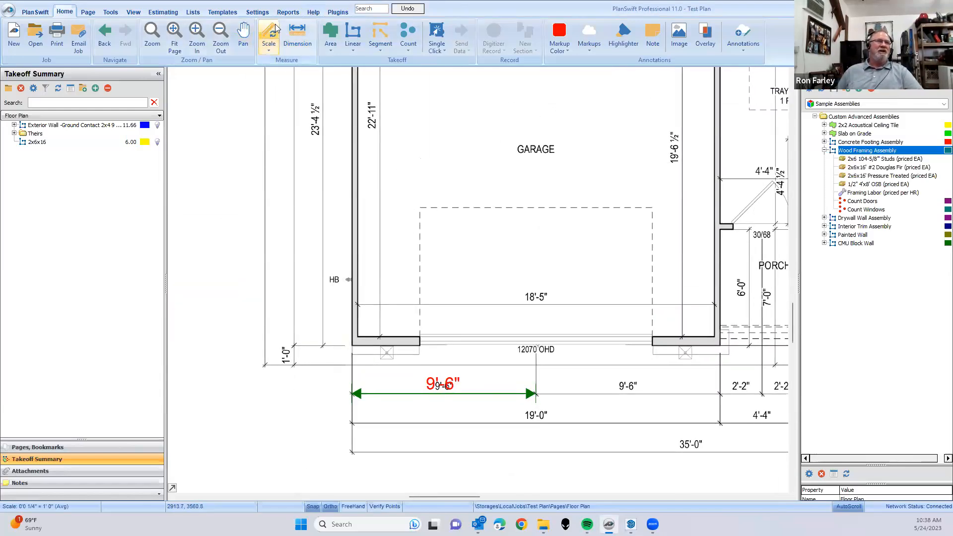
pyautogui.click(308, 365)
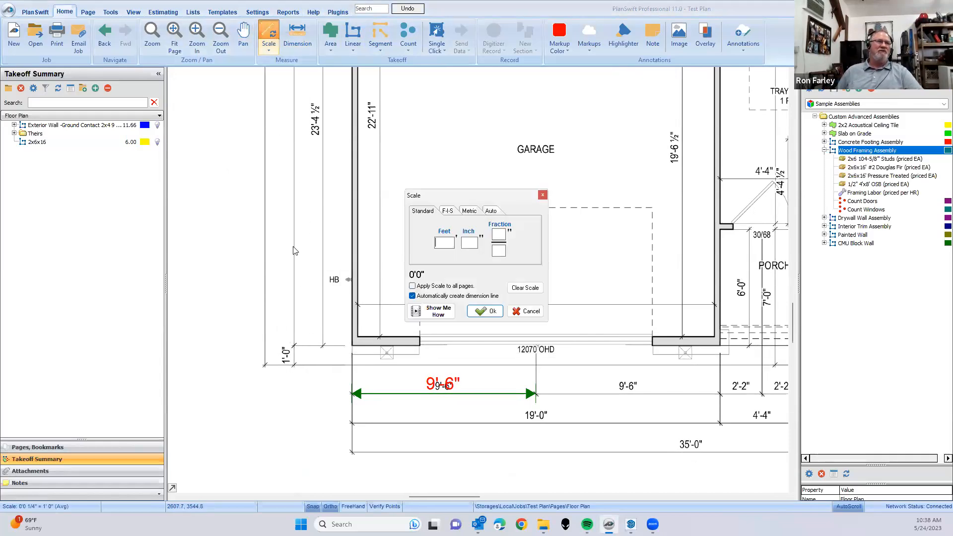
pyautogui.write('1')
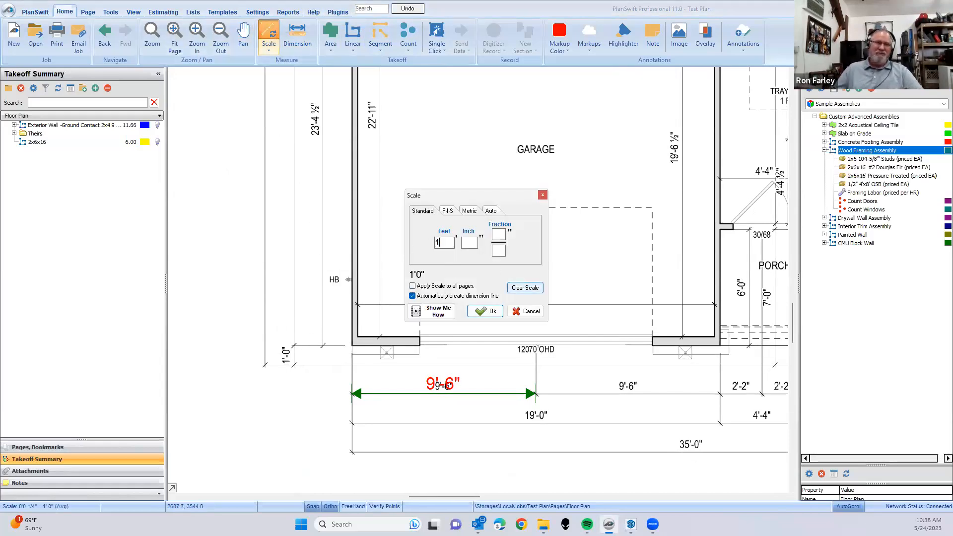
pyautogui.click(486, 311)
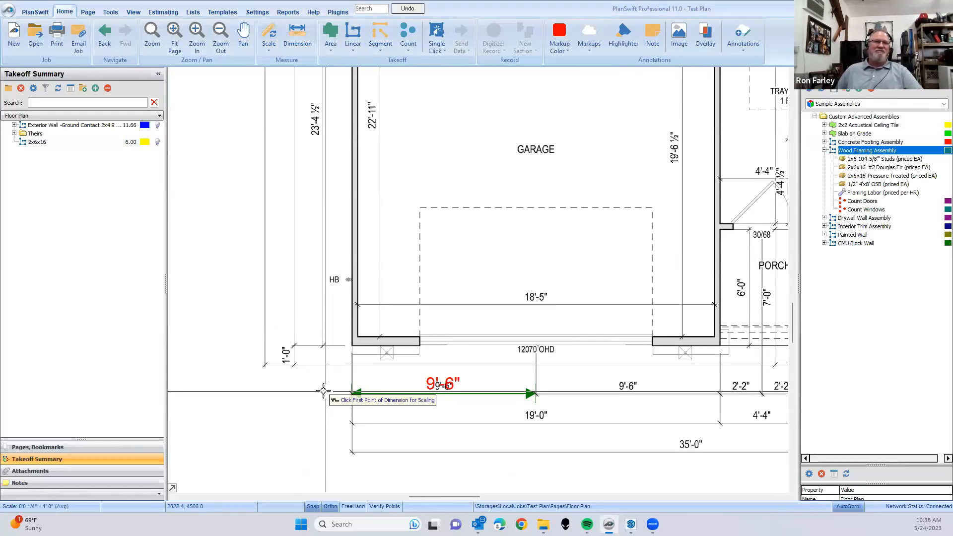
# - Mark the lower and upper ends of the vertical 1'-0" dimension beside the garage corner as the scaling points
pyautogui.scroll(5, 285, 358)
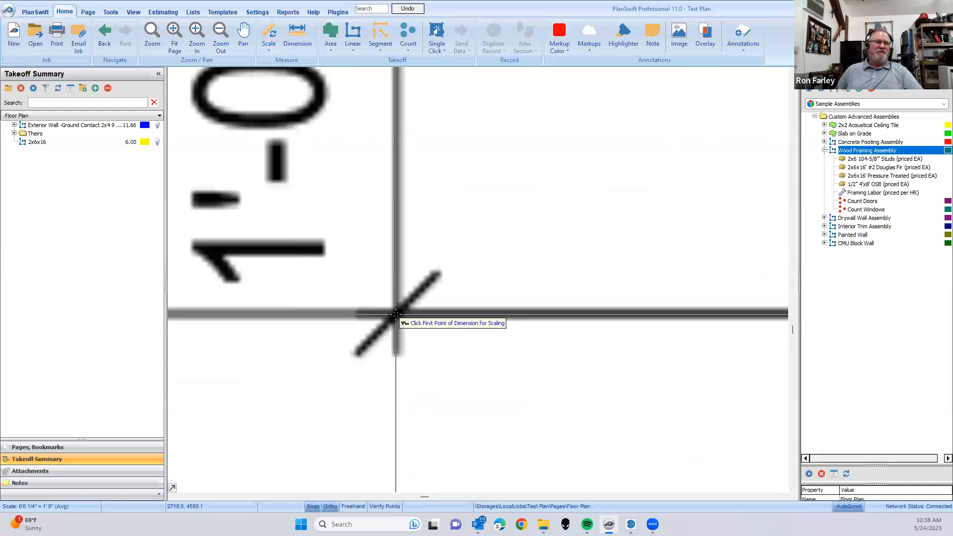
pyautogui.click(396, 315)
pyautogui.scroll(-3, 397, 199)
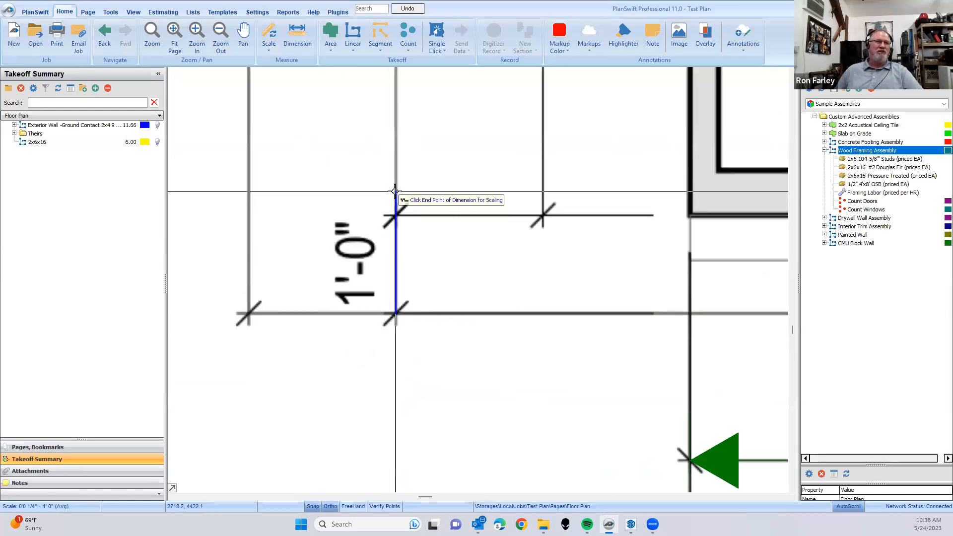
pyautogui.scroll(4, 404, 213)
pyautogui.click(406, 210)
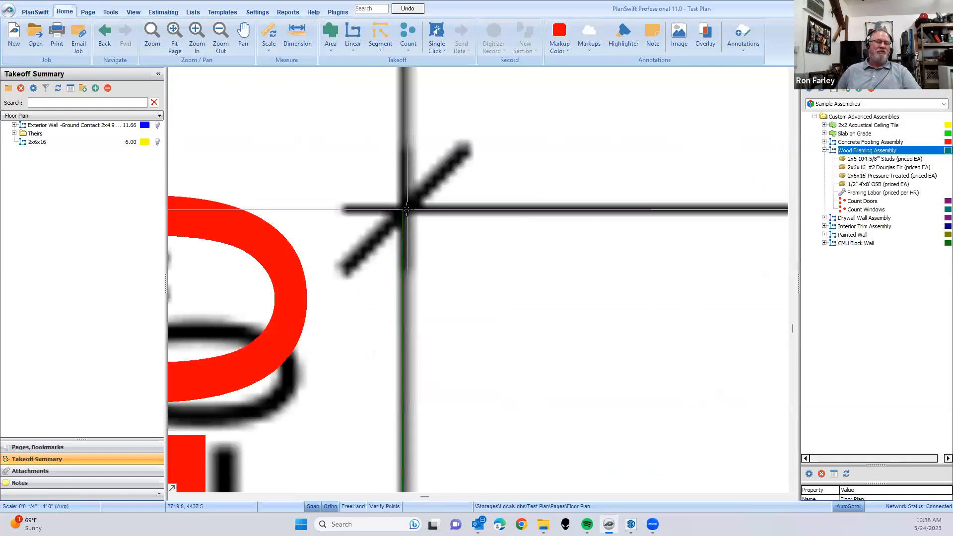
pyautogui.scroll(-5, 437, 308)
# - Check the scale note under the floor plan title and set the page to the preset scale 1/4" = 1' 0"
pyautogui.scroll(-4, 483, 383)
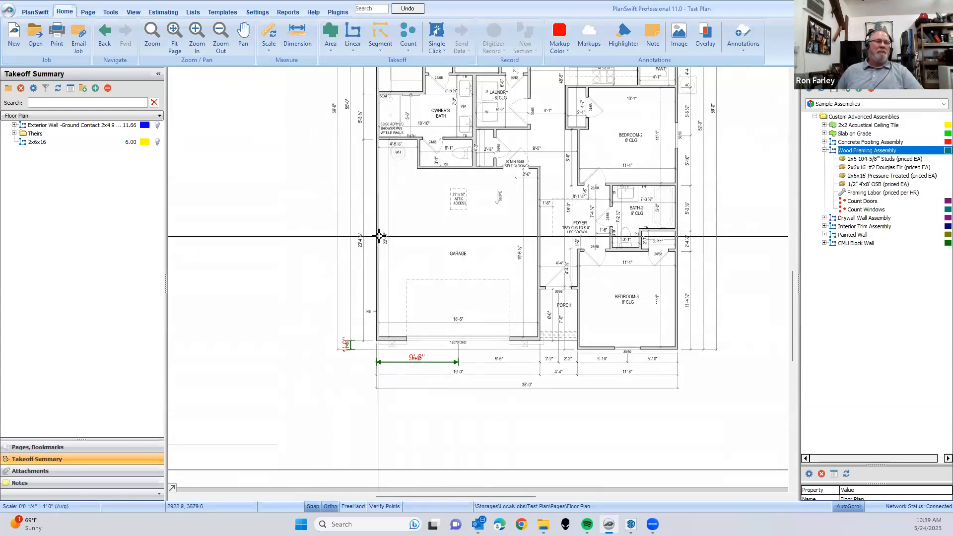
pyautogui.scroll(-2, 379, 234)
pyautogui.moveTo(466, 283); pyautogui.dragTo(462, 281)
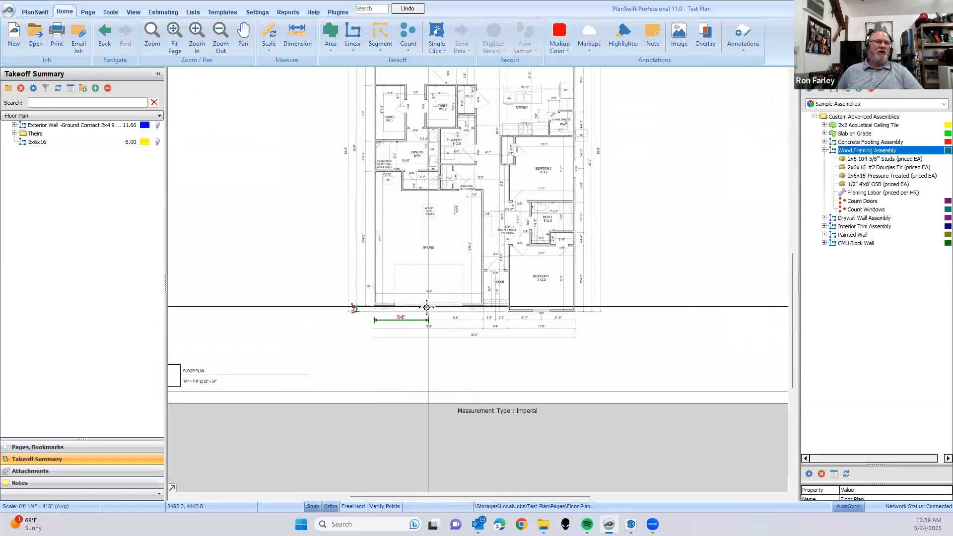
pyautogui.moveTo(253, 367); pyautogui.dragTo(277, 369)
pyautogui.scroll(3, 258, 379)
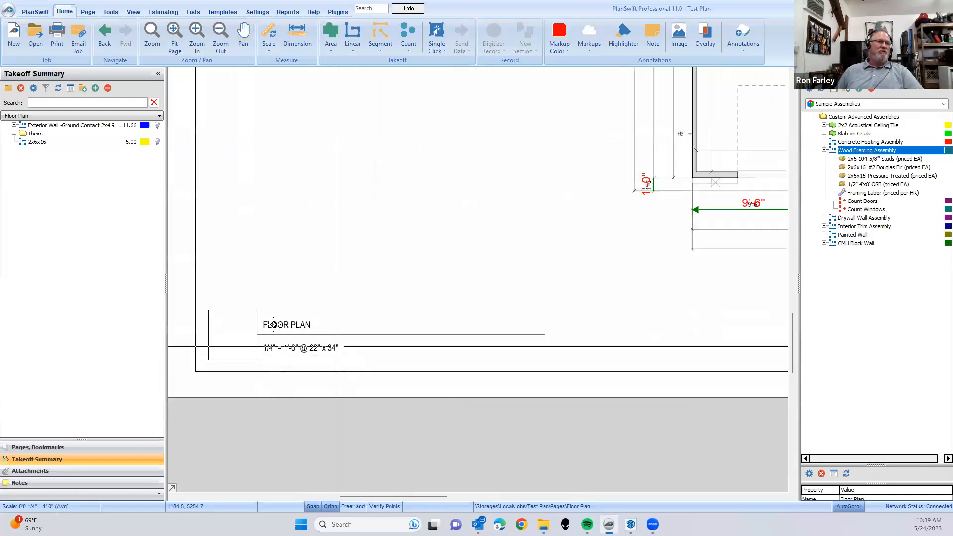
pyautogui.click(270, 50)
pyautogui.click(289, 156)
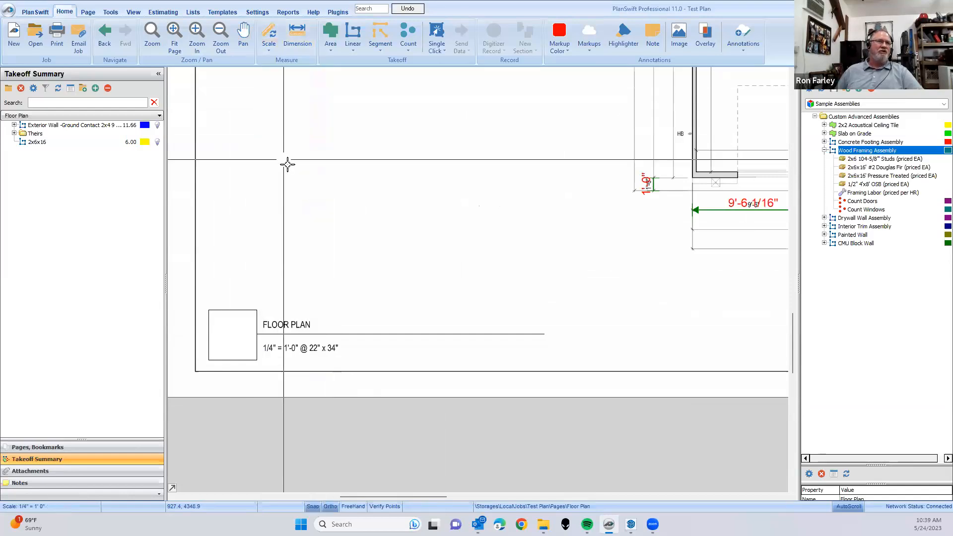
# - Compare the horizontal and vertical scaling dimension lines at the garage with the plan's printed dimensions
pyautogui.moveTo(514, 236); pyautogui.dragTo(378, 246)
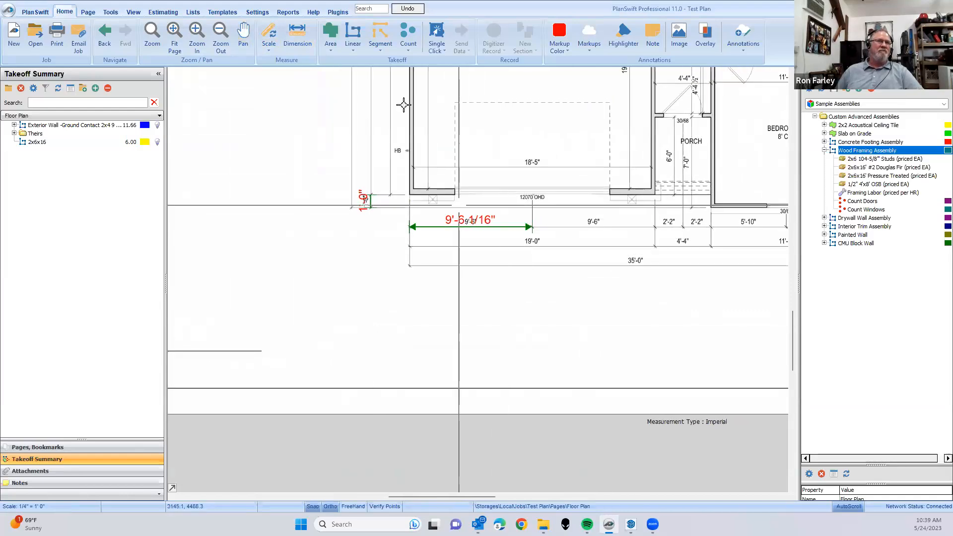
pyautogui.scroll(5, 461, 222)
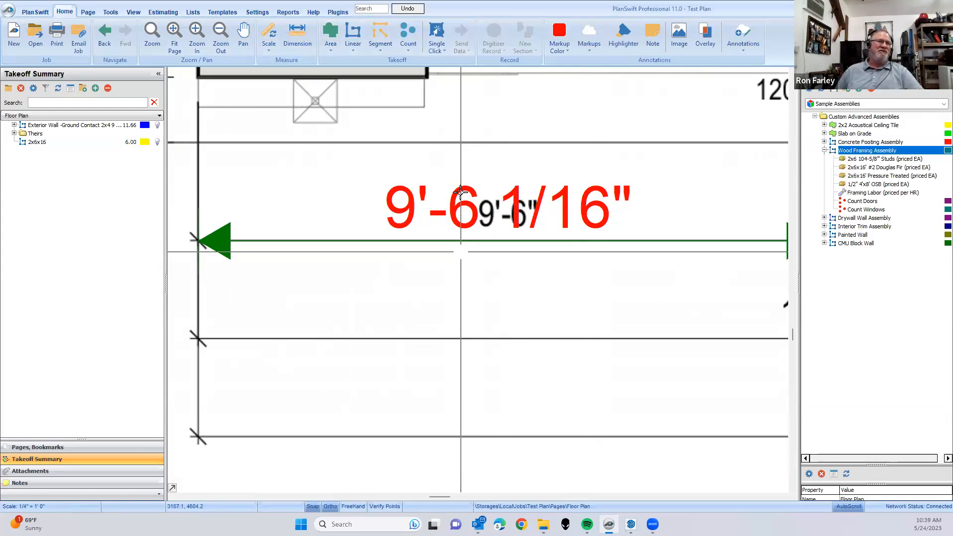
pyautogui.scroll(-3, 394, 216)
pyautogui.moveTo(418, 215); pyautogui.dragTo(405, 268)
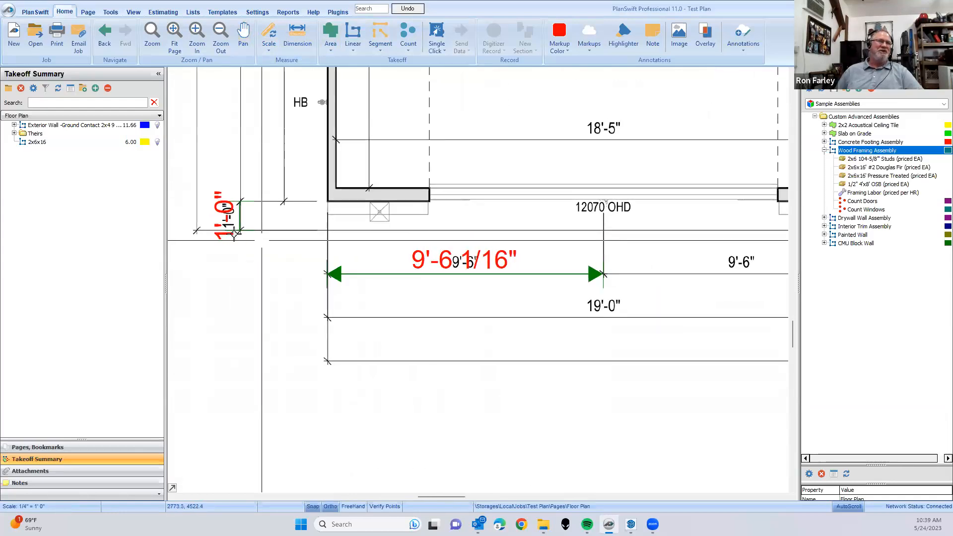
pyautogui.scroll(4, 243, 197)
pyautogui.scroll(-5, 378, 226)
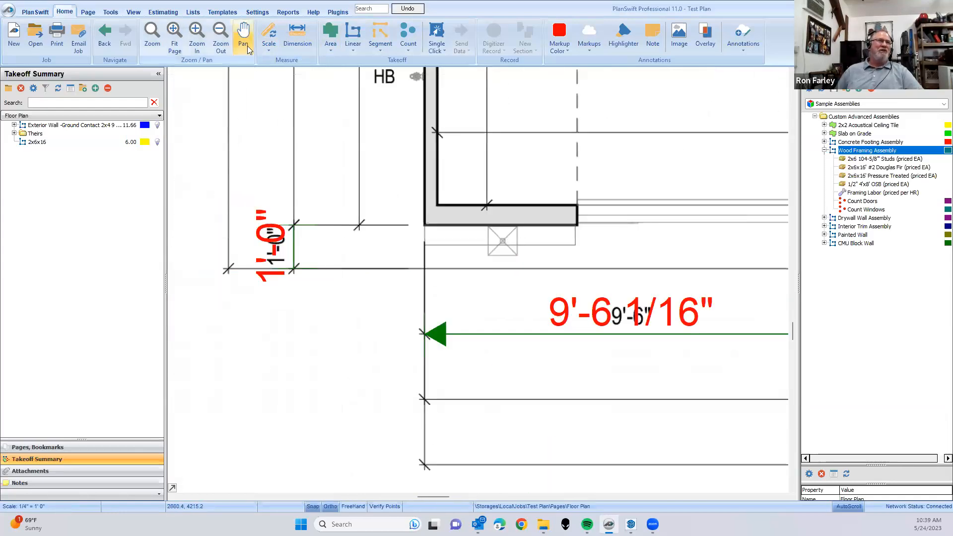
pyautogui.moveTo(438, 374); pyautogui.dragTo(347, 366)
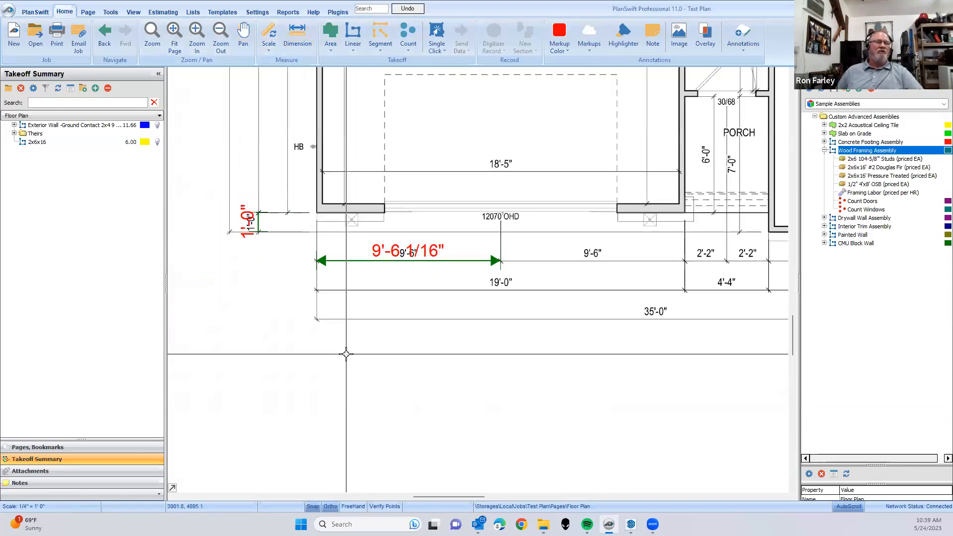
# - Dimension the full garage width along the printed 19'-0" dimension line
pyautogui.click(297, 35)
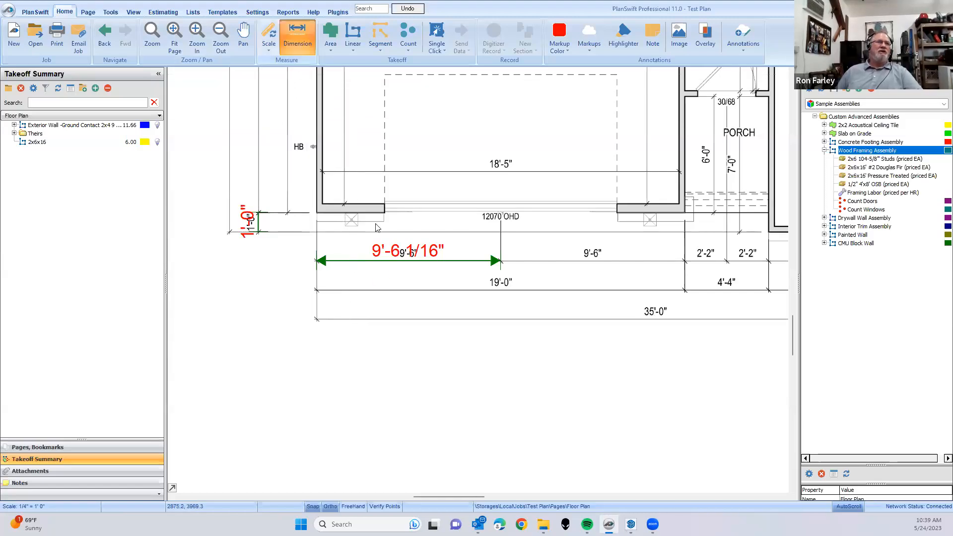
pyautogui.scroll(3, 324, 293)
pyautogui.scroll(3, 321, 291)
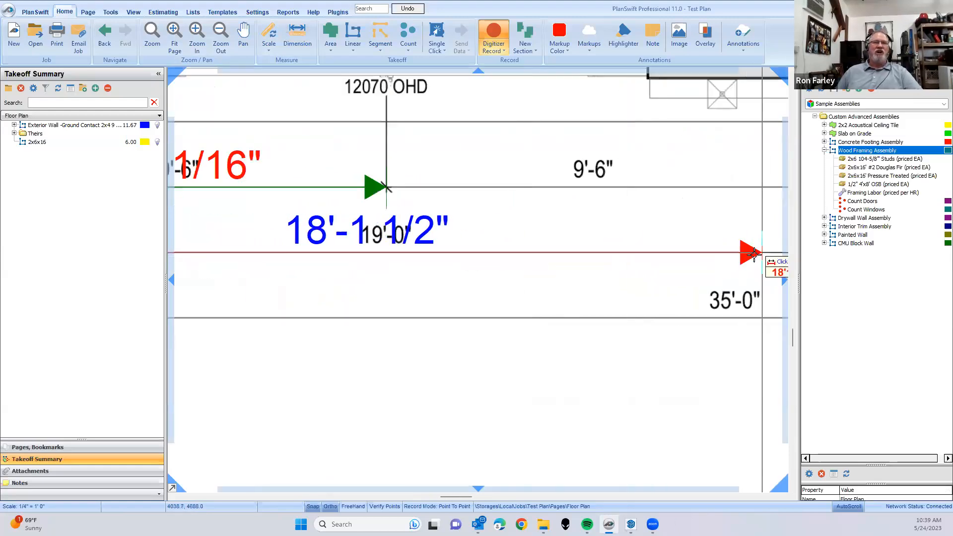
pyautogui.scroll(3, 465, 270)
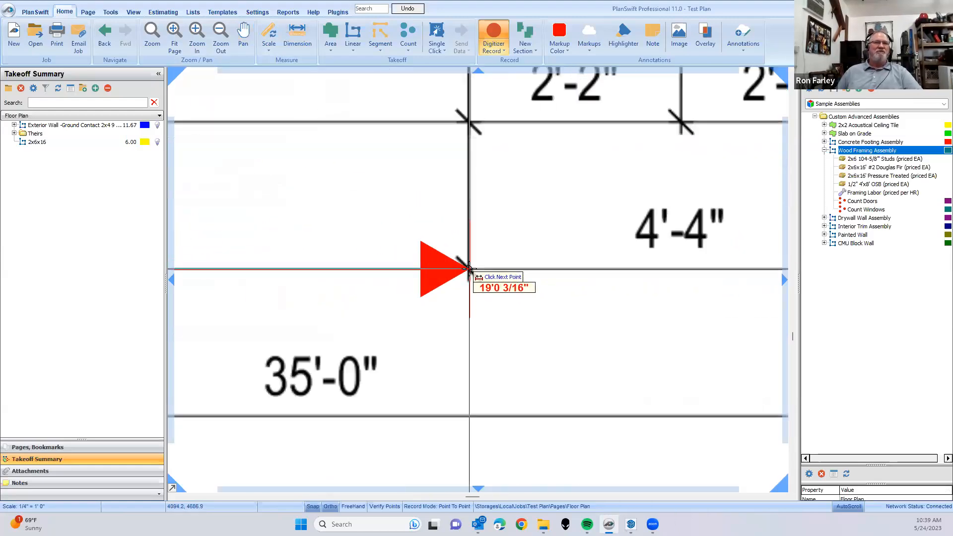
pyautogui.click(468, 269)
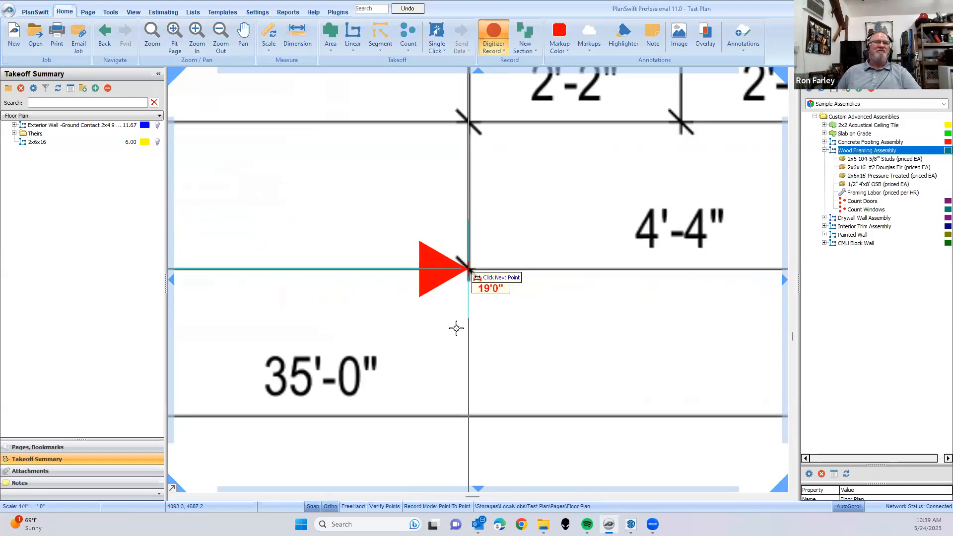
# - Move the new garage width dimension line just below the printed 19'-0" line and deselect it
pyautogui.scroll(-10, 443, 339)
pyautogui.moveTo(406, 375); pyautogui.dragTo(417, 364)
pyautogui.scroll(2, 399, 321)
pyautogui.scroll(4, 400, 316)
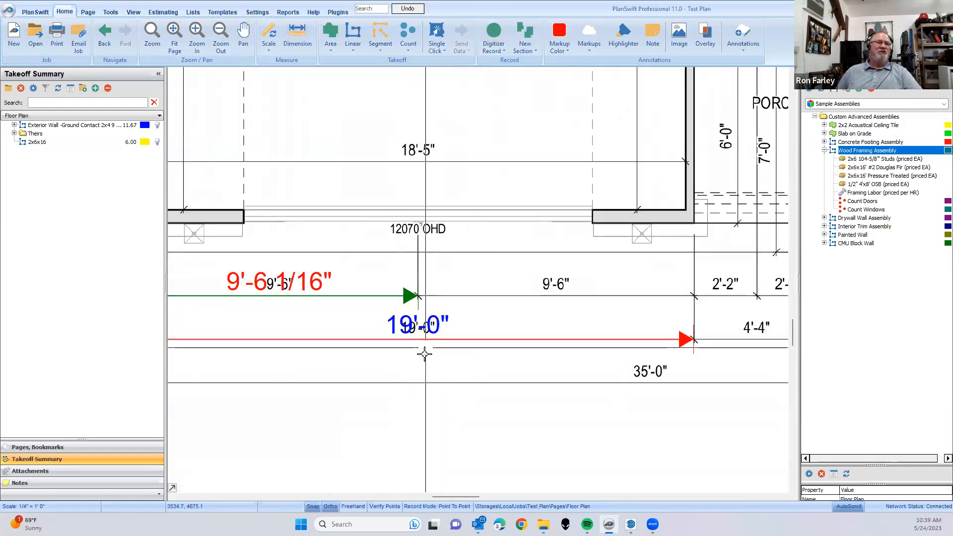
pyautogui.click(431, 370)
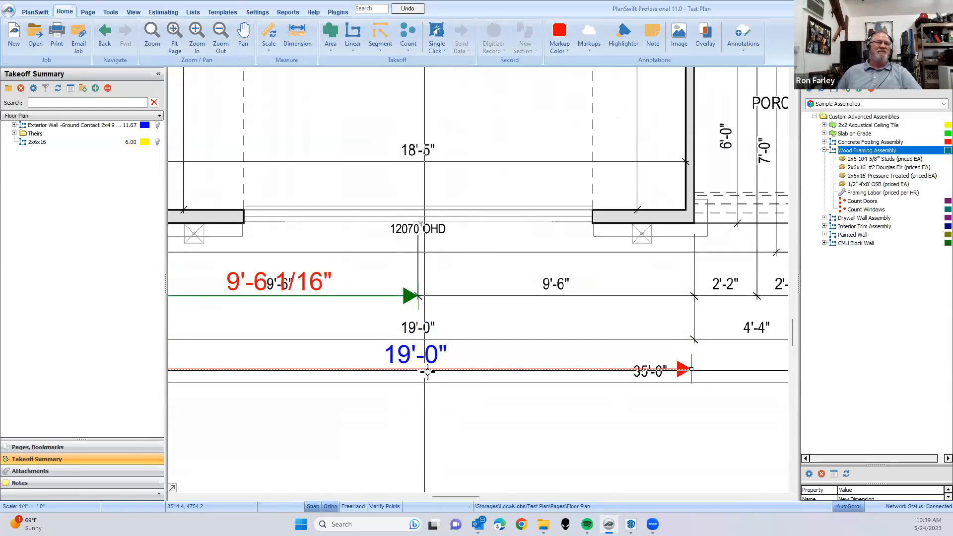
pyautogui.click(514, 458)
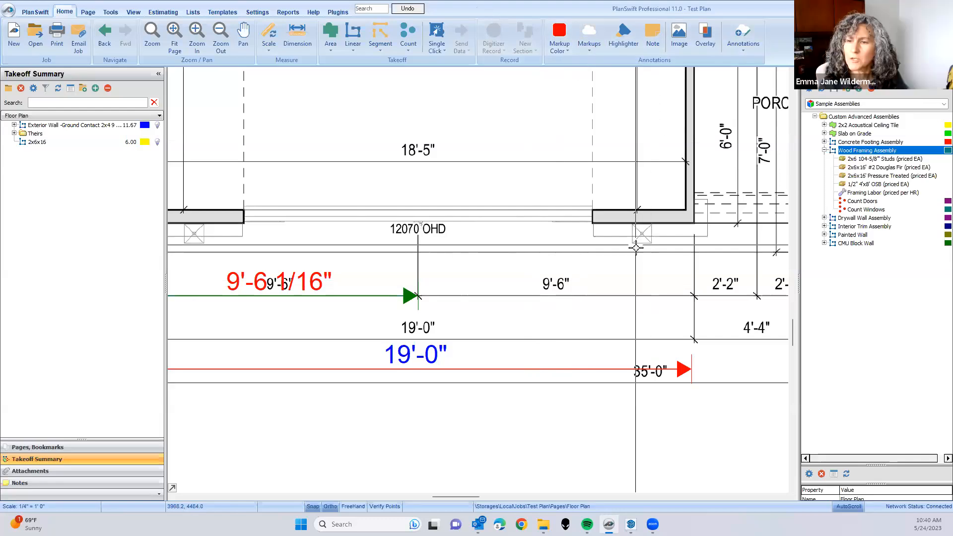
pyautogui.scroll(-6, 570, 278)
pyautogui.moveTo(570, 279); pyautogui.dragTo(456, 434)
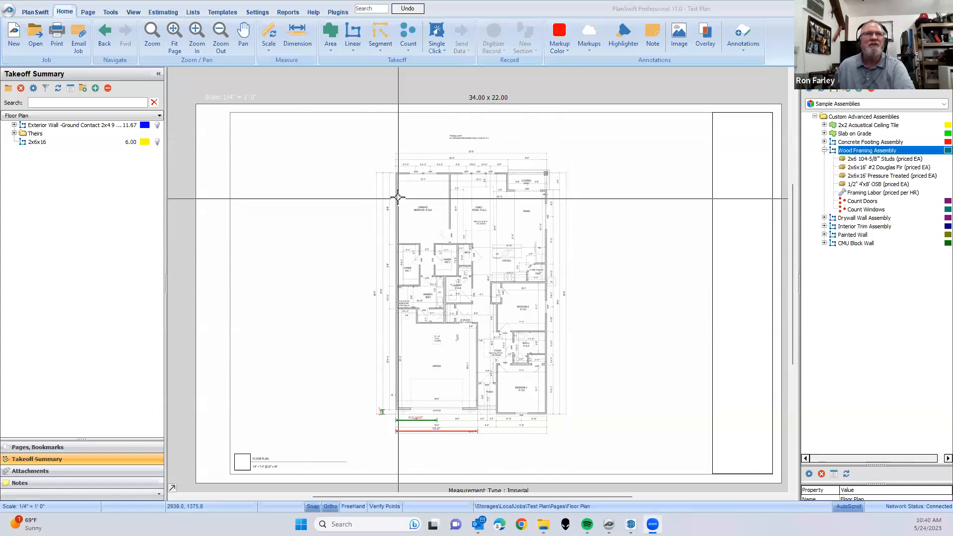
pyautogui.scroll(3, 426, 308)
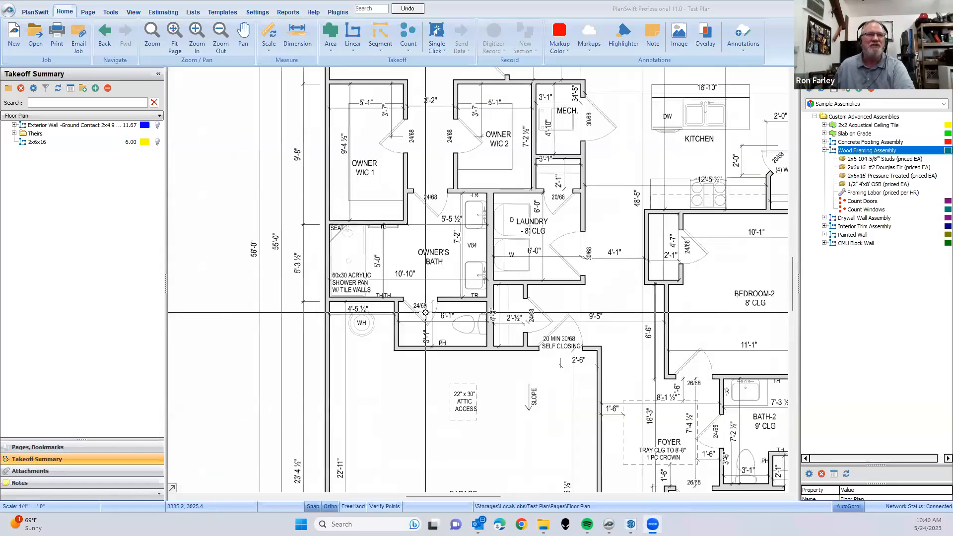
pyautogui.moveTo(395, 237); pyautogui.dragTo(439, 415)
pyautogui.moveTo(395, 263); pyautogui.dragTo(427, 159)
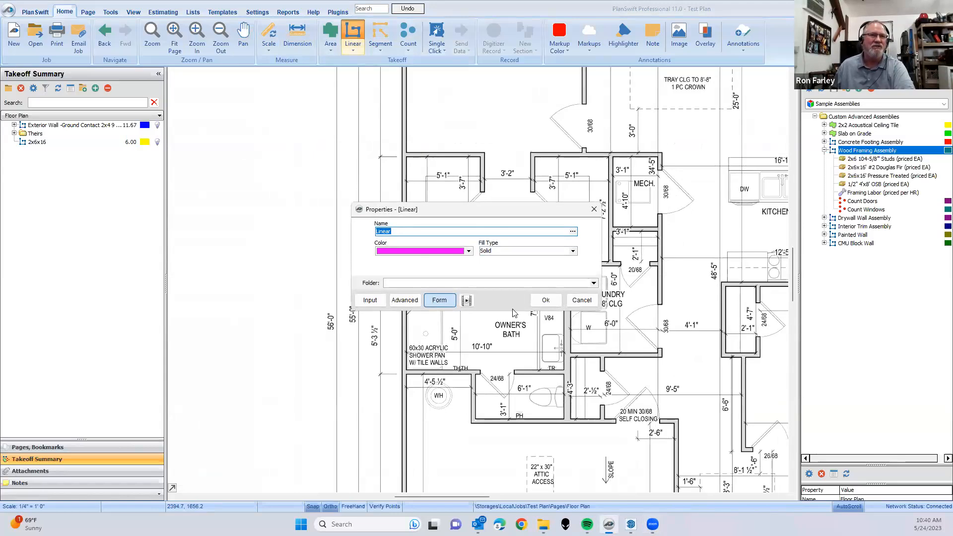
pyautogui.moveTo(461, 209); pyautogui.dragTo(221, 128)
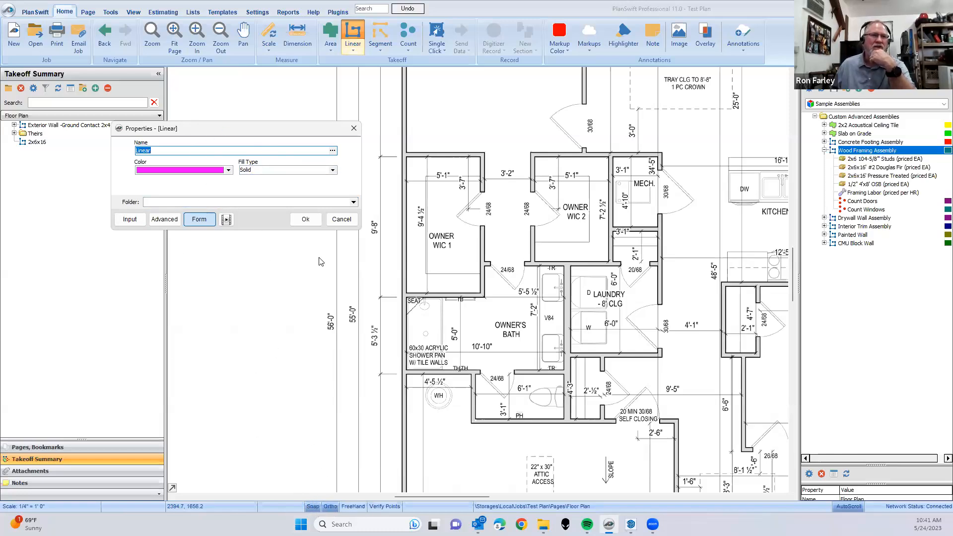
pyautogui.click(341, 220)
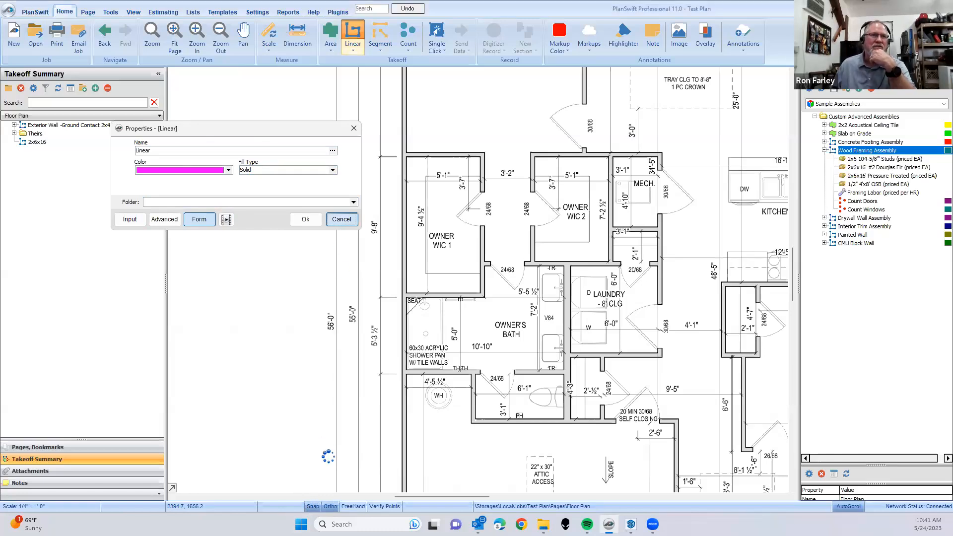
# - Turn off Snap and Ortho and create a new linear takeoff named Linear with a cyan color and Solid fill
pyautogui.click(315, 509)
pyautogui.click(330, 509)
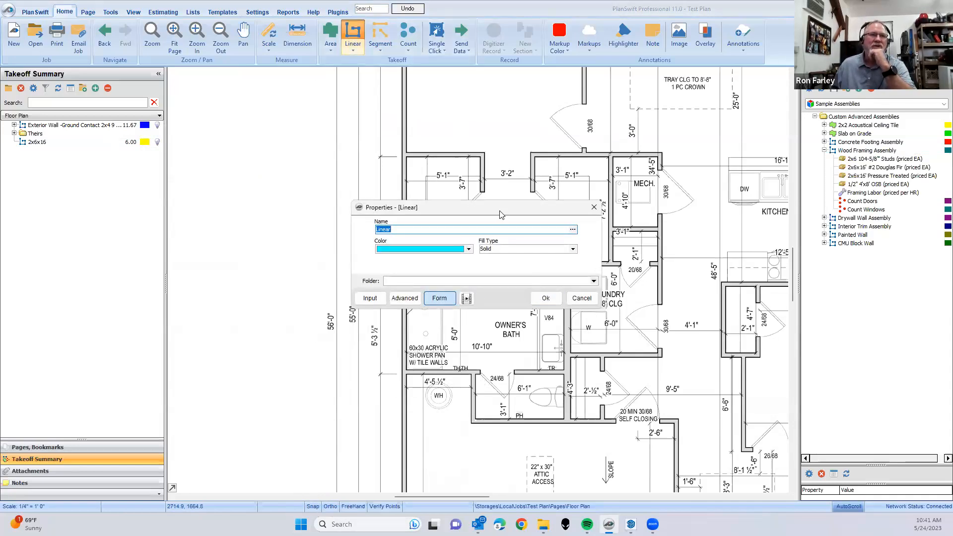
pyautogui.moveTo(500, 215); pyautogui.dragTo(283, 135)
pyautogui.click(330, 220)
# - With Ortho turned back on, trace the exterior wall beside Owner WIC 1 as a vertical line about 9'7" long
pyautogui.click(402, 296)
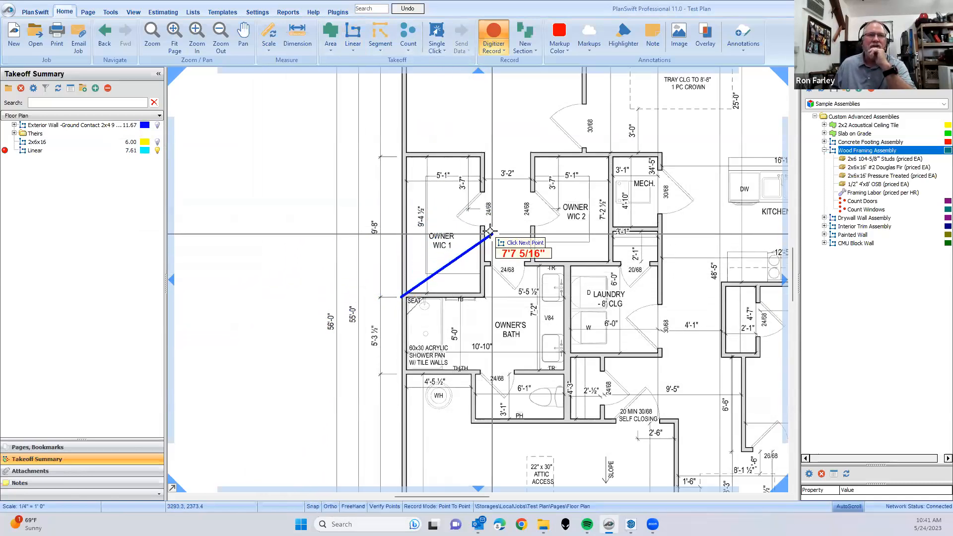
pyautogui.click(328, 508)
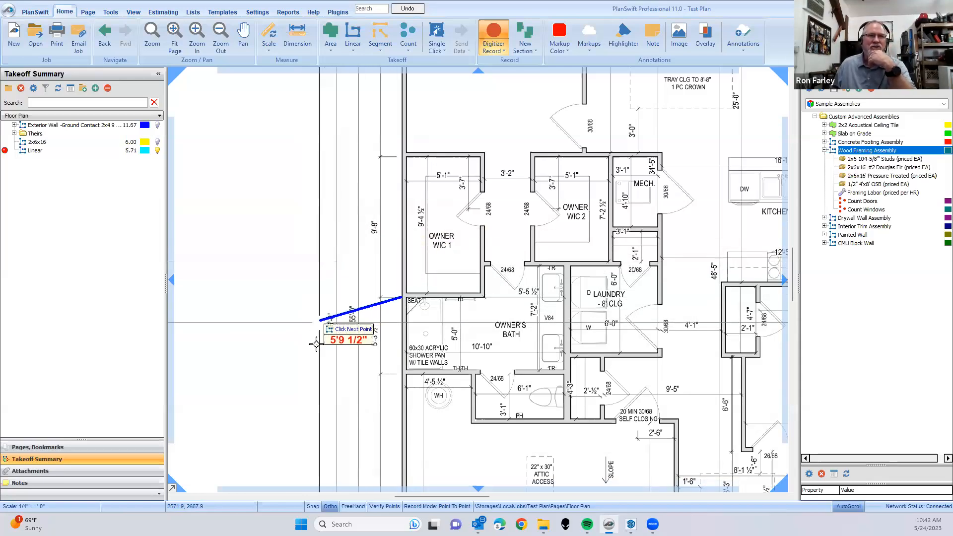
pyautogui.click(403, 158)
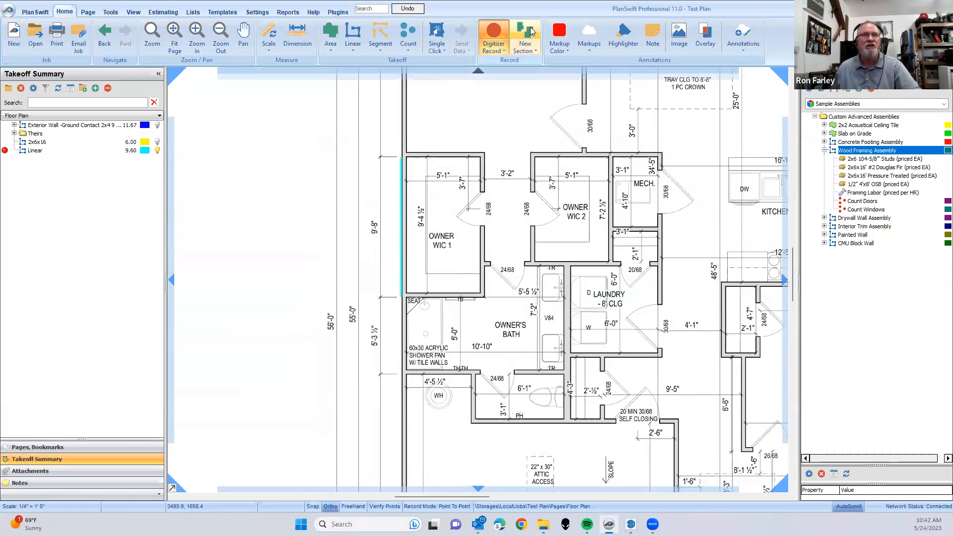
# - Turn on Snap, trace the remaining three walls of Owner WIC 1 back to the starting point, and end the recording
pyautogui.press('n')
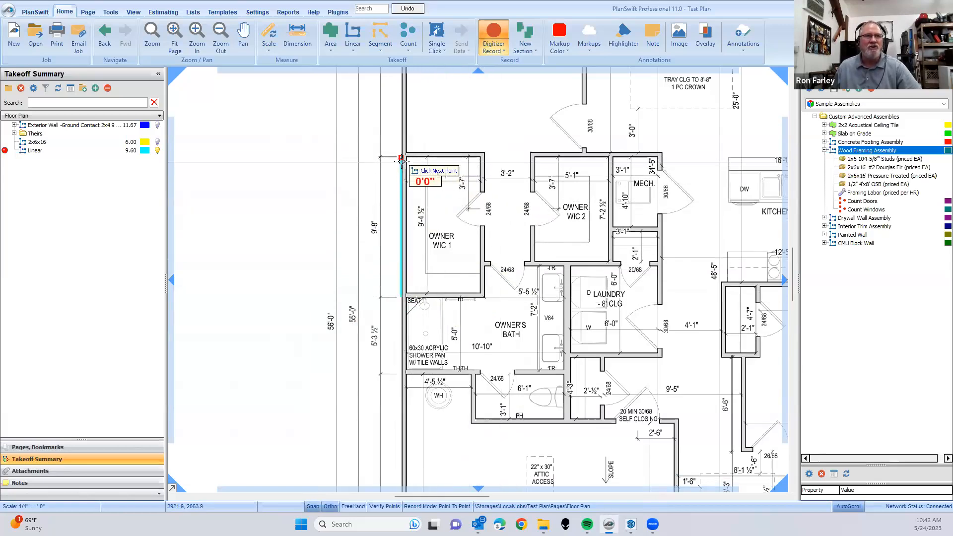
pyautogui.click(480, 158)
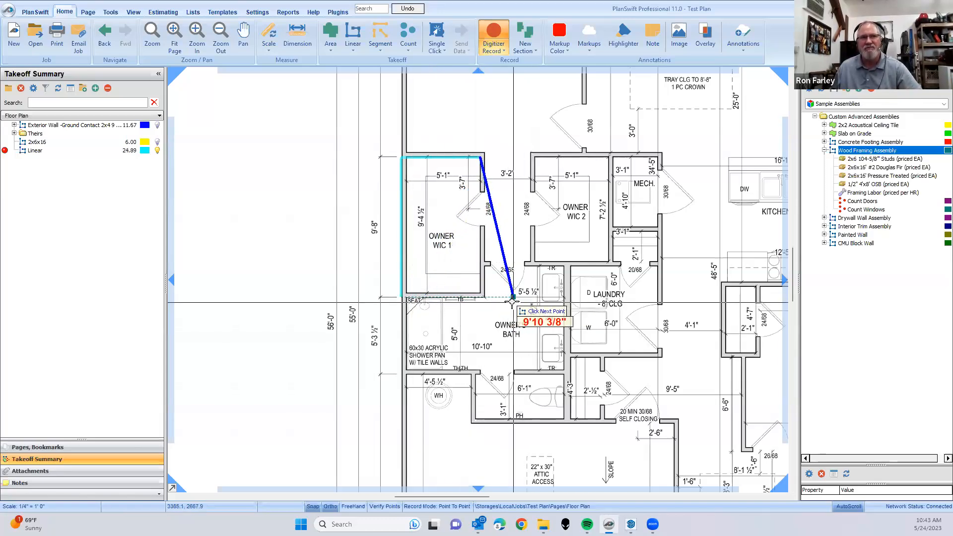
pyautogui.click(480, 297)
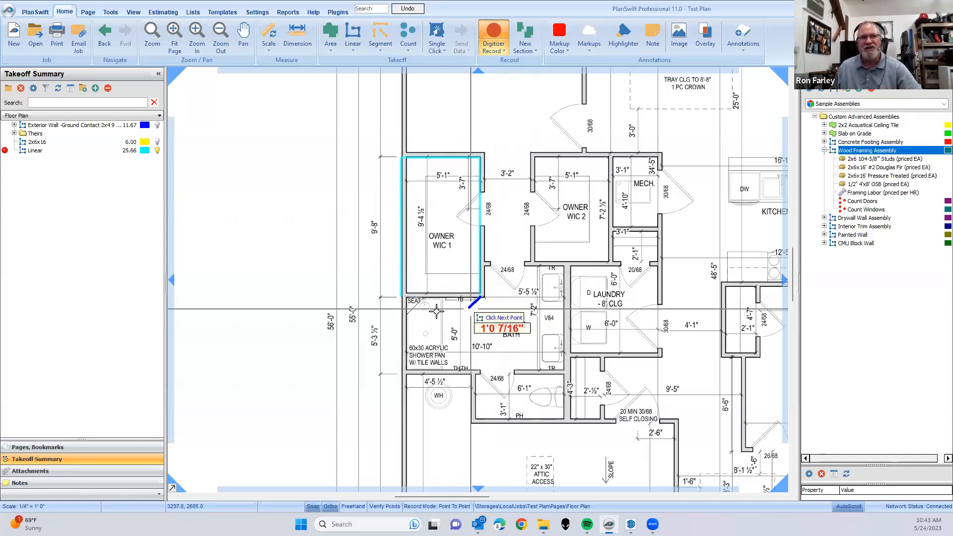
pyautogui.click(402, 300)
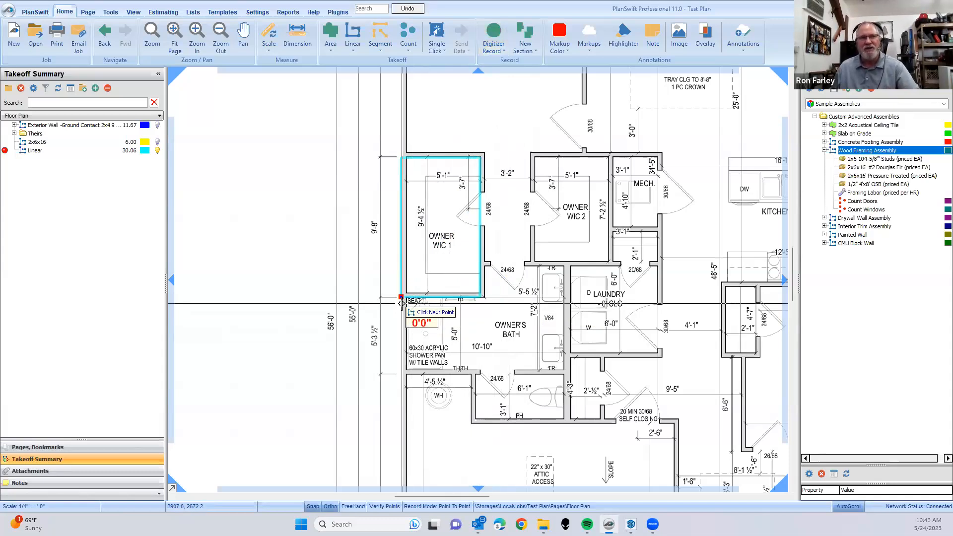
pyautogui.press('Escape')
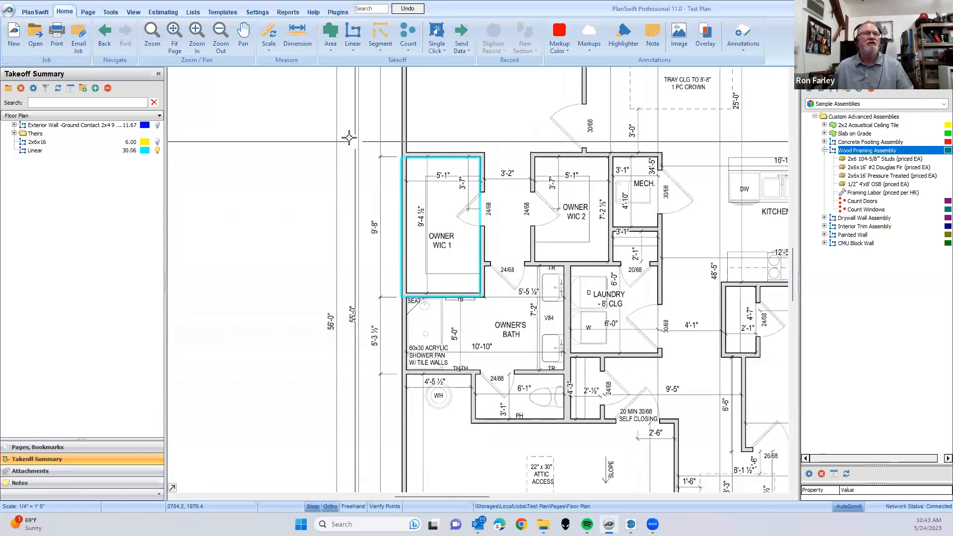
# - Duplicate the Linear takeoff and change the copy's color to red
pyautogui.rightClick(33, 152)
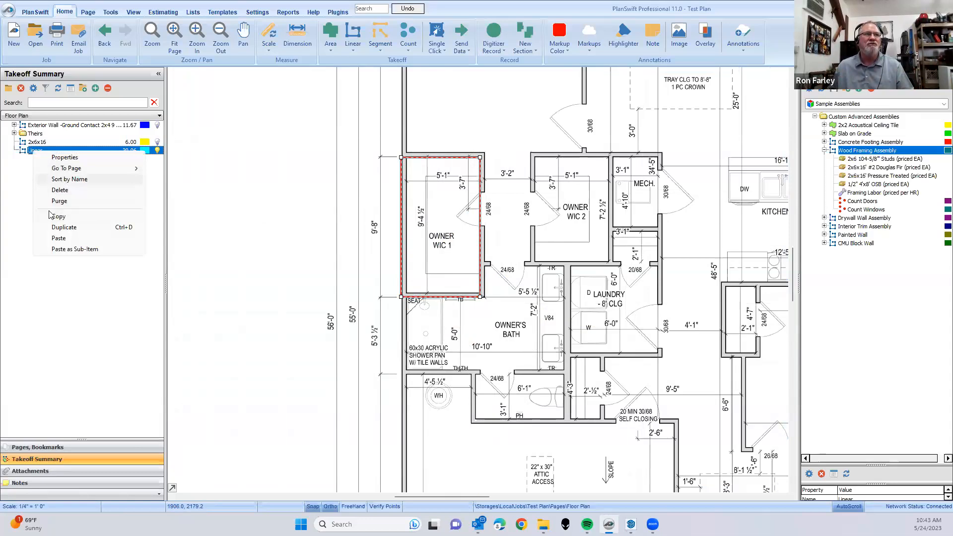
pyautogui.click(44, 227)
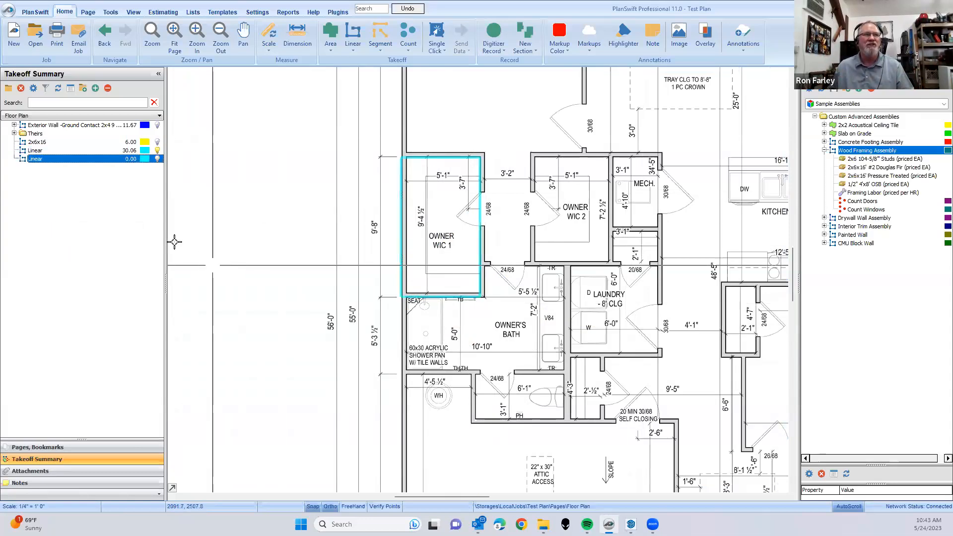
pyautogui.doubleClick(33, 160)
pyautogui.click(540, 293)
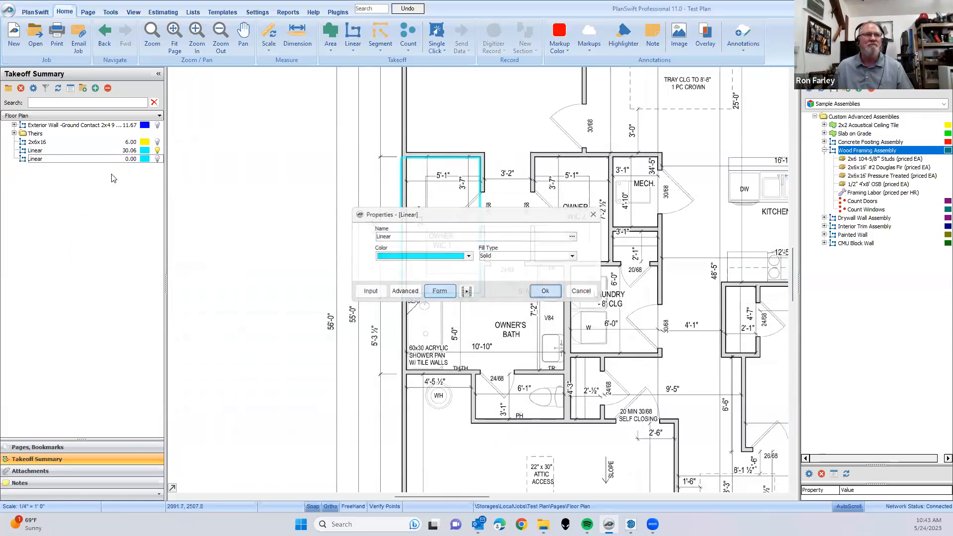
pyautogui.click(145, 159)
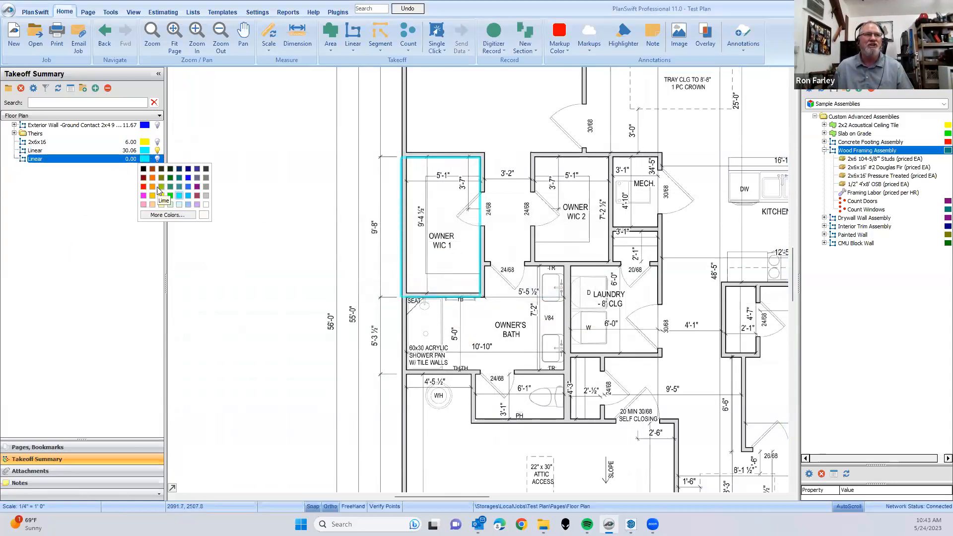
pyautogui.click(143, 186)
# - Record an exact 9'8" line at a 90.00 angle in the red takeoff, along the printed 9'-8" dimension beside Owner WIC 1
pyautogui.press('r')
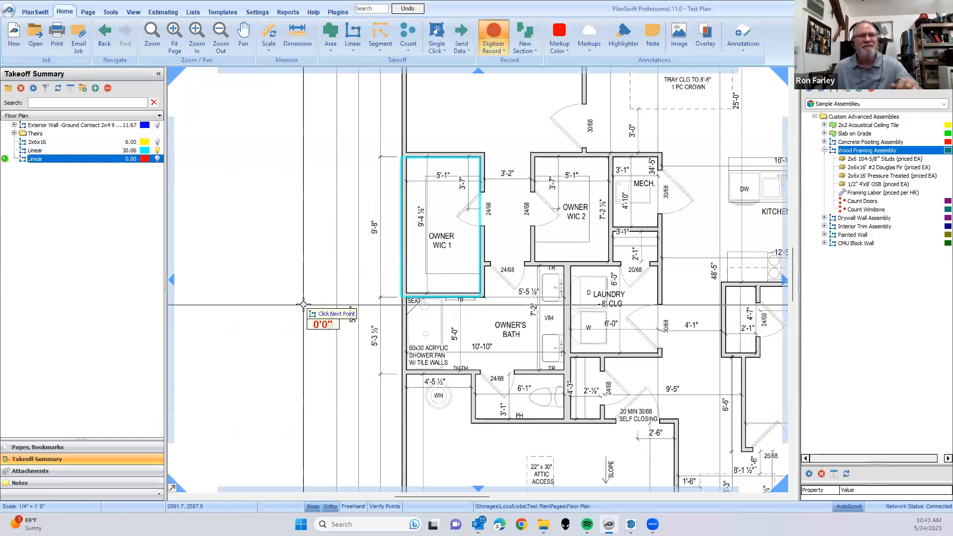
pyautogui.scroll(2, 392, 315)
pyautogui.scroll(-1, 390, 297)
pyautogui.moveTo(368, 317); pyautogui.dragTo(393, 378)
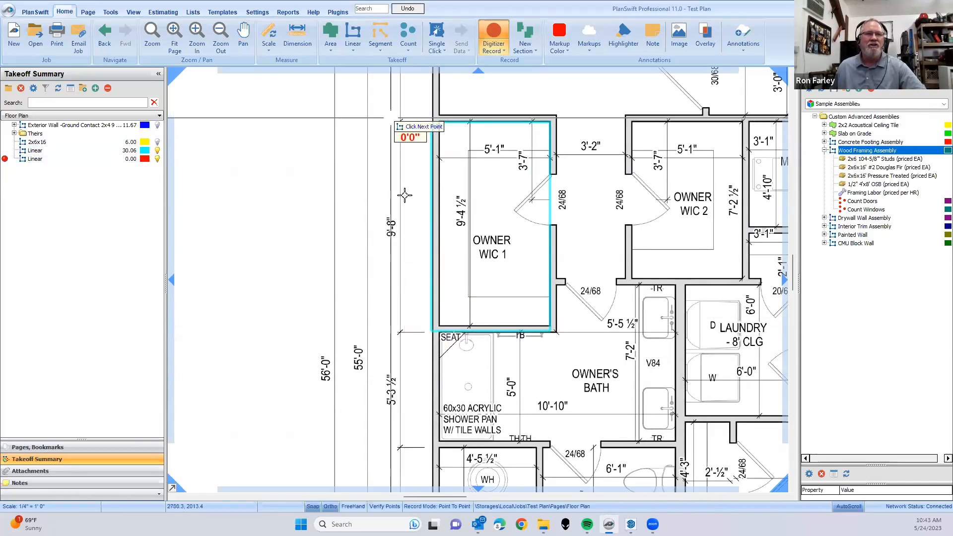
pyautogui.scroll(4, 401, 333)
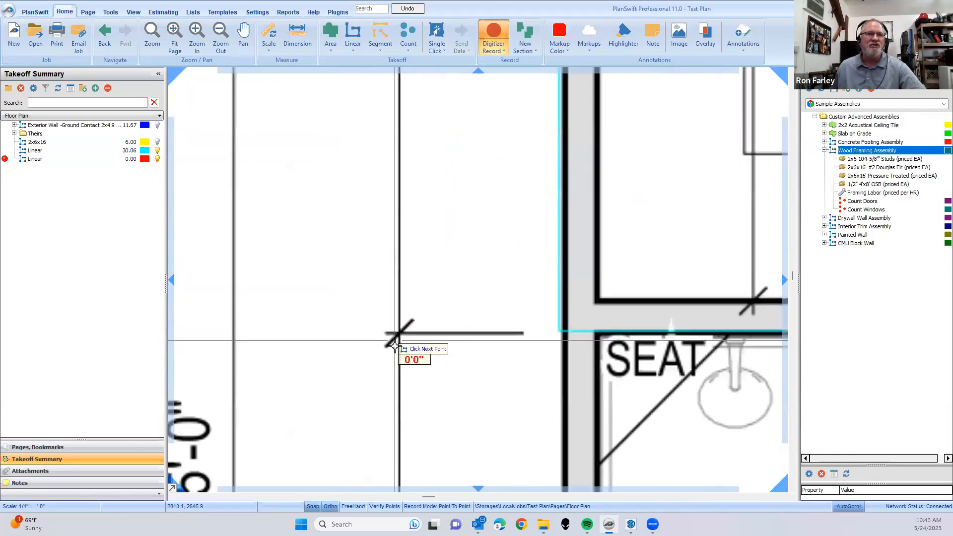
pyautogui.scroll(-3, 401, 333)
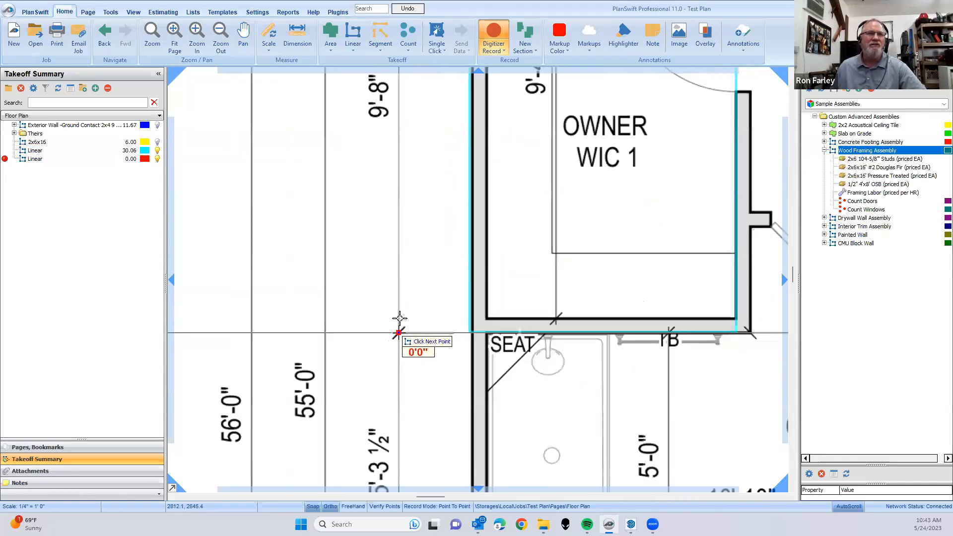
pyautogui.scroll(-2, 405, 267)
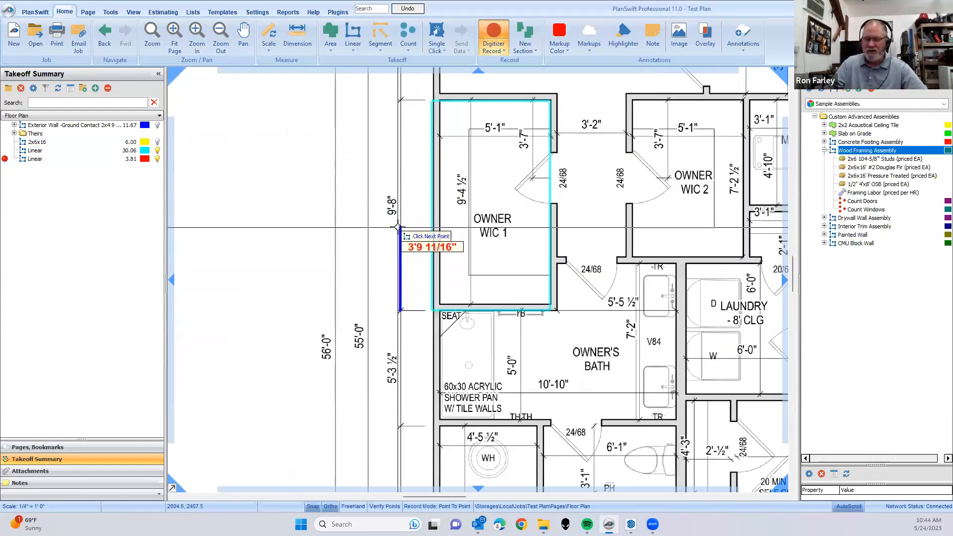
pyautogui.press('l')
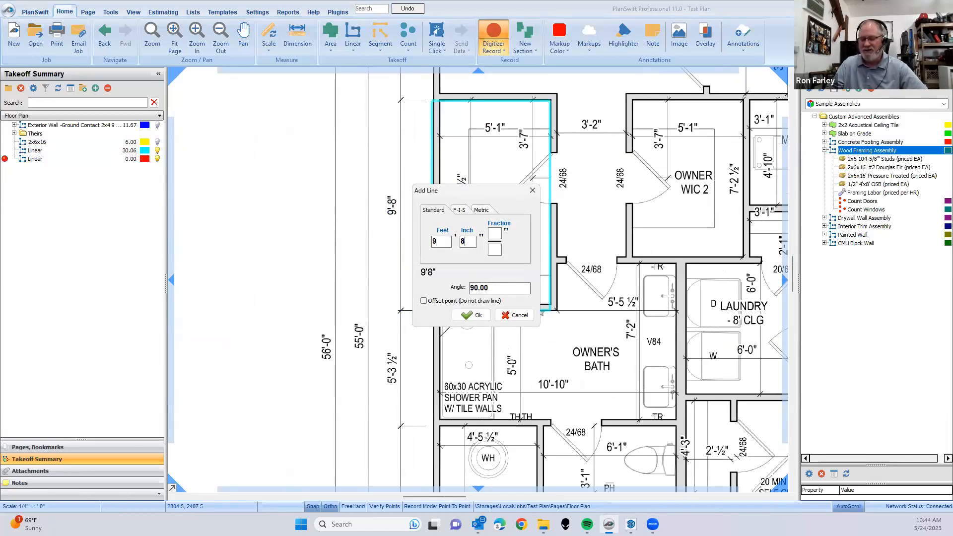
pyautogui.press('Return')
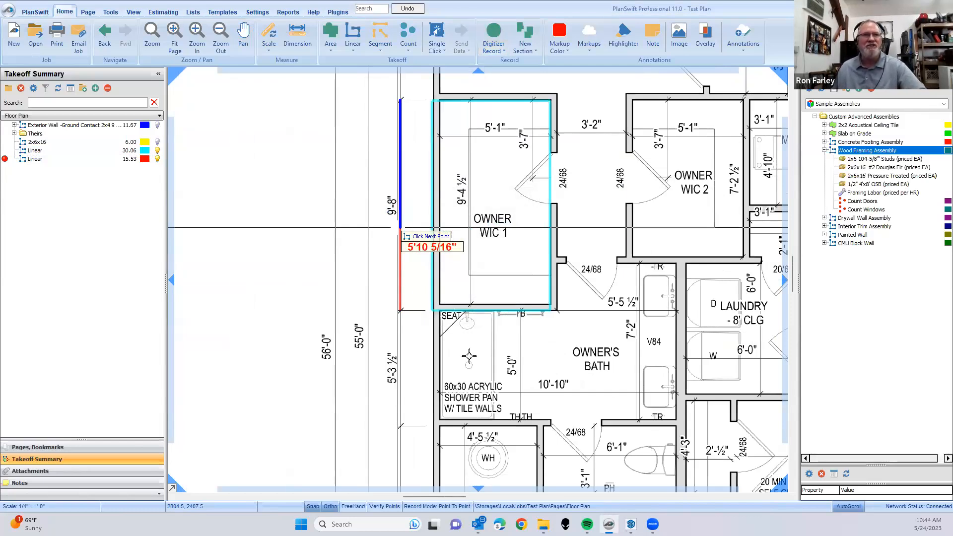
pyautogui.press('Escape')
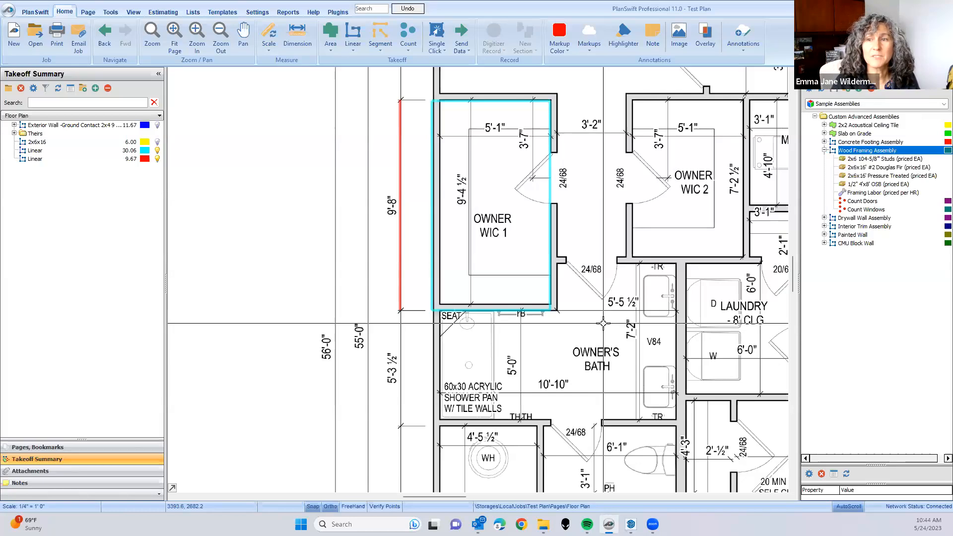
# - Select both Linear takeoffs around Owner WIC 1 and delete them
pyautogui.scroll(-2, 399, 221)
pyautogui.moveTo(311, 127); pyautogui.dragTo(626, 348)
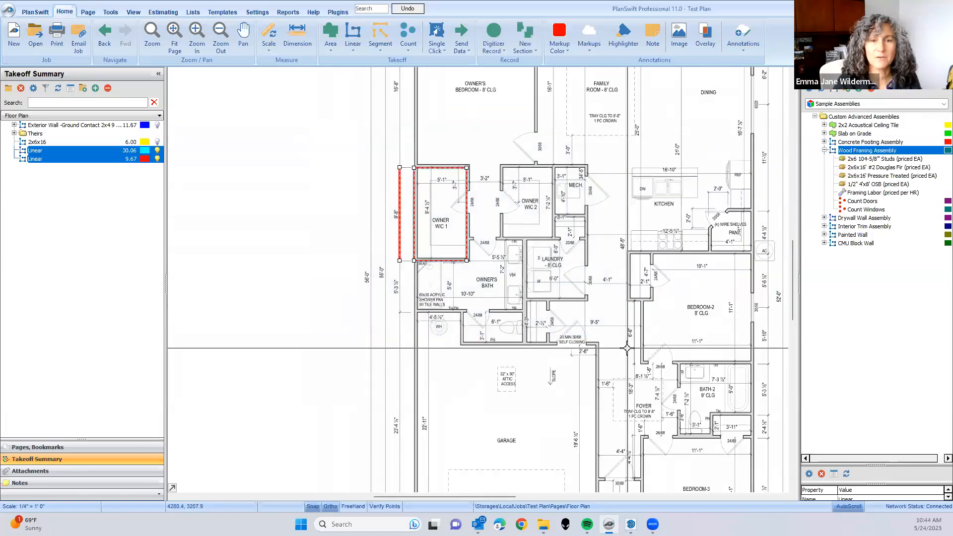
pyautogui.press('Delete')
pyautogui.click(506, 263)
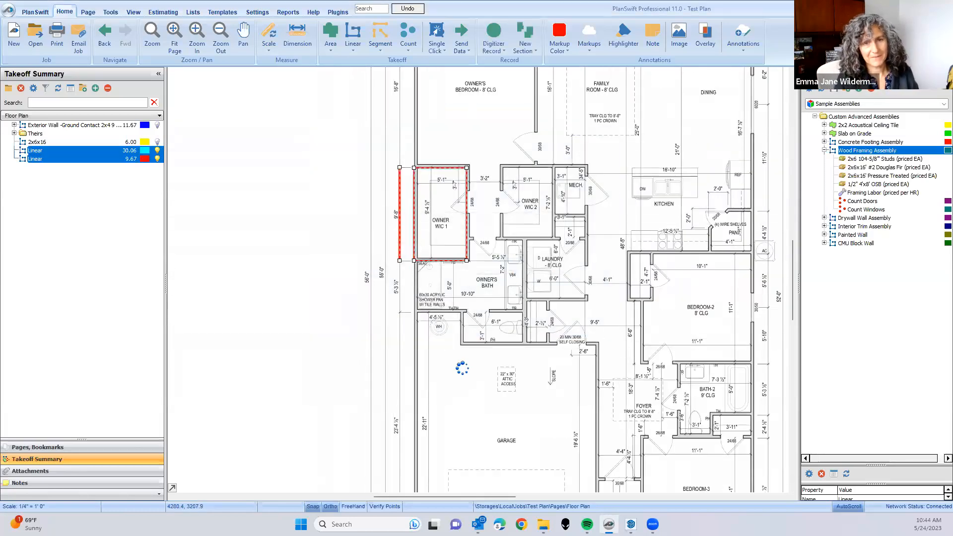
pyautogui.click(491, 311)
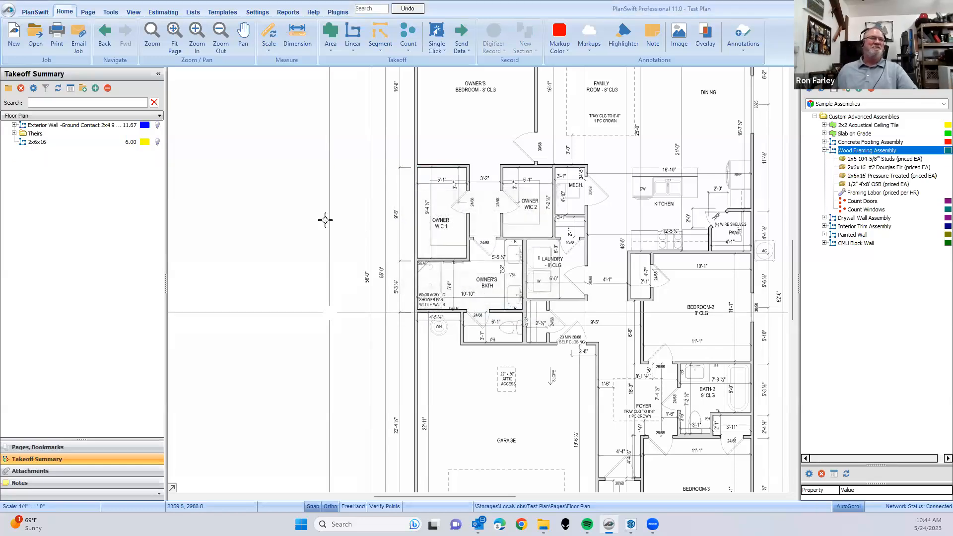
# - Examine the overall floor plan, the job's page list, and the area around the garage and Bedroom-3
pyautogui.scroll(-4, 682, 321)
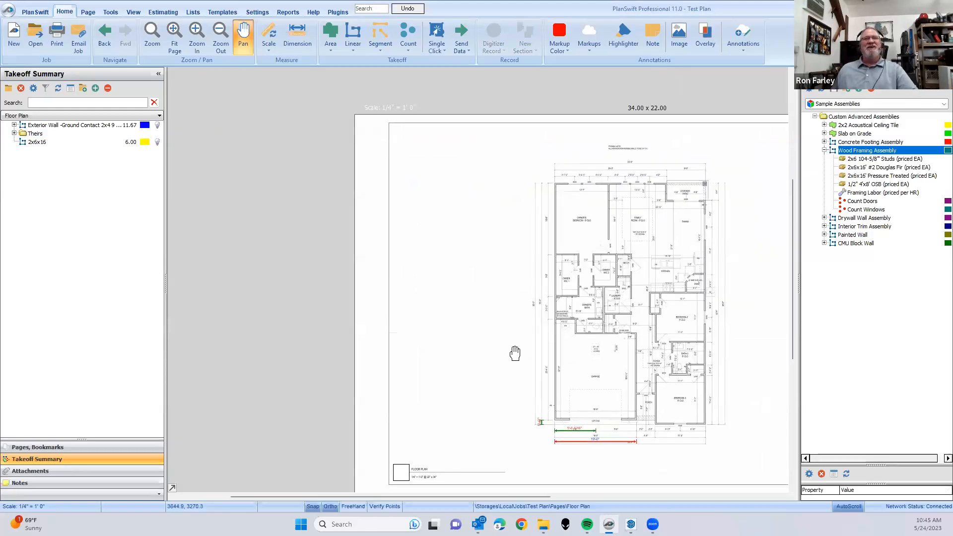
pyautogui.scroll(3, 455, 314)
pyautogui.moveTo(457, 323); pyautogui.dragTo(427, 338)
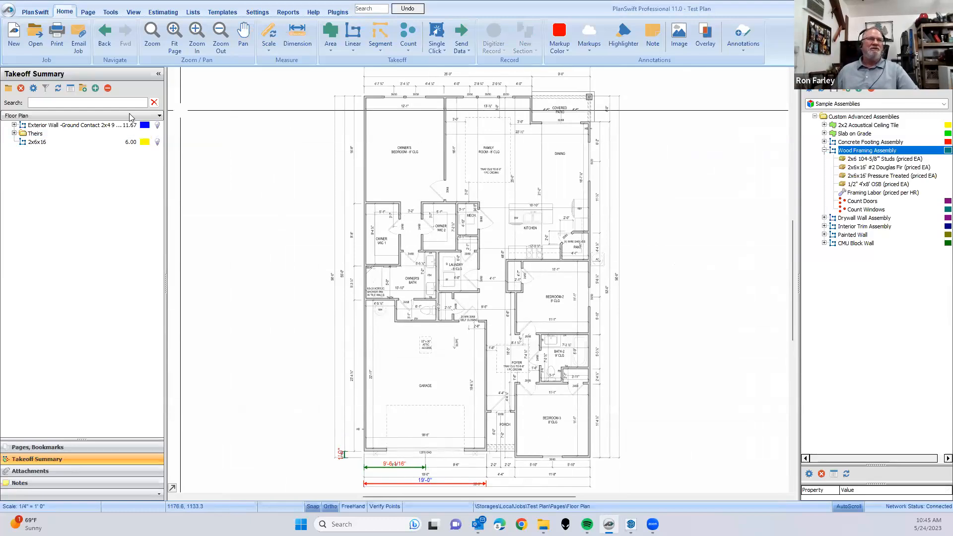
pyautogui.click(63, 116)
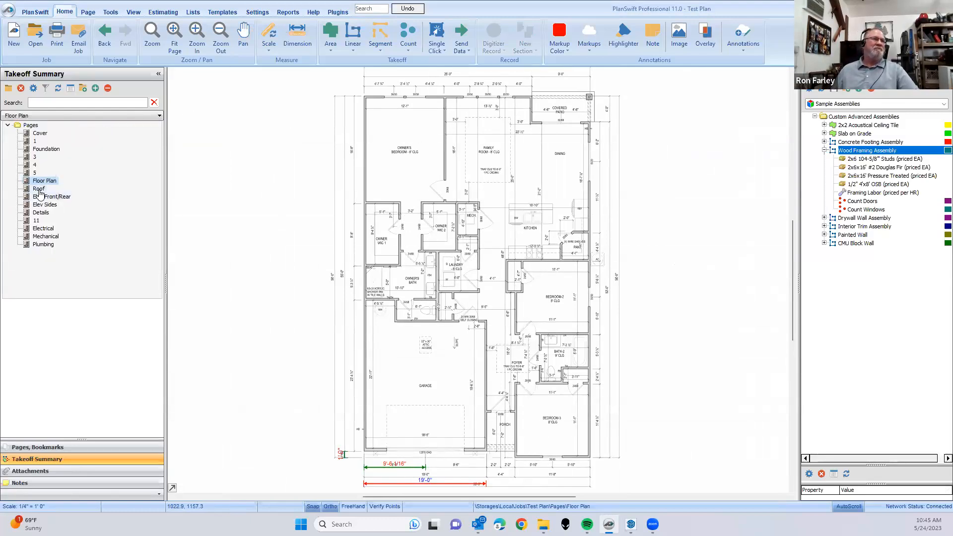
pyautogui.click(270, 191)
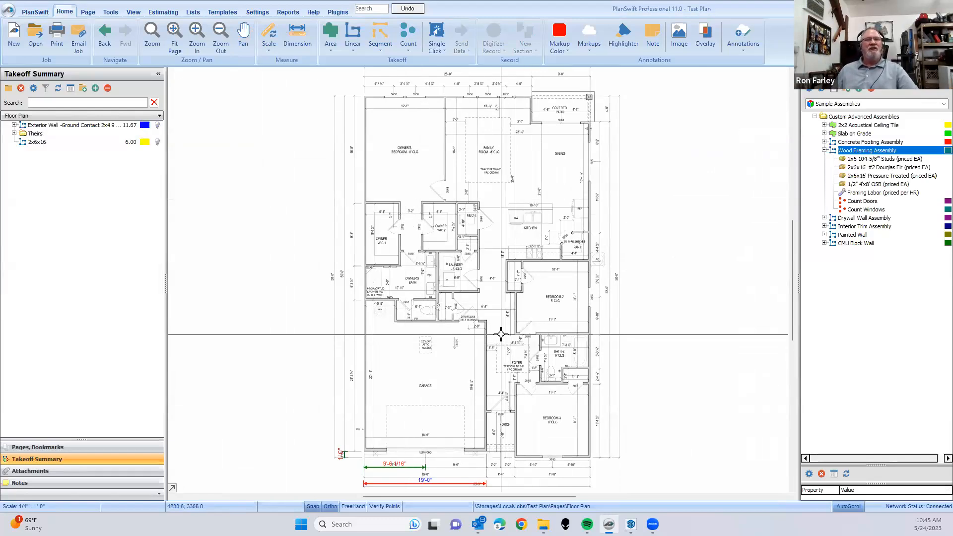
pyautogui.scroll(-2, 454, 341)
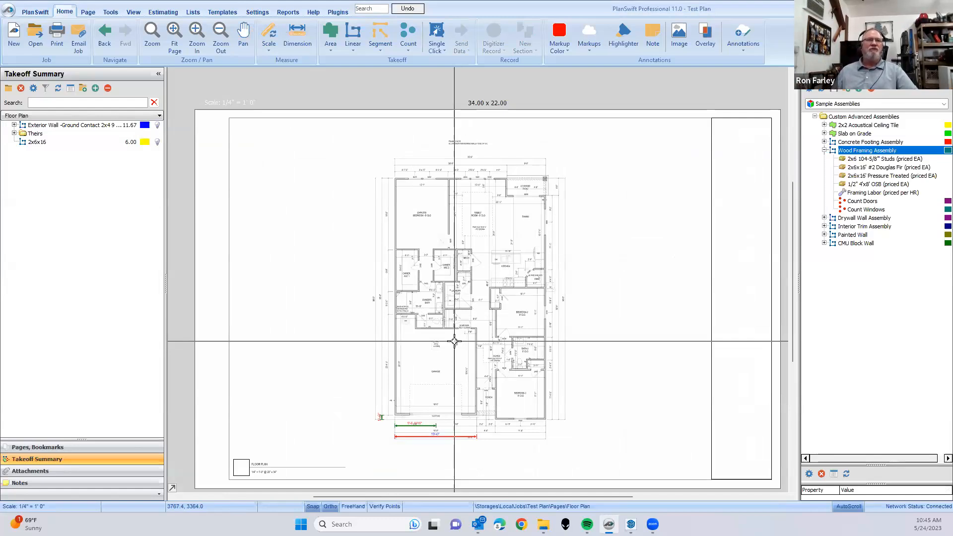
pyautogui.scroll(5, 480, 448)
pyautogui.scroll(-2, 479, 450)
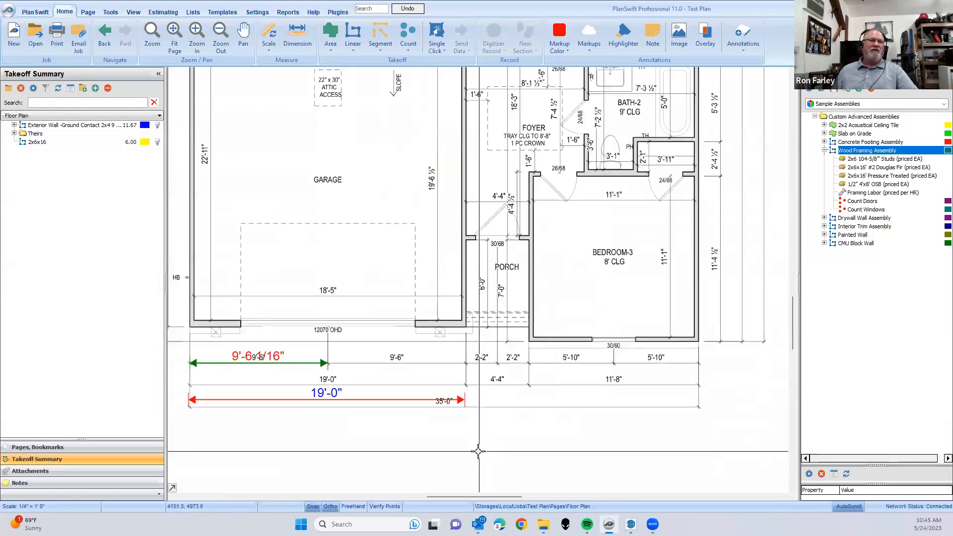
# - Load the Shinntegration template set in place of Sample Assemblies
pyautogui.scroll(-4, 479, 450)
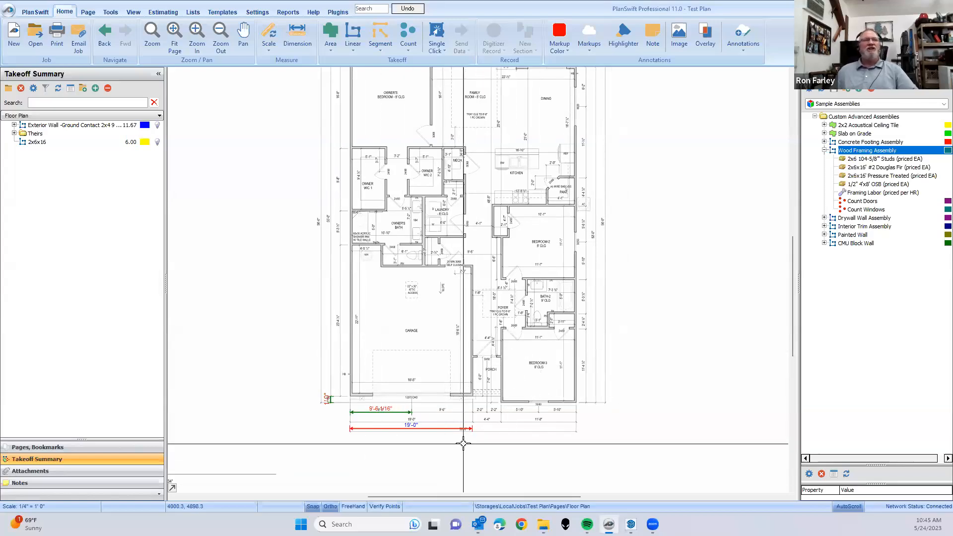
pyautogui.click(378, 49)
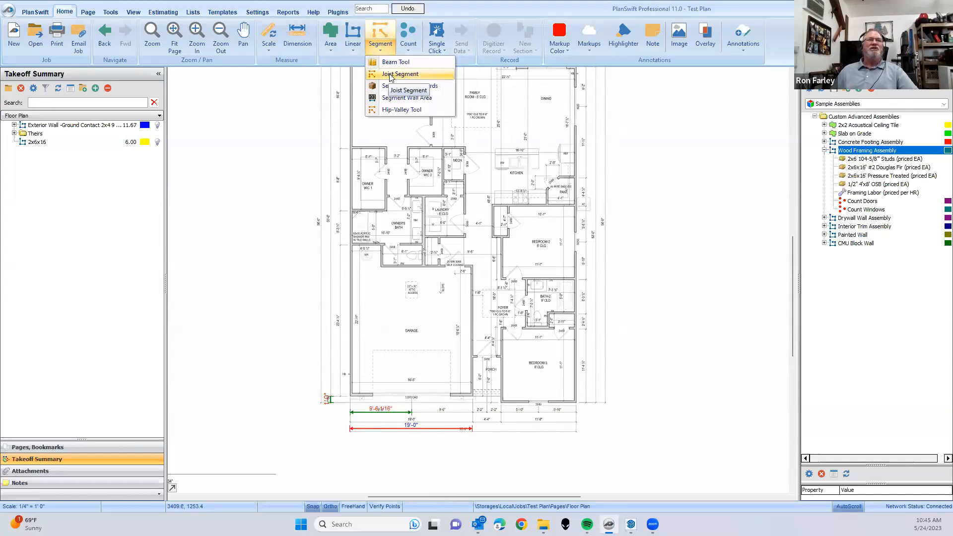
pyautogui.click(395, 86)
pyautogui.click(943, 104)
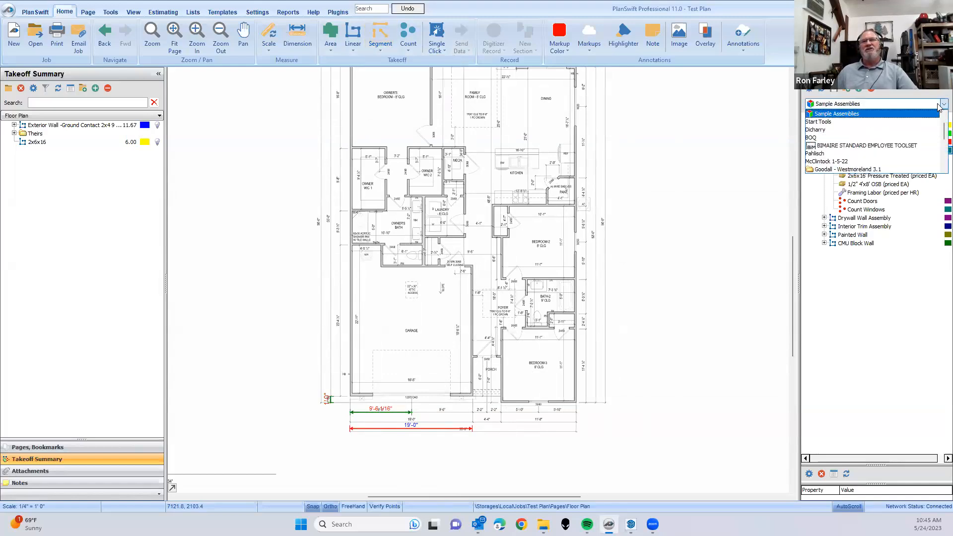
pyautogui.scroll(-5, 827, 162)
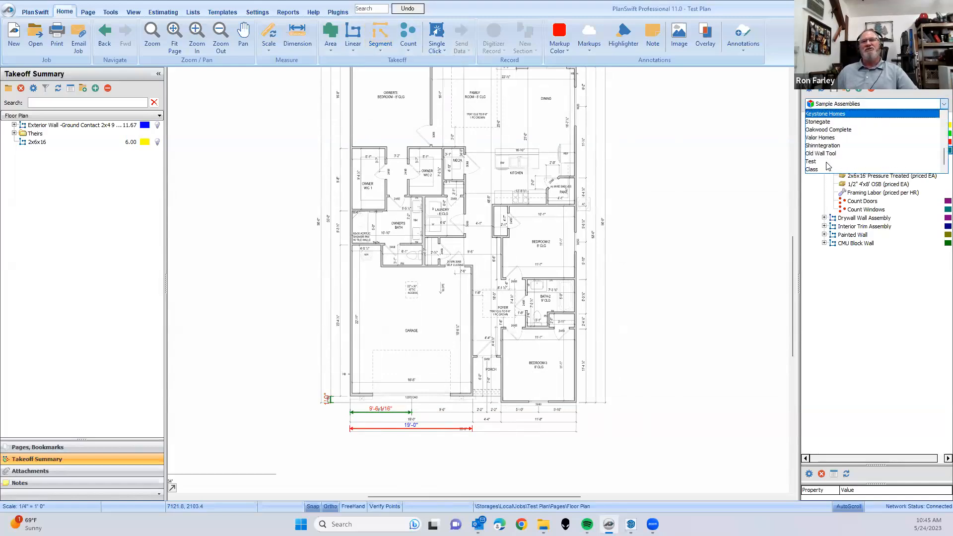
pyautogui.click(827, 146)
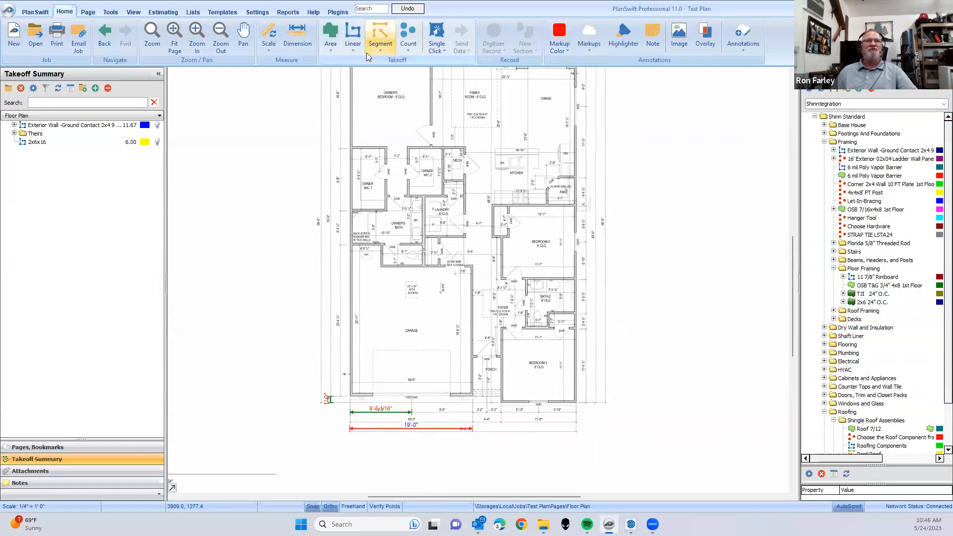
pyautogui.click(392, 53)
pyautogui.click(394, 80)
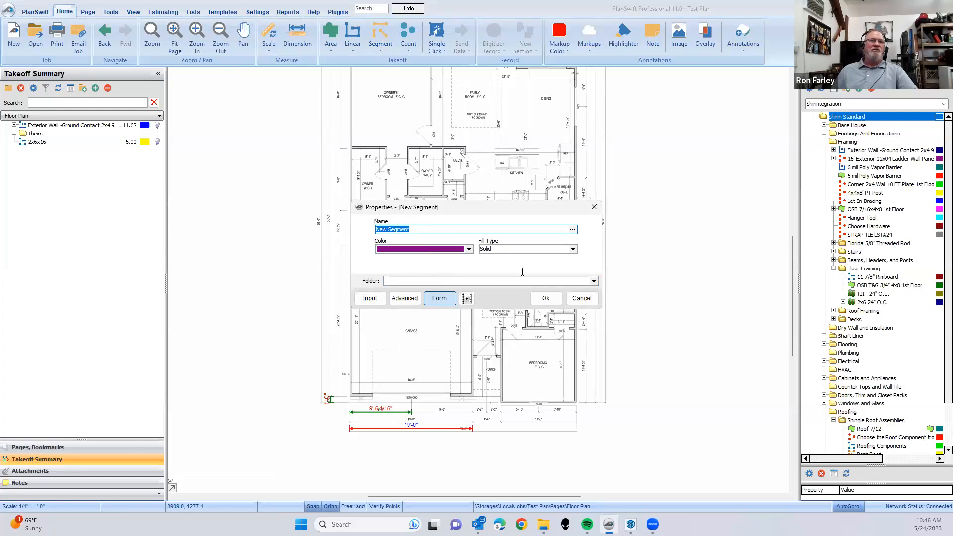
pyautogui.click(580, 298)
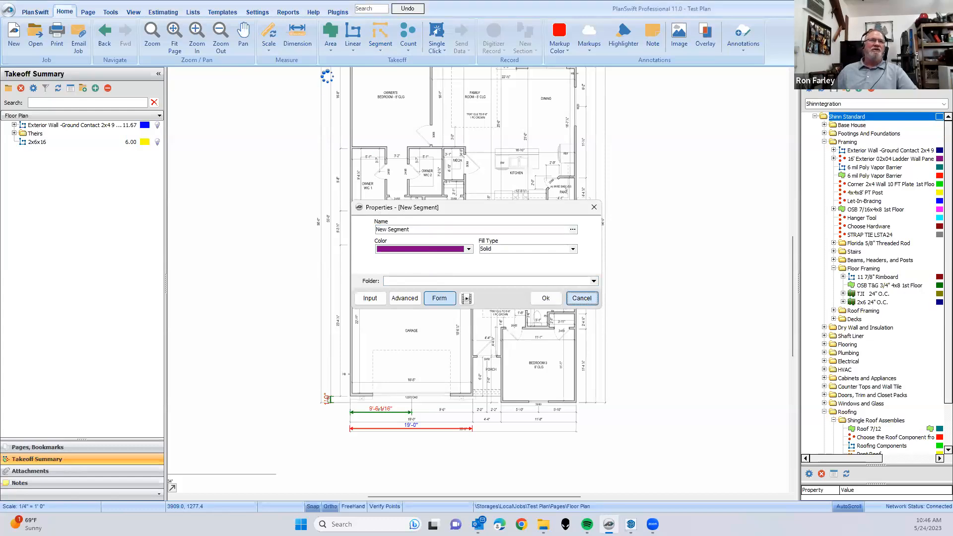
pyautogui.click(328, 49)
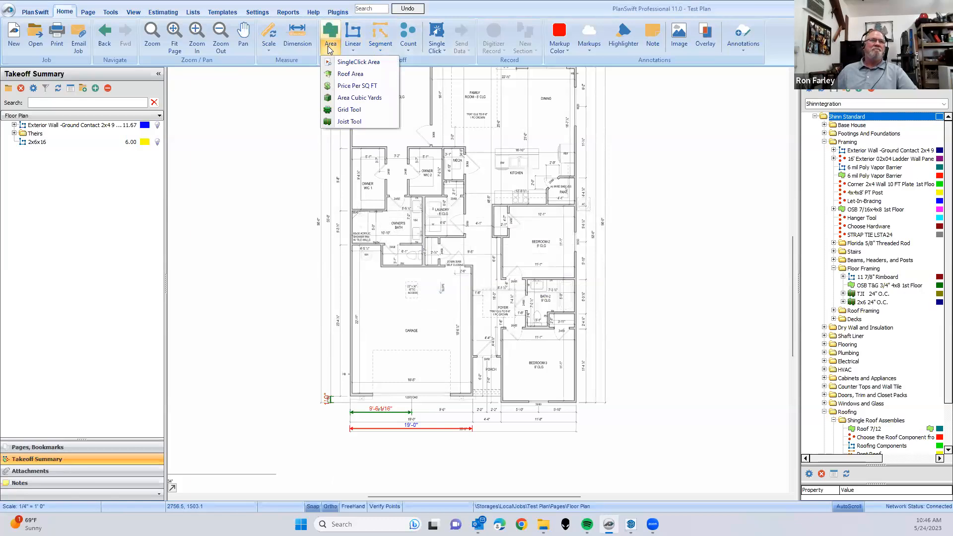
pyautogui.click(452, 70)
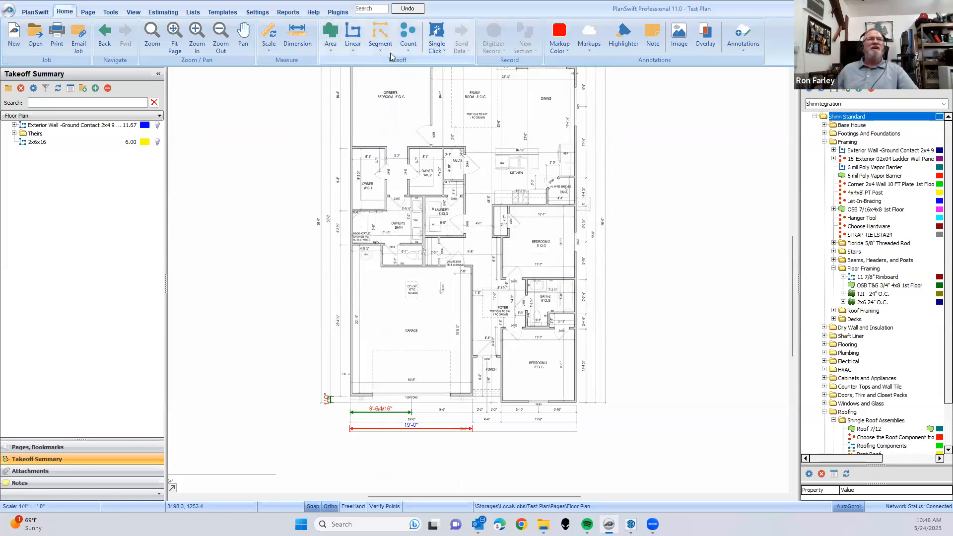
# - Create a Joist Tool area takeoff with 19.2 O.C. spacing and start recording it
pyautogui.click(330, 52)
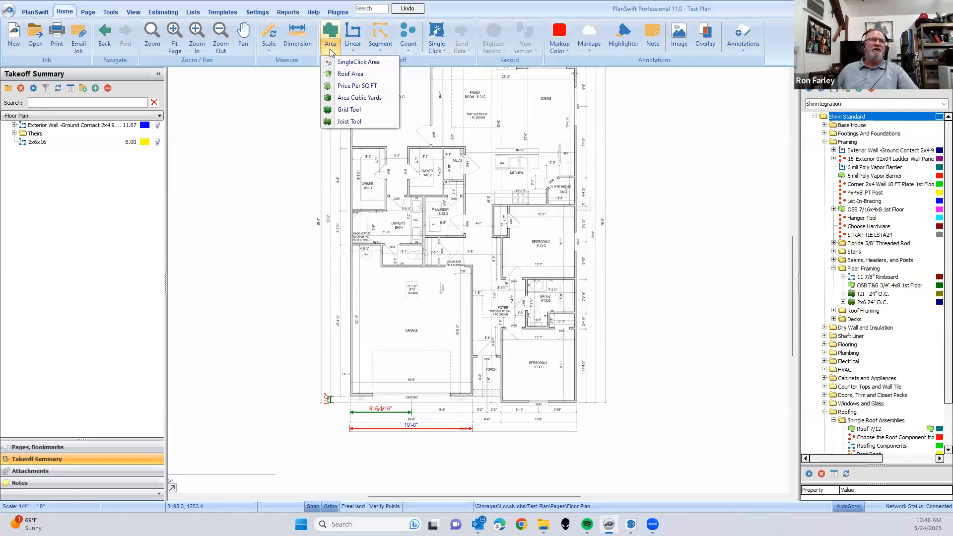
pyautogui.click(348, 122)
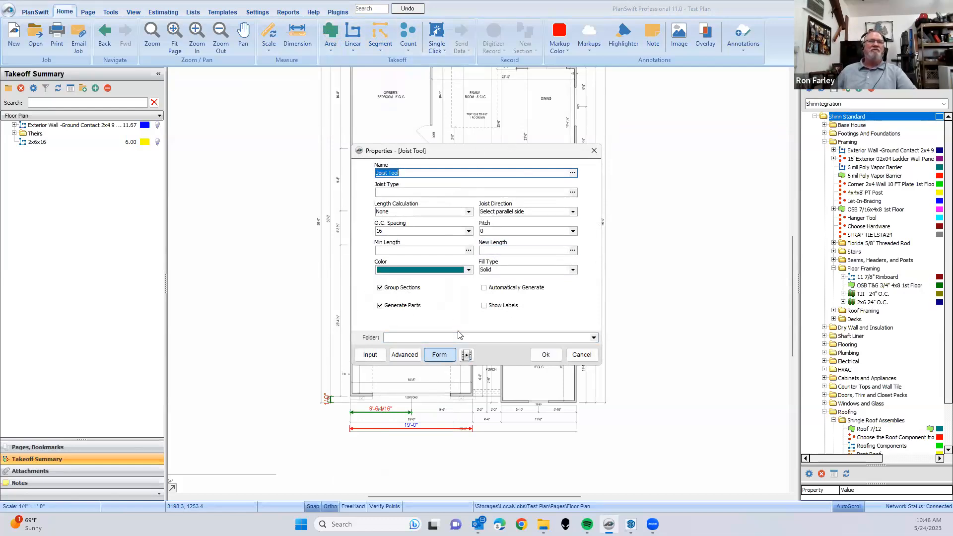
pyautogui.click(468, 232)
pyautogui.click(383, 259)
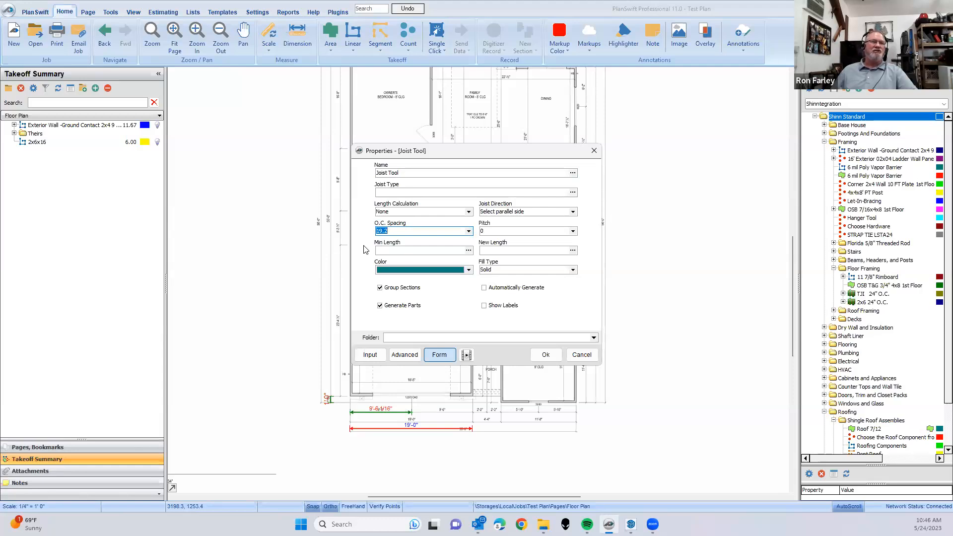
pyautogui.click(399, 250)
pyautogui.write('8')
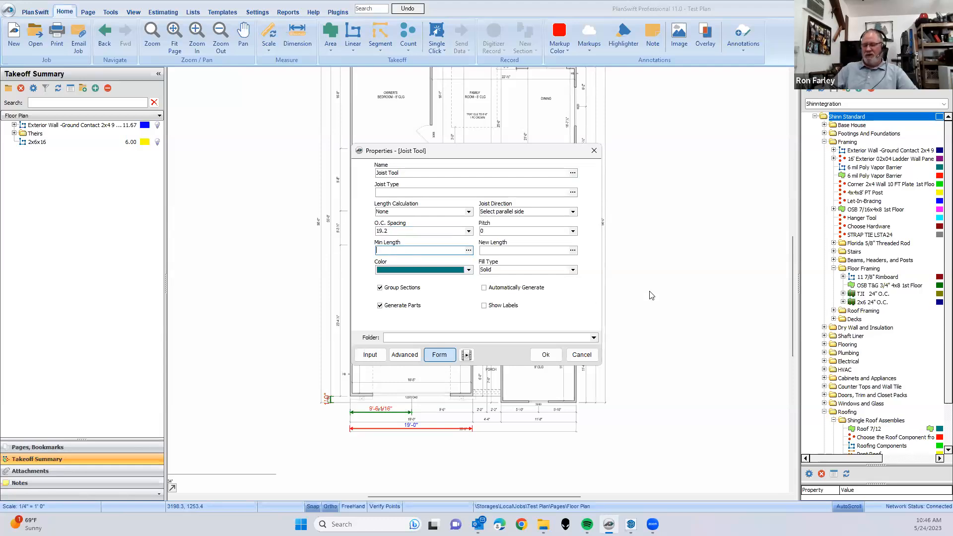
pyautogui.click(506, 250)
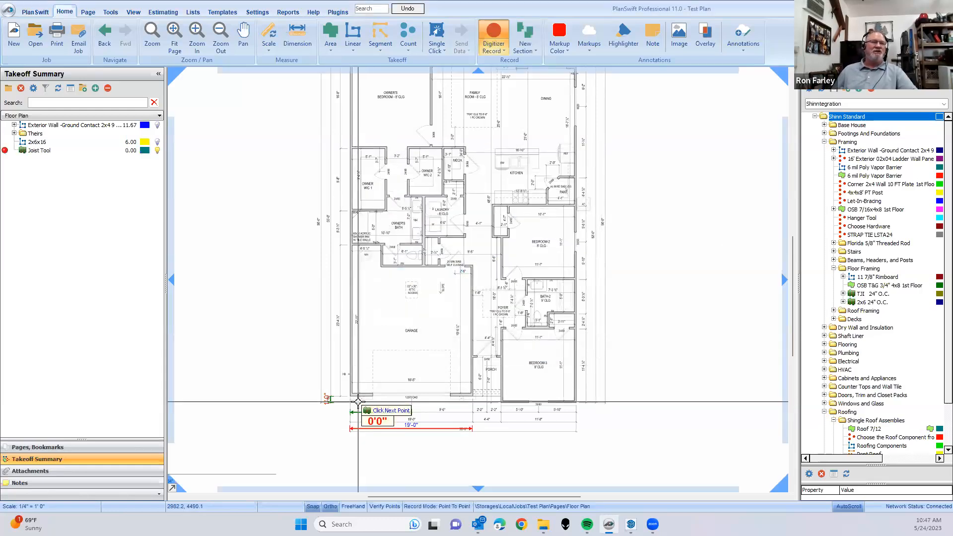
# - Trace the joist area from the garage's outer front corner along the front and Dining side walls, then around the Covered Patio notch
pyautogui.scroll(5, 358, 401)
pyautogui.scroll(-5, 305, 365)
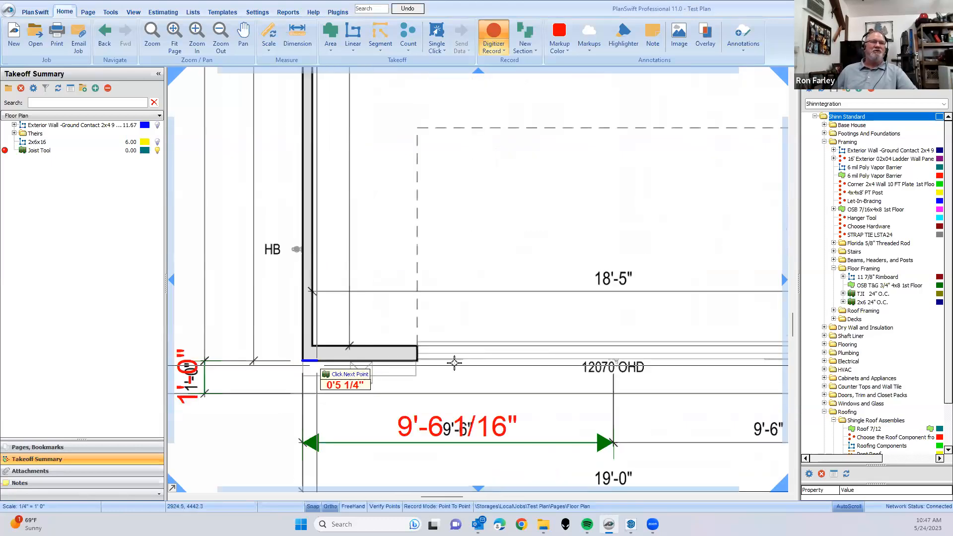
pyautogui.scroll(4, 671, 375)
pyautogui.scroll(2, 665, 365)
pyautogui.click(662, 355)
pyautogui.scroll(-6, 648, 333)
pyautogui.moveTo(644, 139); pyautogui.dragTo(634, 305)
pyautogui.click(633, 230)
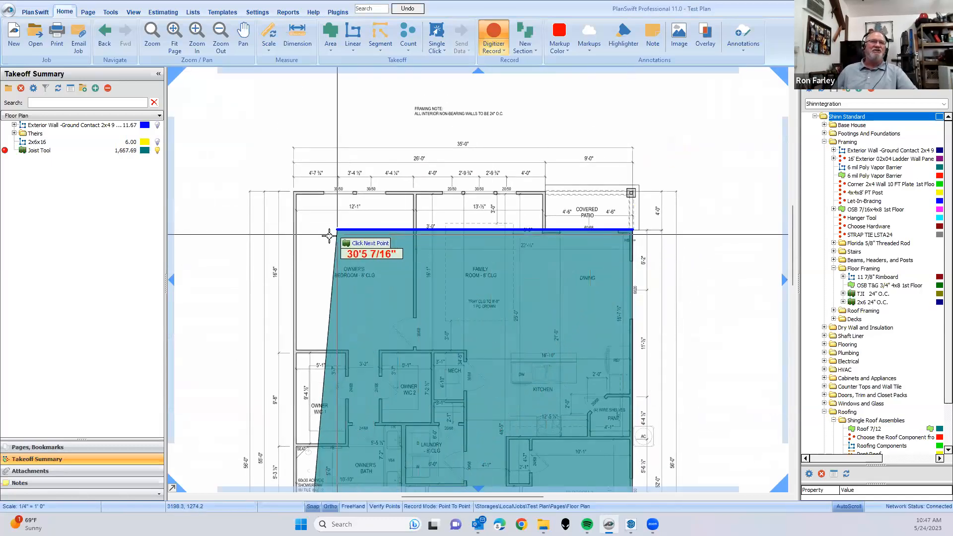
pyautogui.click(513, 231)
pyautogui.scroll(5, 514, 230)
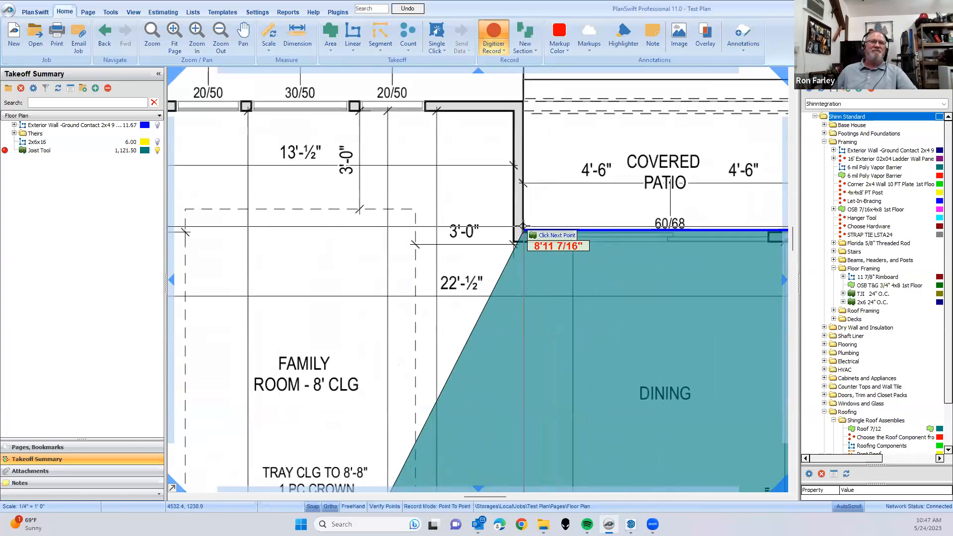
pyautogui.click(518, 101)
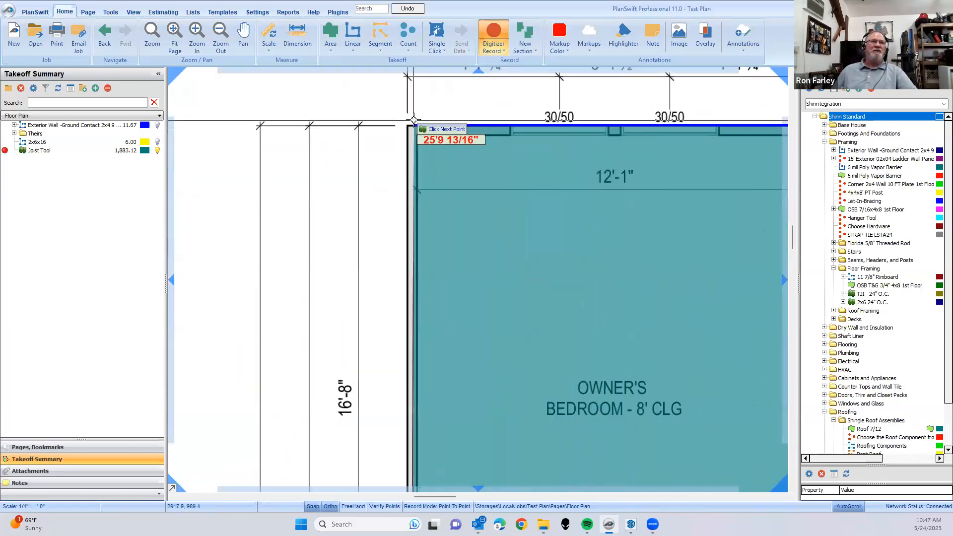
# - Complete the joist area outline at the outer corner of Owner's Bedroom, aligned with the garage's outer front corner, and finish recording
pyautogui.scroll(-6, 419, 166)
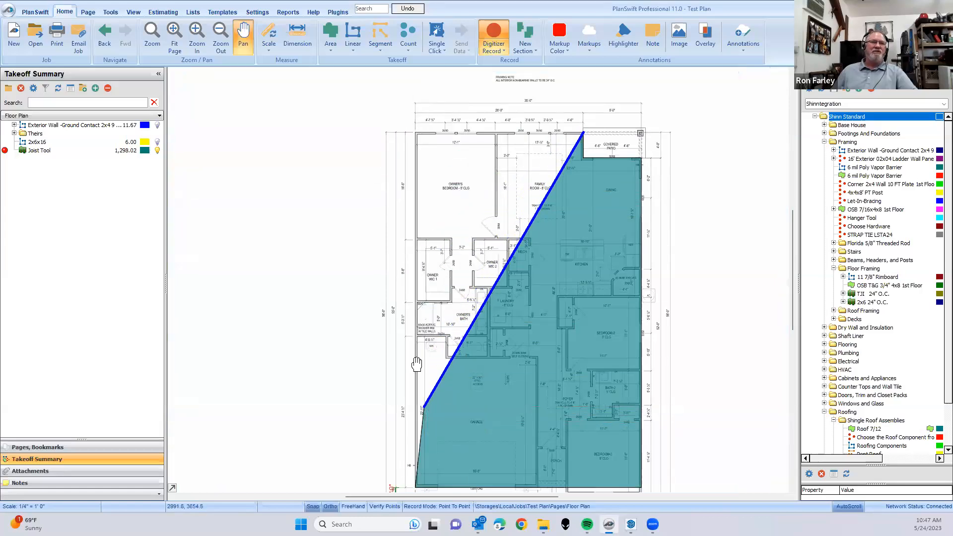
pyautogui.scroll(-3, 407, 263)
pyautogui.scroll(5, 407, 264)
pyautogui.moveTo(402, 319); pyautogui.dragTo(395, 238)
pyautogui.moveTo(408, 367); pyautogui.dragTo(427, 149)
pyautogui.moveTo(441, 328); pyautogui.dragTo(464, 1)
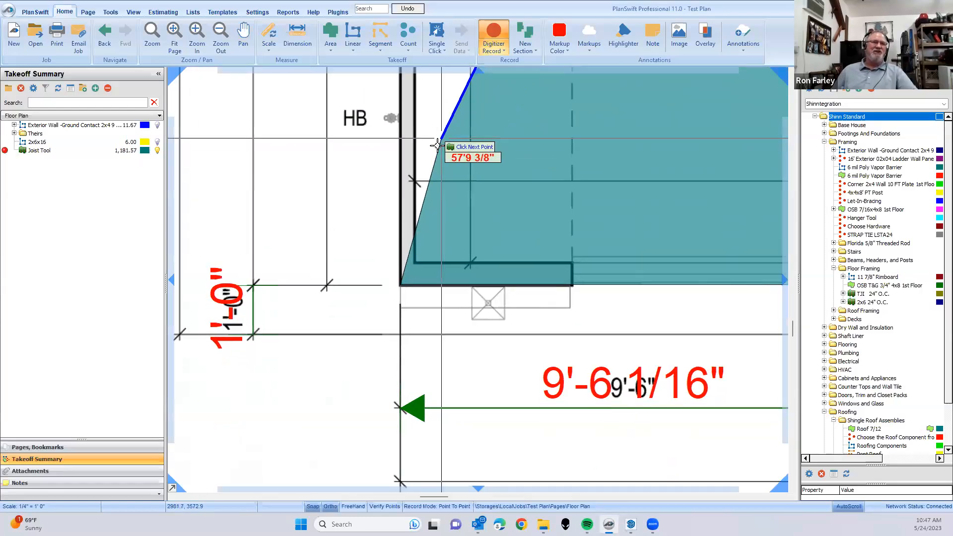
pyautogui.click(399, 283)
pyautogui.scroll(-3, 400, 150)
pyautogui.moveTo(400, 134); pyautogui.dragTo(387, 430)
pyautogui.moveTo(390, 106); pyautogui.dragTo(378, 446)
pyautogui.moveTo(373, 192); pyautogui.dragTo(376, 435)
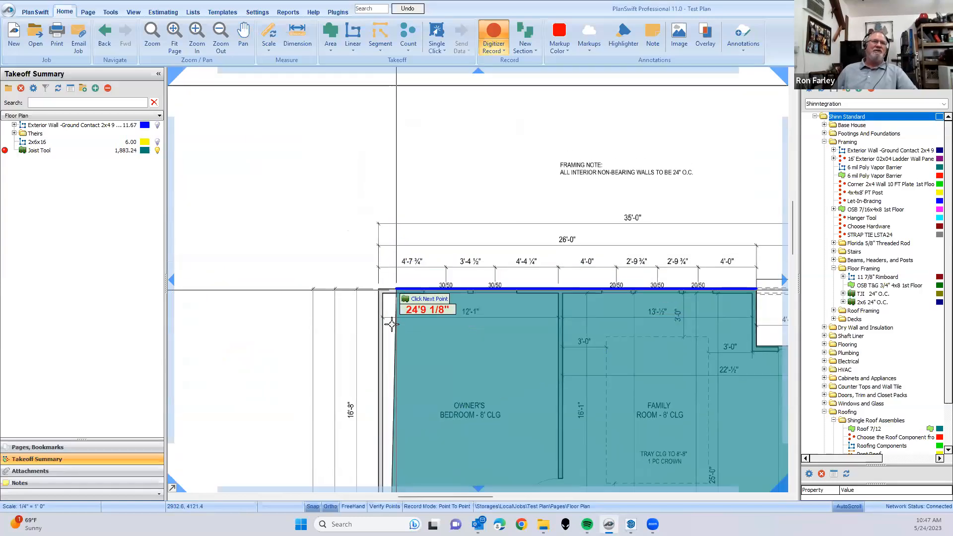
pyautogui.click(378, 294)
pyautogui.scroll(-3, 377, 338)
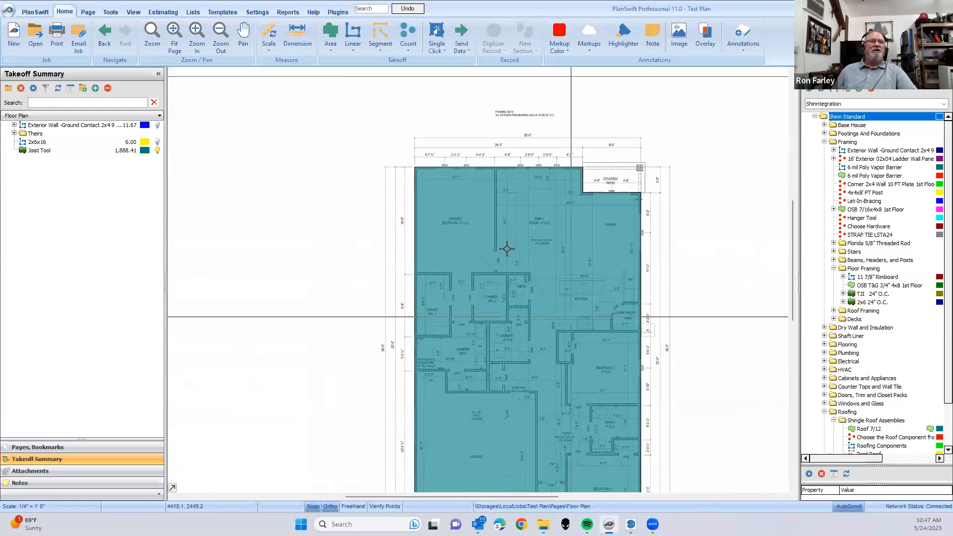
# - Generate joists over the recorded area with Draw Joist/Rafters, running parallel to the back wall from the corner of Owner's Bedroom
pyautogui.click(332, 49)
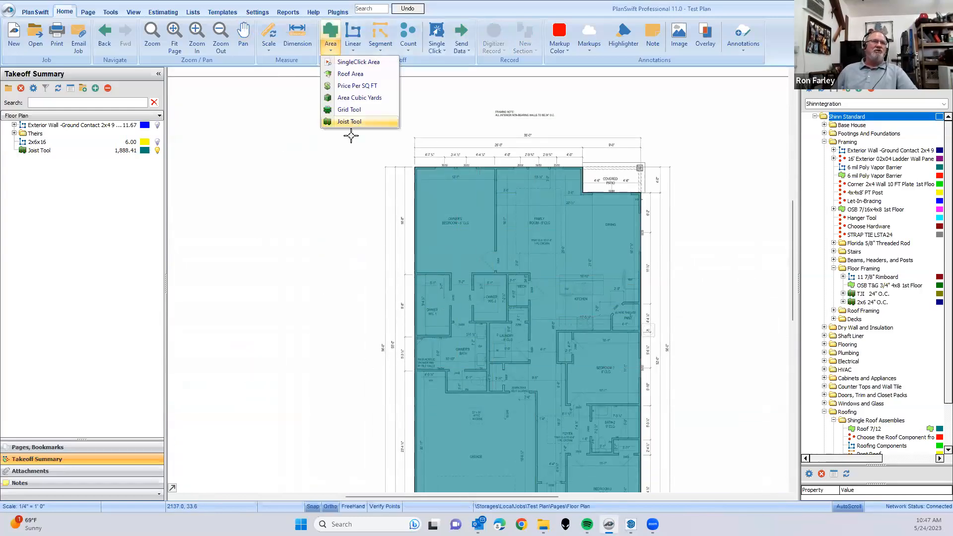
pyautogui.click(345, 180)
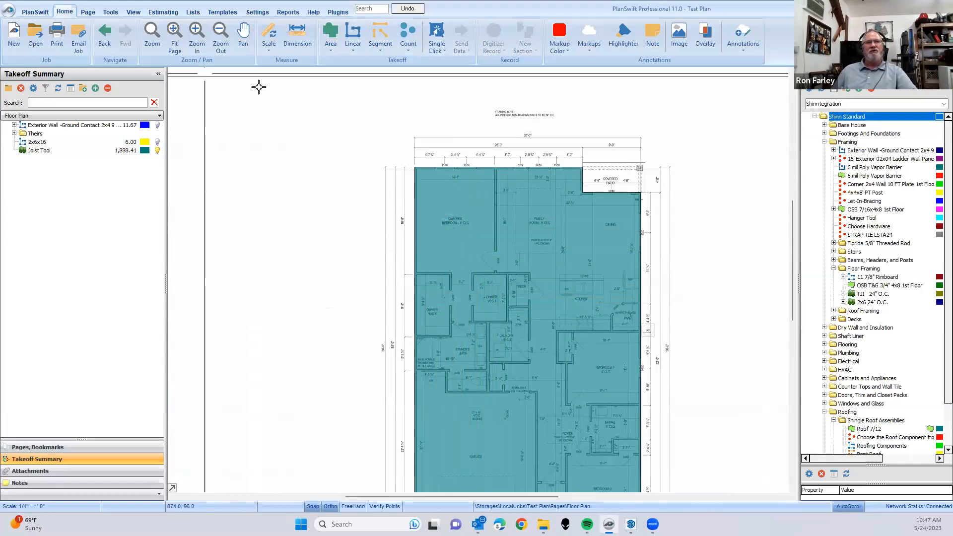
pyautogui.click(470, 248)
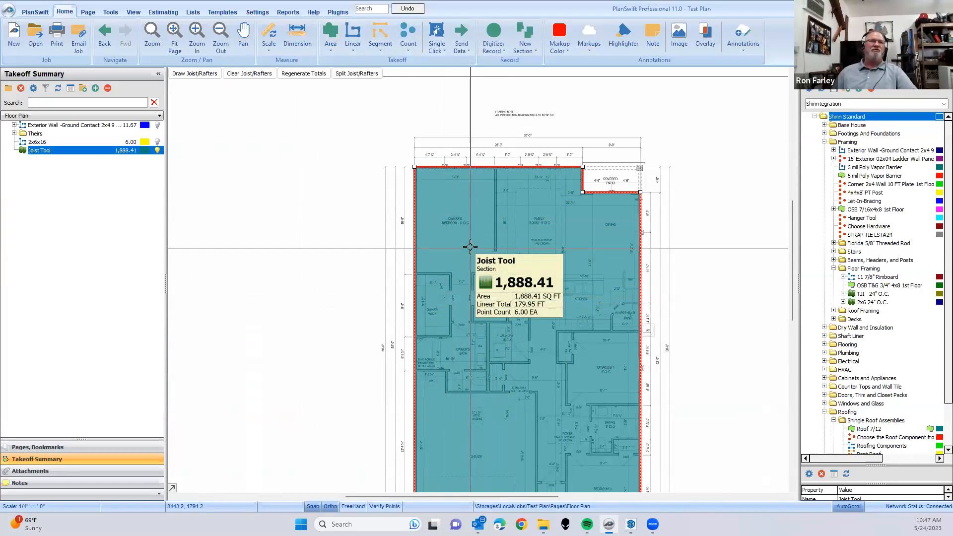
pyautogui.click(187, 74)
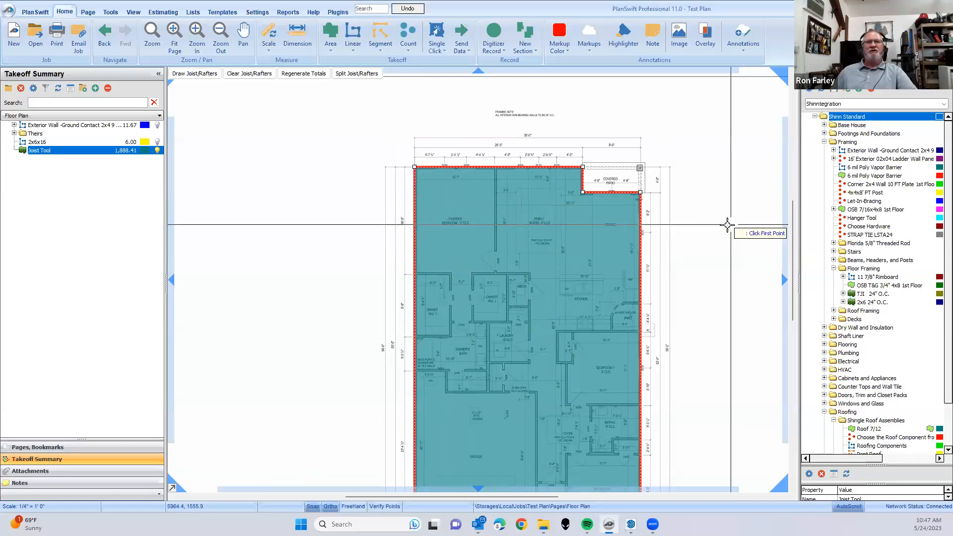
pyautogui.scroll(5, 413, 187)
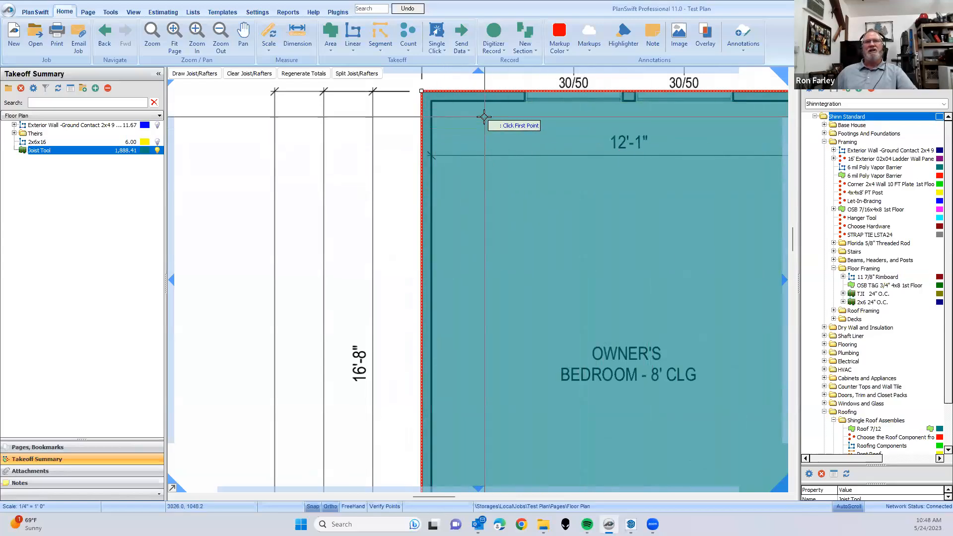
pyautogui.click(442, 101)
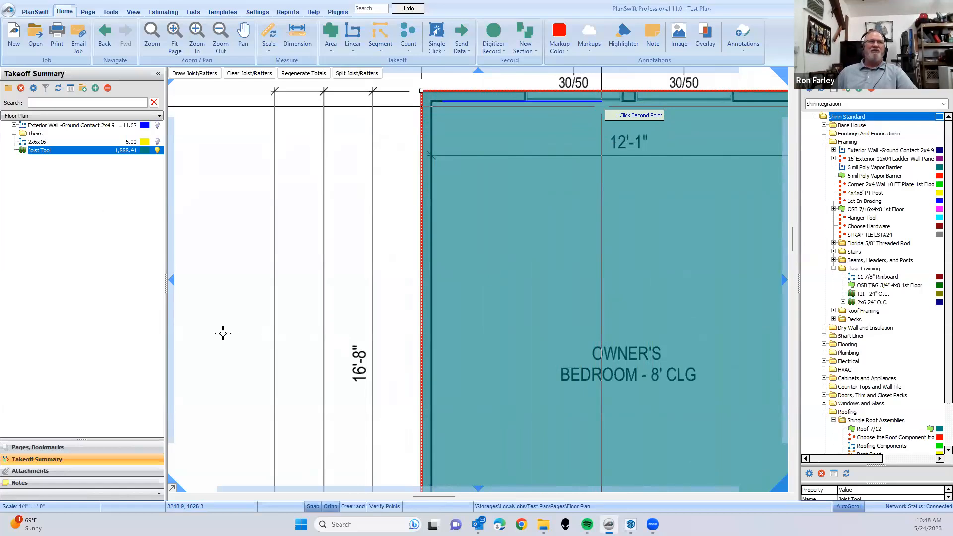
pyautogui.click(554, 334)
pyautogui.scroll(-5, 472, 268)
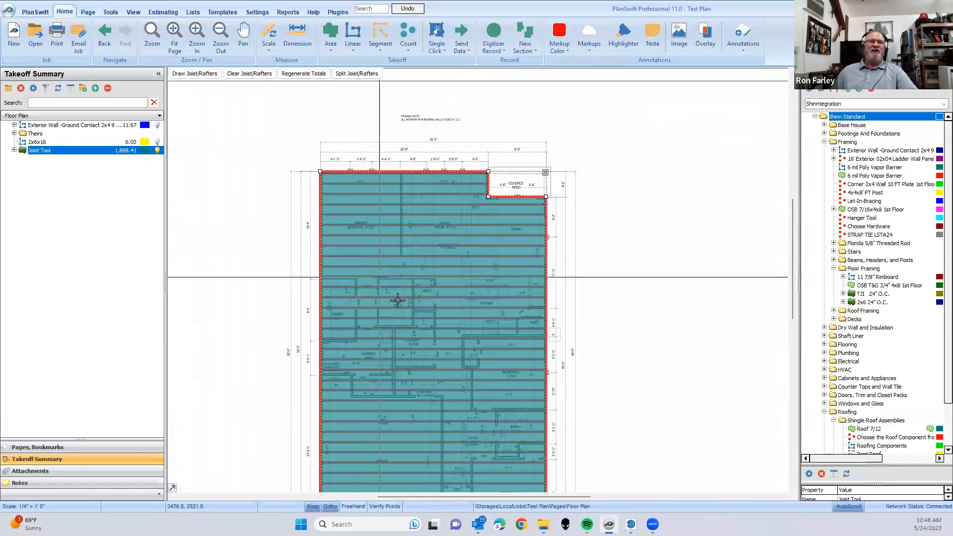
# - Examine the generated joist layout and its parts list, selecting a single joist near Owner's Bedroom and the whole joist area
pyautogui.moveTo(398, 300); pyautogui.dragTo(434, 240)
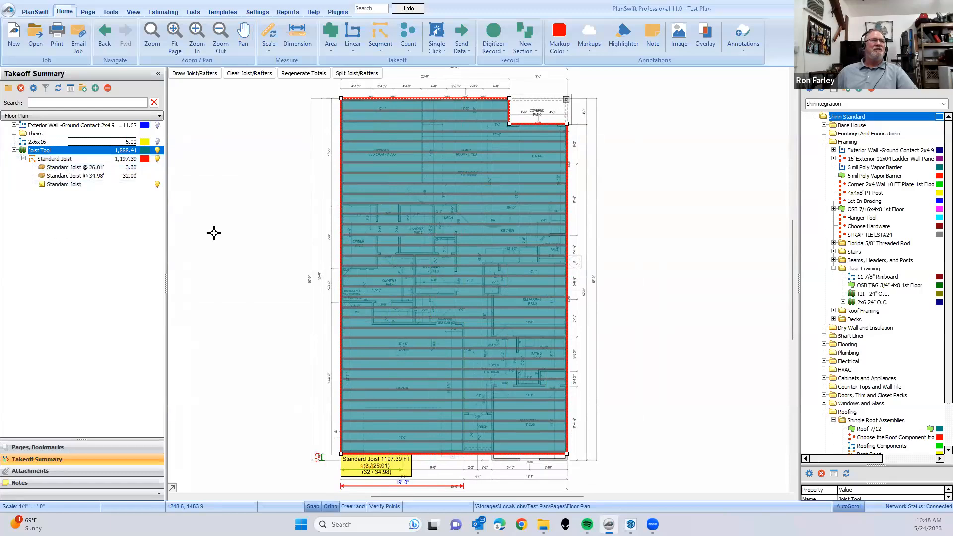
pyautogui.scroll(2, 399, 155)
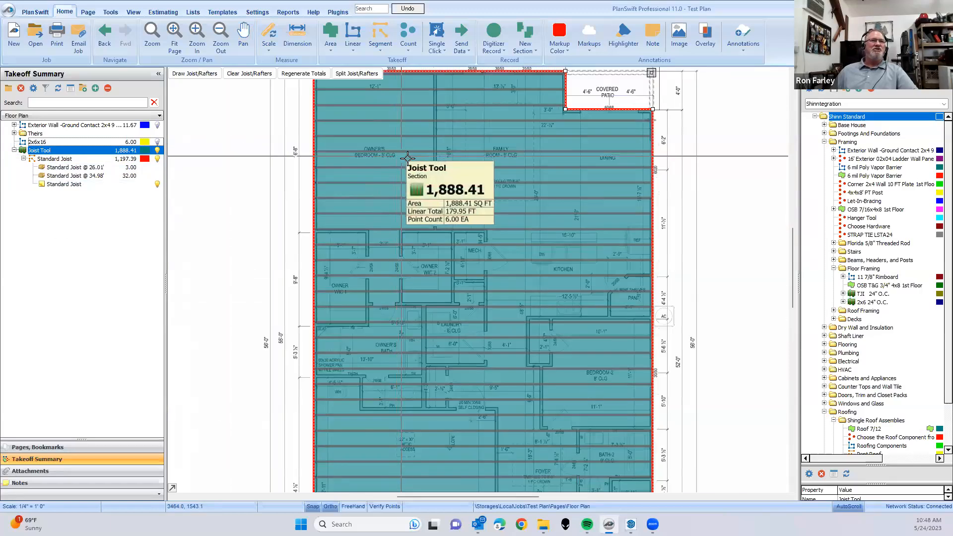
pyautogui.click(241, 182)
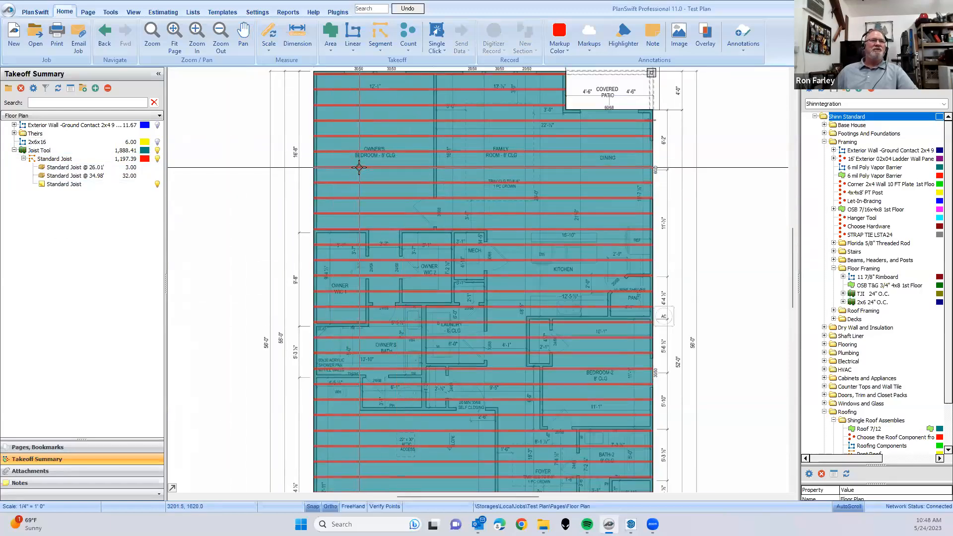
pyautogui.click(358, 167)
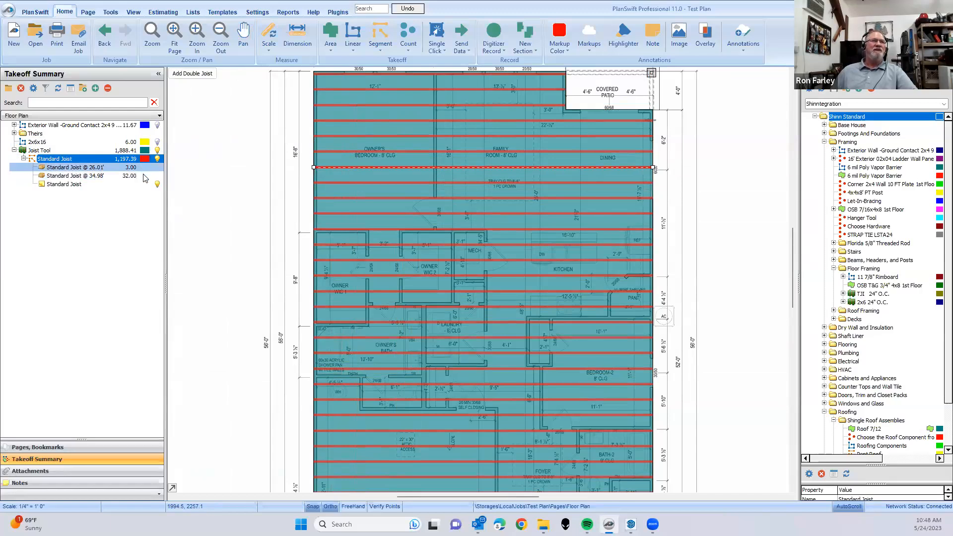
pyautogui.scroll(1, 456, 134)
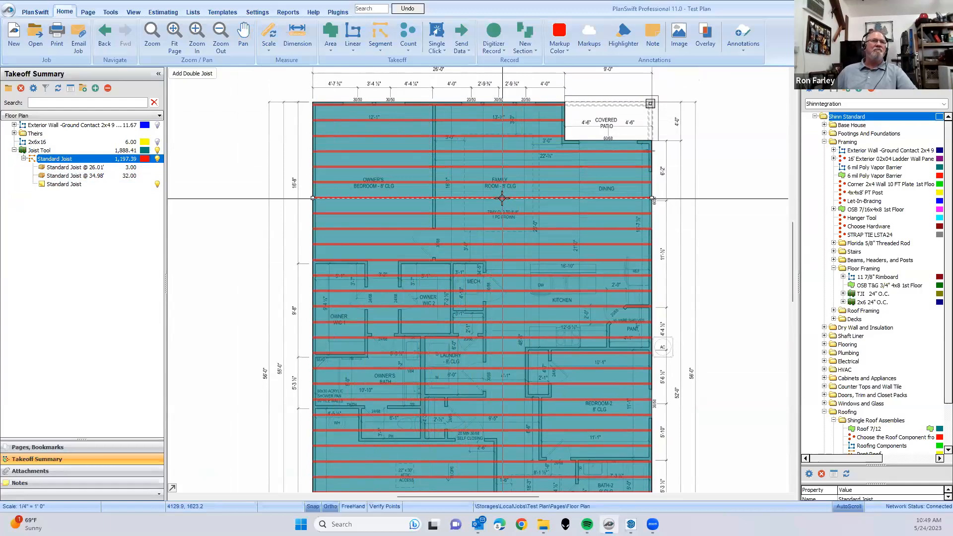
pyautogui.click(501, 219)
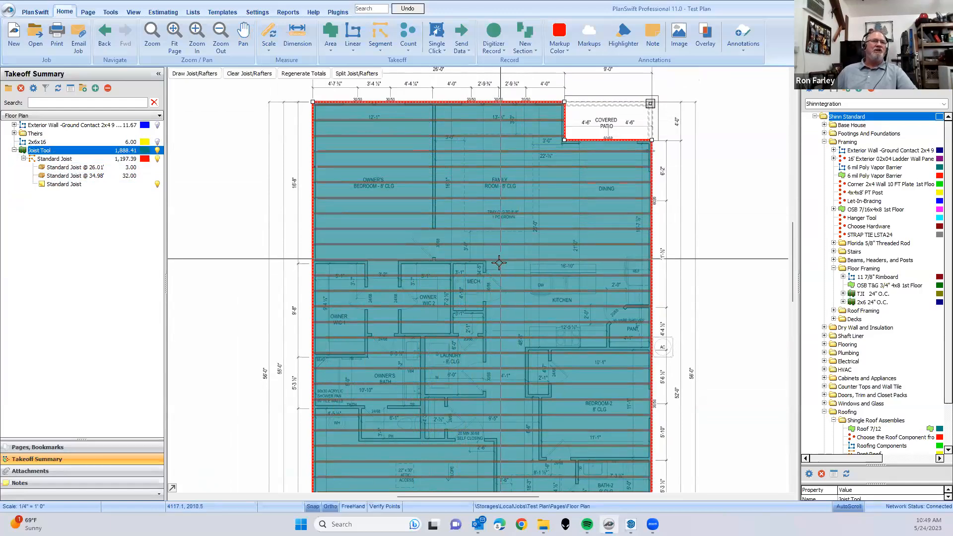
# - Review the Standard Joist note below the garage, and hide the Joist Tool takeoff on the floor plan
pyautogui.click(680, 234)
pyautogui.scroll(-3, 489, 252)
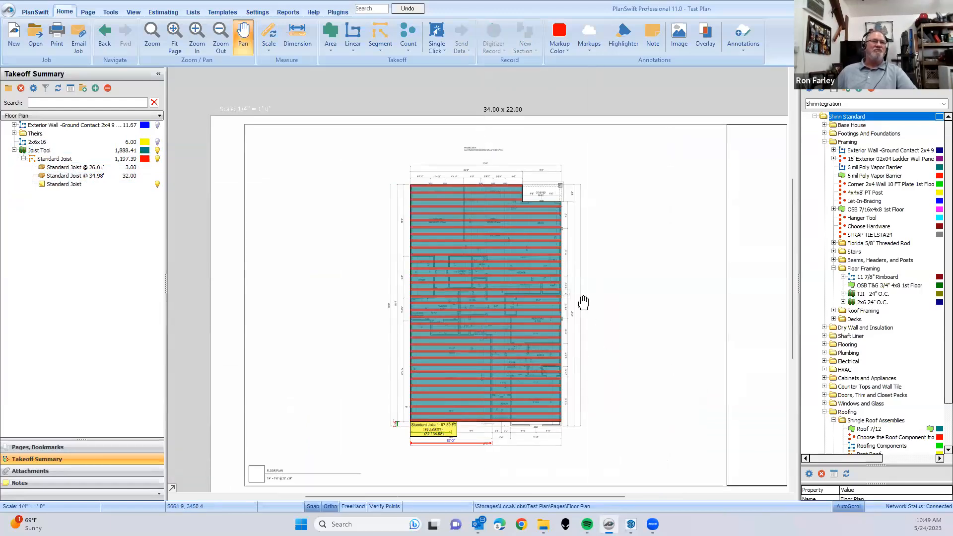
pyautogui.moveTo(583, 303); pyautogui.dragTo(565, 245)
pyautogui.scroll(5, 422, 382)
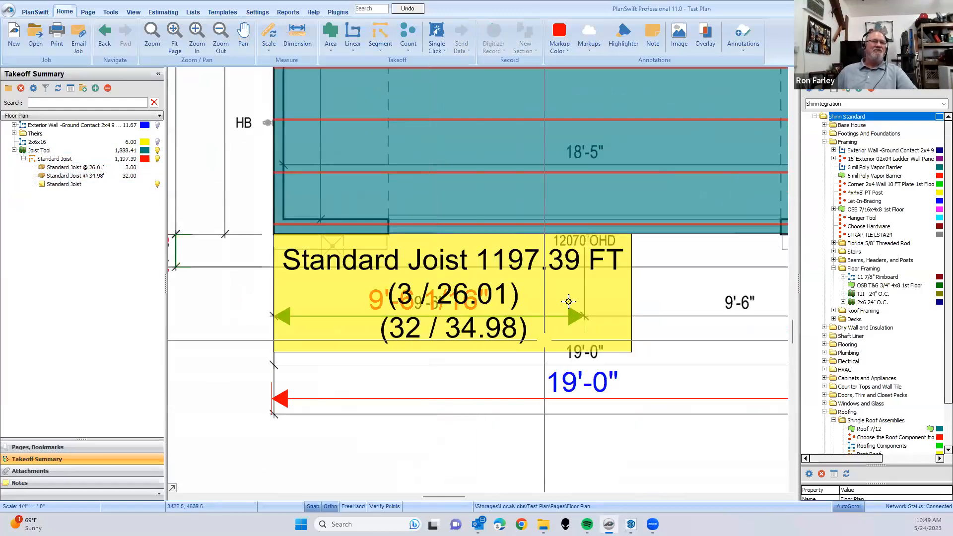
pyautogui.scroll(-3, 462, 398)
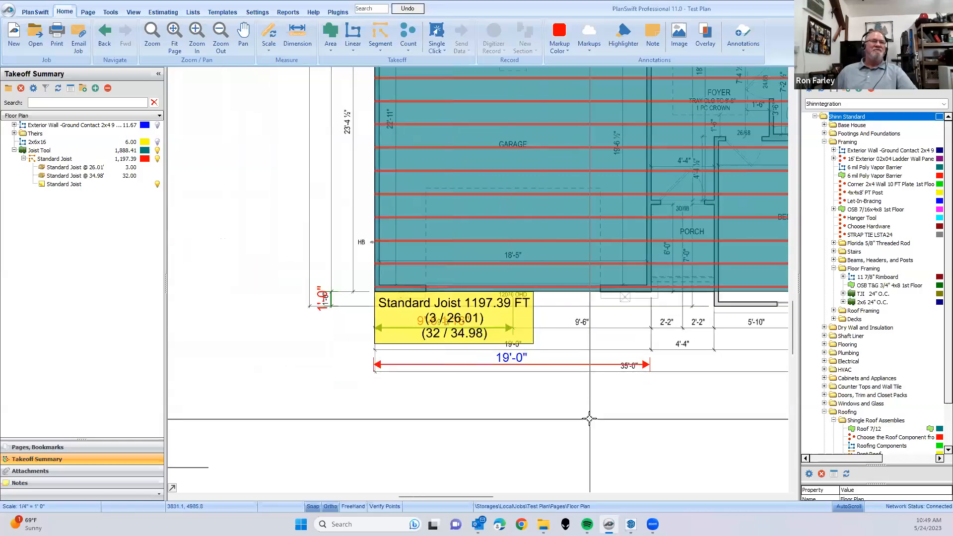
pyautogui.scroll(-4, 360, 371)
pyautogui.moveTo(319, 278); pyautogui.dragTo(323, 394)
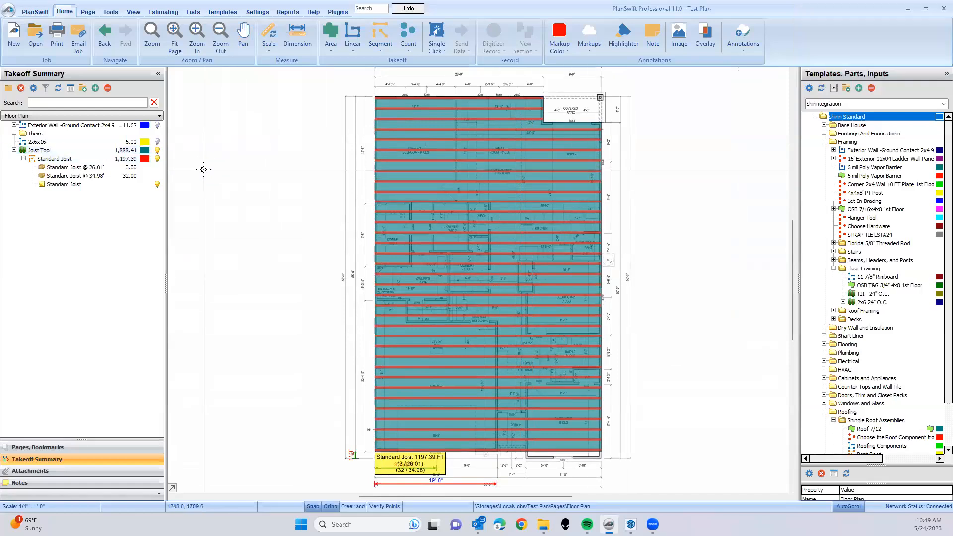
pyautogui.click(42, 151)
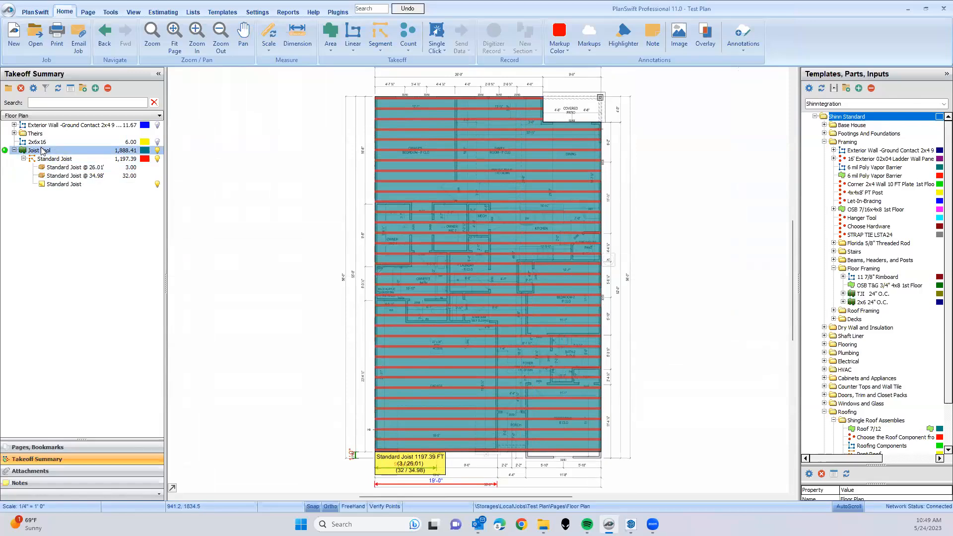
pyautogui.click(158, 151)
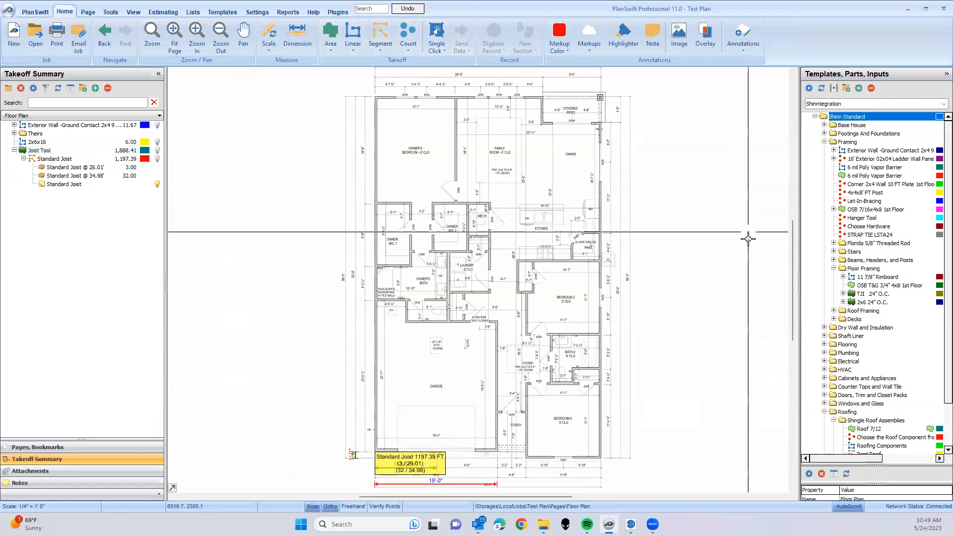
# - Count the Covered Patio's outer corner post with a new count takeoff named 4x4x, and recolor it blue
pyautogui.scroll(-2, 748, 239)
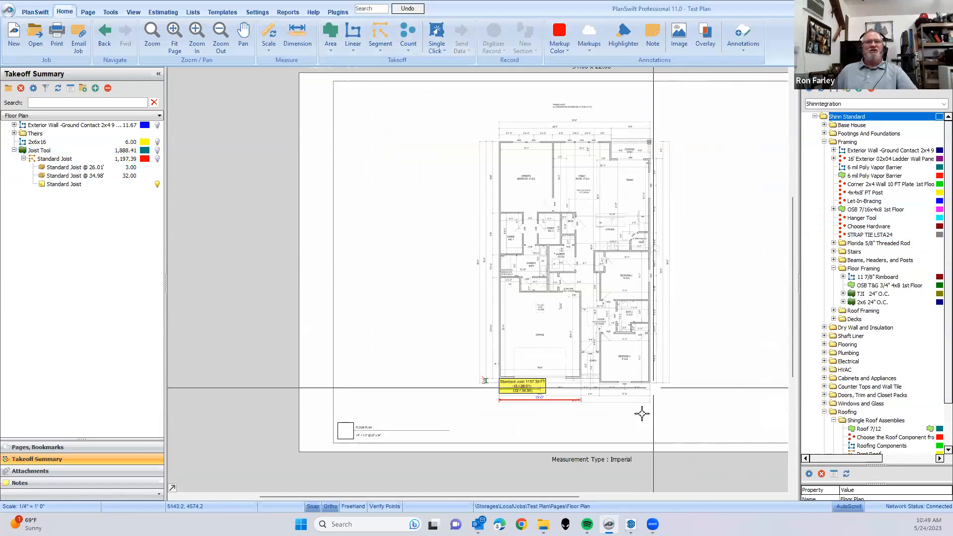
pyautogui.scroll(3, 615, 377)
pyautogui.scroll(-2, 586, 167)
pyautogui.scroll(-2, 542, 213)
pyautogui.scroll(6, 580, 304)
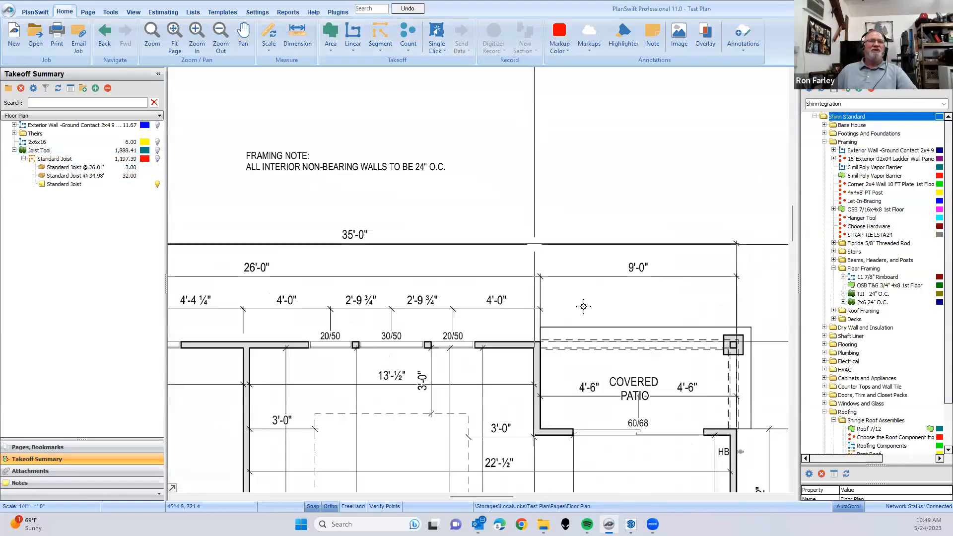
pyautogui.scroll(-3, 519, 284)
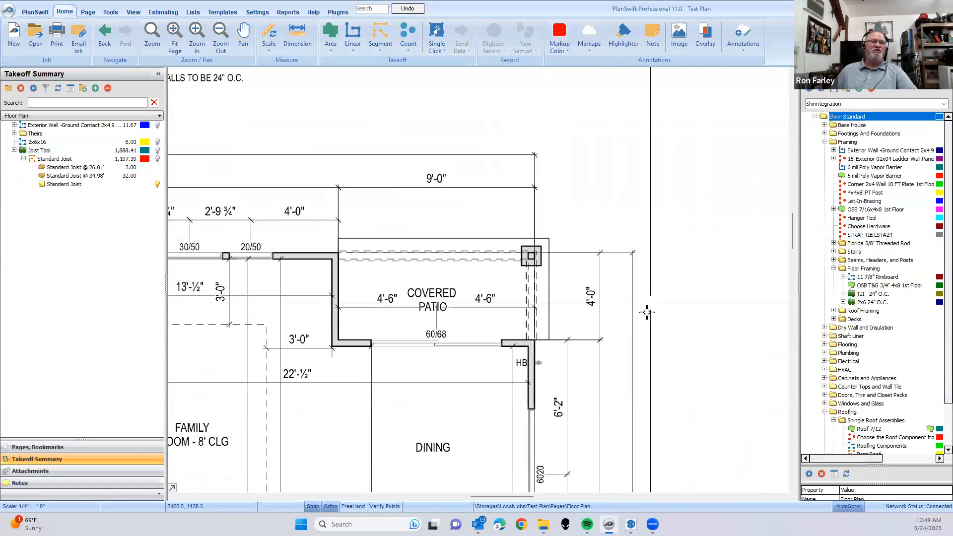
pyautogui.click(862, 219)
pyautogui.click(871, 193)
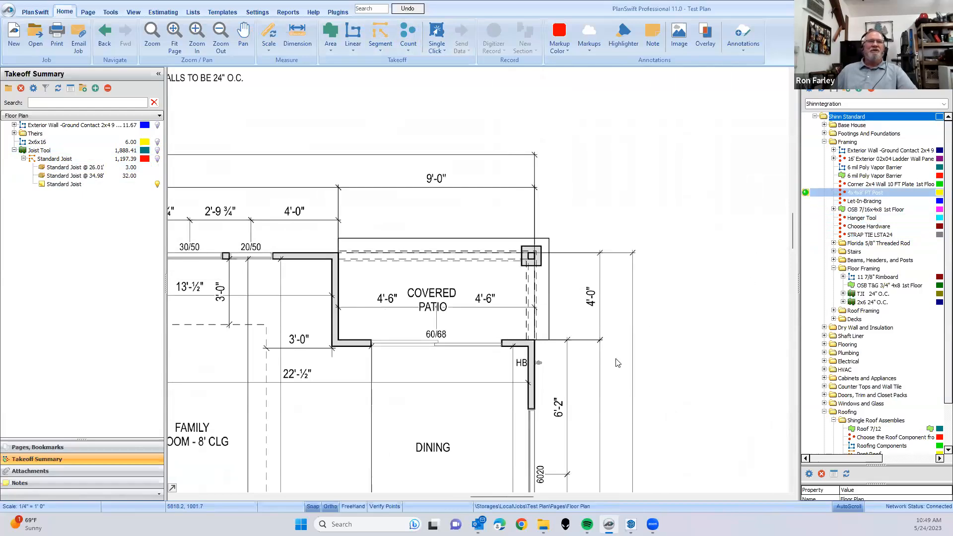
pyautogui.click(588, 346)
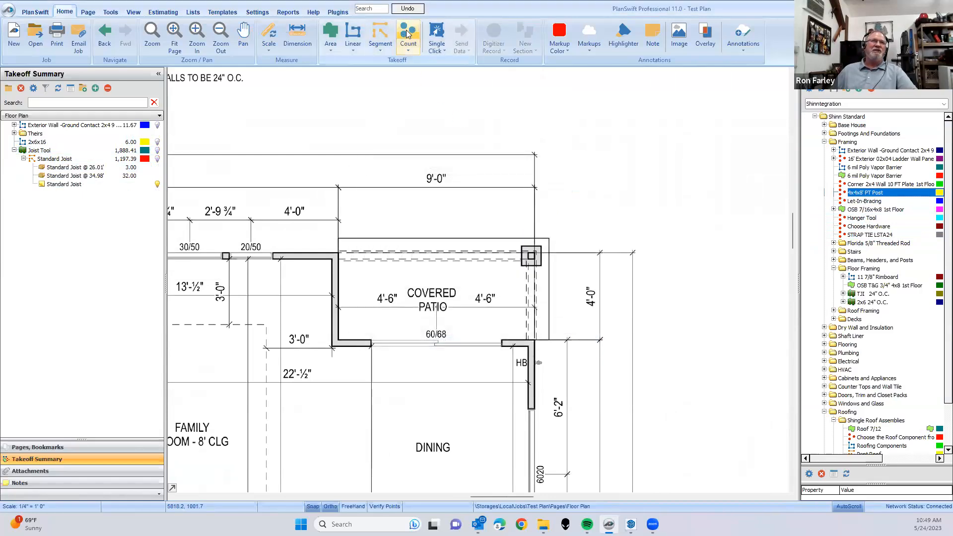
pyautogui.click(467, 272)
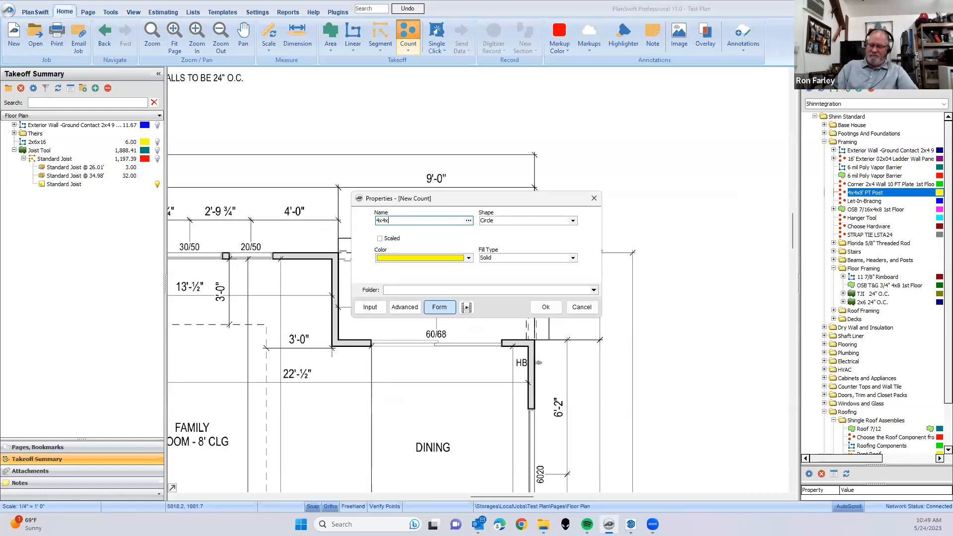
pyautogui.click(546, 307)
pyautogui.click(532, 255)
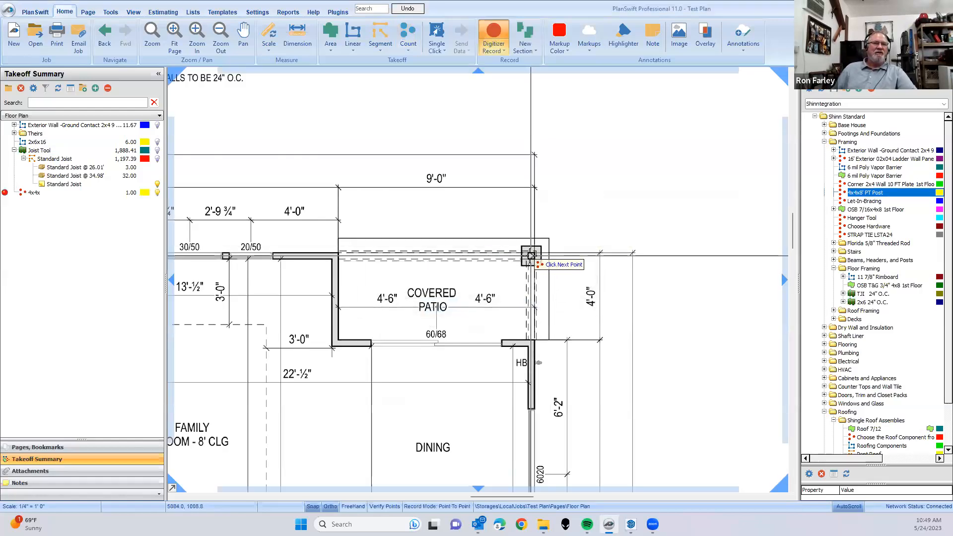
pyautogui.click(145, 193)
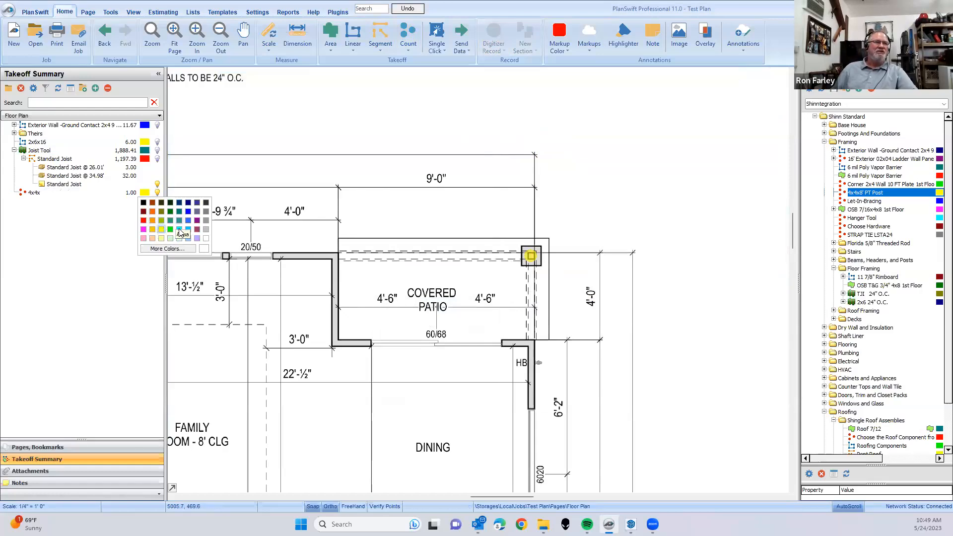
pyautogui.click(188, 217)
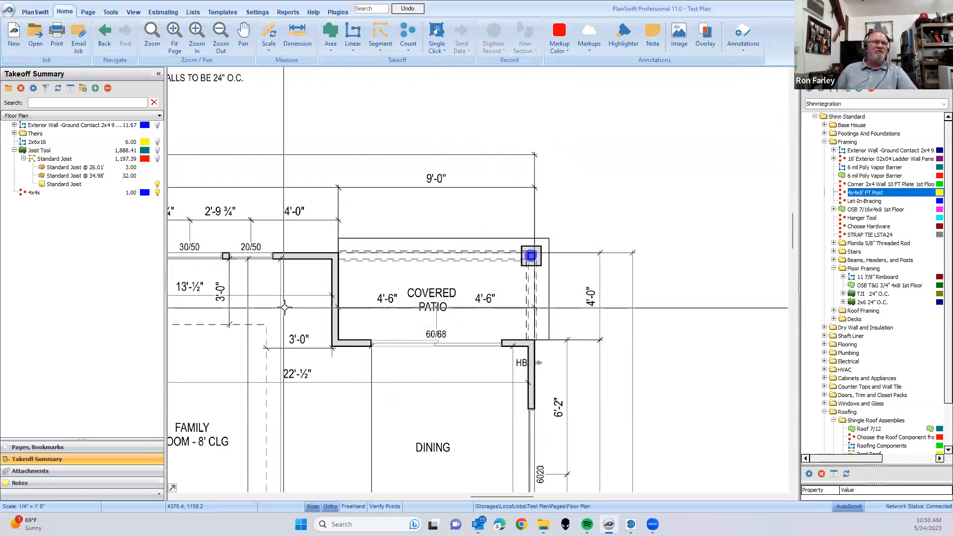
# - Show the Joist Tool takeoff and its joists on the floor plan again
pyautogui.scroll(-6, 284, 308)
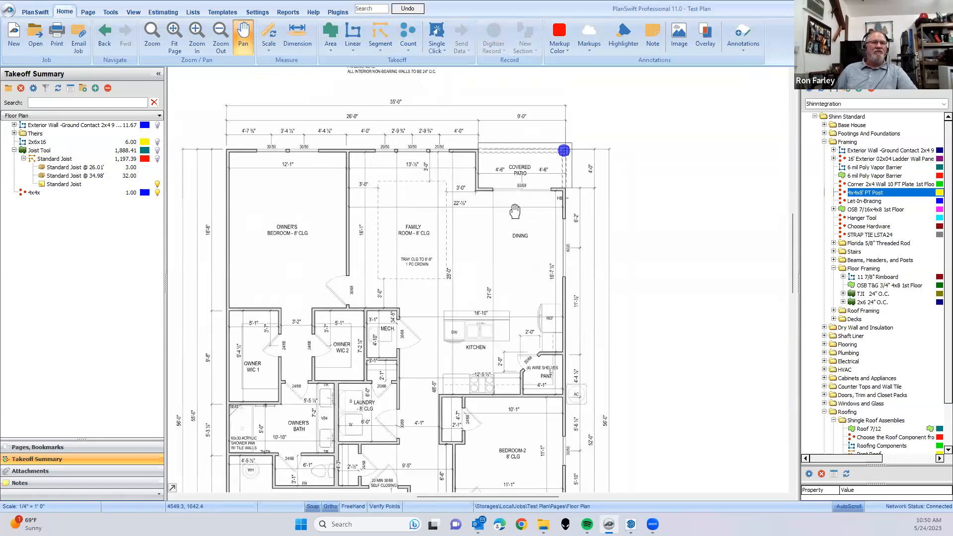
pyautogui.scroll(-2, 514, 211)
pyautogui.click(71, 160)
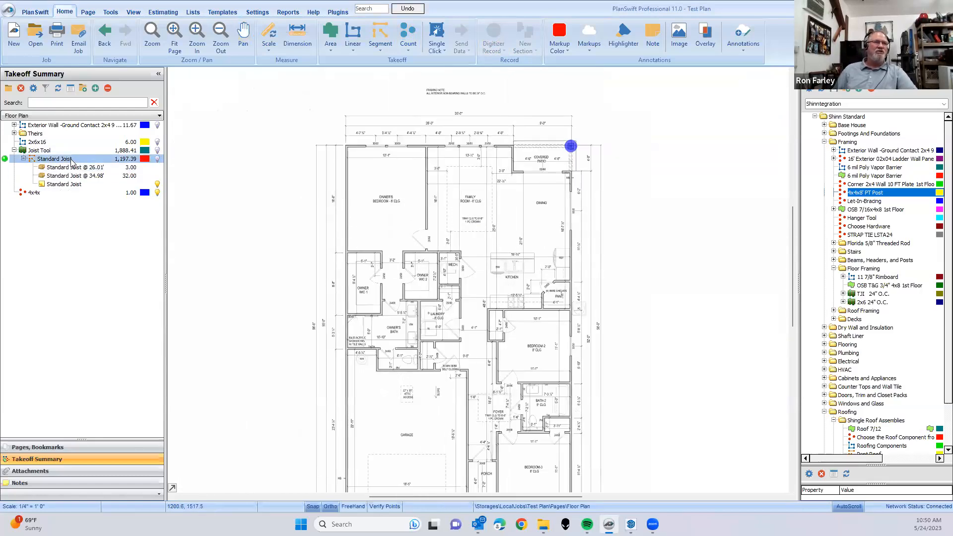
pyautogui.click(65, 151)
pyautogui.click(158, 159)
# - Create a new count takeoff named hanger with solid blue circle markers
pyautogui.scroll(-2, 438, 288)
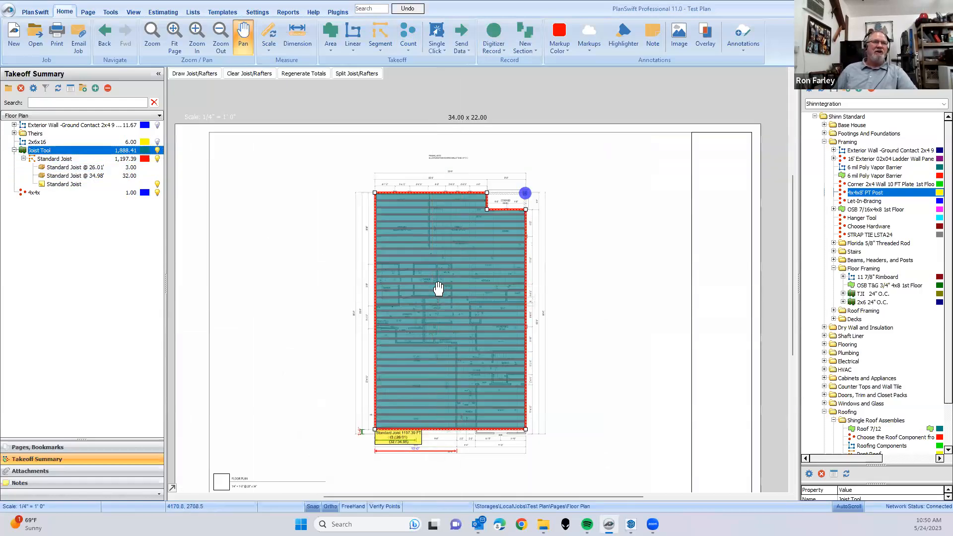
pyautogui.scroll(2, 405, 397)
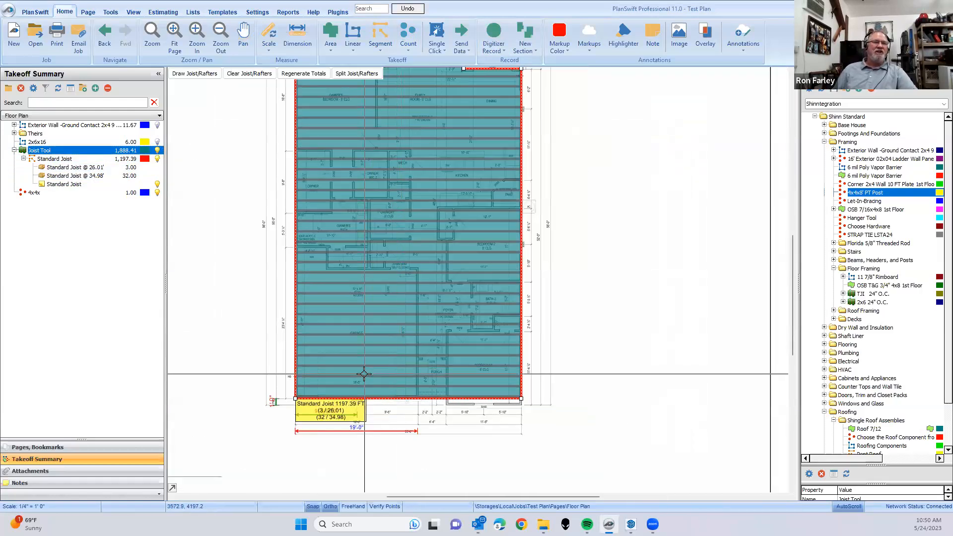
pyautogui.scroll(-1, 362, 374)
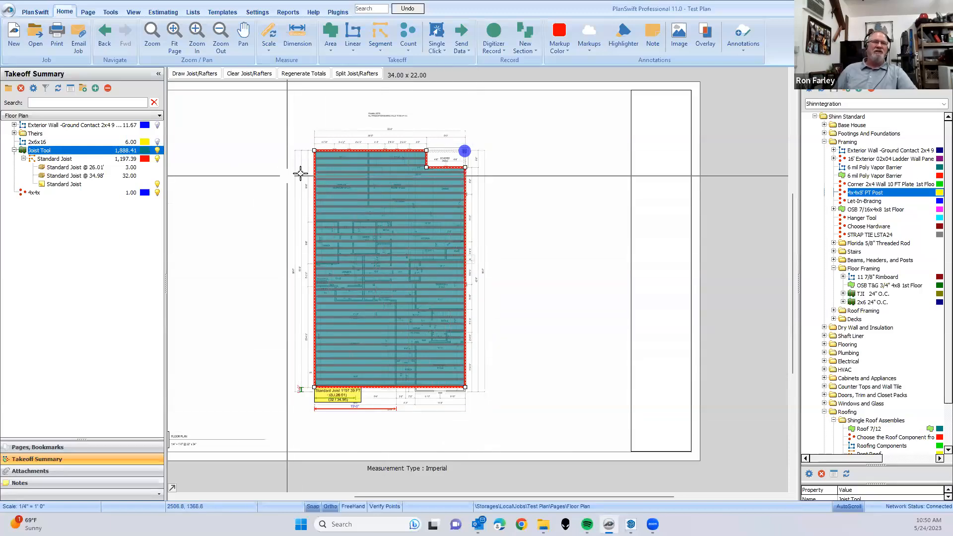
pyautogui.click(415, 30)
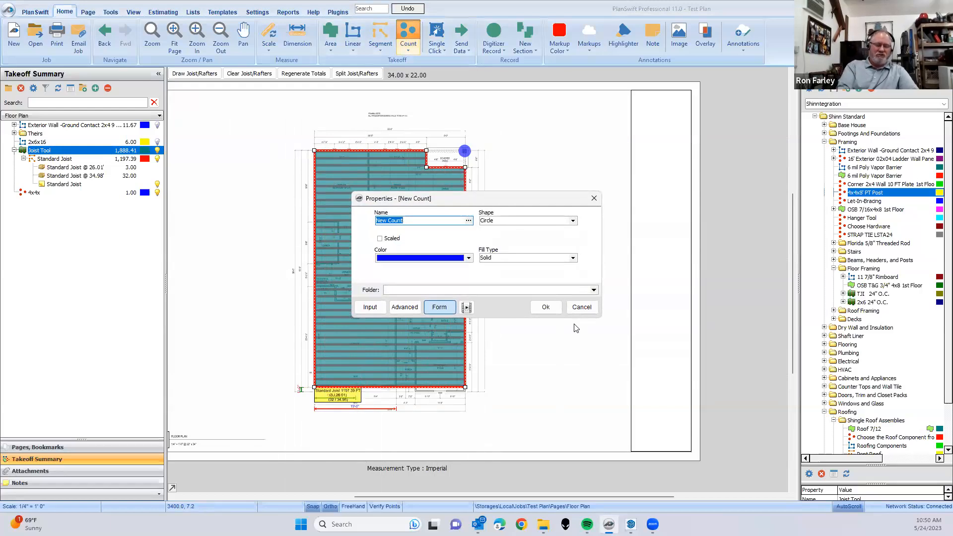
pyautogui.write('hanger')
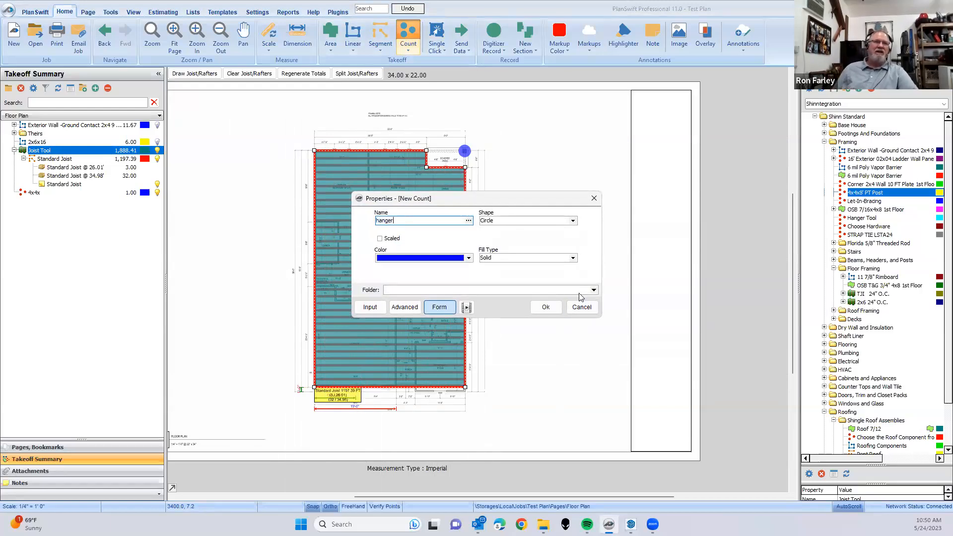
pyautogui.click(545, 307)
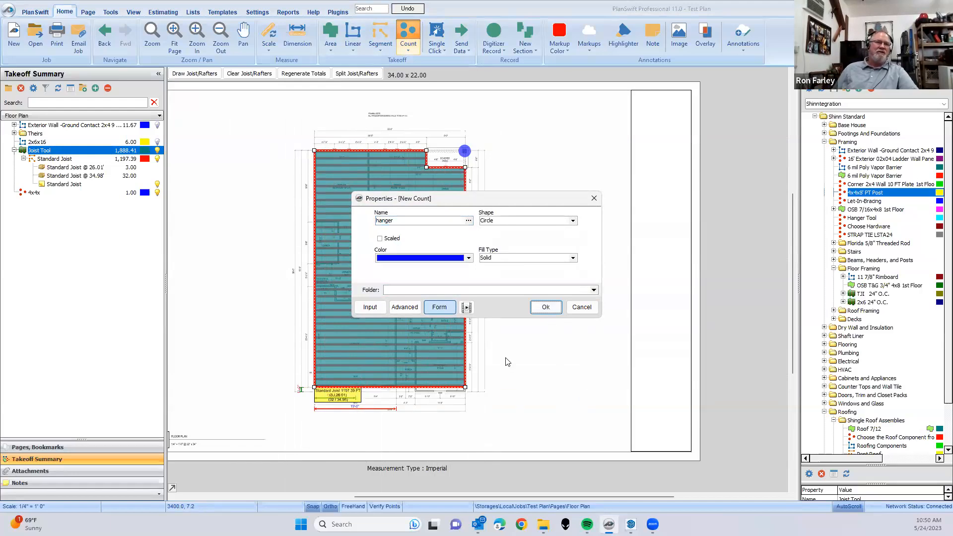
pyautogui.press('Return')
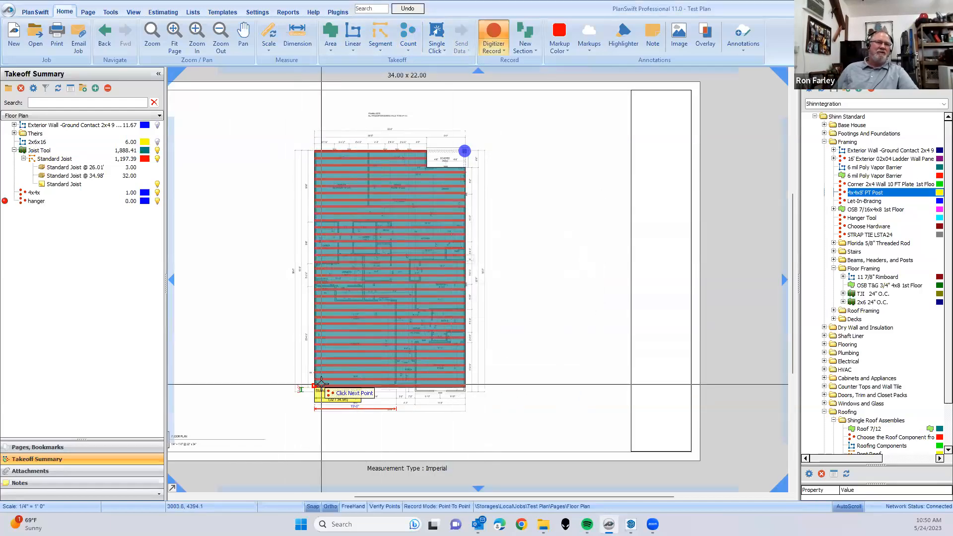
# - Place six hanger counts on consecutive joist ends along the garage's outer side wall, starting at the front corner, and finish recording
pyautogui.scroll(5, 298, 391)
pyautogui.click(273, 397)
pyautogui.click(273, 345)
pyautogui.click(273, 293)
pyautogui.click(273, 240)
pyautogui.click(272, 188)
pyautogui.click(272, 135)
pyautogui.scroll(-5, 252, 261)
pyautogui.press('Escape')
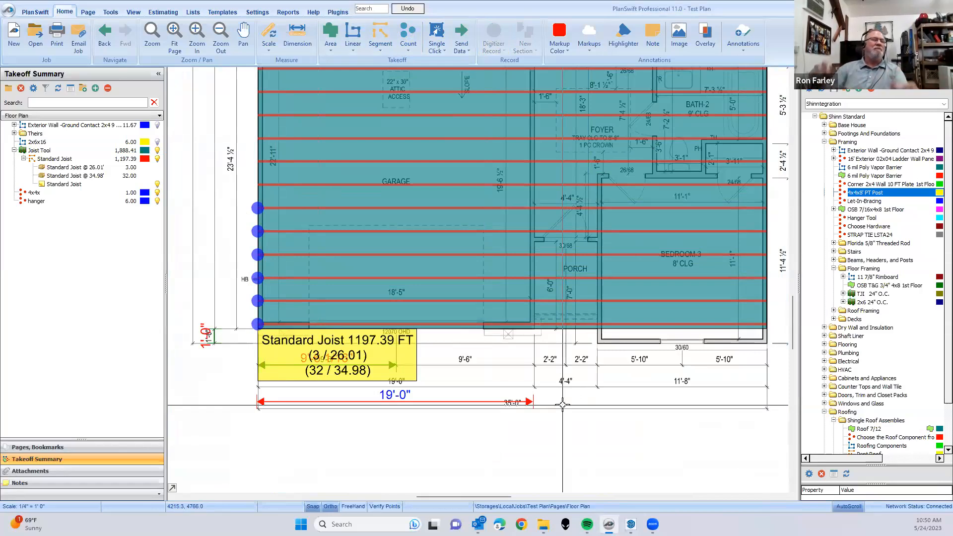
pyautogui.scroll(-5, 480, 447)
pyautogui.moveTo(604, 352); pyautogui.dragTo(575, 361)
pyautogui.press('Escape')
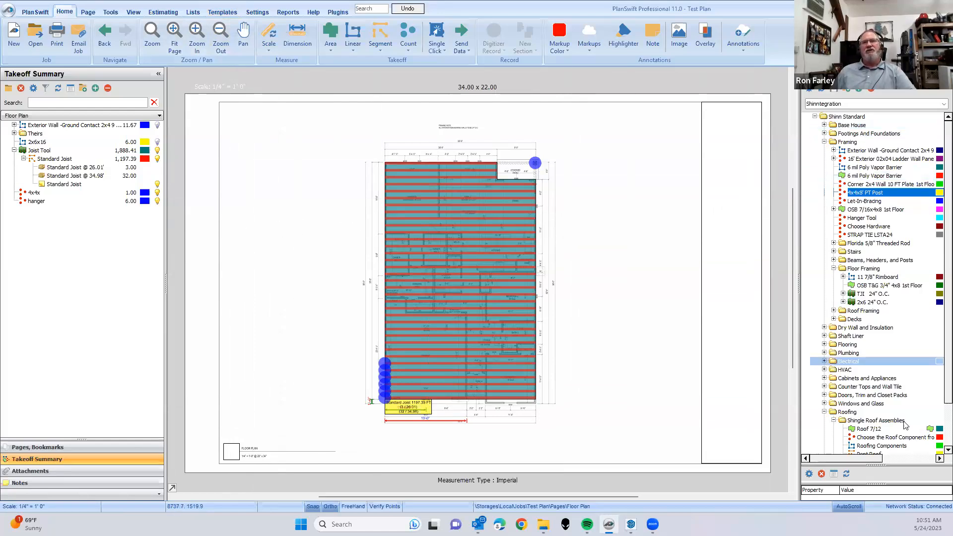
# - Collapse the Framing folder of Shinn Standard and examine the Sample Takeoff Tools templates, collapsing the Rough Carpentry folder
pyautogui.click(824, 143)
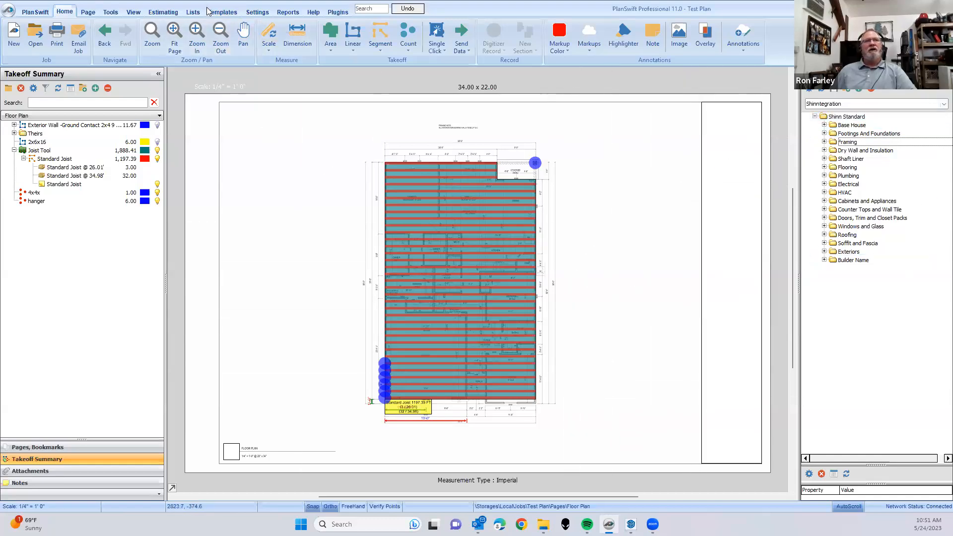
pyautogui.click(942, 105)
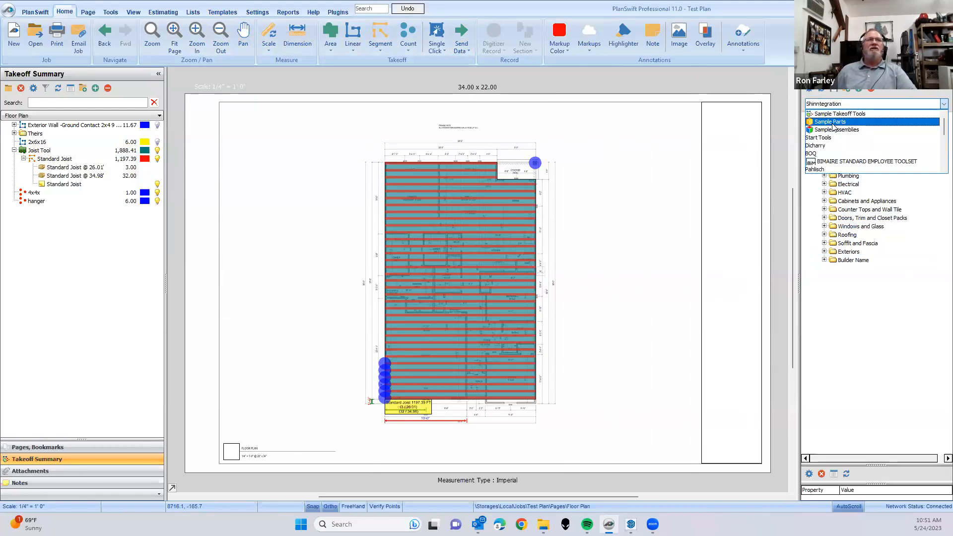
pyautogui.click(221, 15)
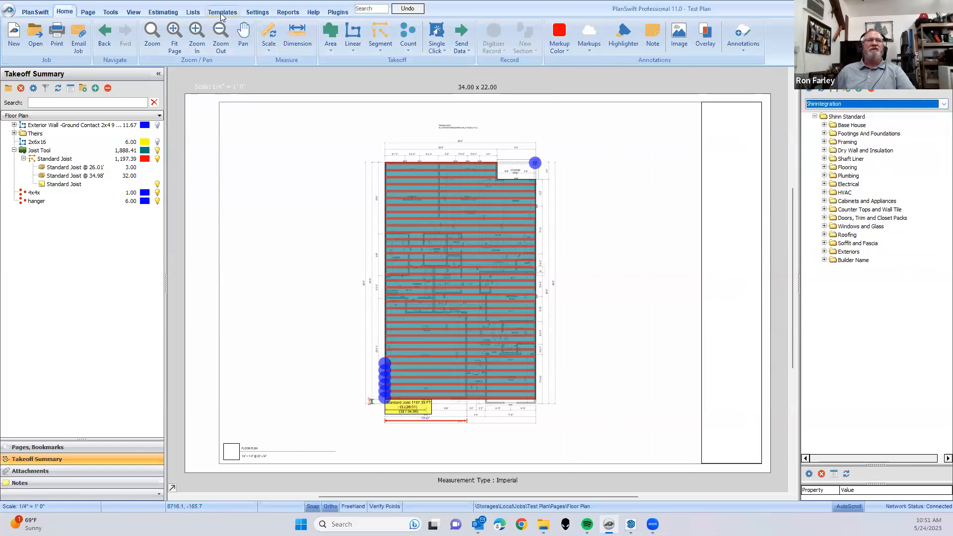
pyautogui.click(222, 11)
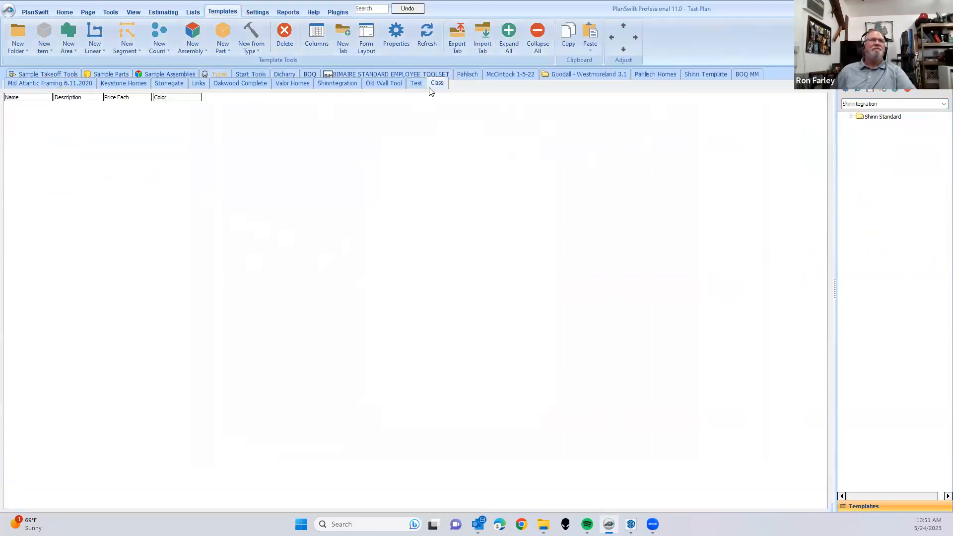
pyautogui.click(53, 72)
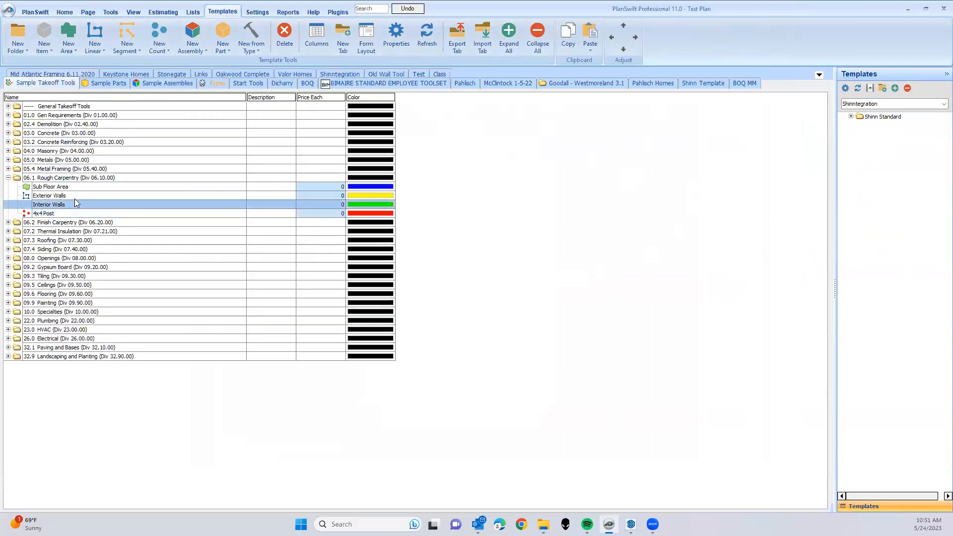
pyautogui.click(7, 177)
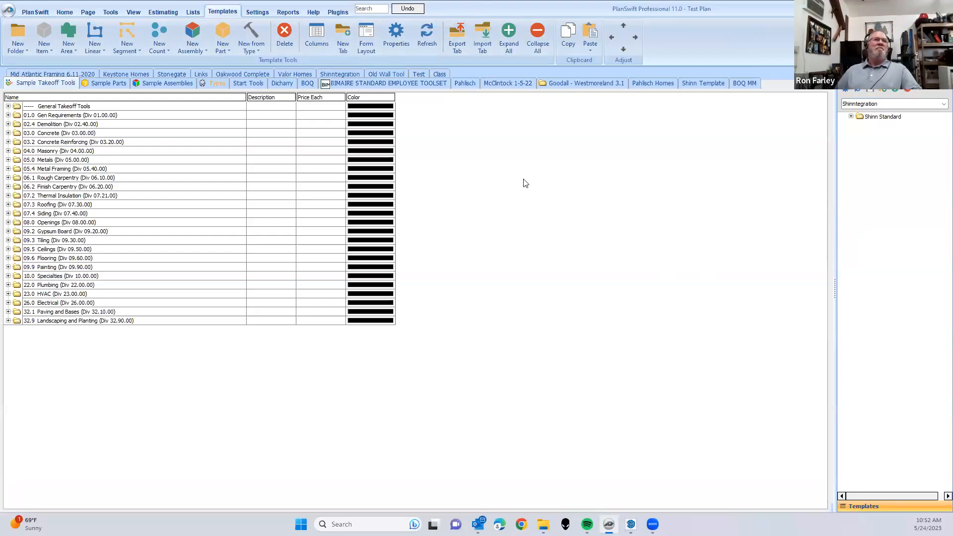
# - Return to the floor plan and expand the Theirs folder in the takeoff summary to examine its takeoffs
pyautogui.click(64, 12)
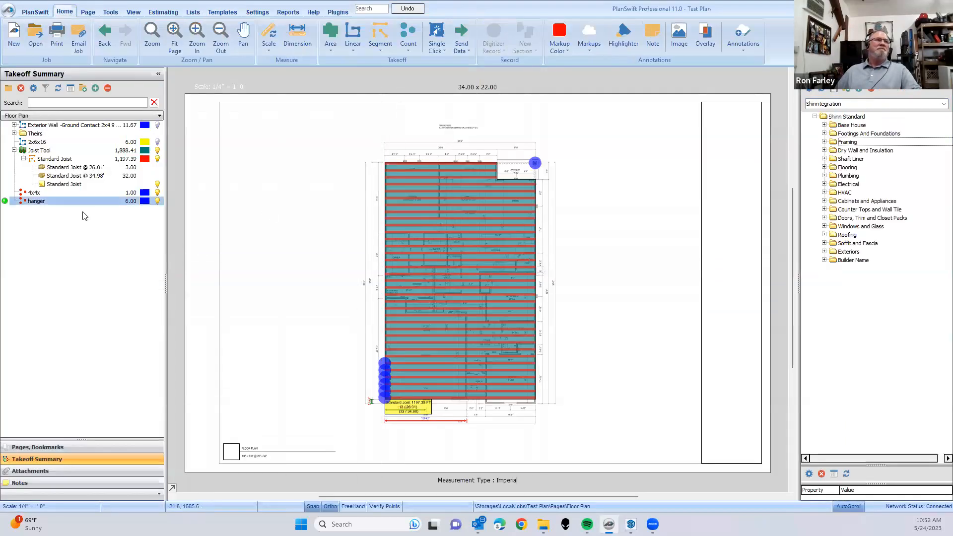
pyautogui.click(15, 133)
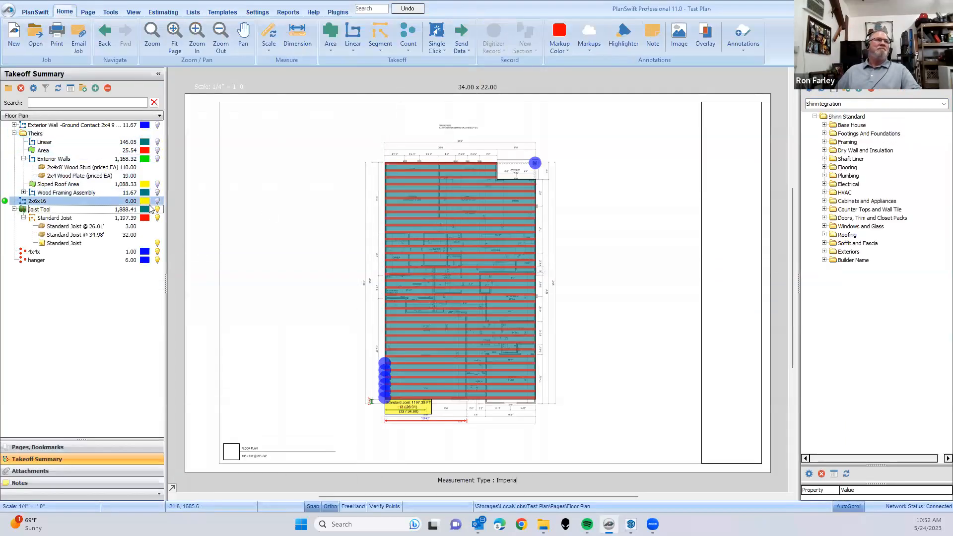
pyautogui.click(56, 184)
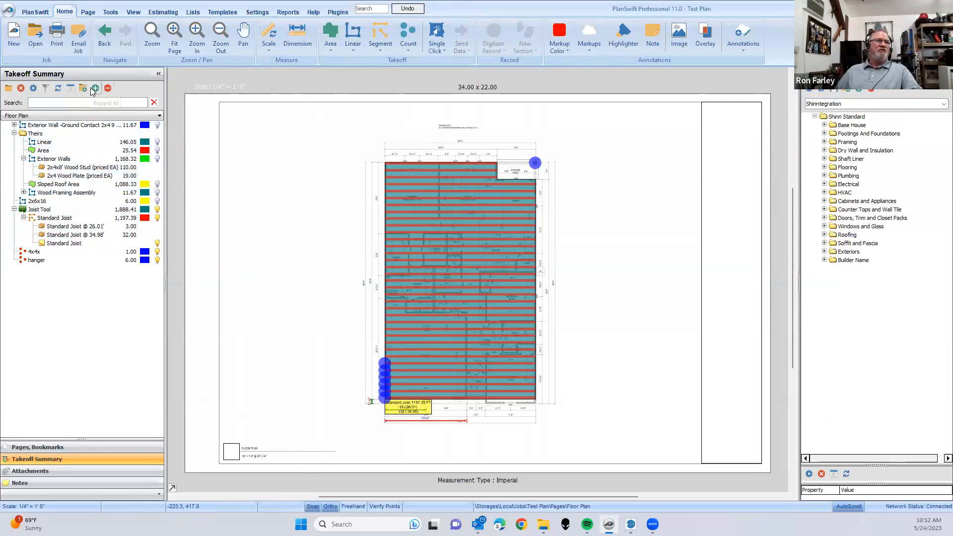
# - Collapse the Floor Plan and Roof pages, hide all takeoffs on Floor Plan, and switch its annotations off and back on
pyautogui.click(76, 446)
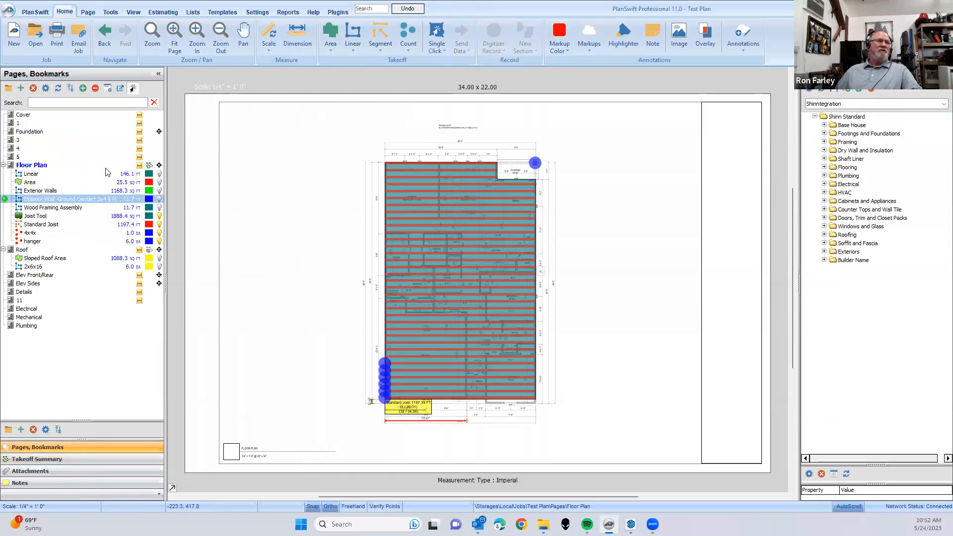
pyautogui.click(4, 165)
pyautogui.click(4, 174)
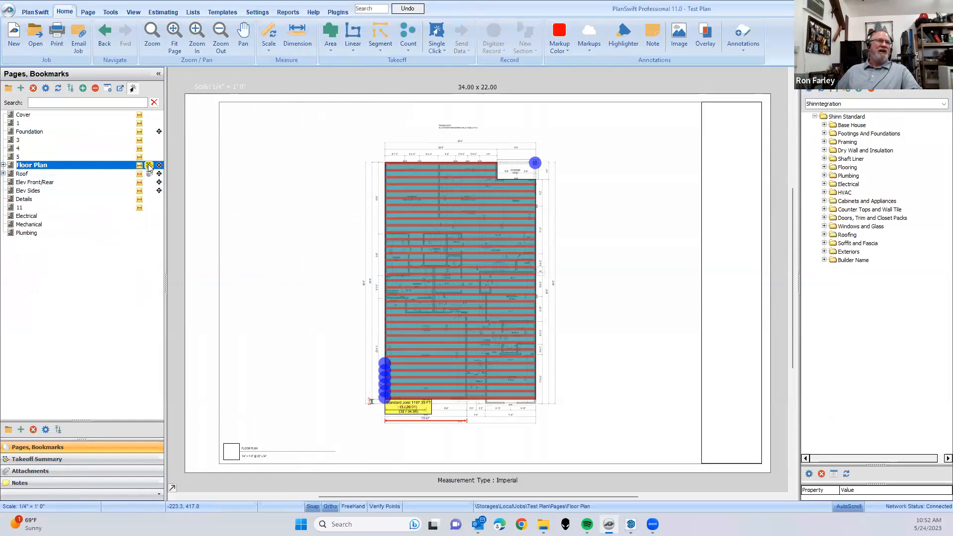
pyautogui.click(148, 166)
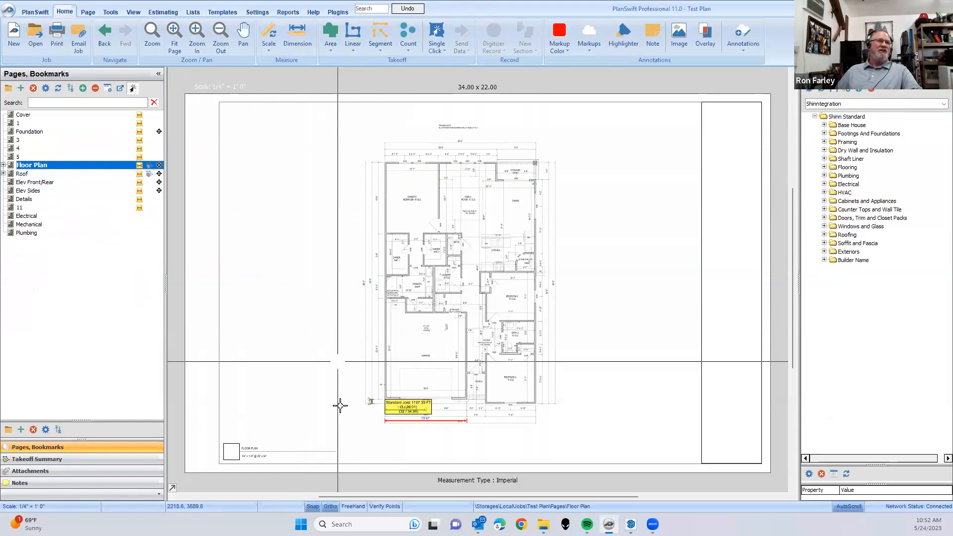
pyautogui.click(140, 165)
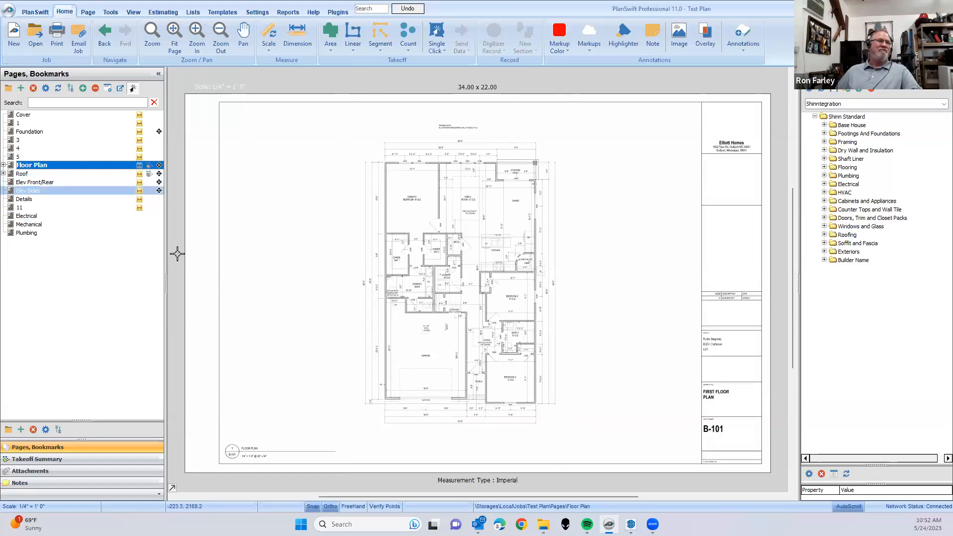
pyautogui.click(139, 165)
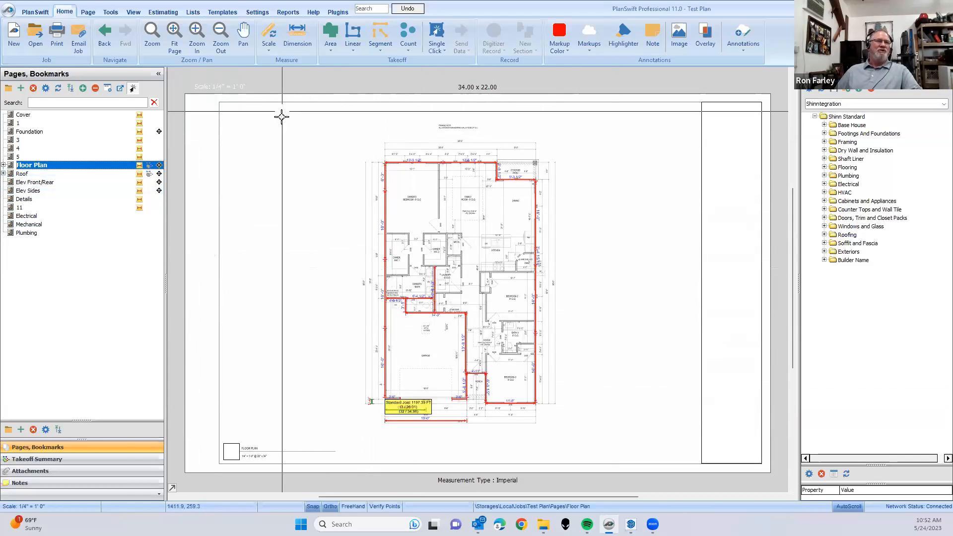
# - Make only the Exterior Walls takeoff visible from the takeoff summary and inspect its wall lines on the floor plan
pyautogui.click(74, 458)
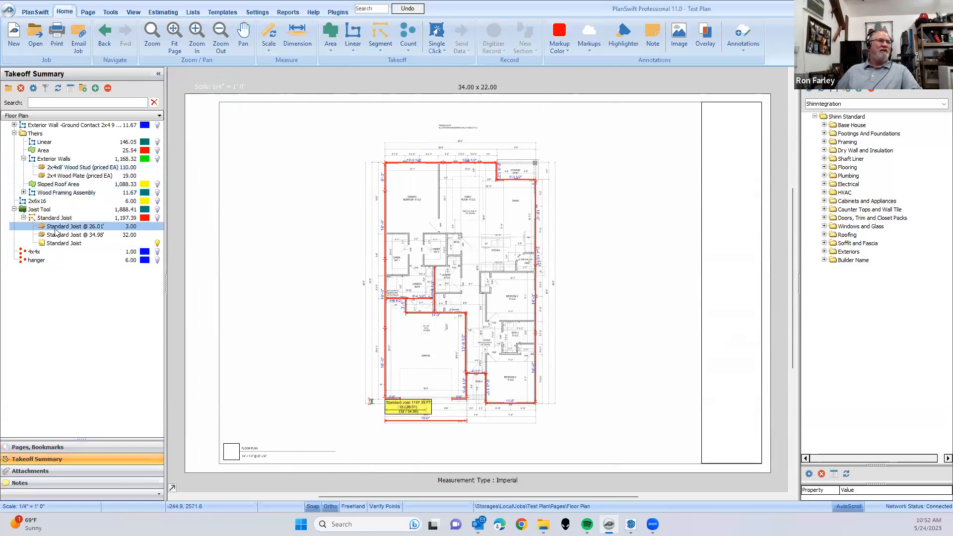
pyautogui.click(56, 160)
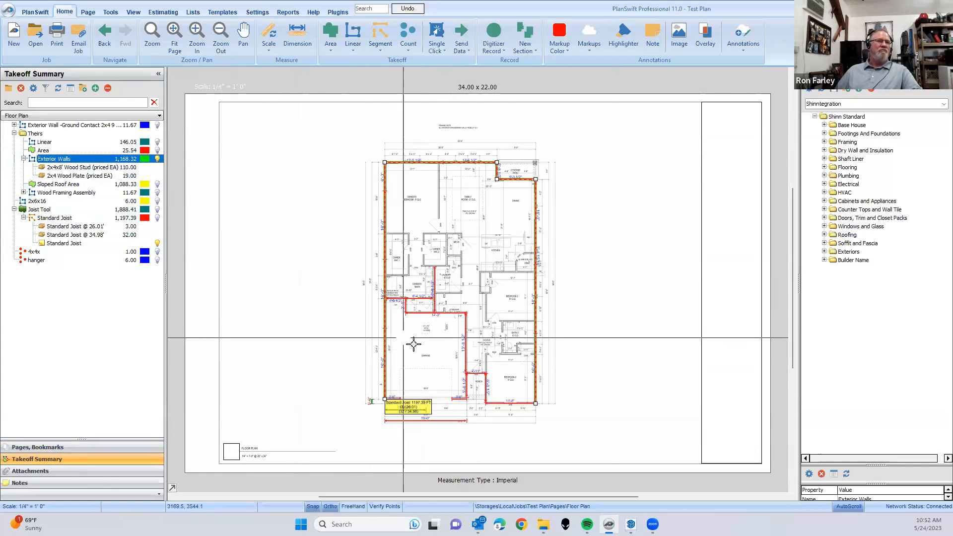
pyautogui.click(238, 183)
pyautogui.click(152, 166)
pyautogui.click(156, 160)
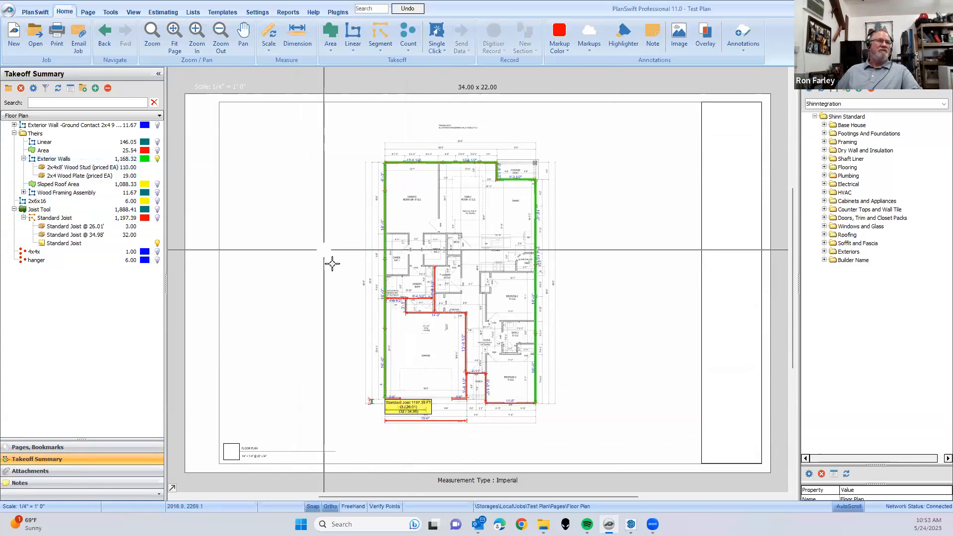
pyautogui.scroll(3, 377, 346)
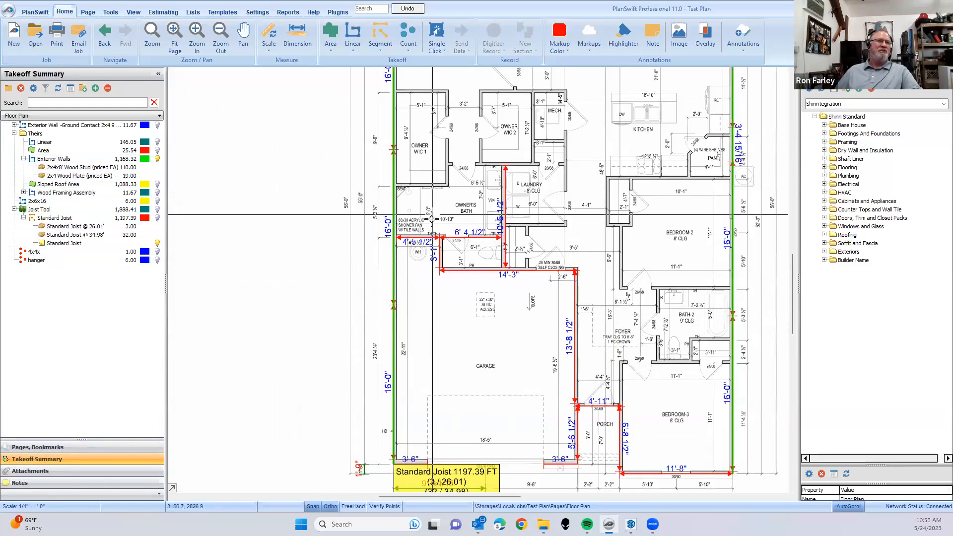
pyautogui.scroll(-3, 298, 247)
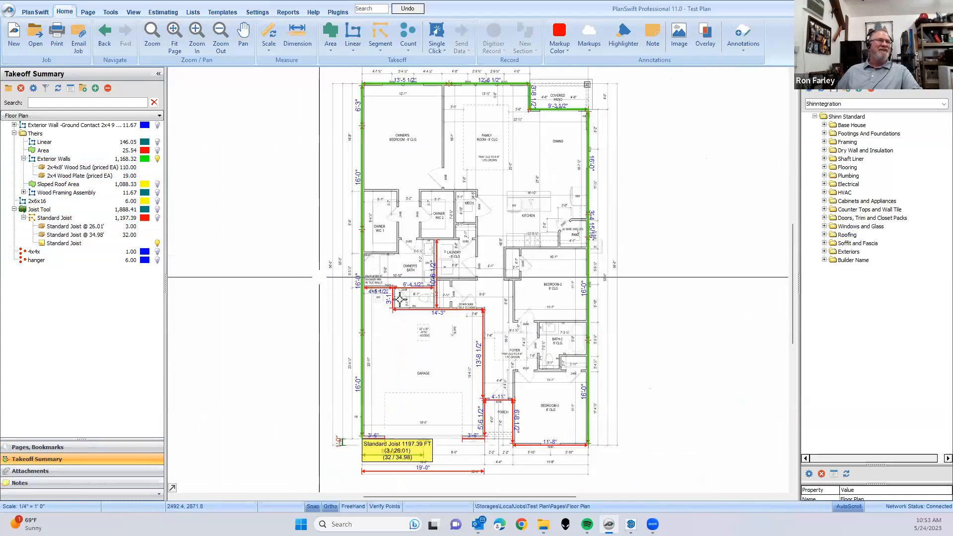
# - Examine the properties of the 2x4x8' Wood Stud (priced EA) part under Exterior Walls and close them unchanged
pyautogui.click(88, 190)
pyautogui.click(67, 168)
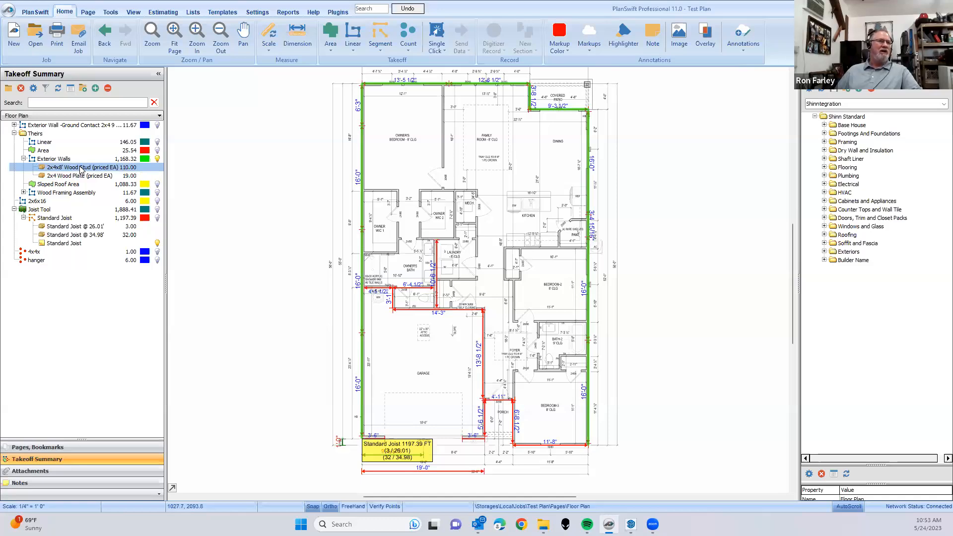
pyautogui.click(81, 169)
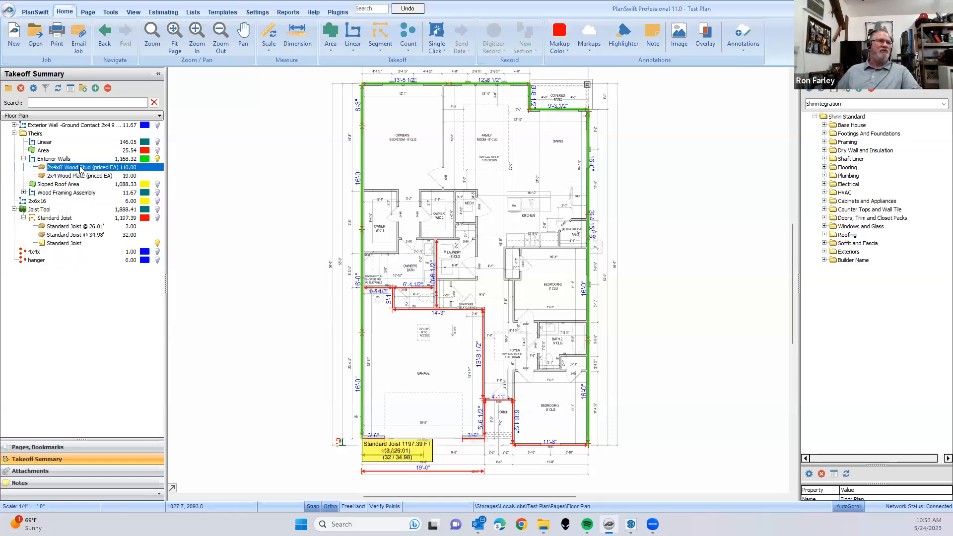
pyautogui.doubleClick(81, 169)
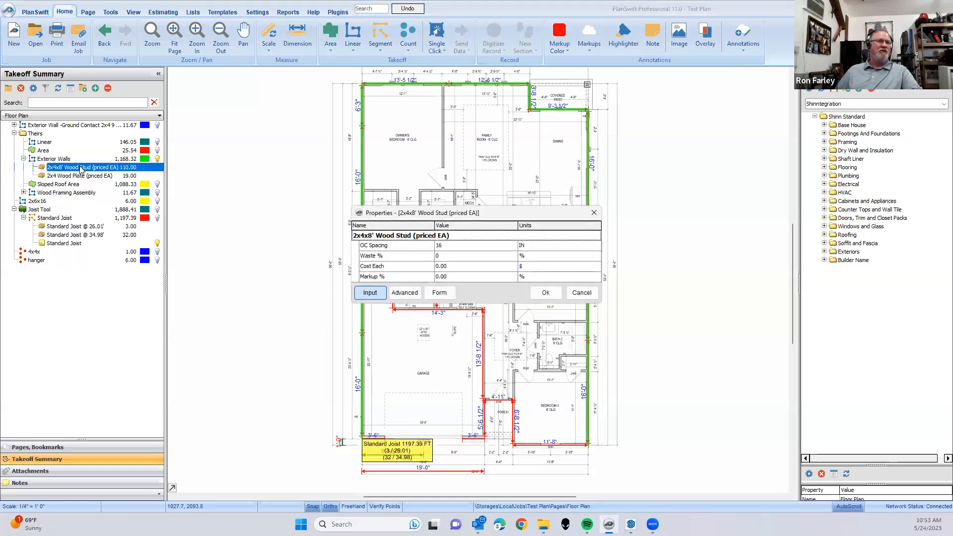
pyautogui.click(583, 295)
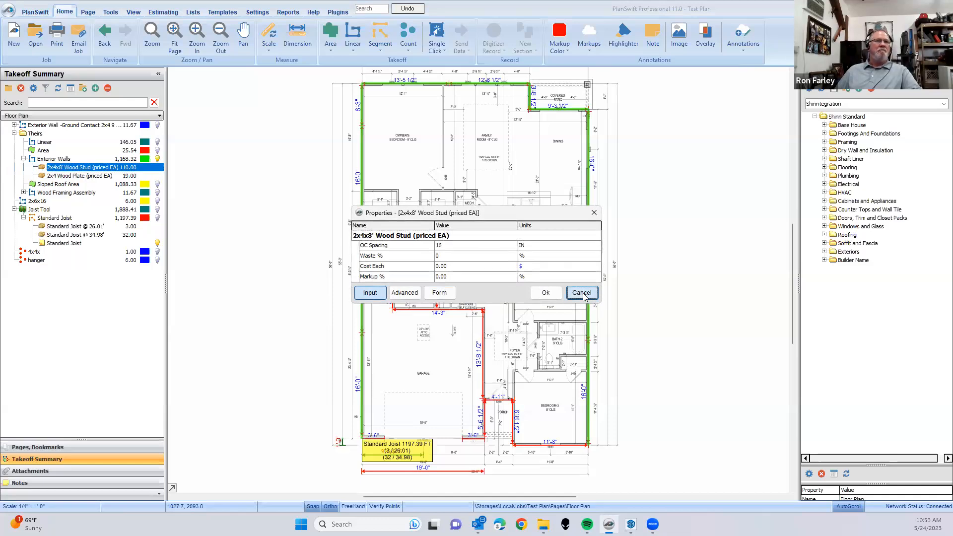
# - Reopen the 2x4x8' Wood Stud properties and change the part name to 2x20x8' Wood Stud (priced EA)
pyautogui.doubleClick(65, 169)
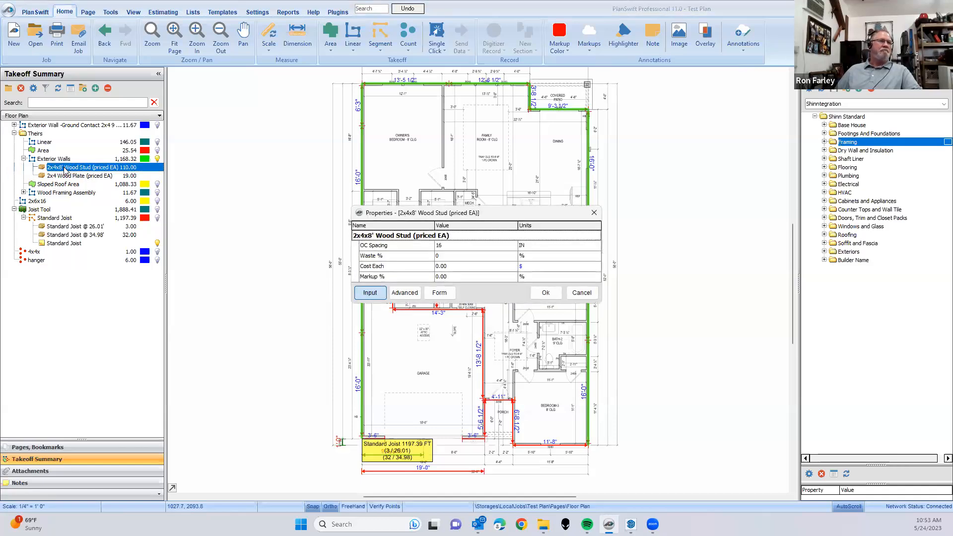
pyautogui.click(364, 238)
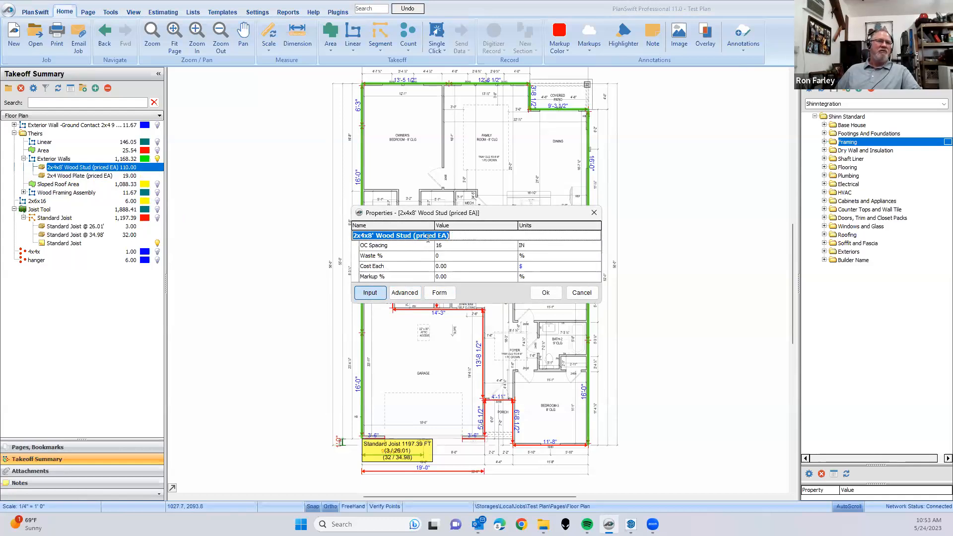
pyautogui.click(394, 265)
pyautogui.click(377, 234)
pyautogui.click(369, 235)
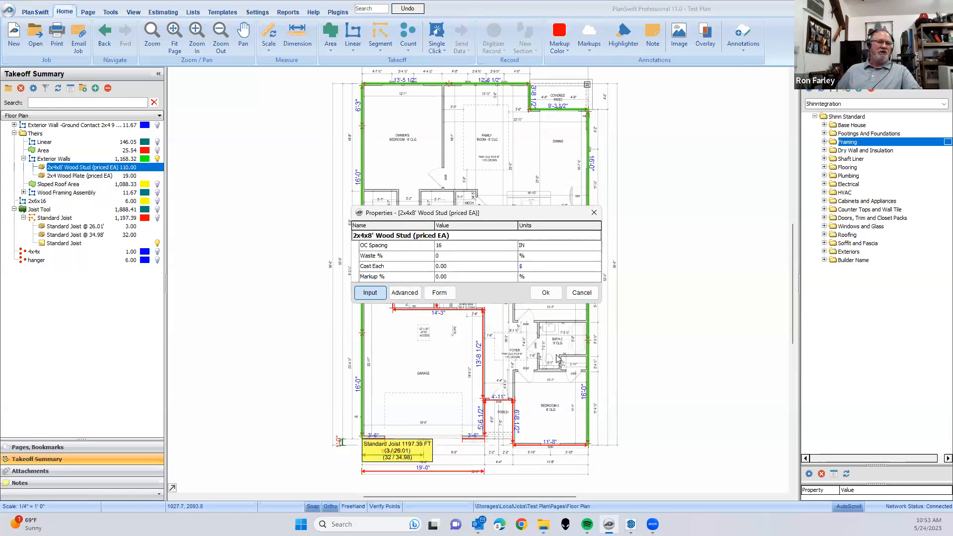
pyautogui.press('BackSpace')
pyautogui.write('20')
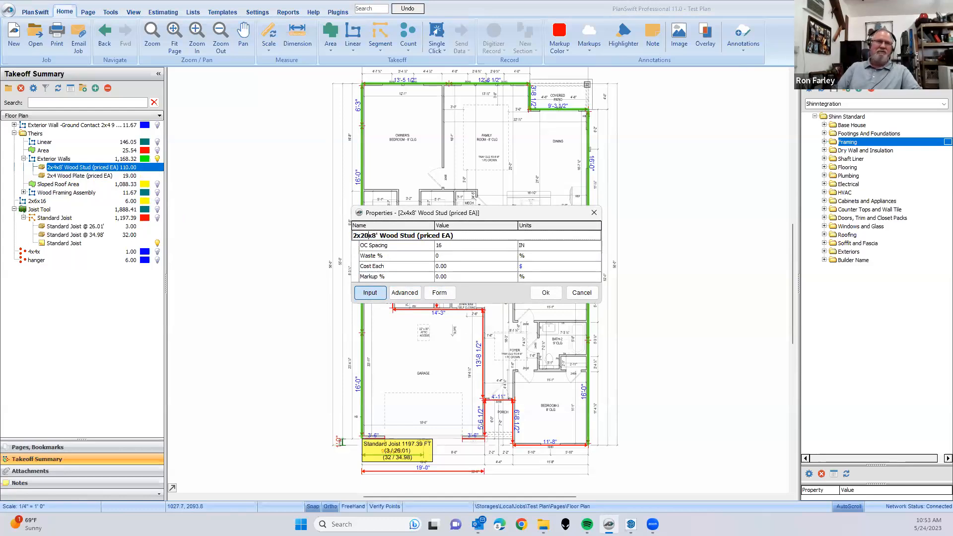
pyautogui.click(487, 268)
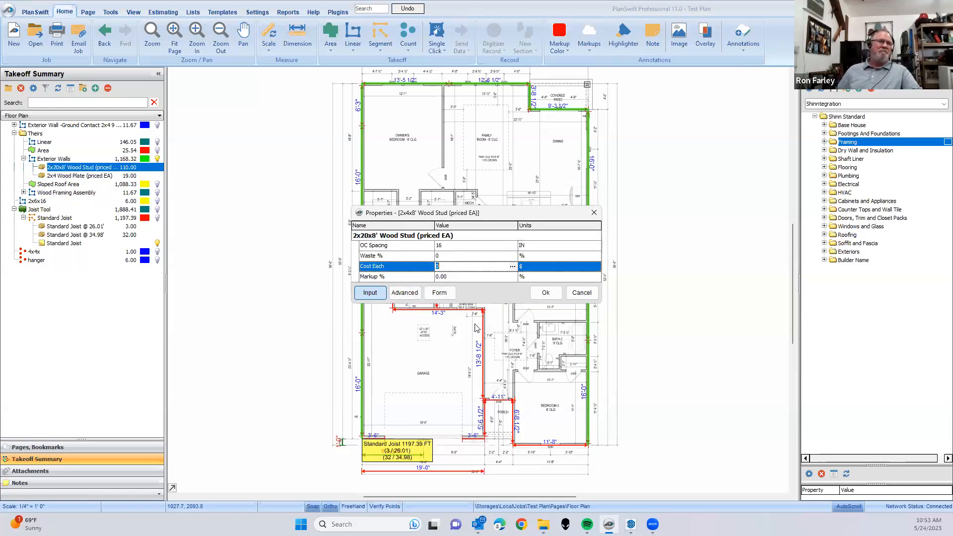
# - Correct the stud part's name to 2x4x20' Wood Stud (priced EA)
pyautogui.click(369, 236)
pyautogui.click(369, 236)
pyautogui.press('BackSpace')
pyautogui.press('BackSpace')
pyautogui.write('4')
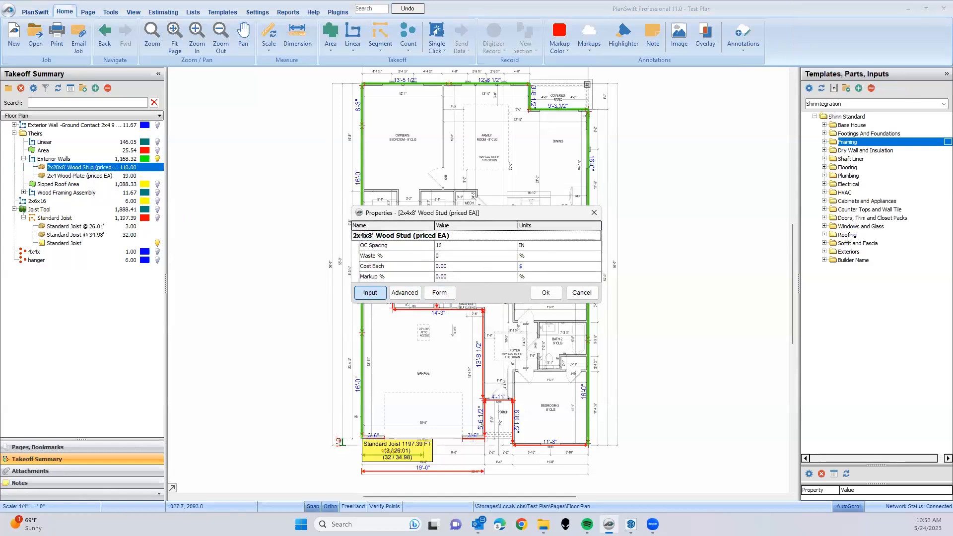
pyautogui.press('BackSpace')
pyautogui.write('20')
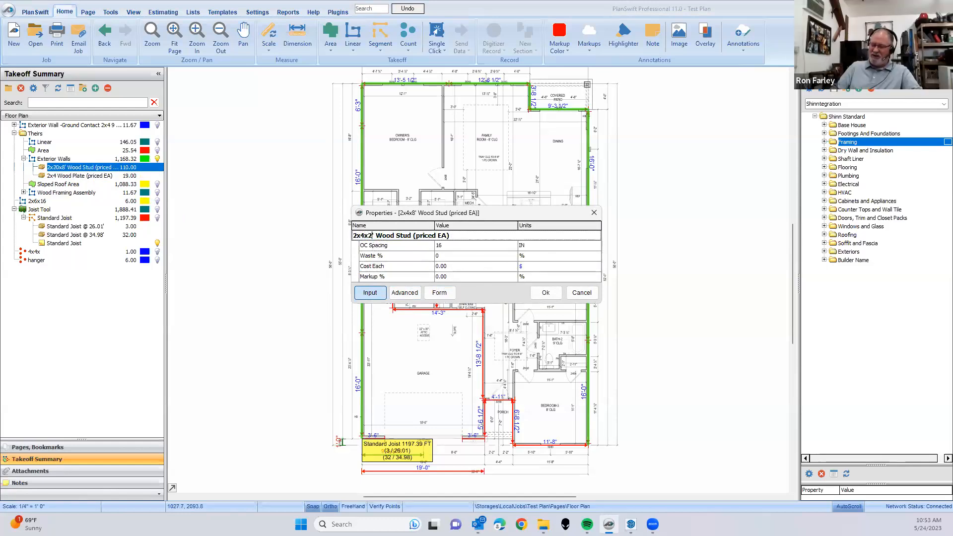
pyautogui.click(430, 277)
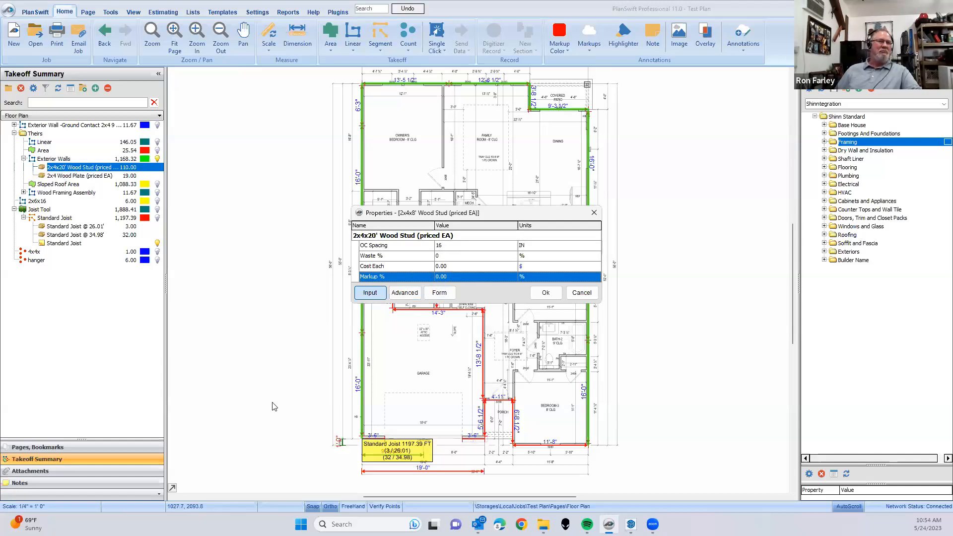
# - Examine the stud part's advanced property formulas and close the properties without saving the changes
pyautogui.click(404, 293)
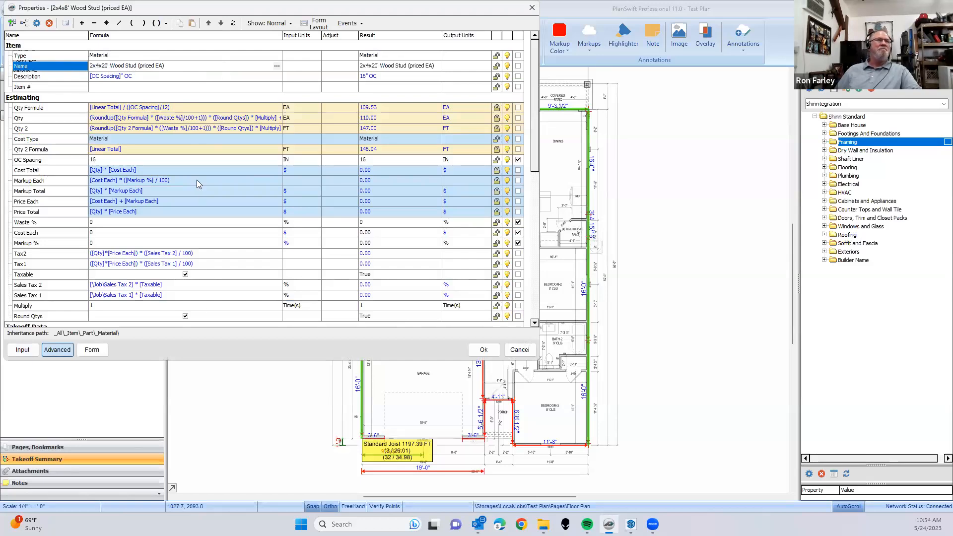
pyautogui.moveTo(298, 14); pyautogui.dragTo(448, 132)
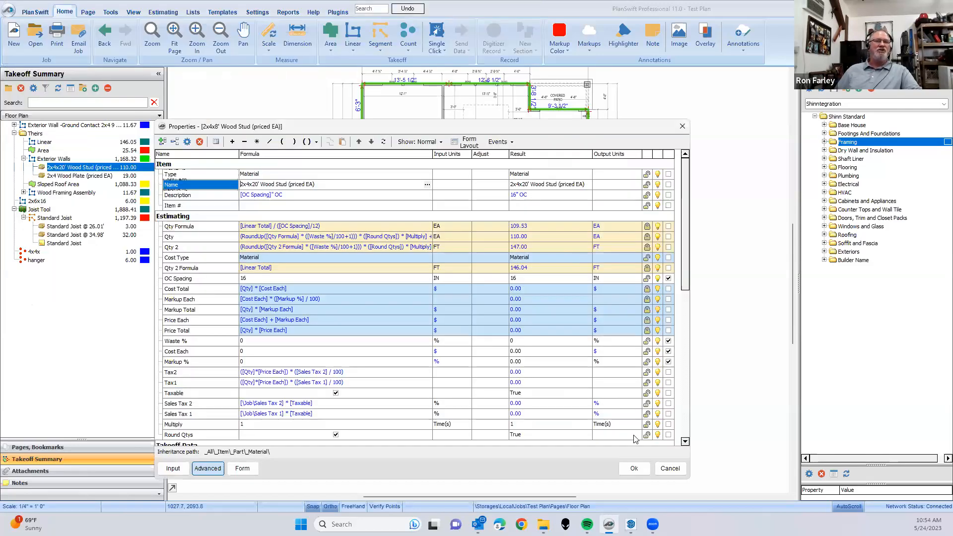
pyautogui.click(670, 468)
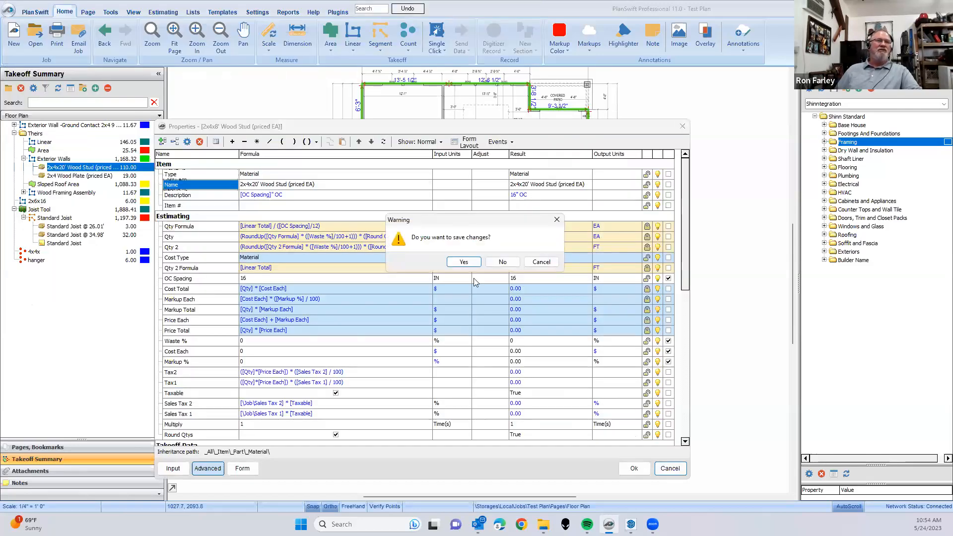
pyautogui.click(504, 263)
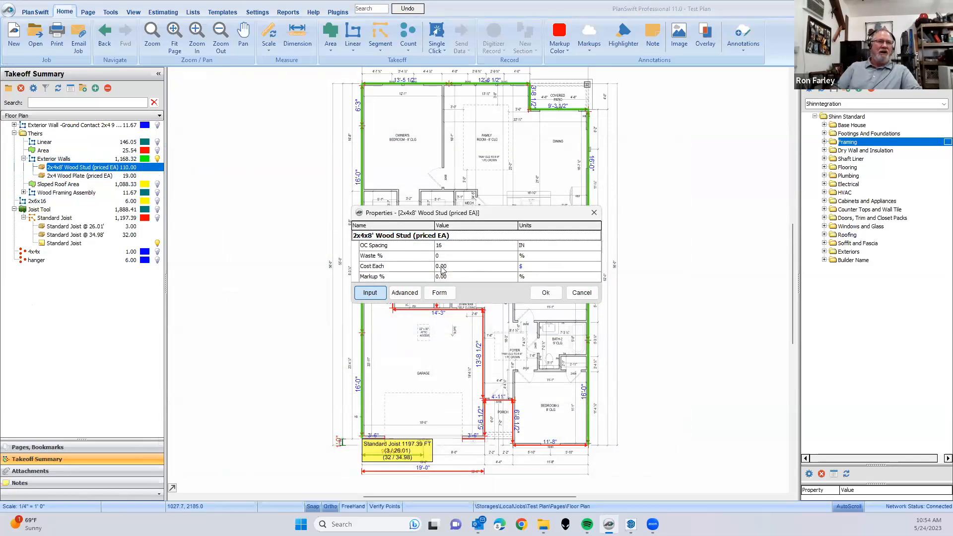
# - Rename the 2x4x8' stud part as 2x4x20' Wood Stud (priced EA), save it, and widen the takeoff summary to fit the name
pyautogui.click(373, 236)
pyautogui.click(372, 235)
pyautogui.press('BackSpace')
pyautogui.write('20')
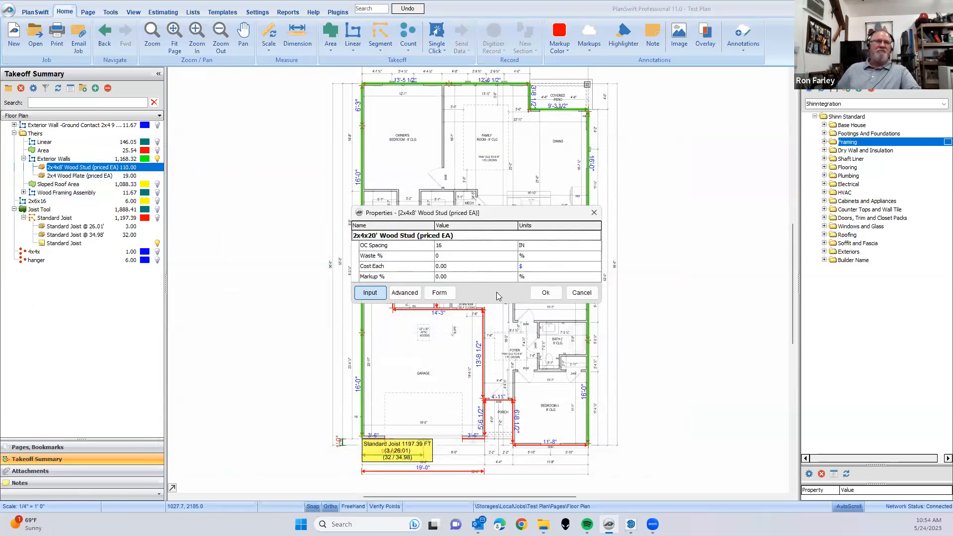
pyautogui.click(546, 292)
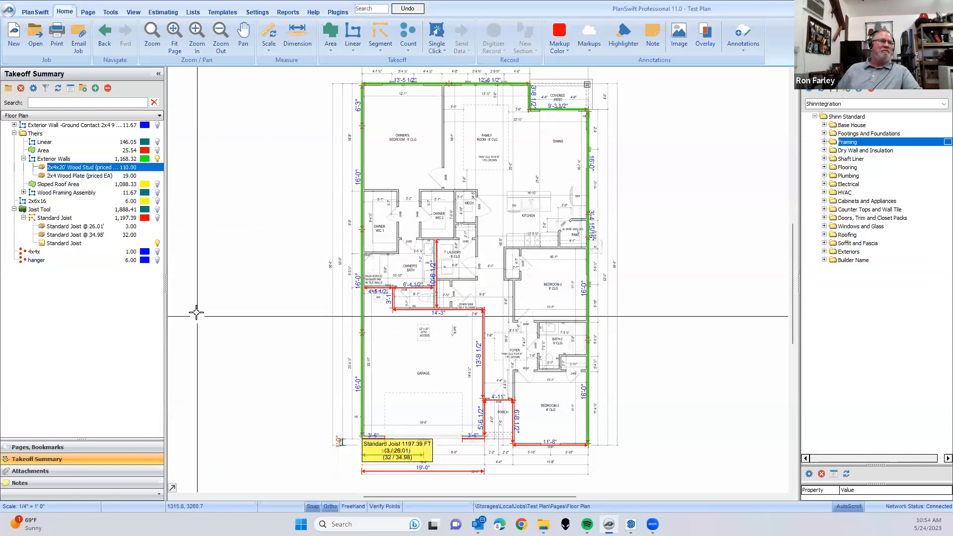
pyautogui.moveTo(167, 201); pyautogui.dragTo(180, 202)
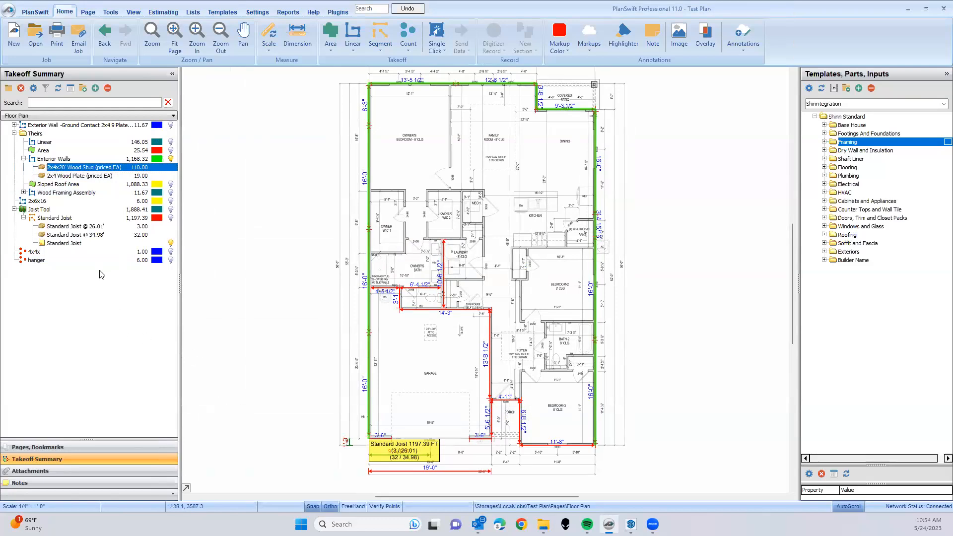
# - Collapse the Floor Plan page in the page list and return to the takeoff summary
pyautogui.click(71, 448)
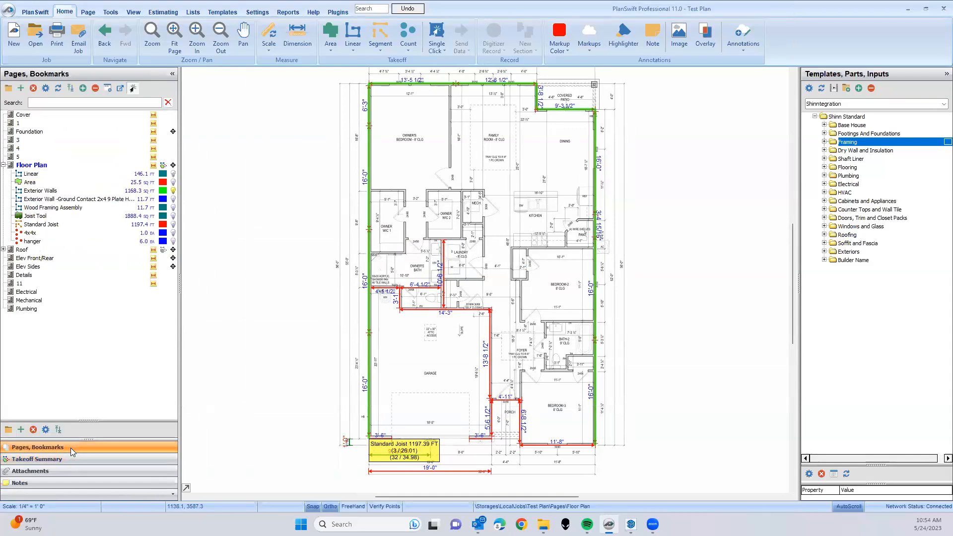
pyautogui.click(4, 165)
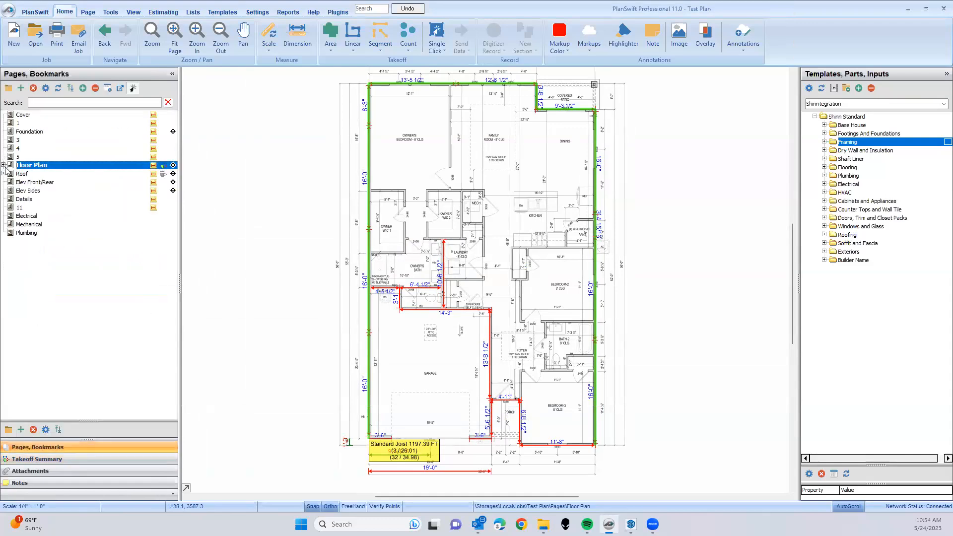
pyautogui.click(78, 458)
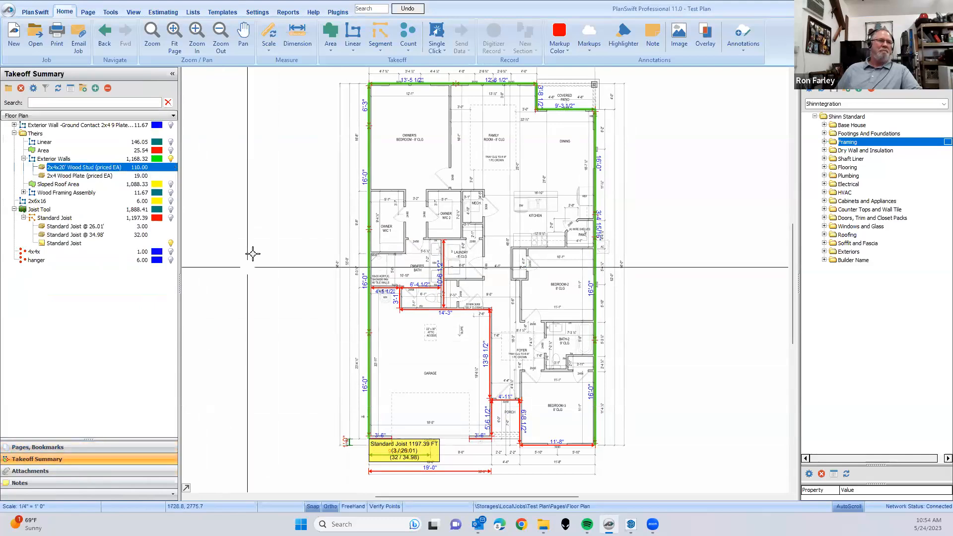
# - Move the Joist Tool, 2x6x16, 4x4x and hanger takeoffs into the Theirs folder and collapse the folder
pyautogui.click(14, 133)
pyautogui.click(34, 150)
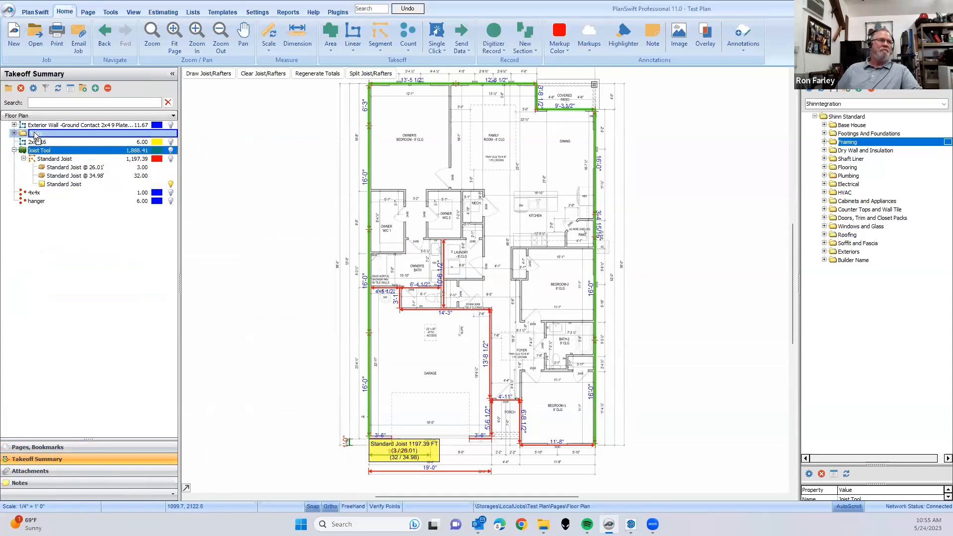
pyautogui.moveTo(38, 154); pyautogui.dragTo(35, 134)
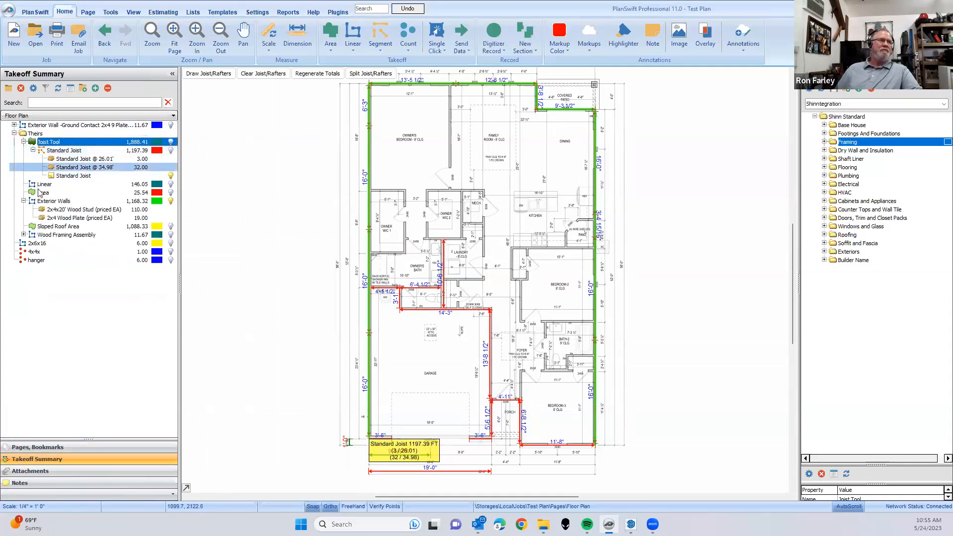
pyautogui.click(36, 244)
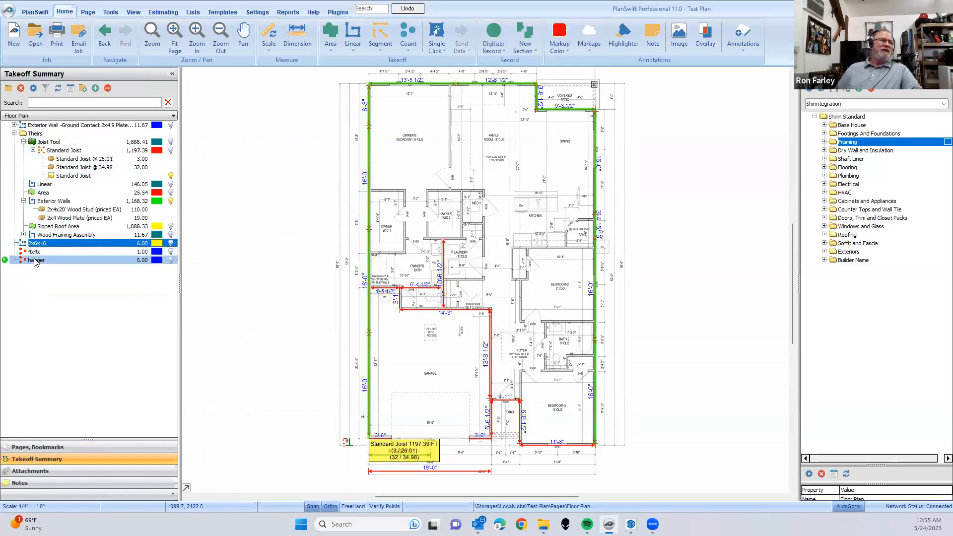
pyautogui.keyDown('shift'); pyautogui.click(35, 261); pyautogui.keyUp('shift')
pyautogui.moveTo(36, 244); pyautogui.dragTo(16, 141)
pyautogui.click(14, 133)
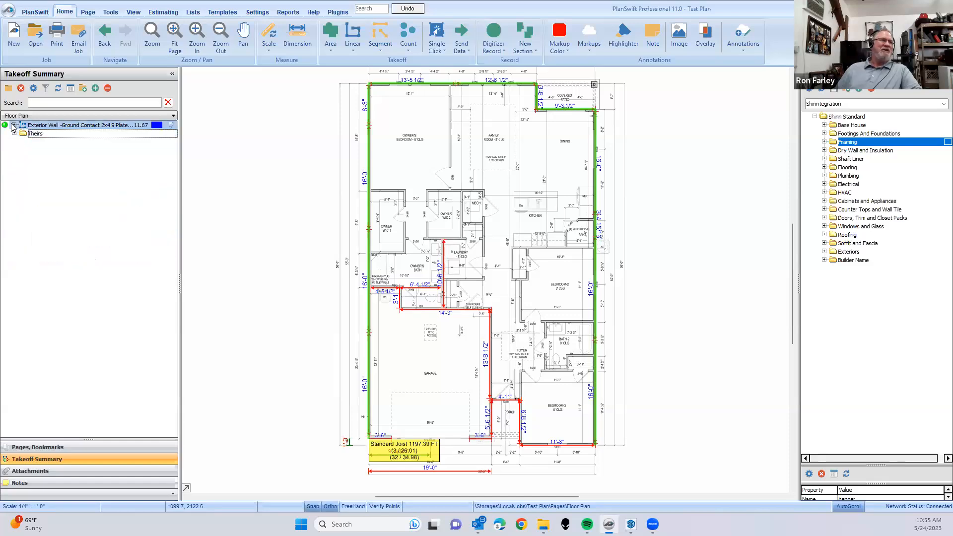
# - Expand the Exterior Wall -Ground Contact takeoff to show its parts and open its properties
pyautogui.click(14, 125)
pyautogui.click(75, 125)
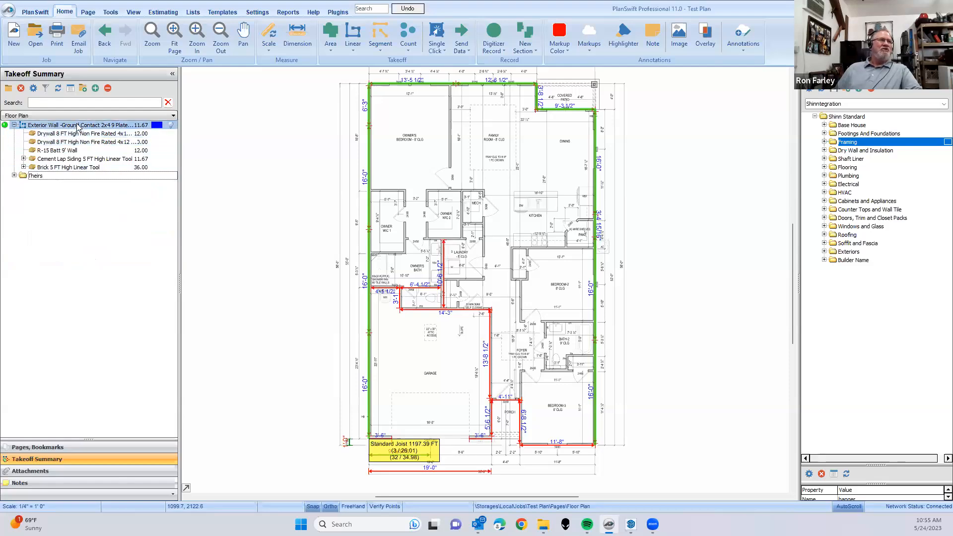
pyautogui.rightClick(78, 126)
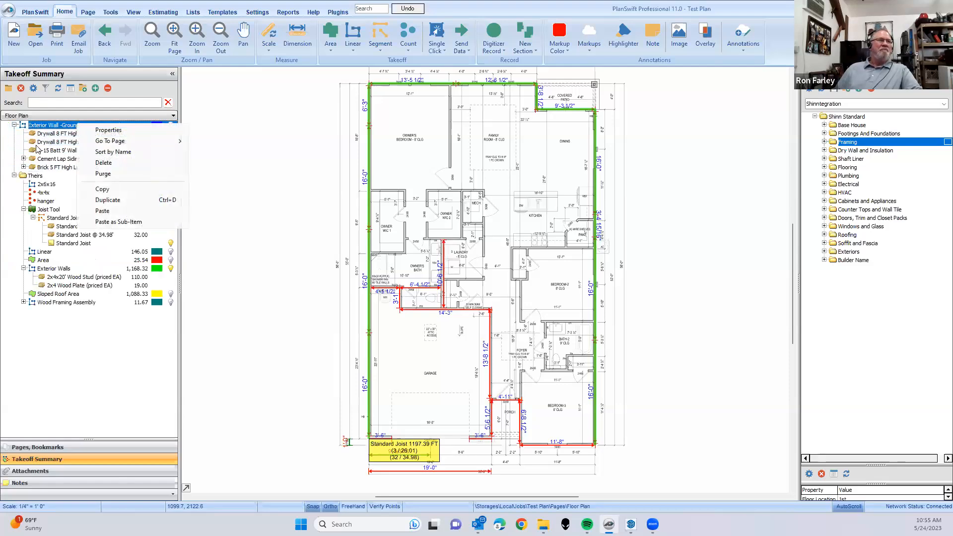
pyautogui.click(12, 185)
pyautogui.click(14, 176)
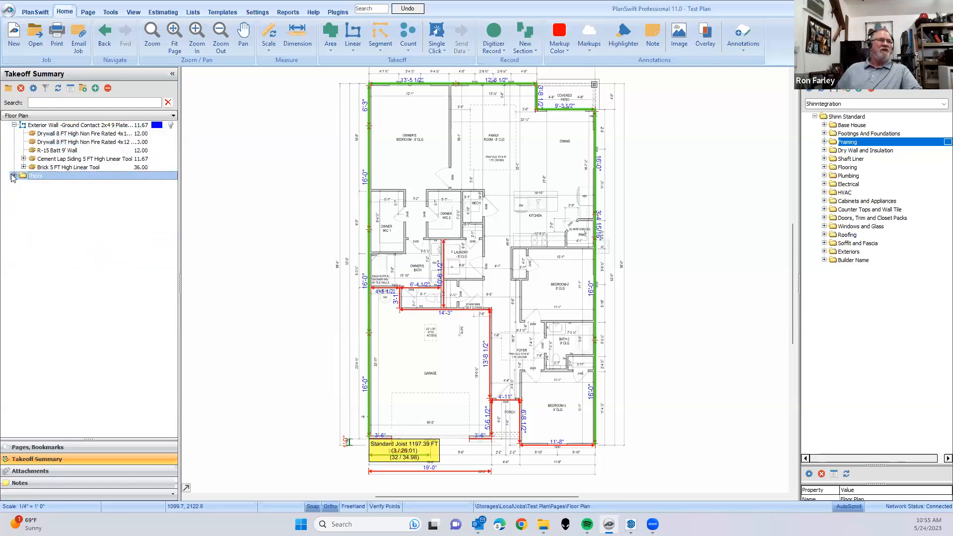
pyautogui.click(46, 128)
pyautogui.rightClick(47, 128)
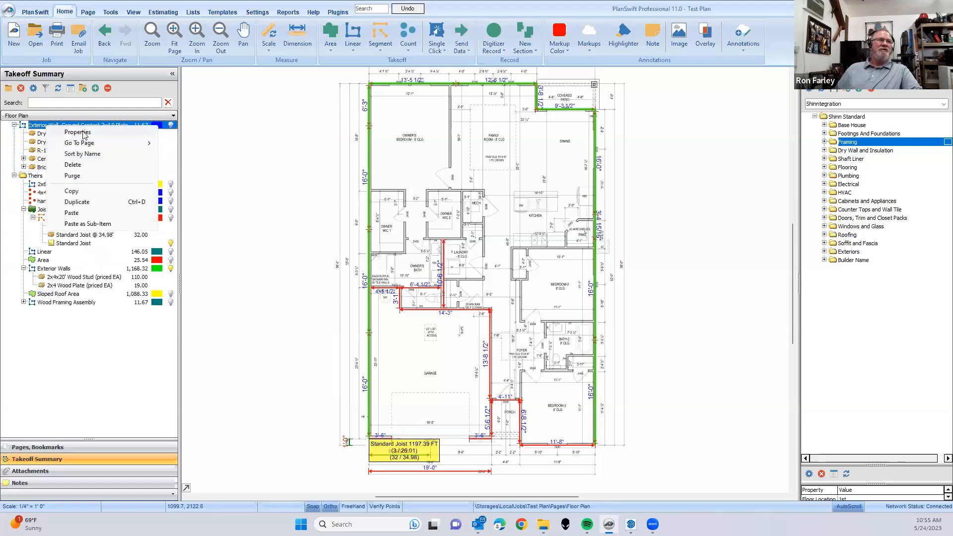
pyautogui.click(84, 134)
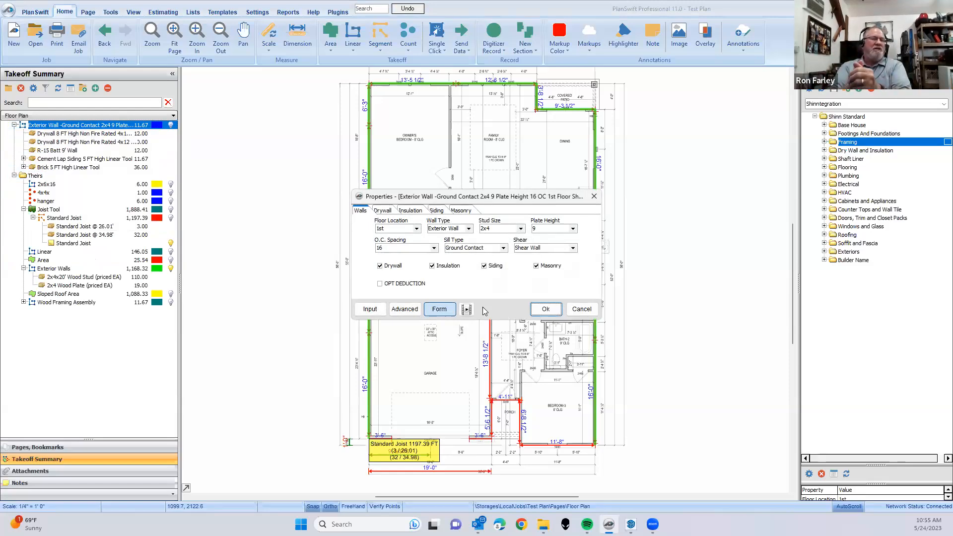
# - Turn off the Masonry, Siding, Insulation and Drywall options in the exterior wall's properties
pyautogui.click(539, 267)
pyautogui.click(485, 267)
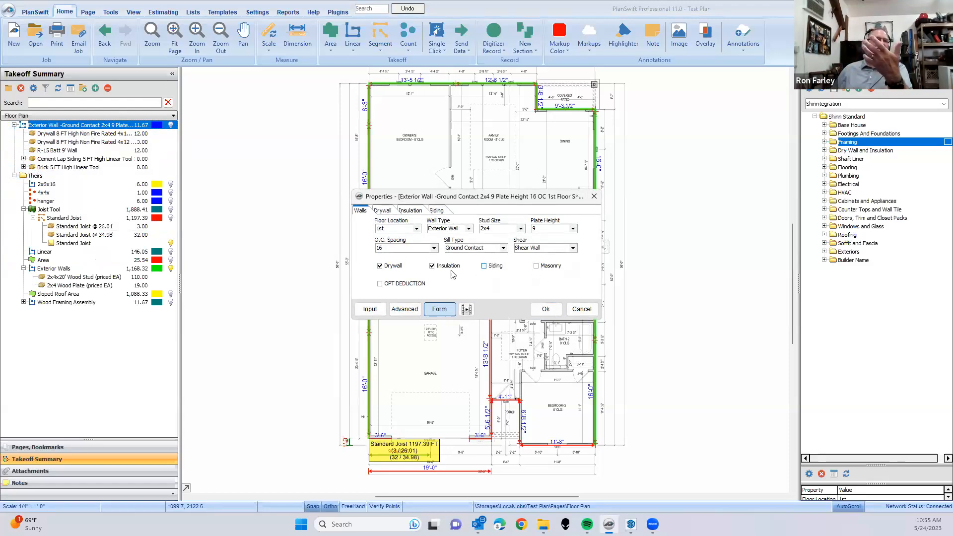
pyautogui.click(433, 267)
pyautogui.click(380, 266)
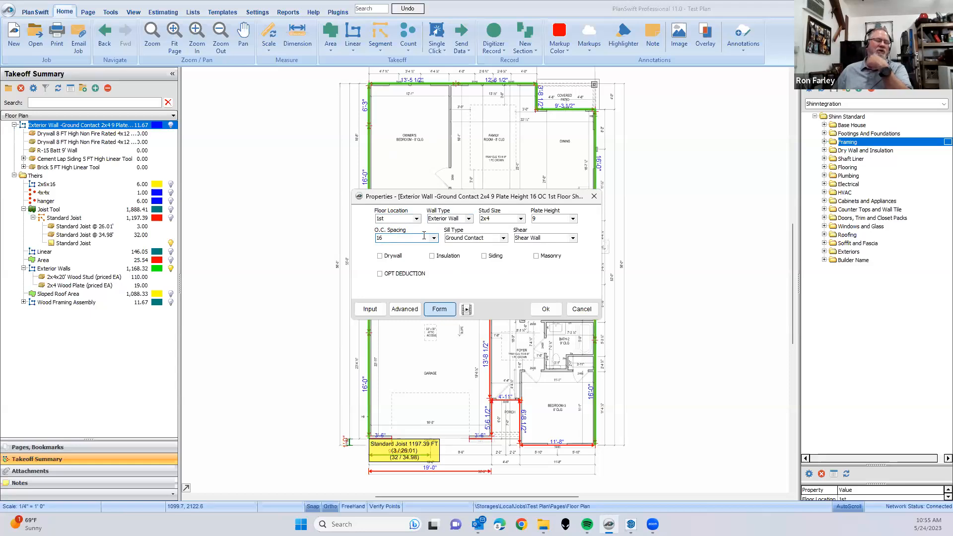
# - Review the available floor location, wall type, stud size and plate height choices for the exterior wall without changing them
pyautogui.click(416, 219)
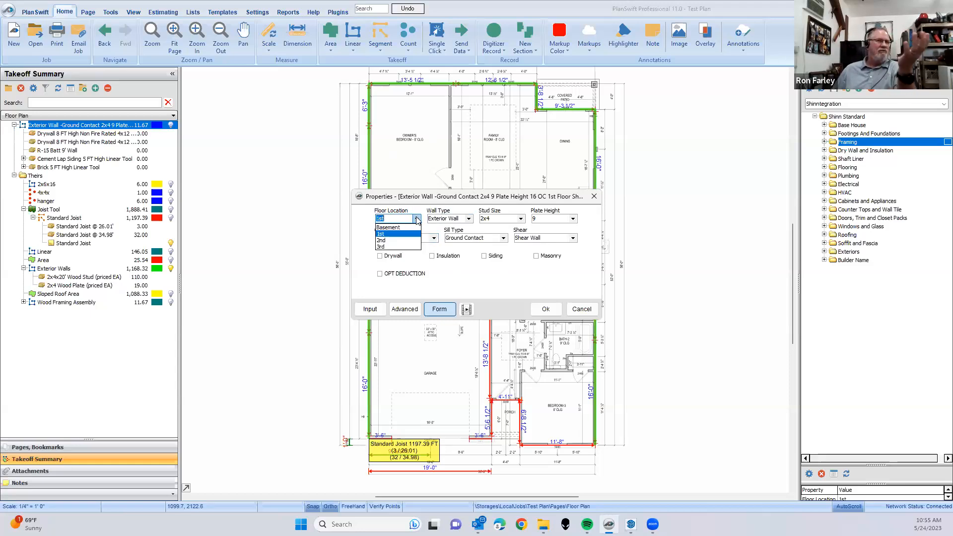
pyautogui.click(417, 220)
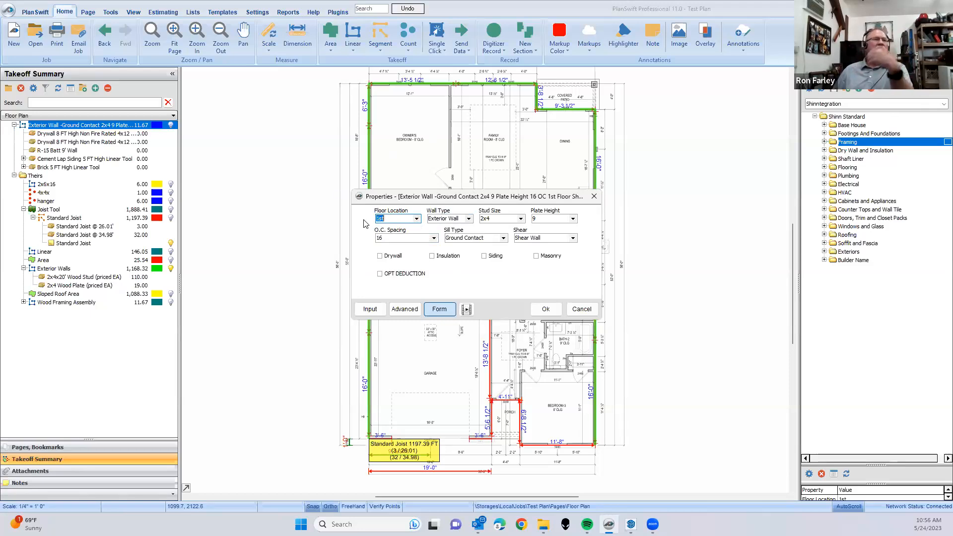
pyautogui.click(468, 219)
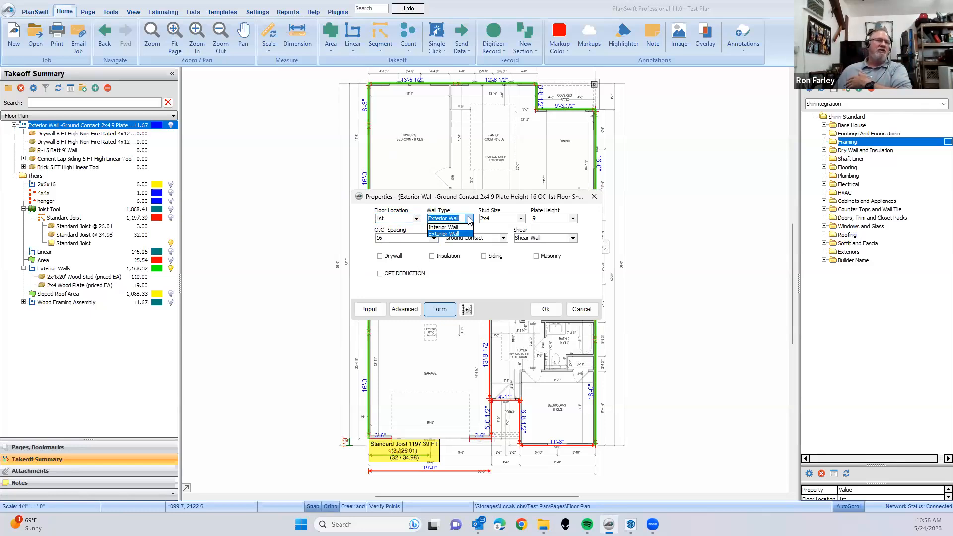
pyautogui.click(469, 221)
pyautogui.click(522, 219)
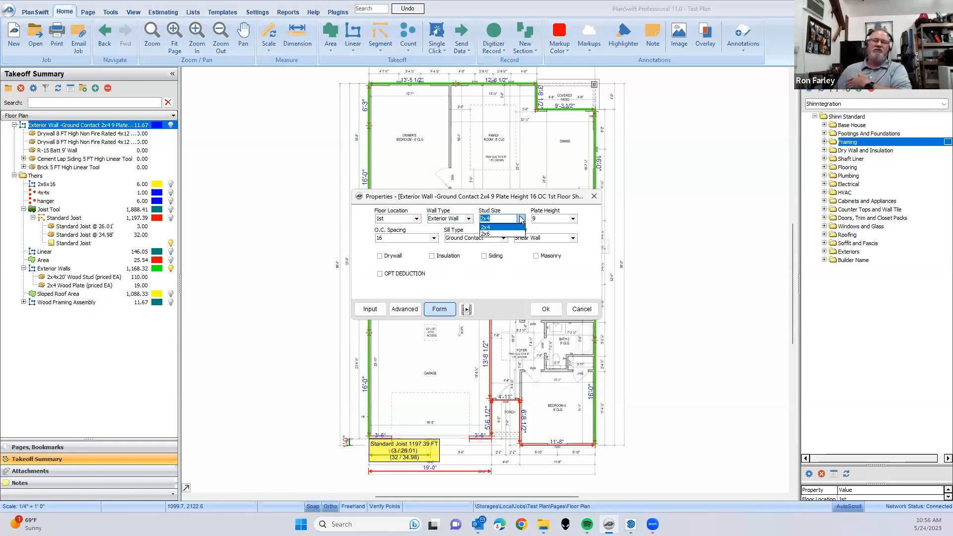
pyautogui.click(521, 219)
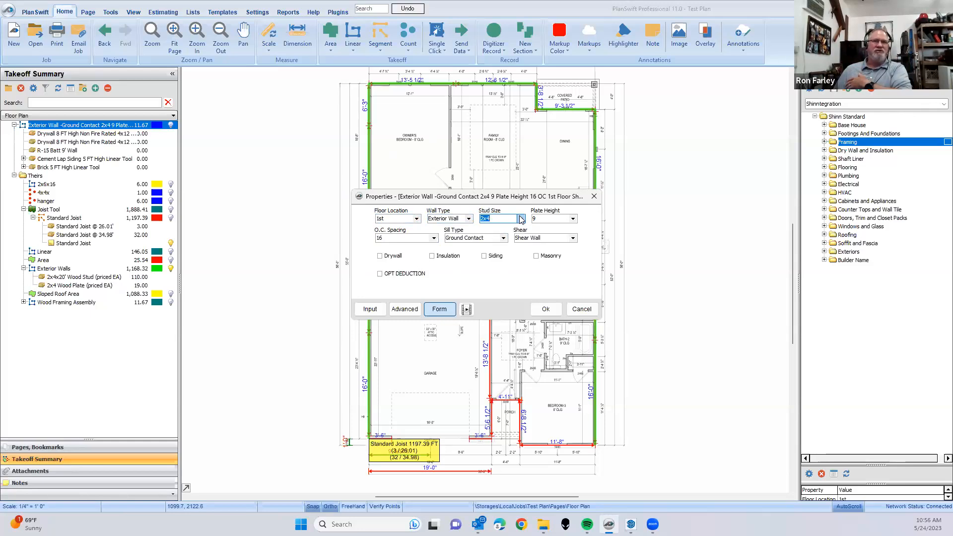
pyautogui.click(573, 219)
pyautogui.scroll(-2, 575, 253)
pyautogui.scroll(-2, 575, 253)
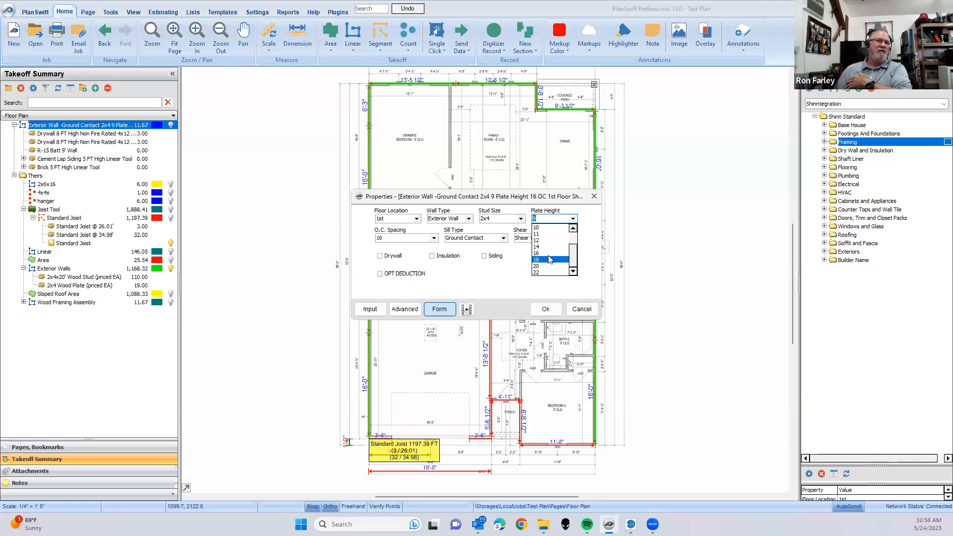
pyautogui.moveTo(574, 258); pyautogui.dragTo(572, 231)
pyautogui.click(572, 219)
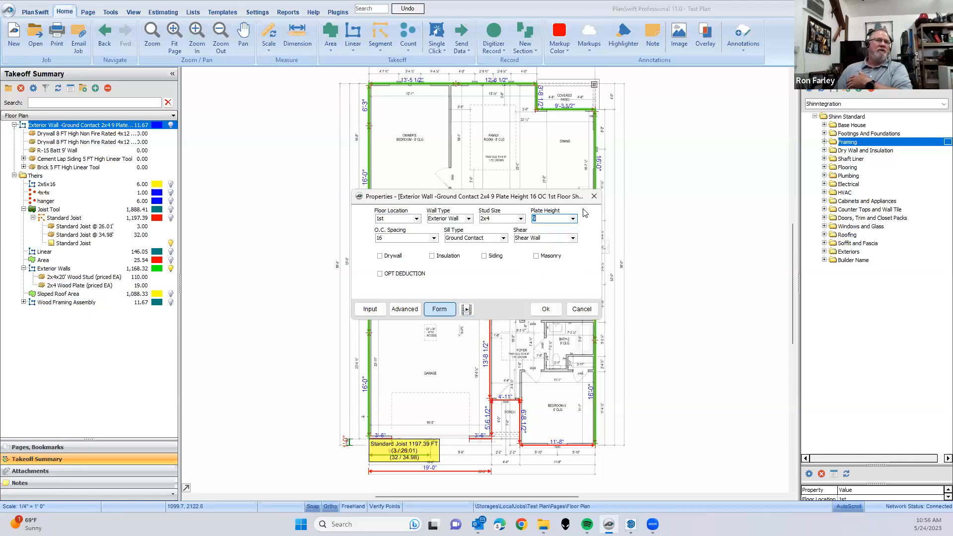
# - Review the O.C. spacing, sill type and shear choices for the exterior wall, keeping the current selections
pyautogui.click(433, 239)
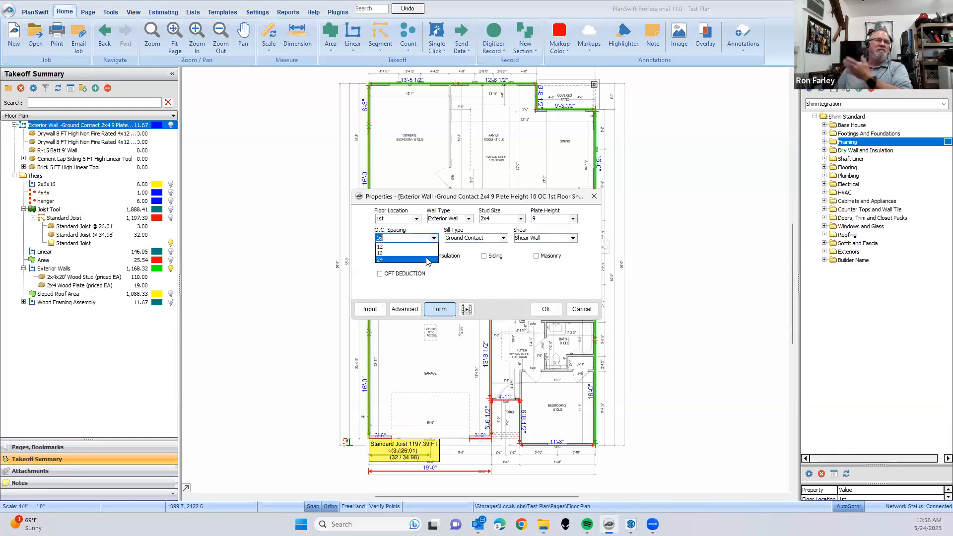
pyautogui.click(477, 269)
pyautogui.click(494, 239)
pyautogui.click(504, 239)
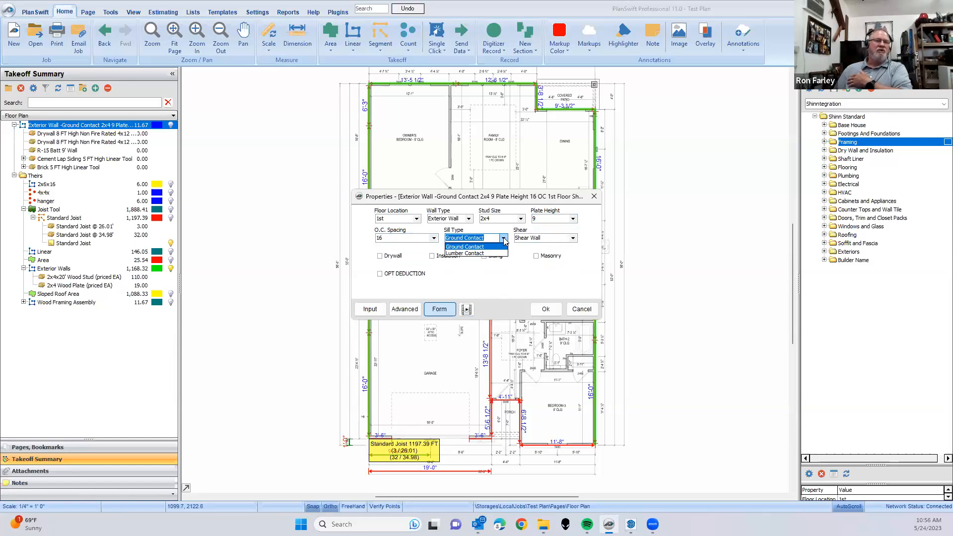
pyautogui.click(560, 259)
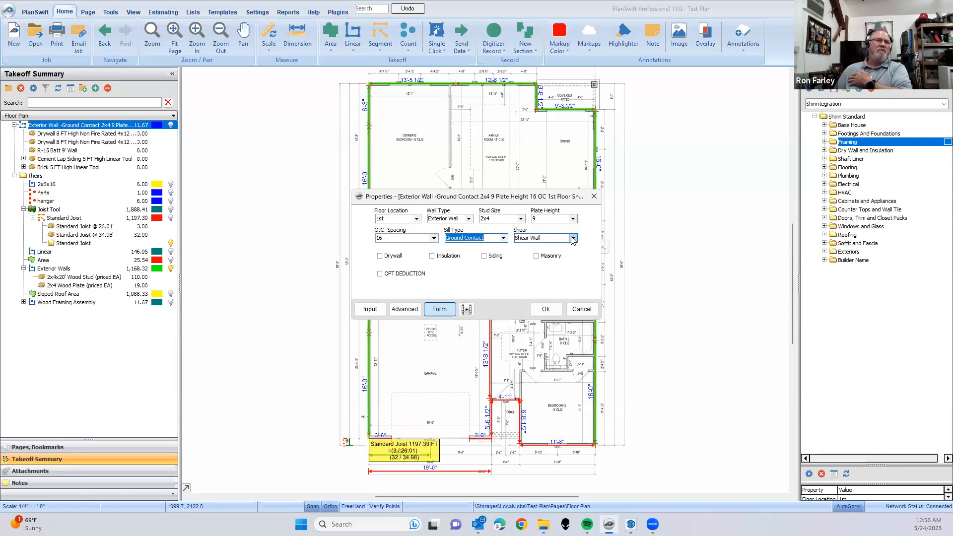
pyautogui.click(573, 239)
pyautogui.click(572, 240)
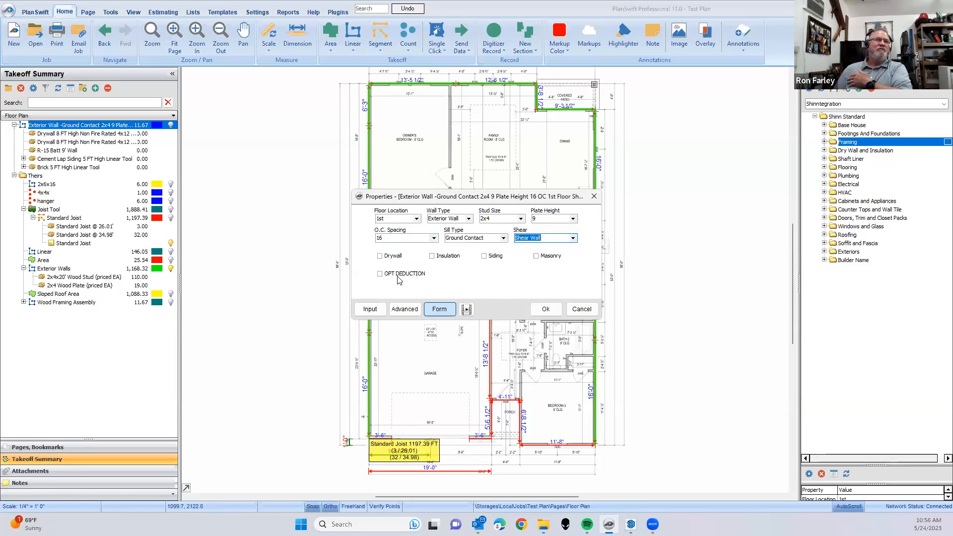
# - Enable Drywall for the exterior wall on both sides and check the wall height choices for side 1
pyautogui.click(379, 256)
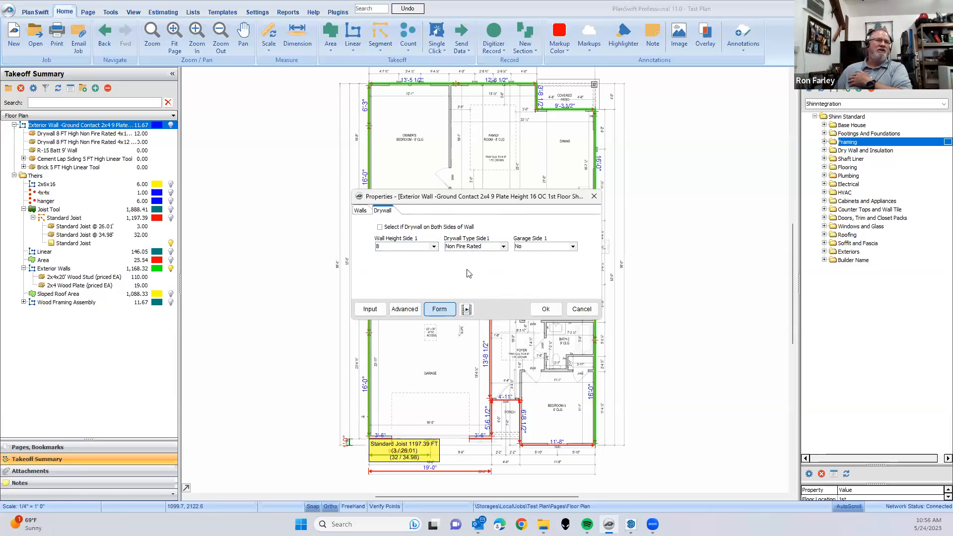
pyautogui.click(380, 227)
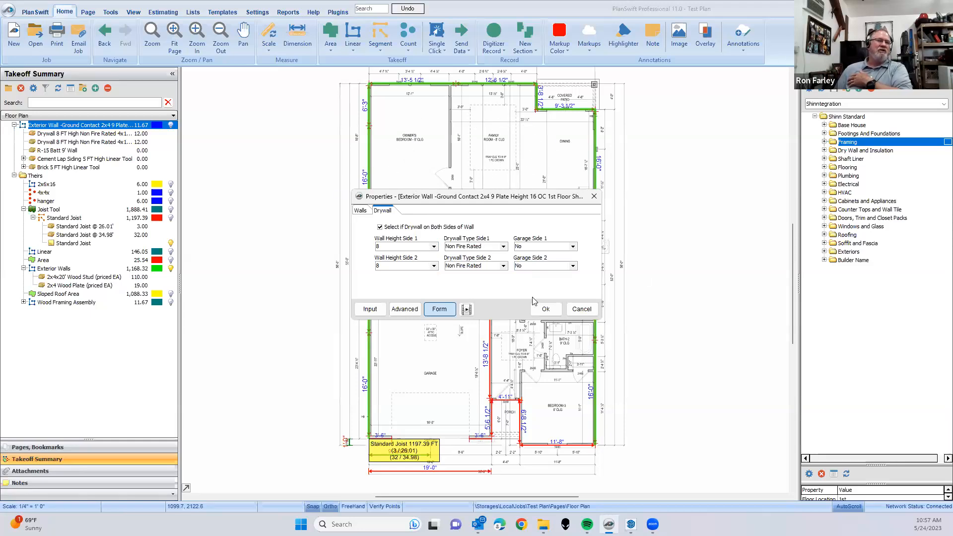
pyautogui.click(406, 247)
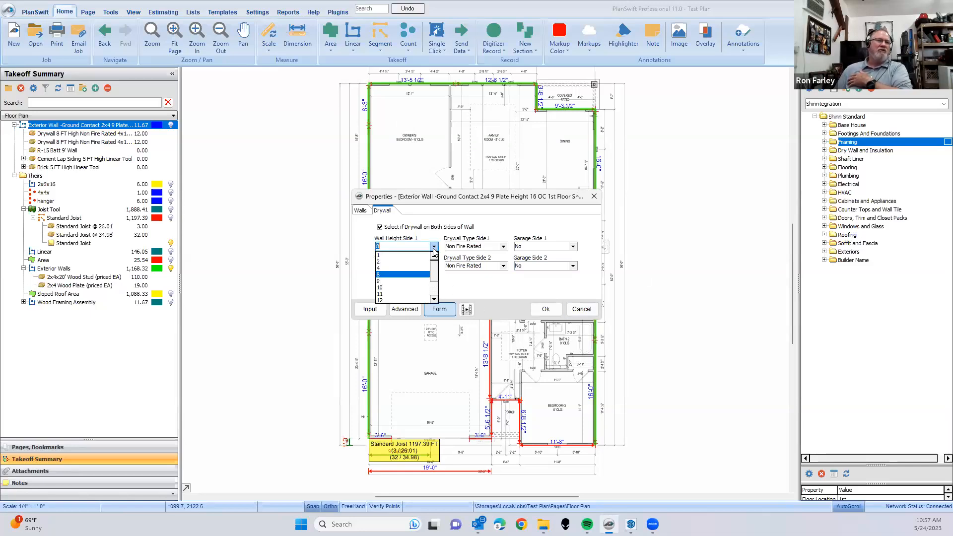
pyautogui.click(479, 227)
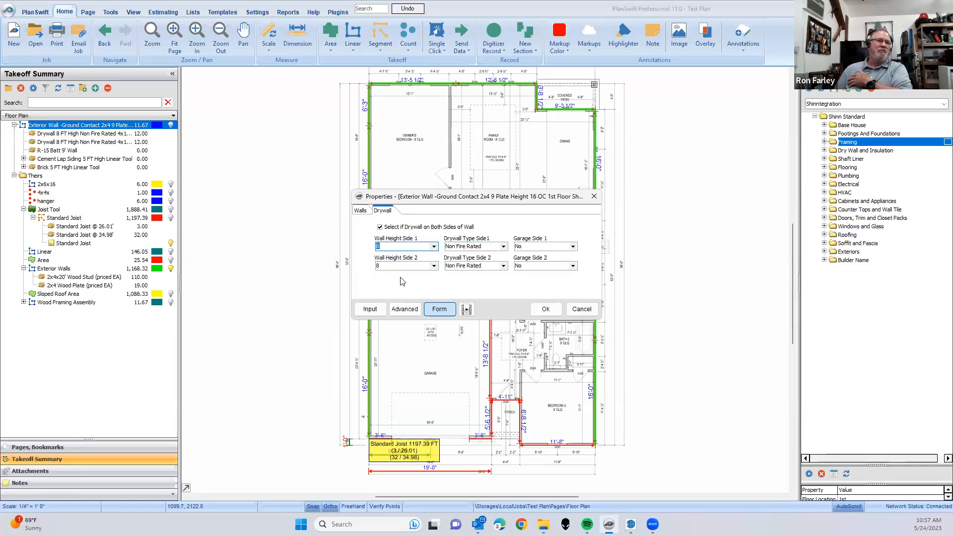
# - Enable Insulation and Siding for the exterior wall and review the siding types, keeping Cement Lap Siding
pyautogui.click(361, 211)
pyautogui.click(435, 266)
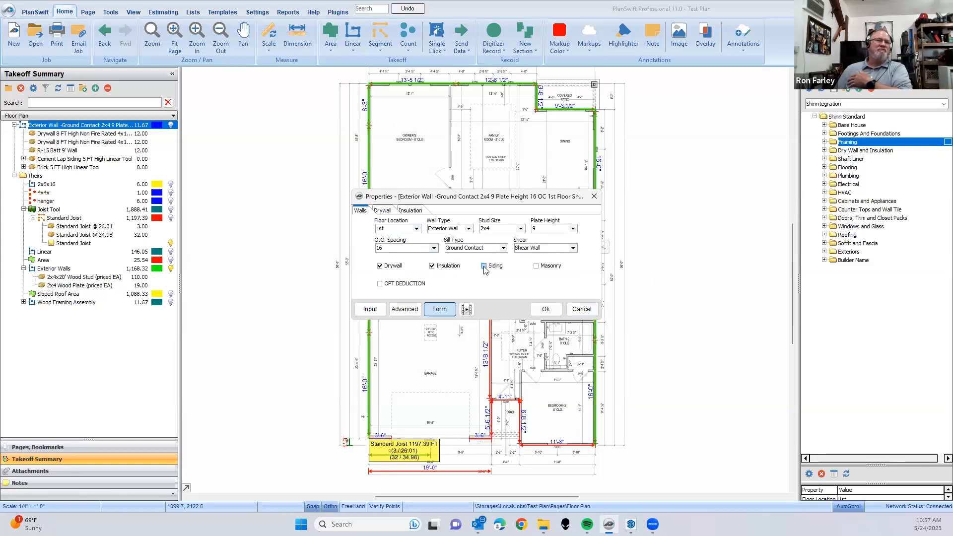
pyautogui.click(437, 210)
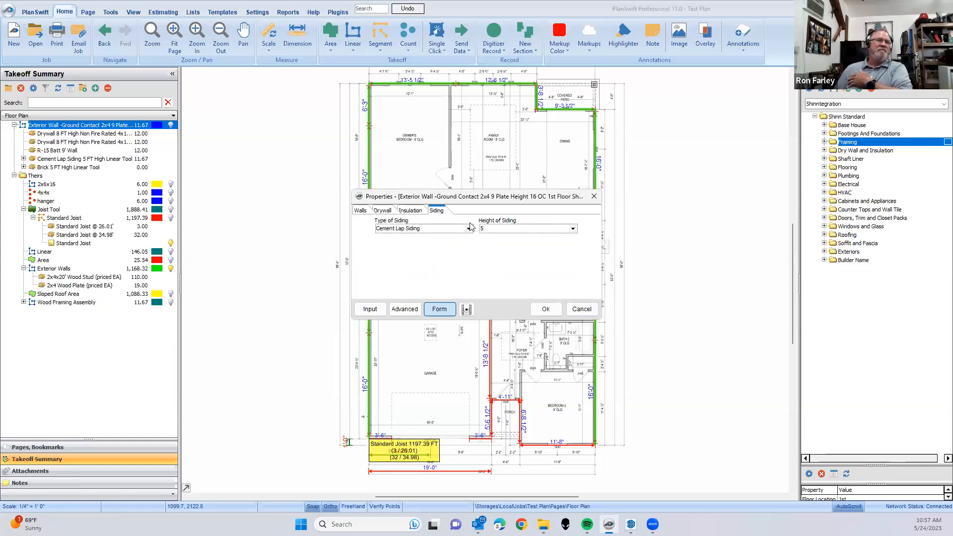
pyautogui.click(468, 229)
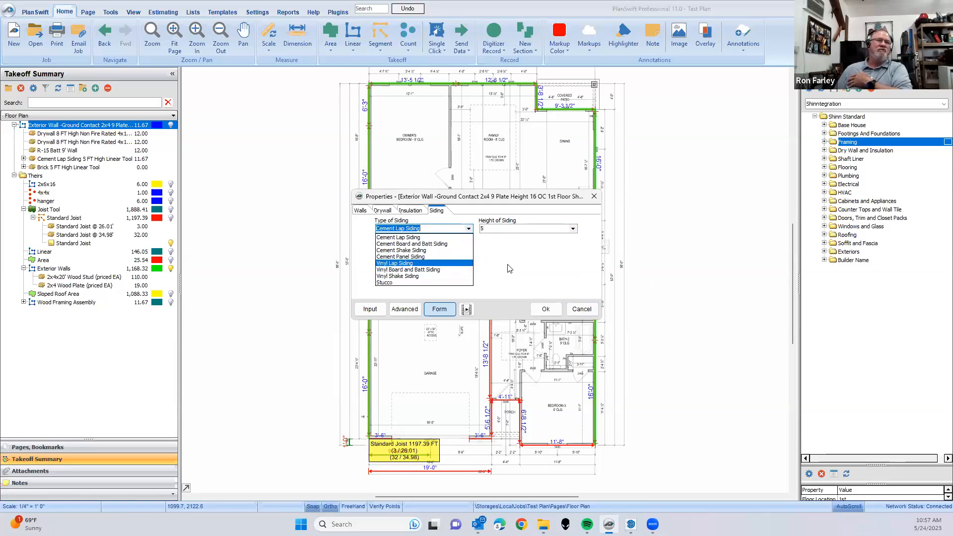
pyautogui.click(520, 262)
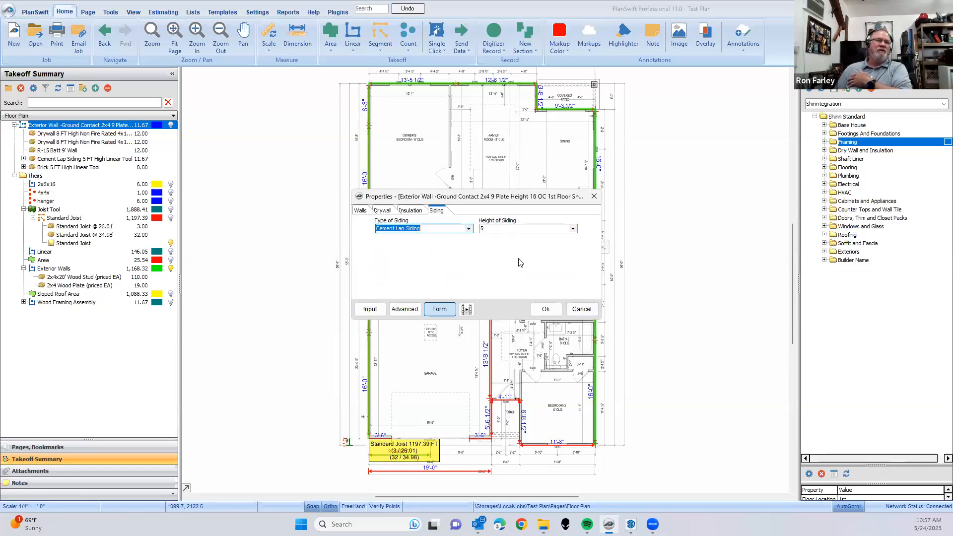
# - Enable Masonry for the exterior wall, review its brick and return settings, and save the wall properties
pyautogui.click(362, 211)
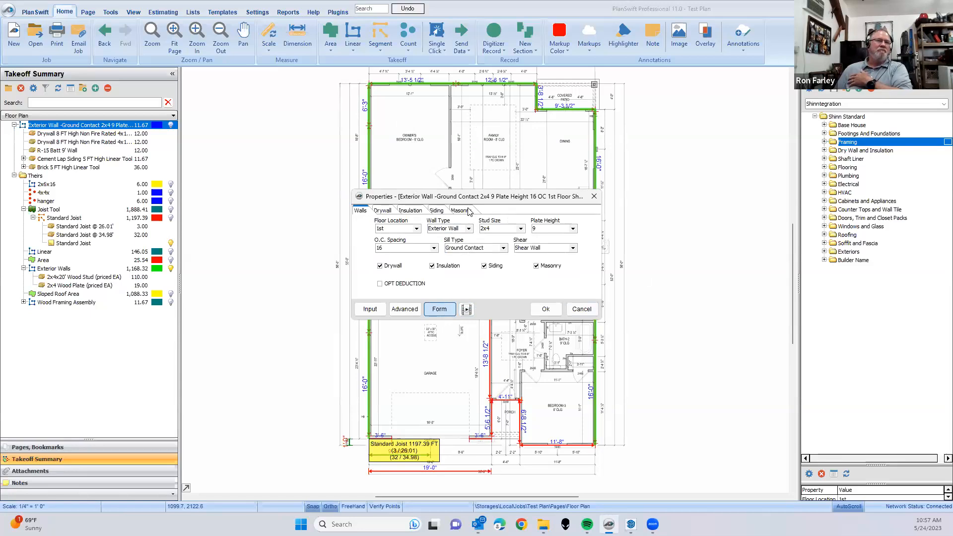
pyautogui.click(468, 211)
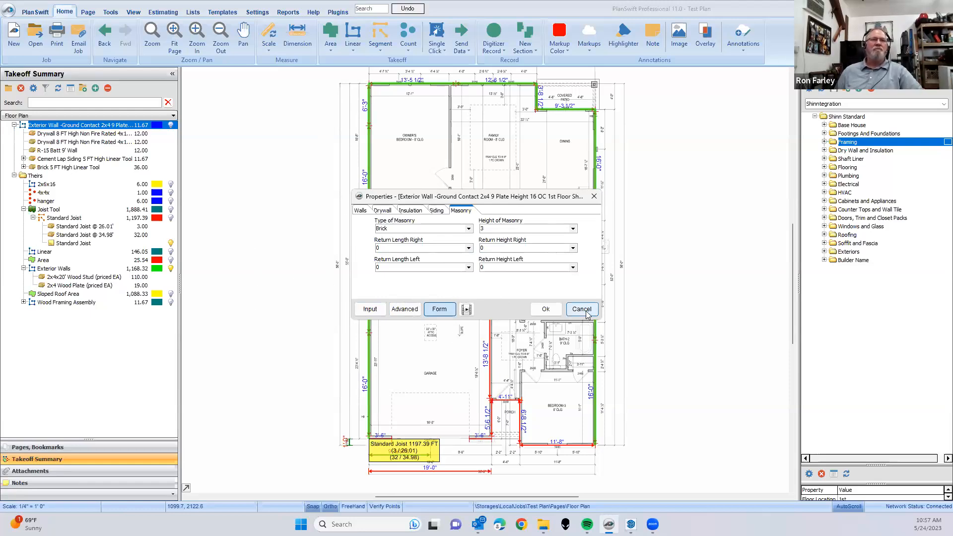
pyautogui.click(547, 310)
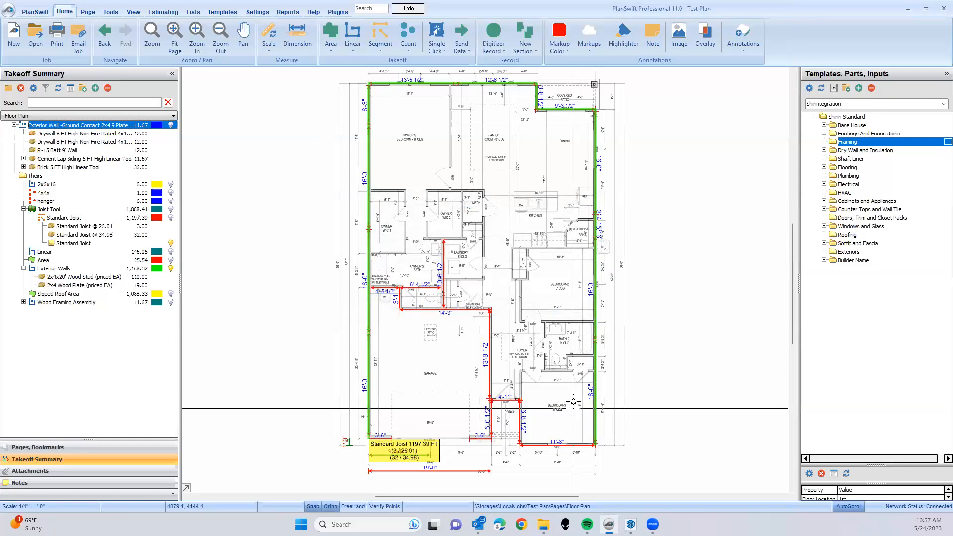
# - Reopen the new exterior wall's properties and review its Masonry settings, keeping the current values
pyautogui.click(62, 125)
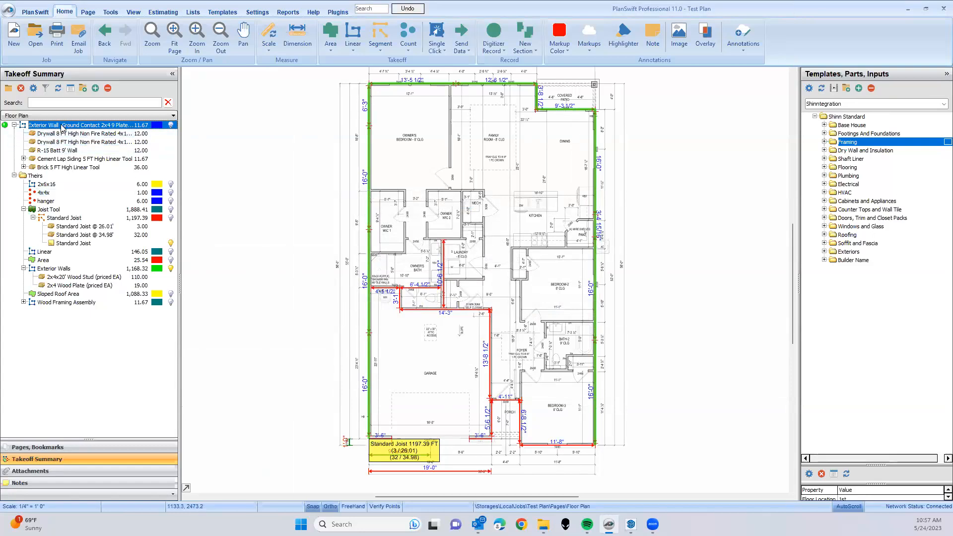
pyautogui.rightClick(62, 127)
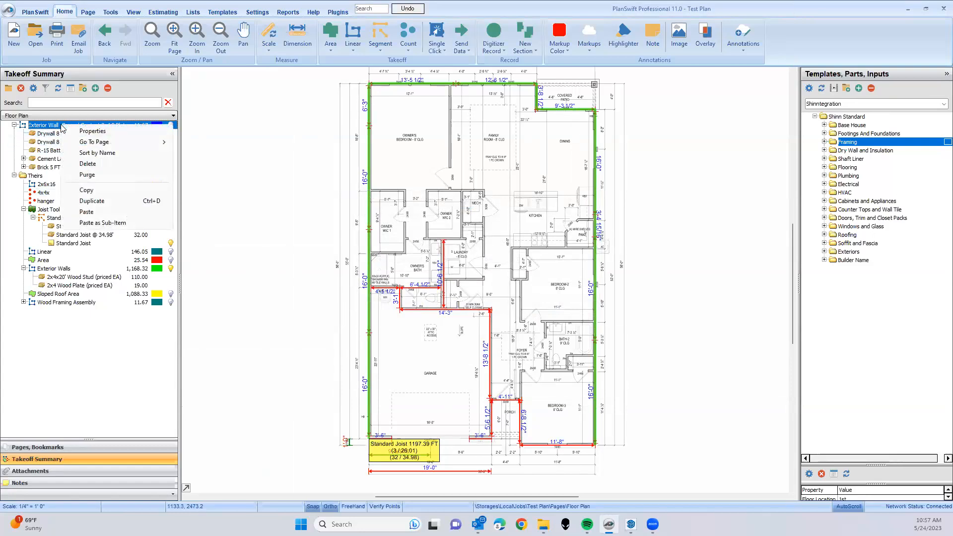
pyautogui.click(91, 132)
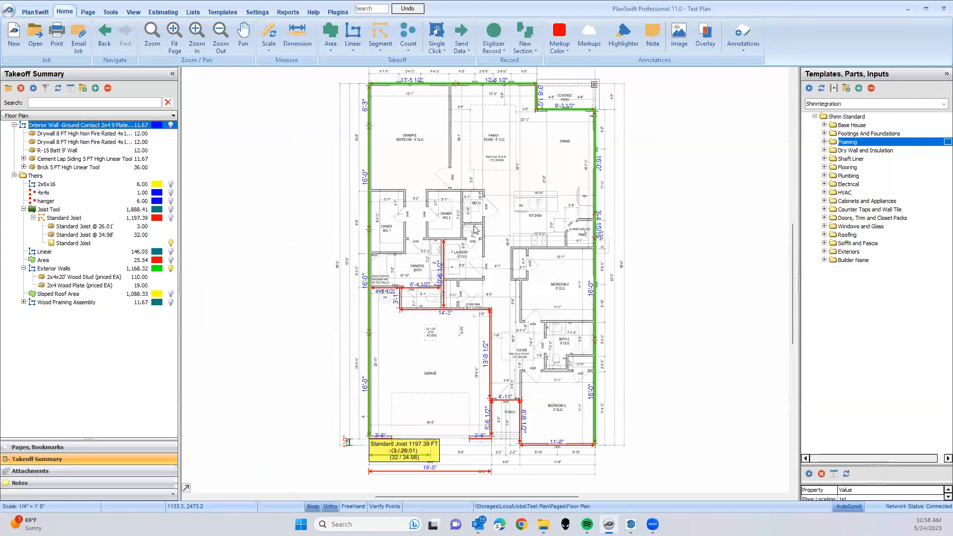
pyautogui.click(461, 211)
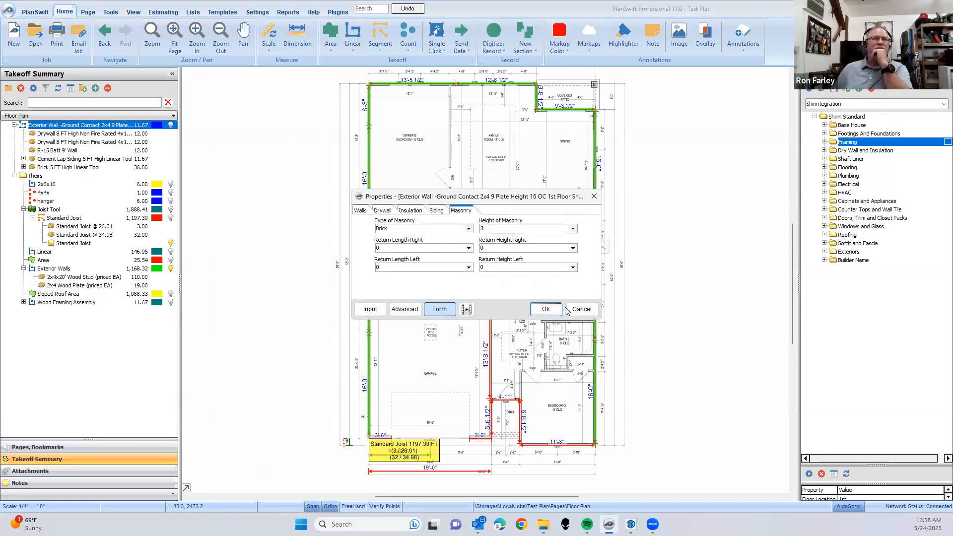
pyautogui.click(546, 309)
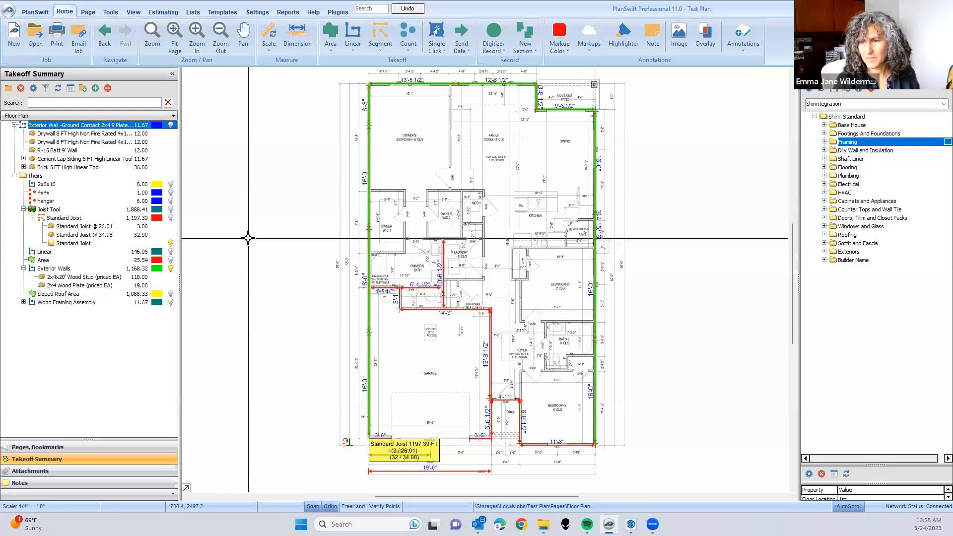
# - Show the hidden takeoffs of the Theirs folder on the plan, including 2x6x16, 4x4x, hanger, joists, Linear, Area, Sloped Roof Area and Wood Framing Assembly
pyautogui.scroll(-2, 248, 239)
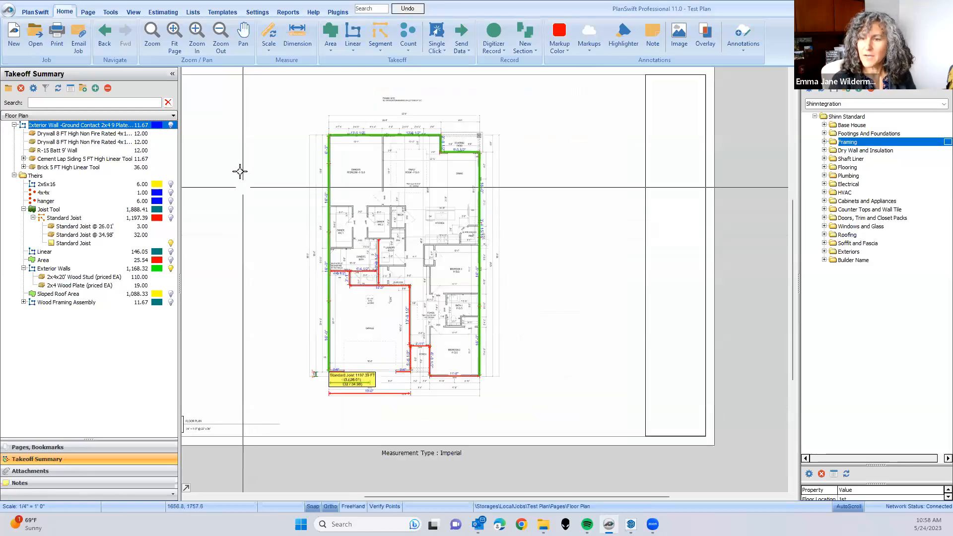
pyautogui.click(170, 193)
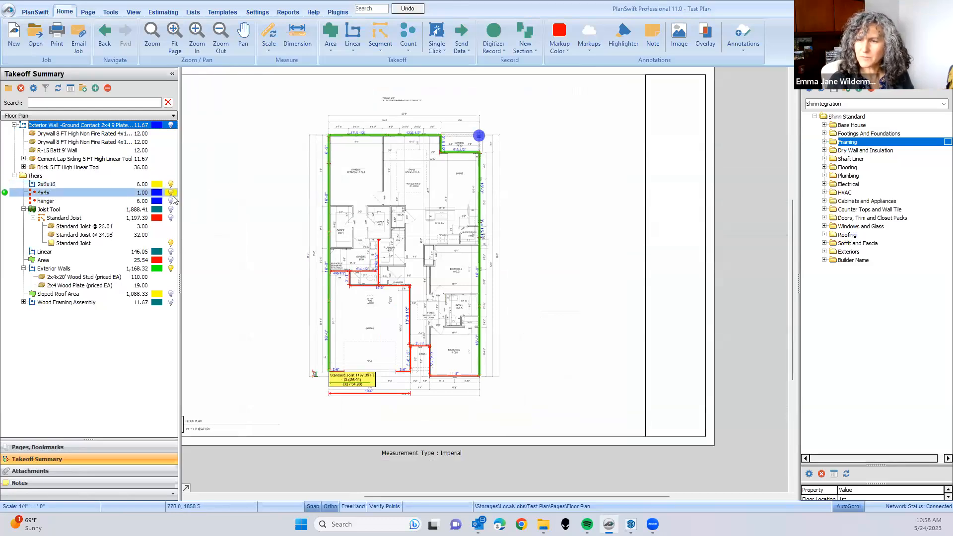
pyautogui.click(171, 201)
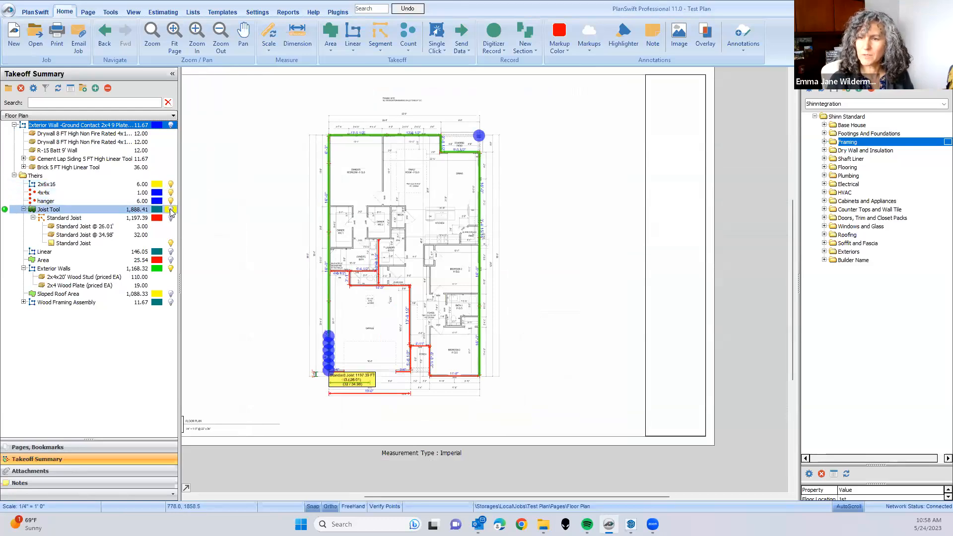
pyautogui.click(171, 209)
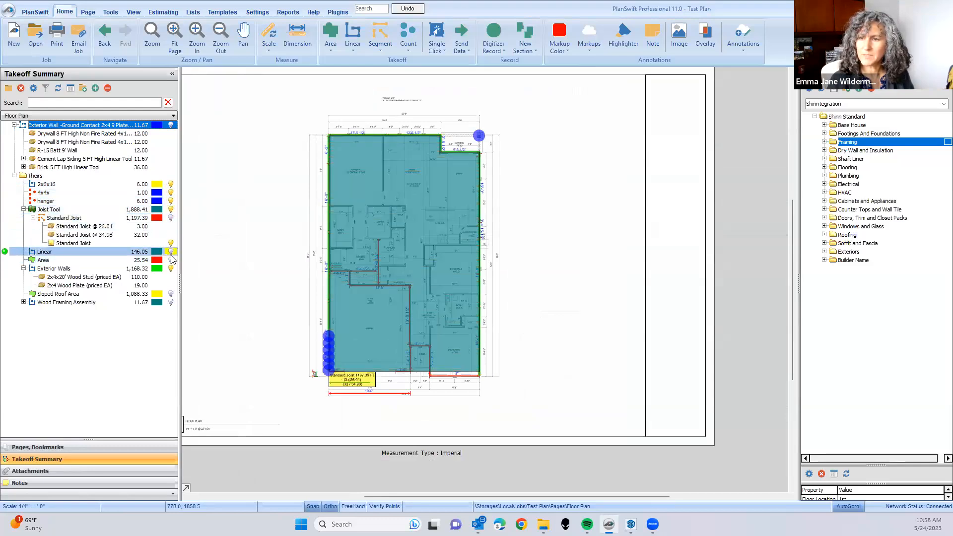
pyautogui.click(171, 252)
pyautogui.click(169, 218)
pyautogui.click(170, 219)
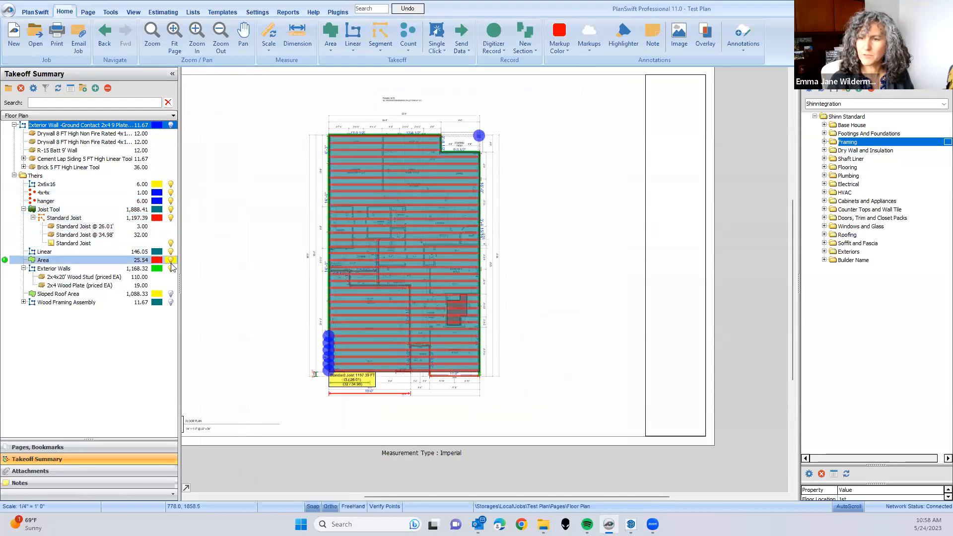
pyautogui.click(171, 295)
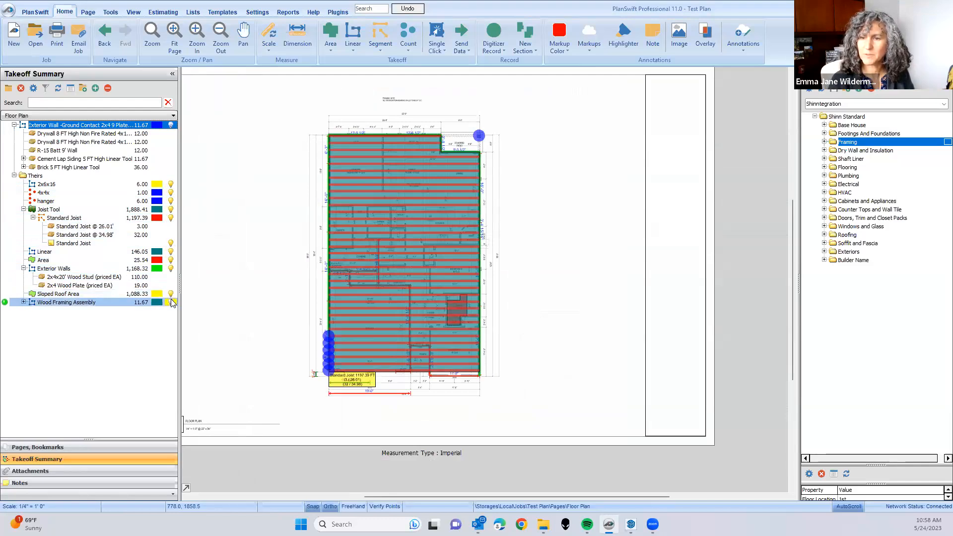
pyautogui.click(170, 126)
# - Delete the Joist Tool area drawn over the whole floor plan and select the Joist Tool item in the takeoff list
pyautogui.moveTo(277, 89); pyautogui.dragTo(582, 430)
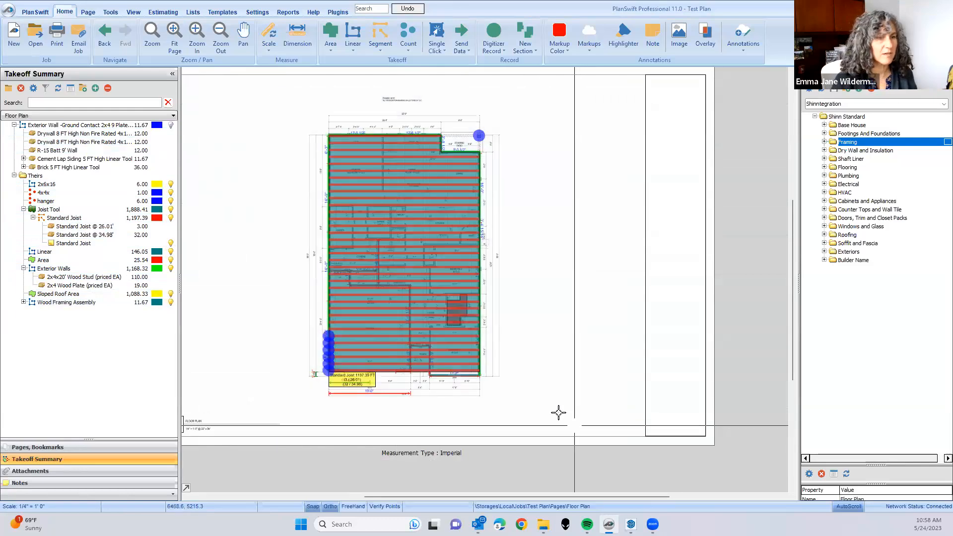
pyautogui.rightClick(438, 311)
pyautogui.click(484, 360)
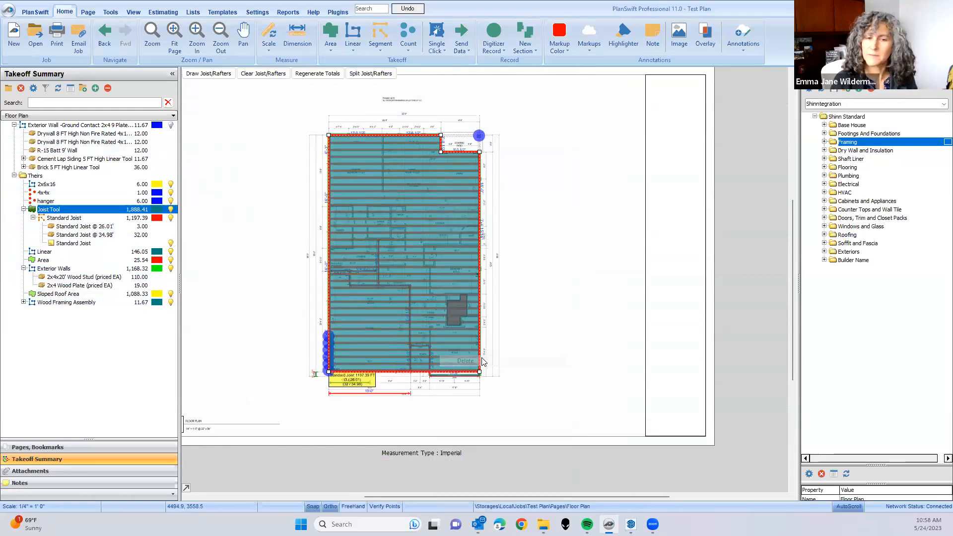
pyautogui.click(505, 265)
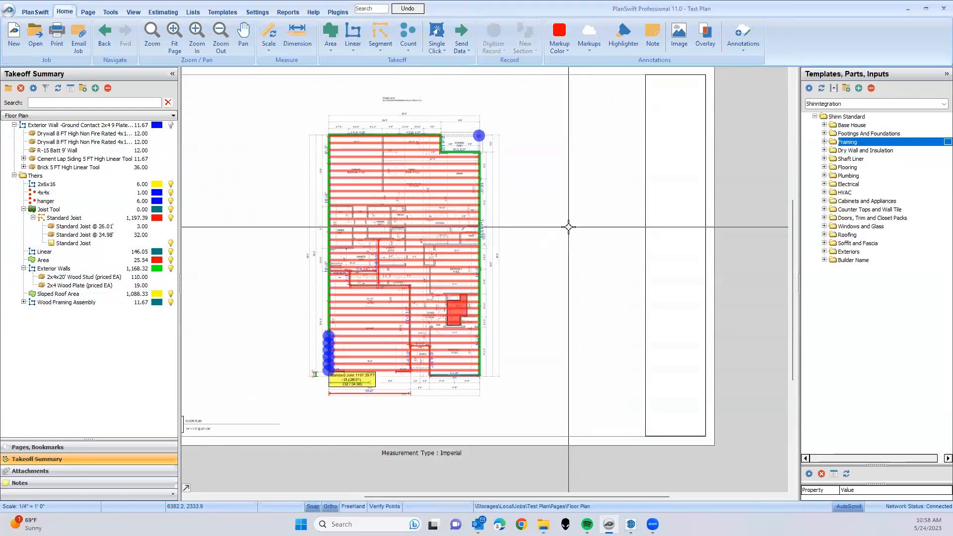
pyautogui.click(48, 209)
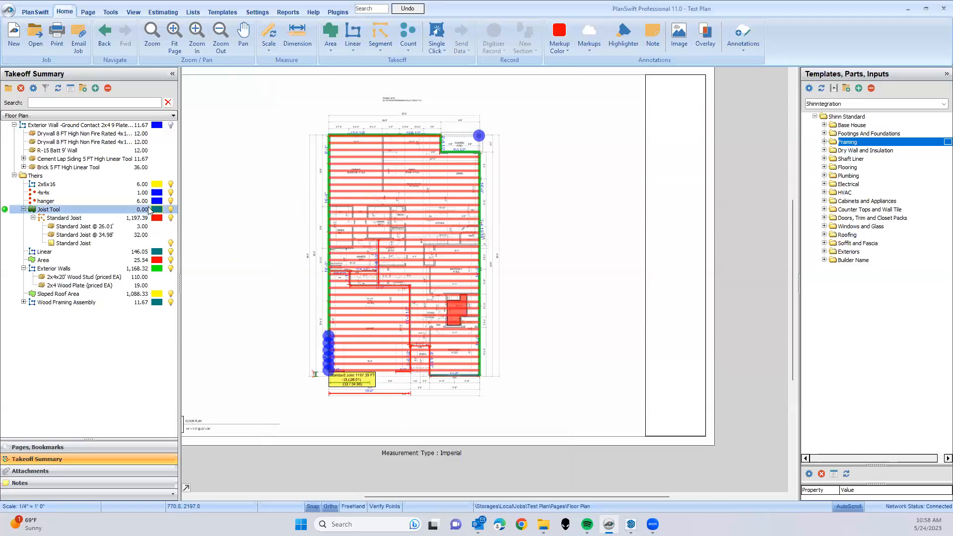